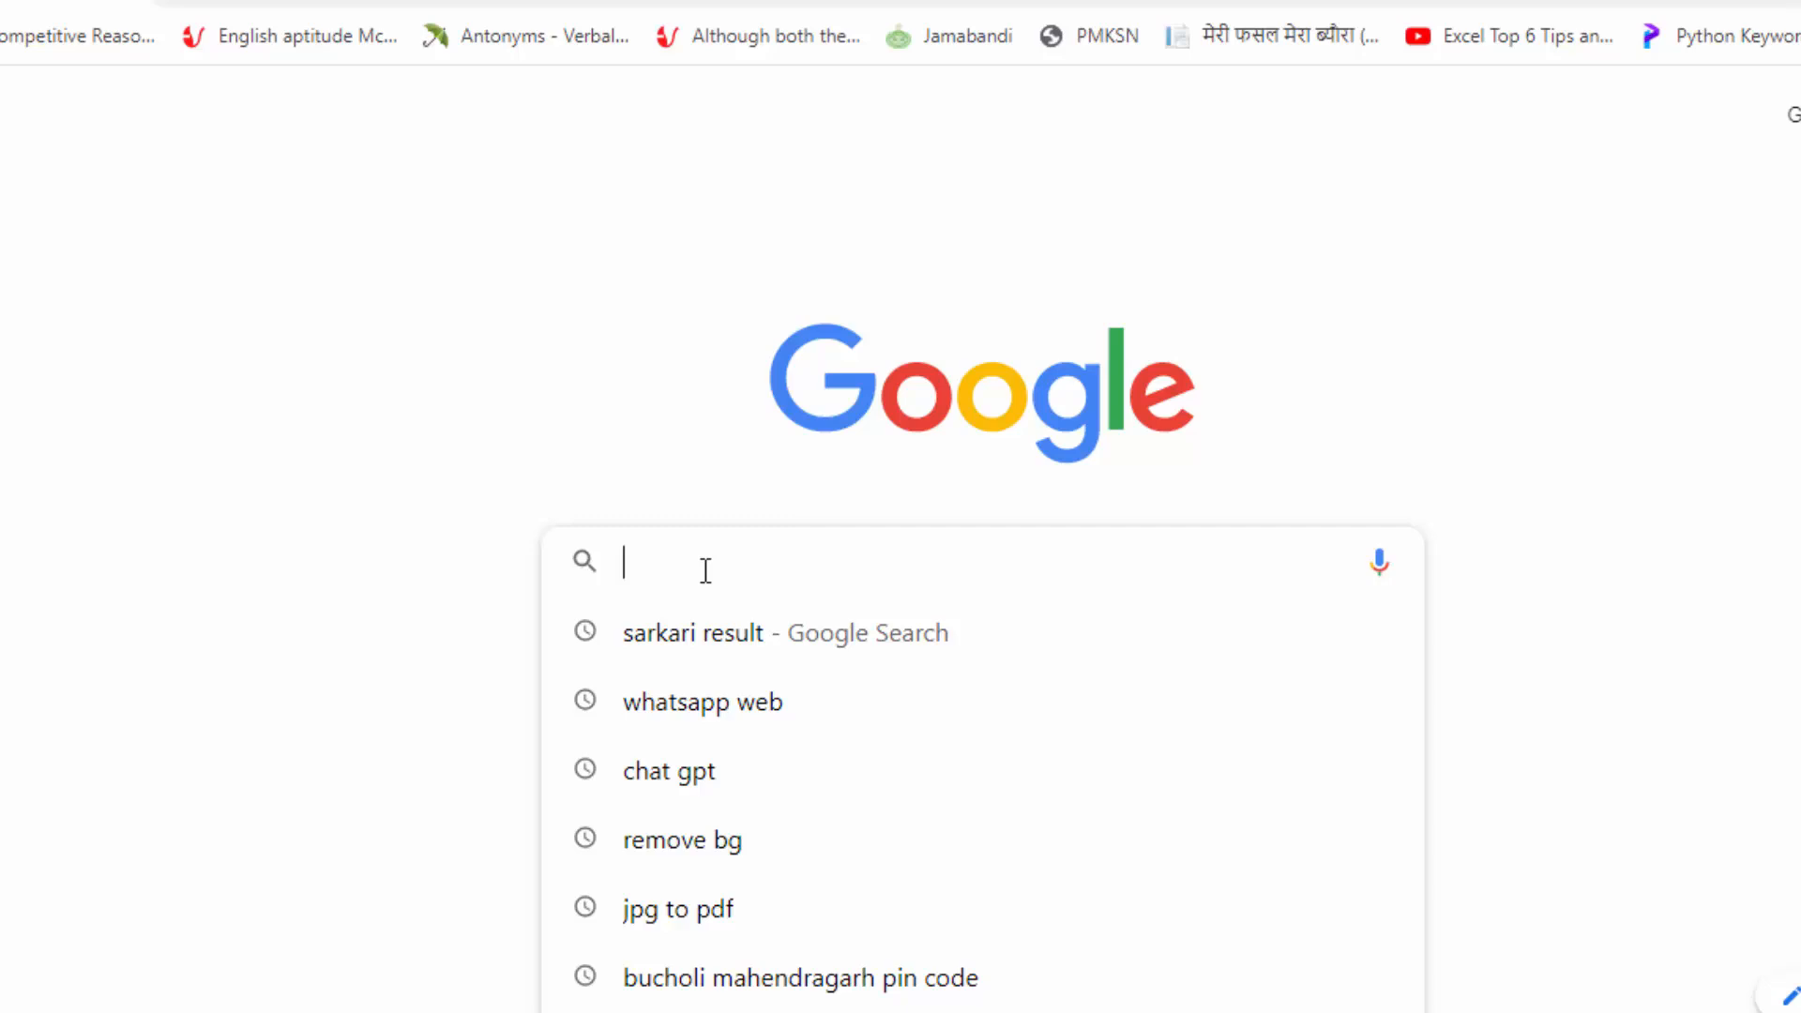
- Search Google for "chat gpt" and open OpenAI's "Introducing ChatGPT" page from the results
text(hat)
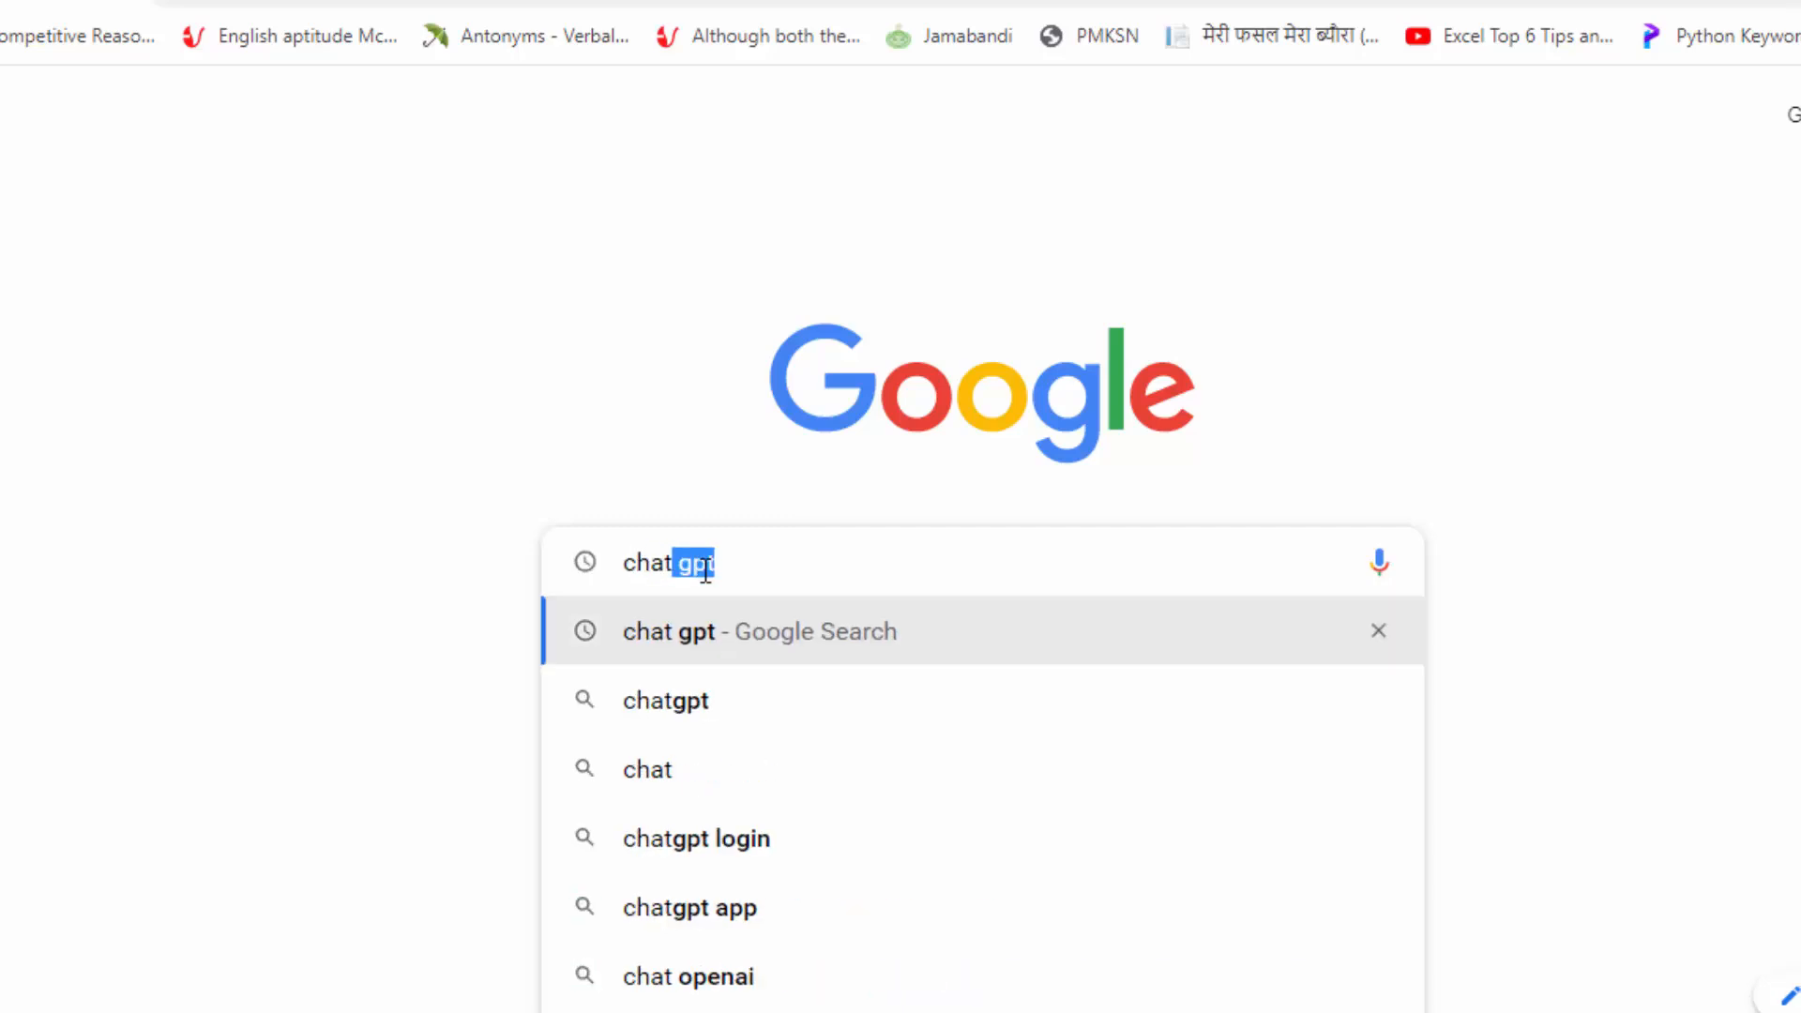
key(Return)
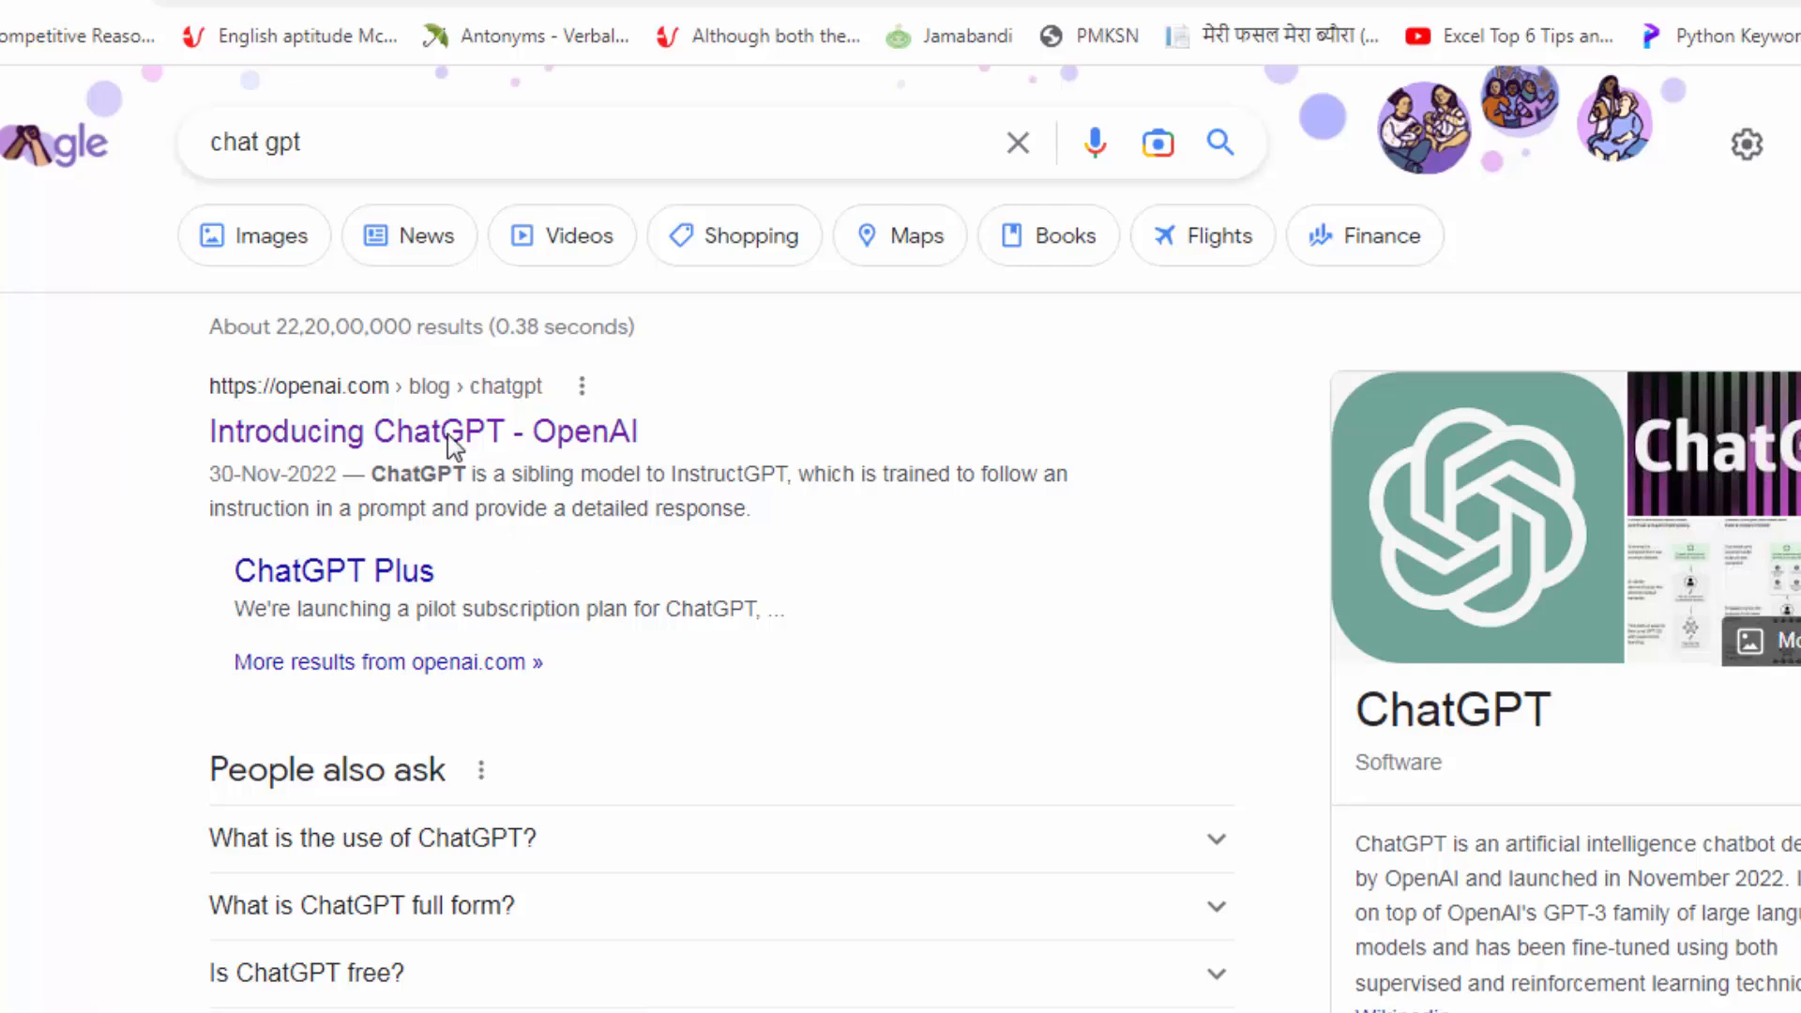
click(422, 434)
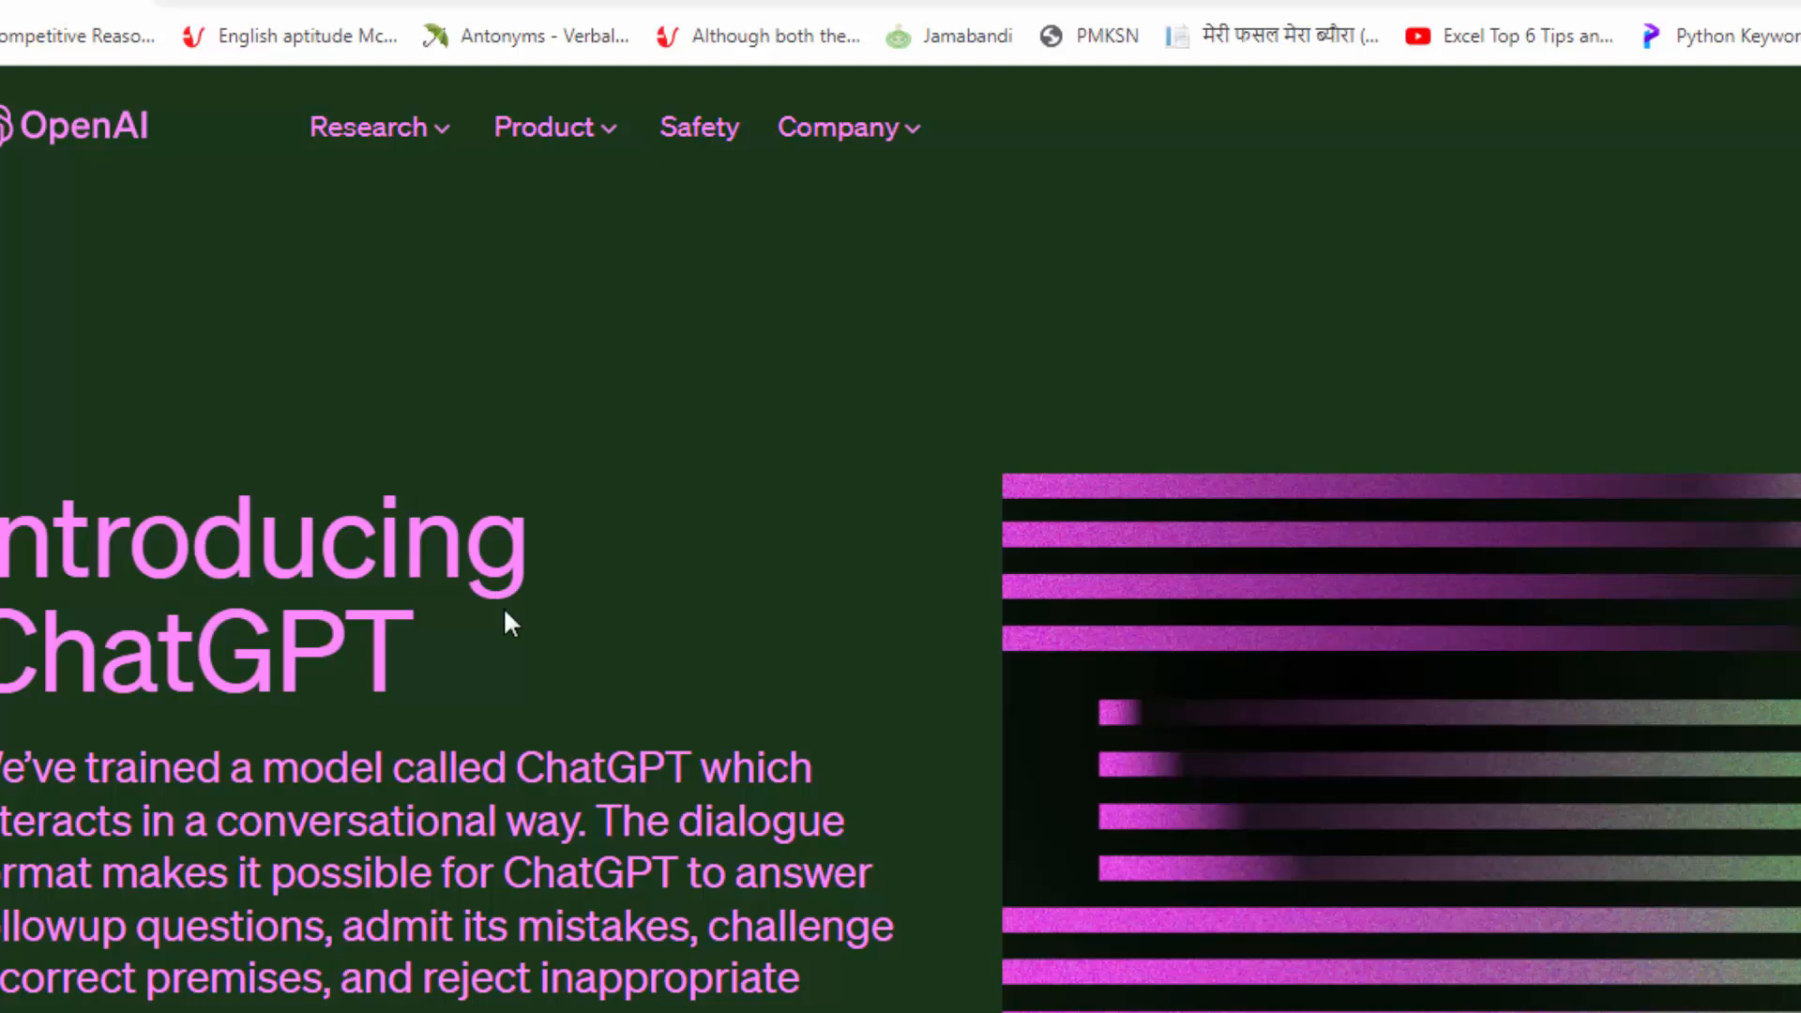
- Launch ChatGPT from OpenAI's introduction page and choose to log in with an existing account
scroll(503, 605, down, 1)
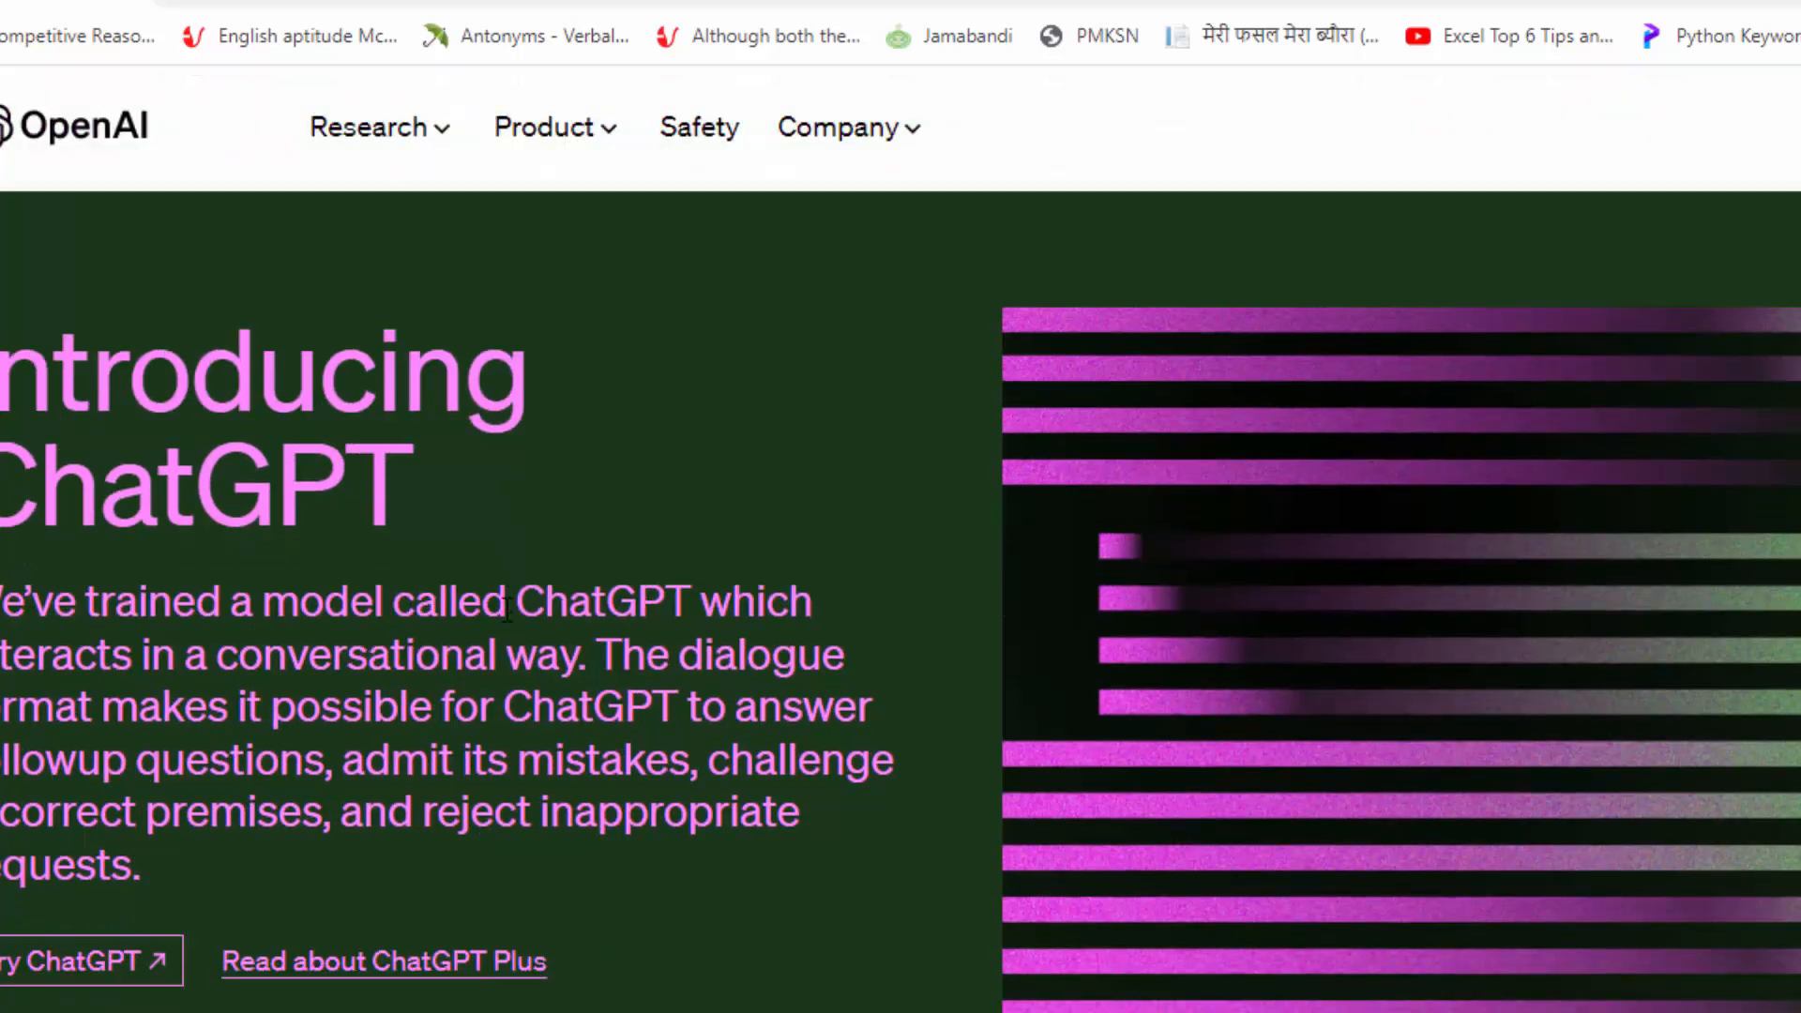
scroll(507, 610, down, 1)
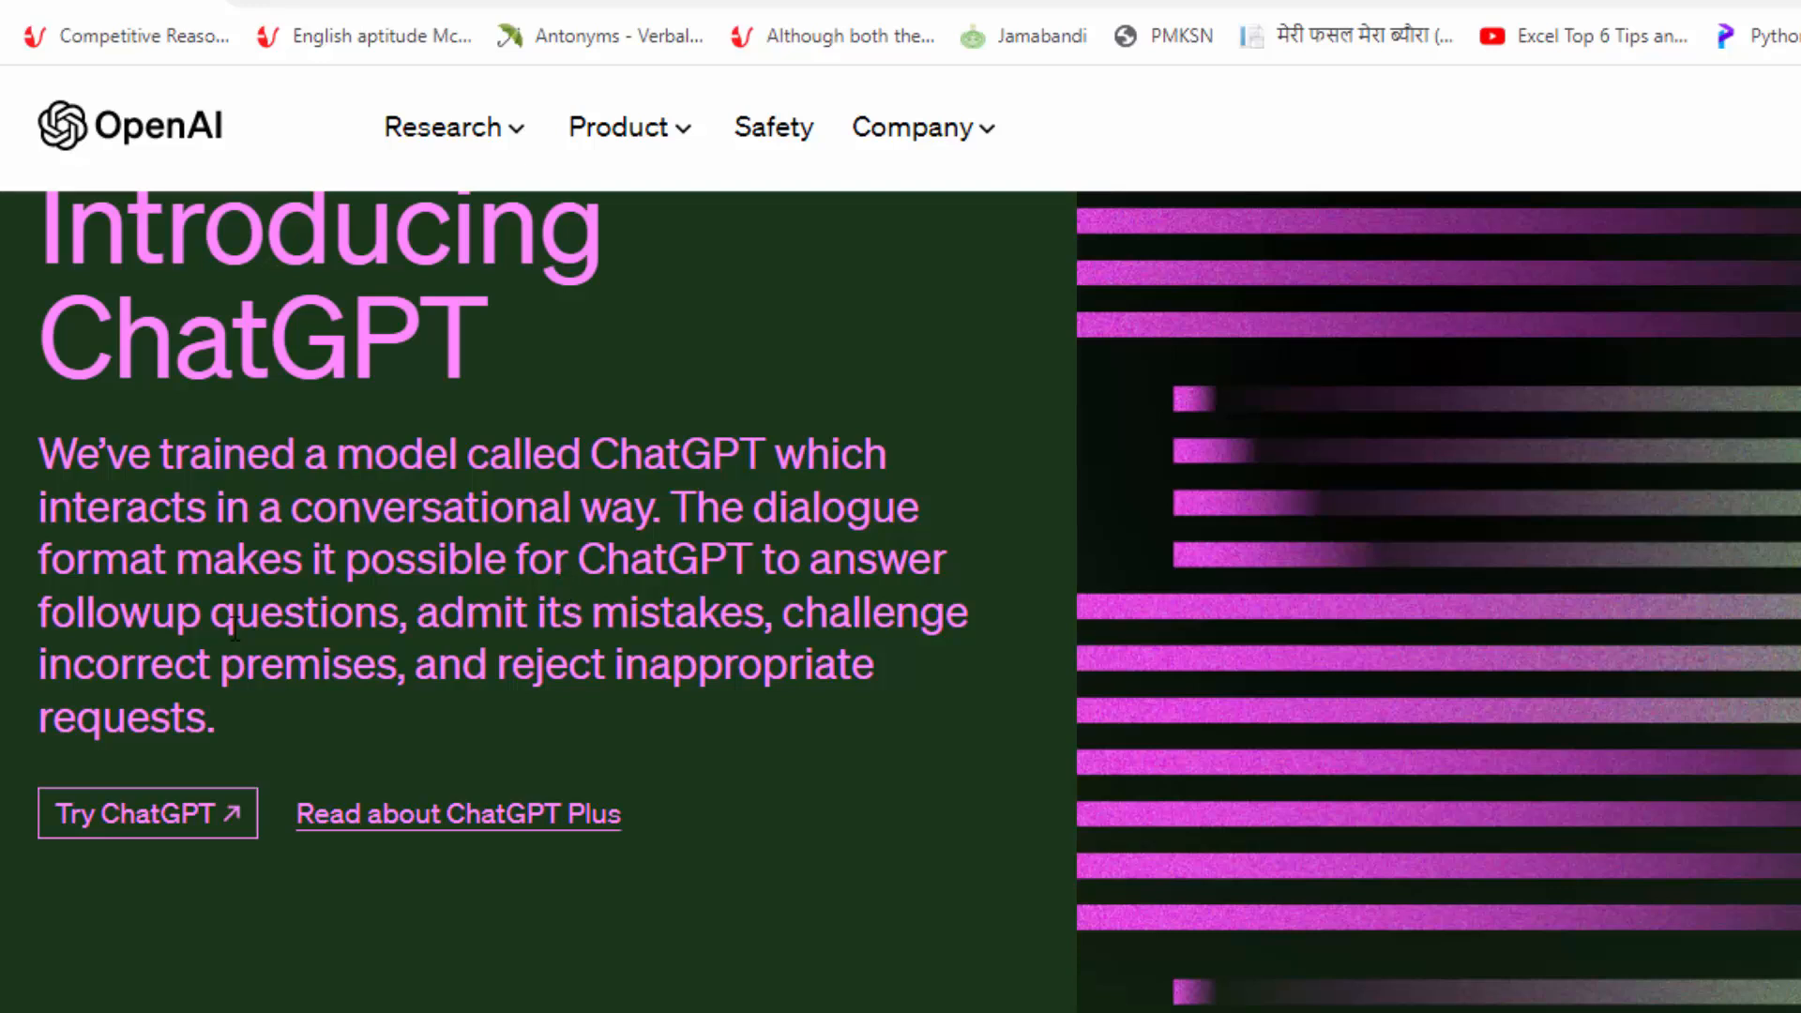
click(148, 823)
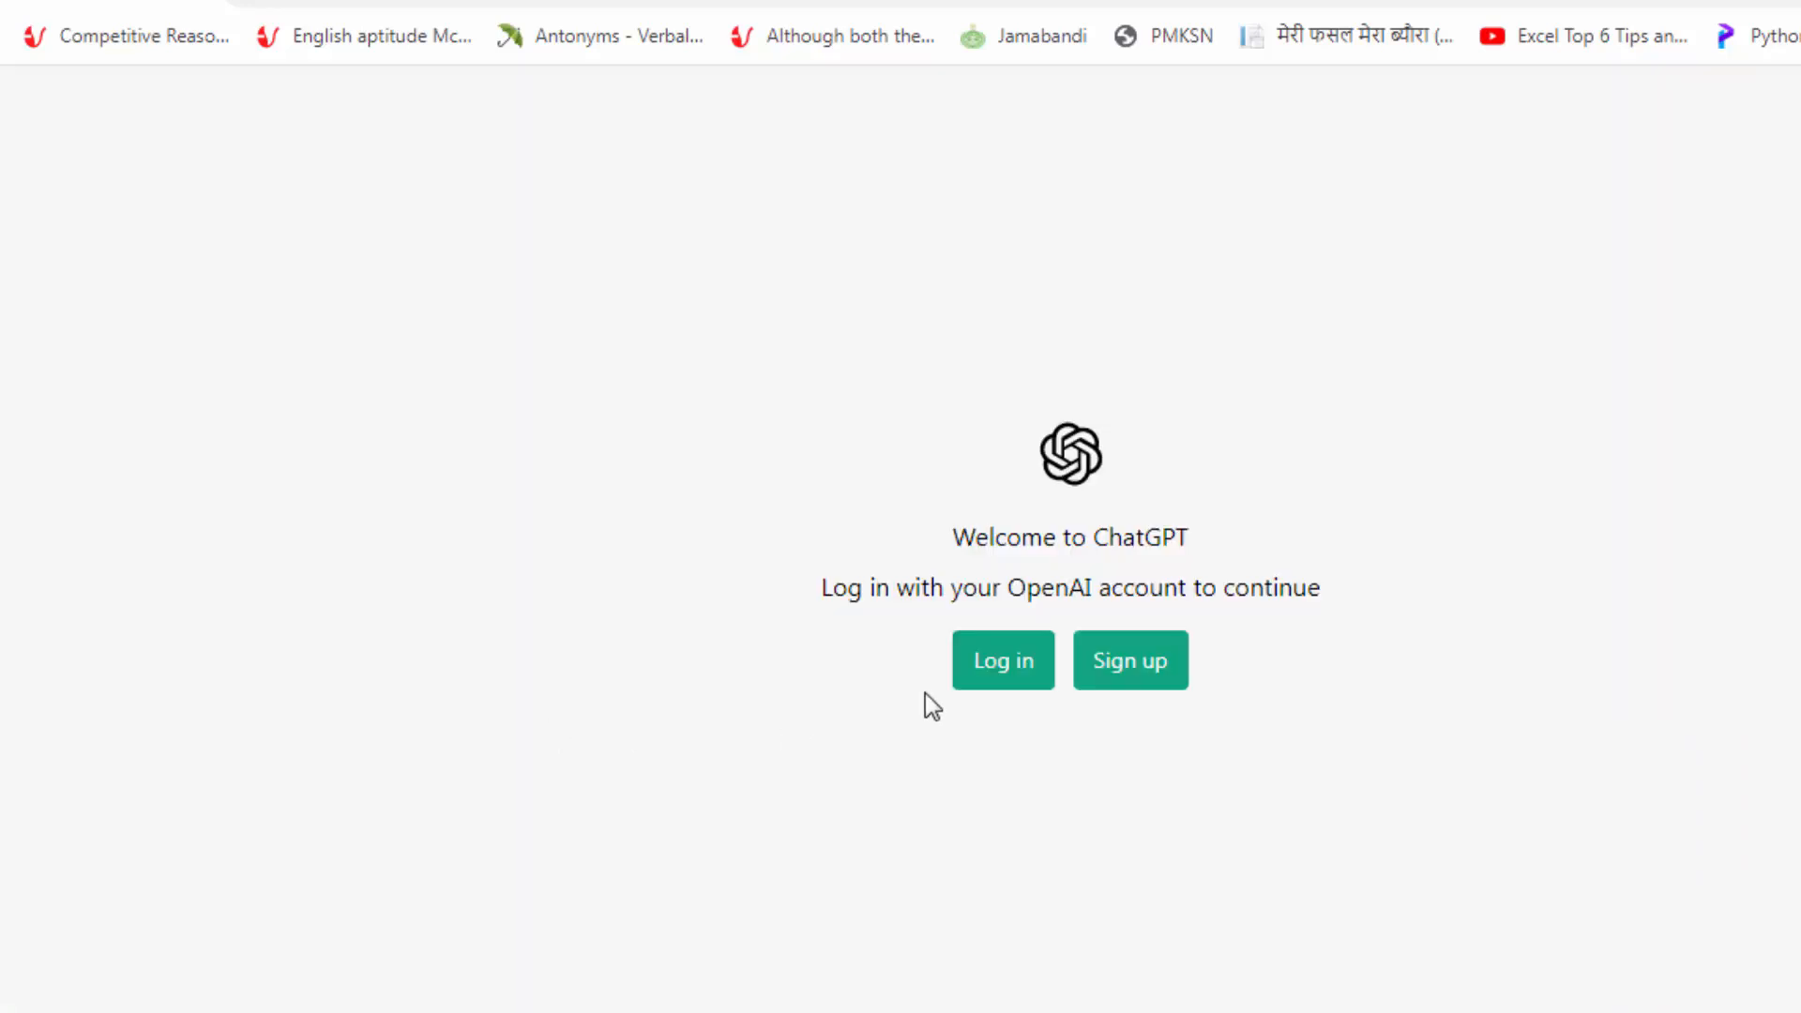
click(1000, 685)
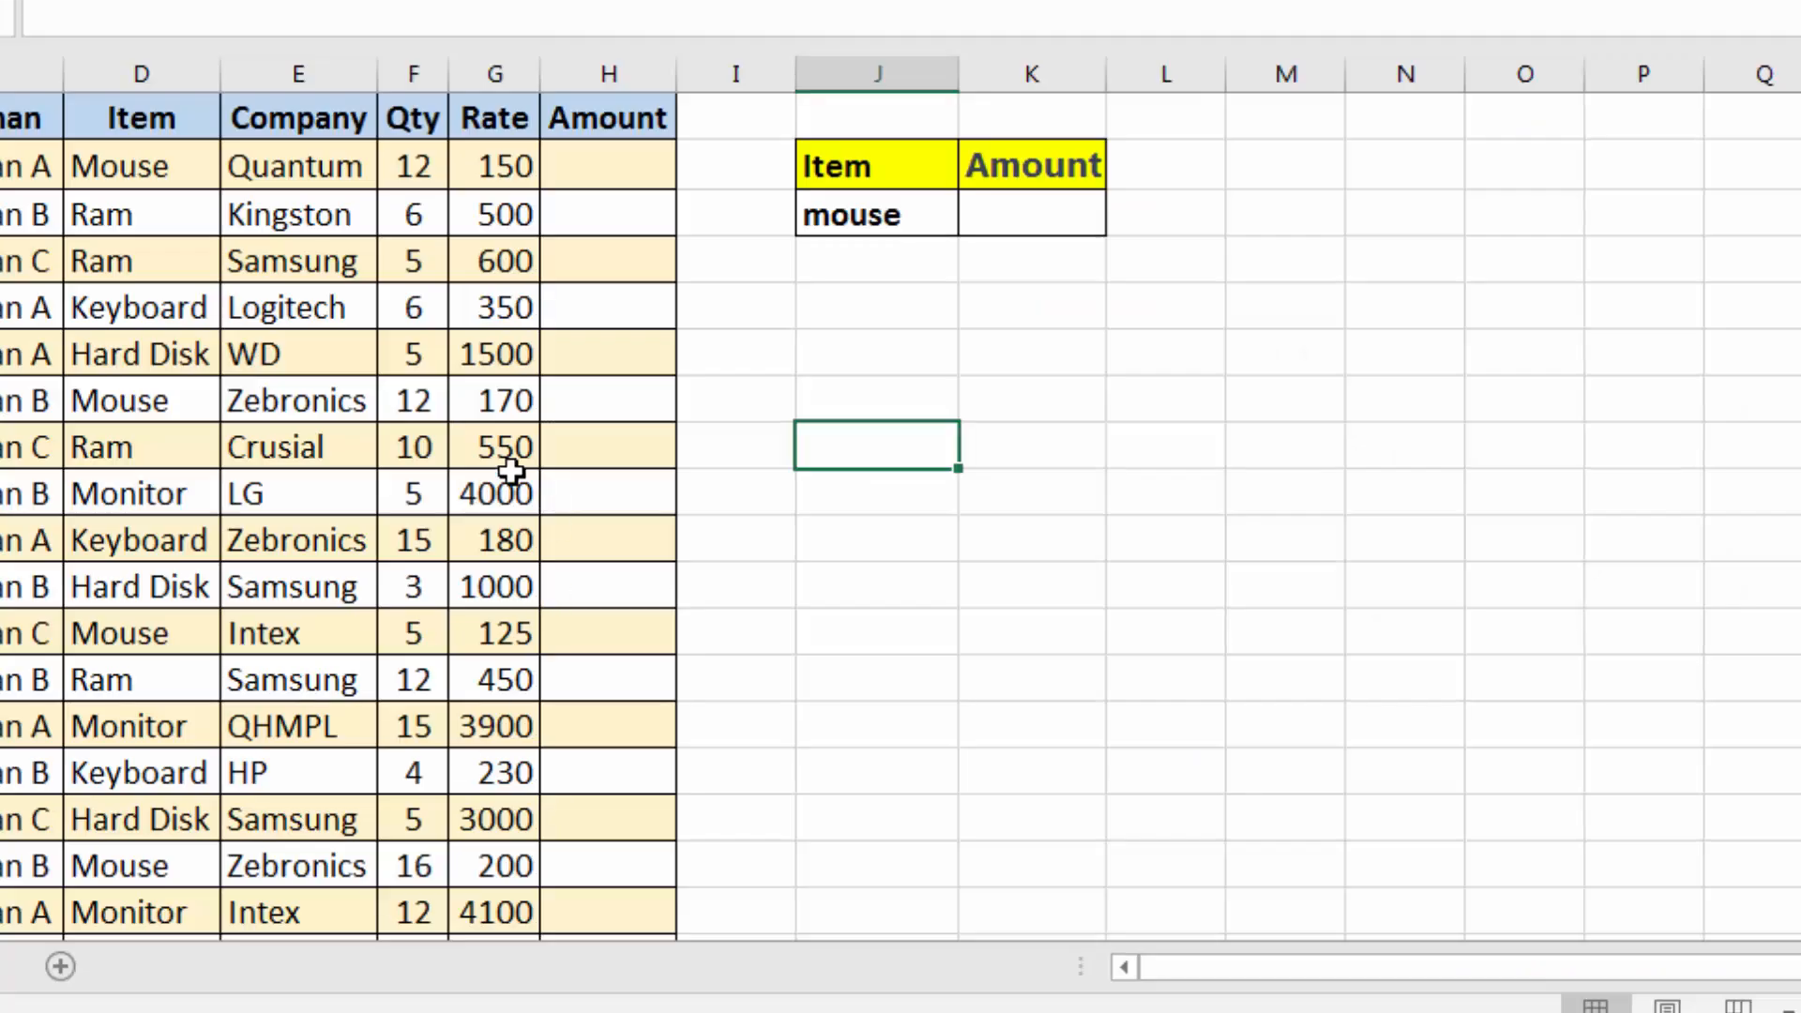
- Switch to the Excel sales sheet and examine the Qty, Rate and Amount cells of the first data row
click(413, 161)
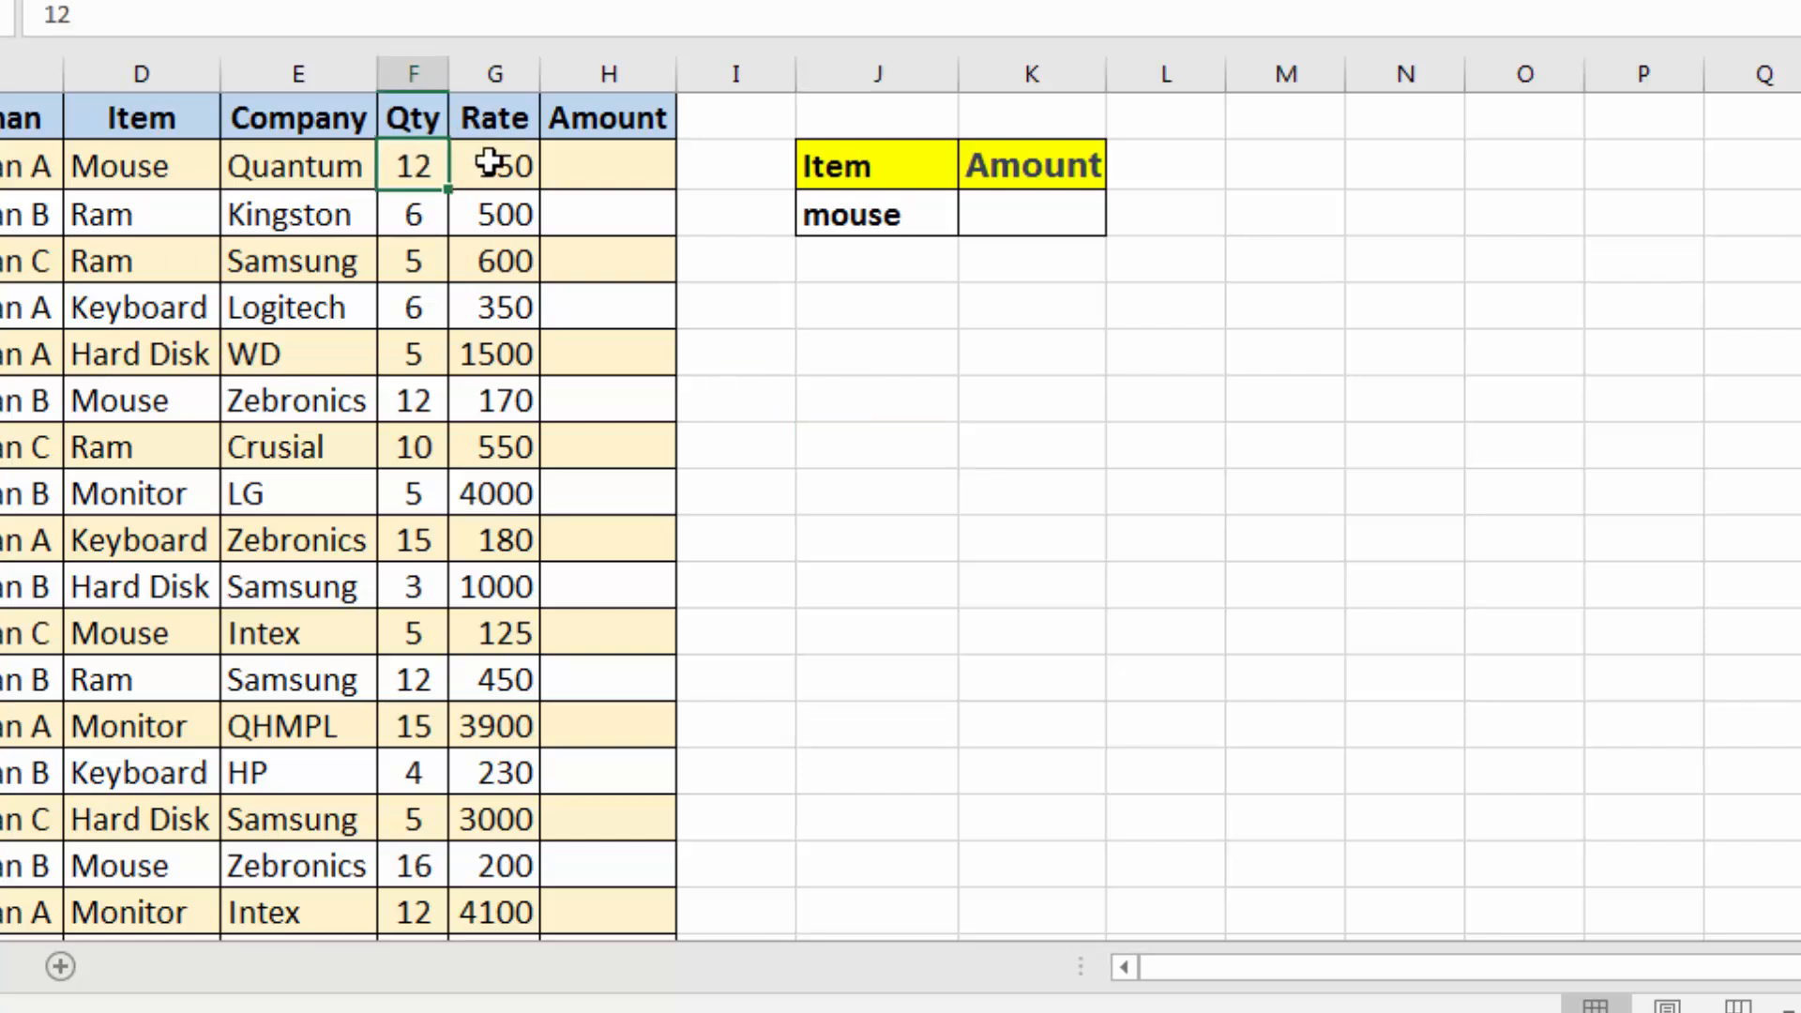
click(489, 162)
click(598, 165)
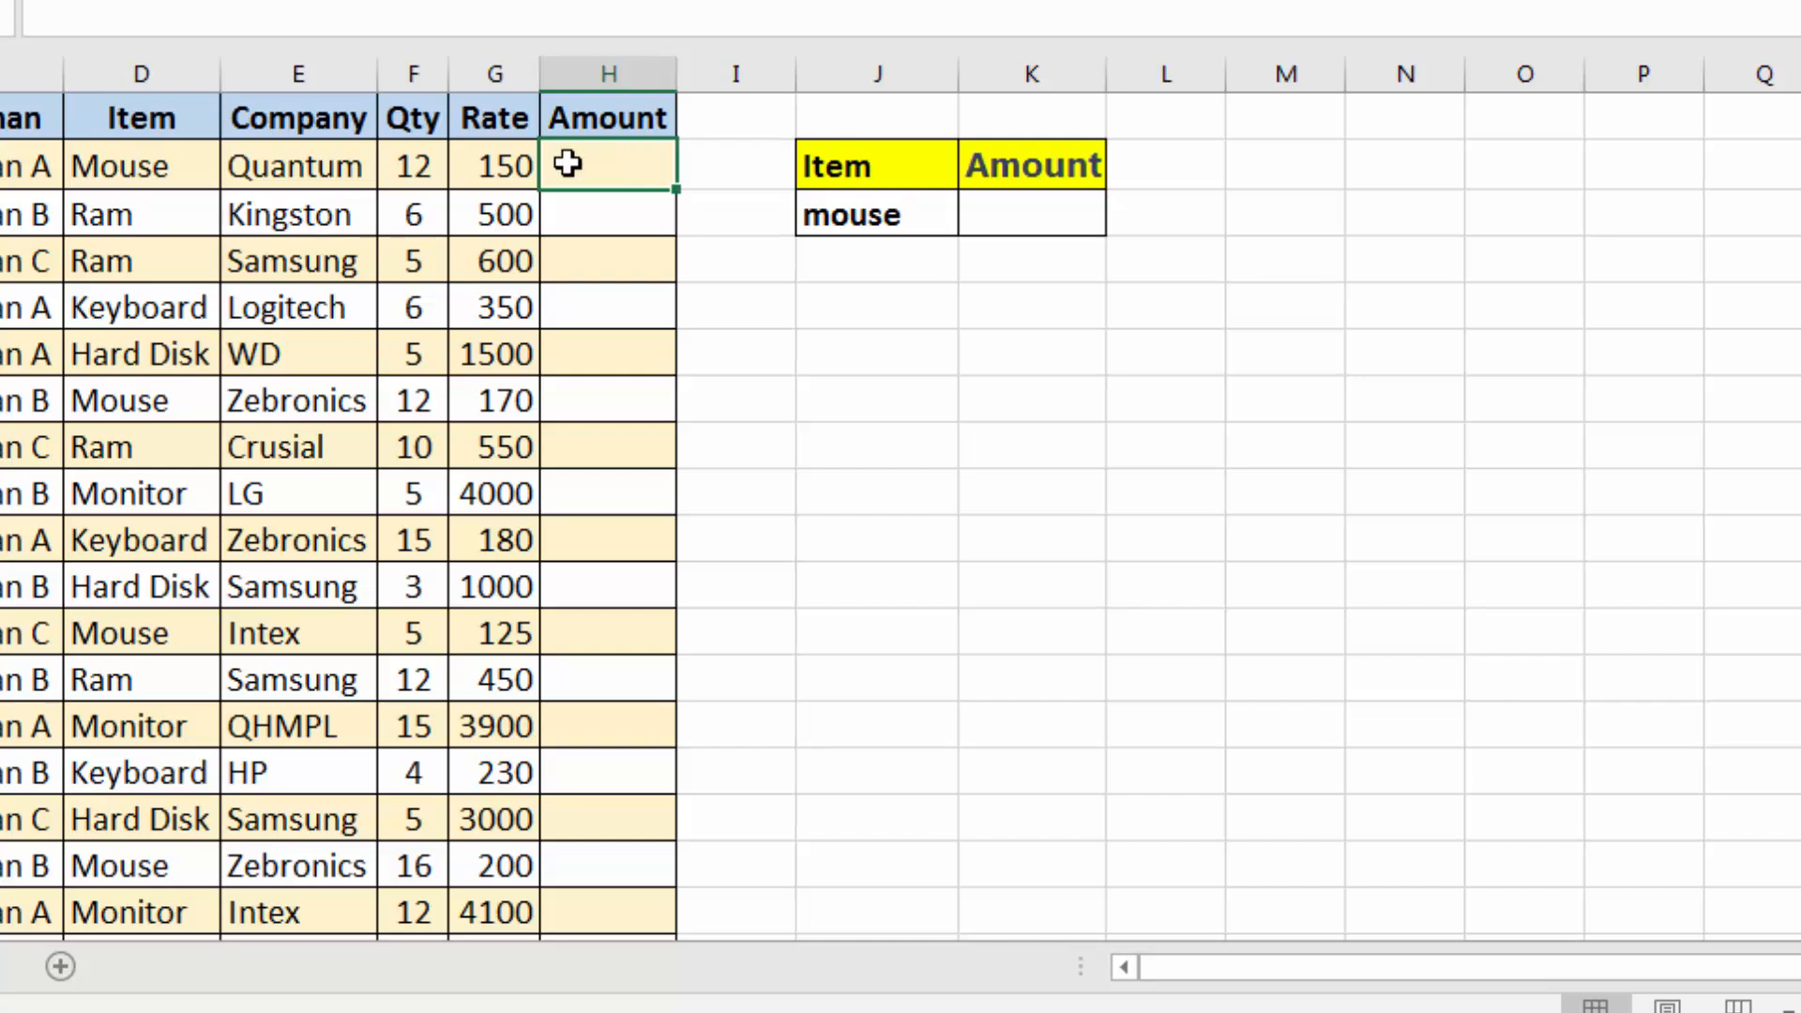
click(413, 162)
click(505, 164)
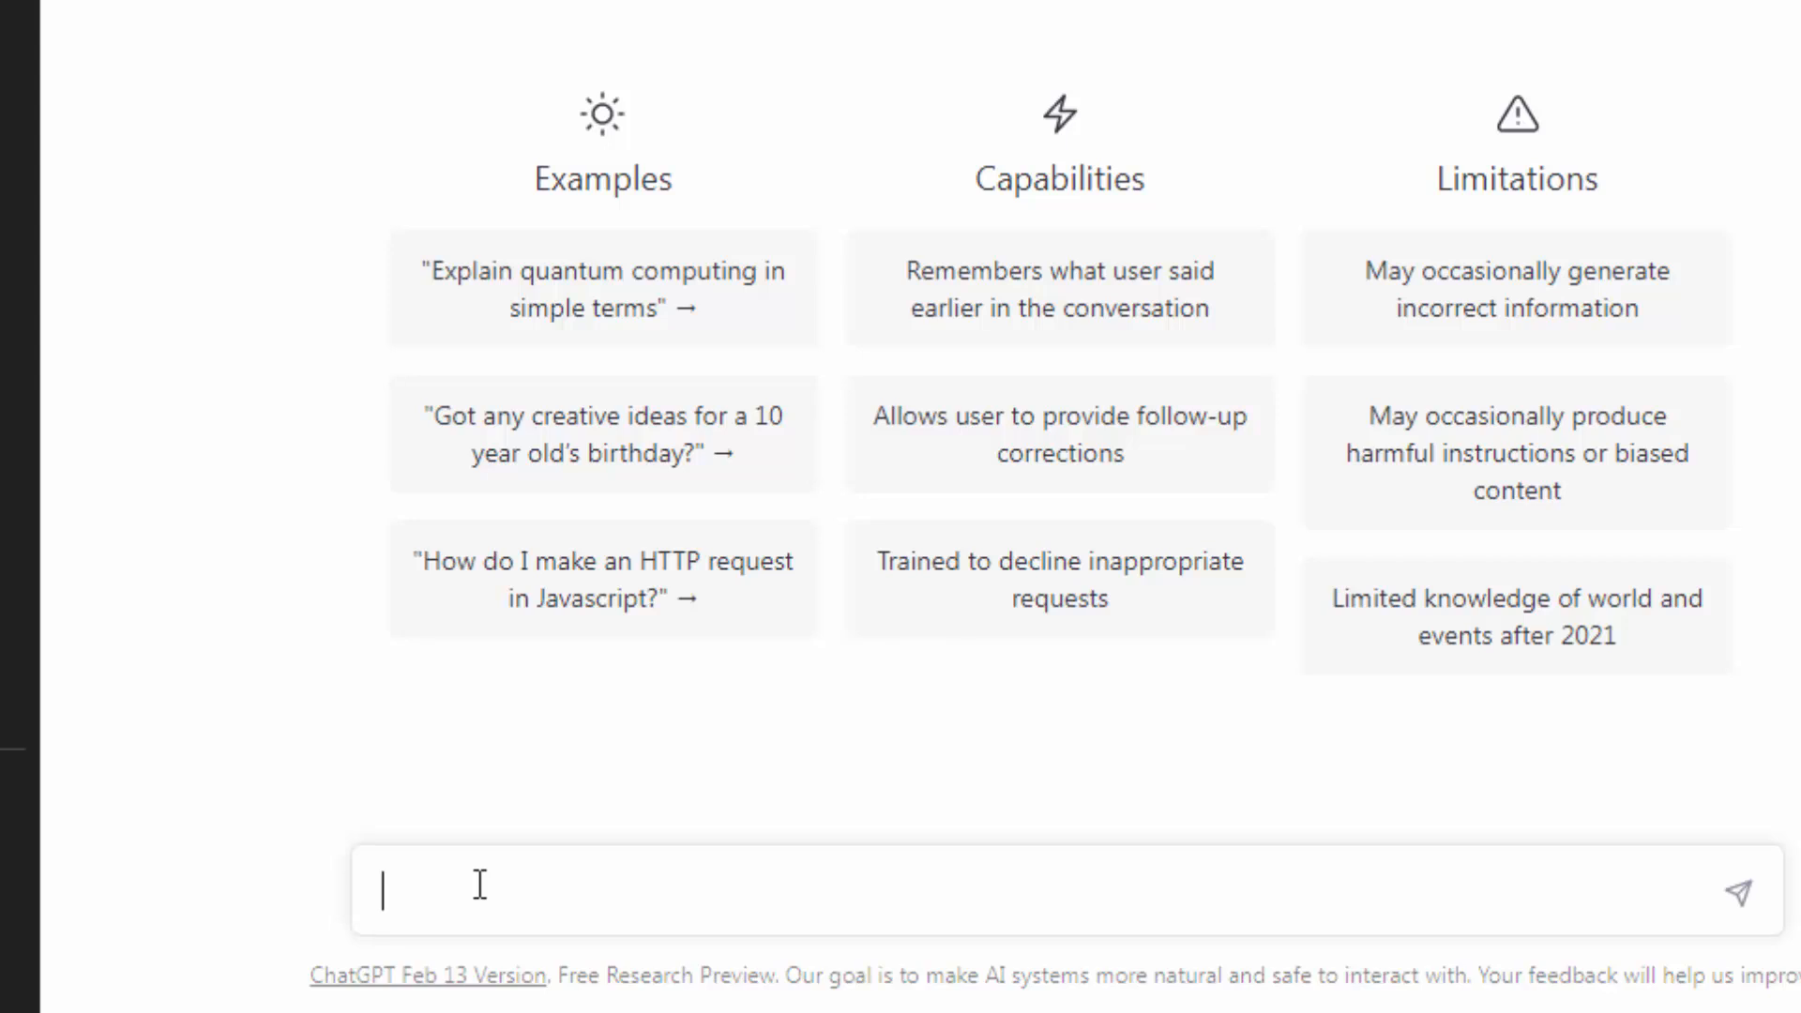
- Switch to ChatGPT and begin a Hindi question with "एक्सेल में मेरे पास f2", keeping the cell reference in Latin letters
text(एक्सेल में )
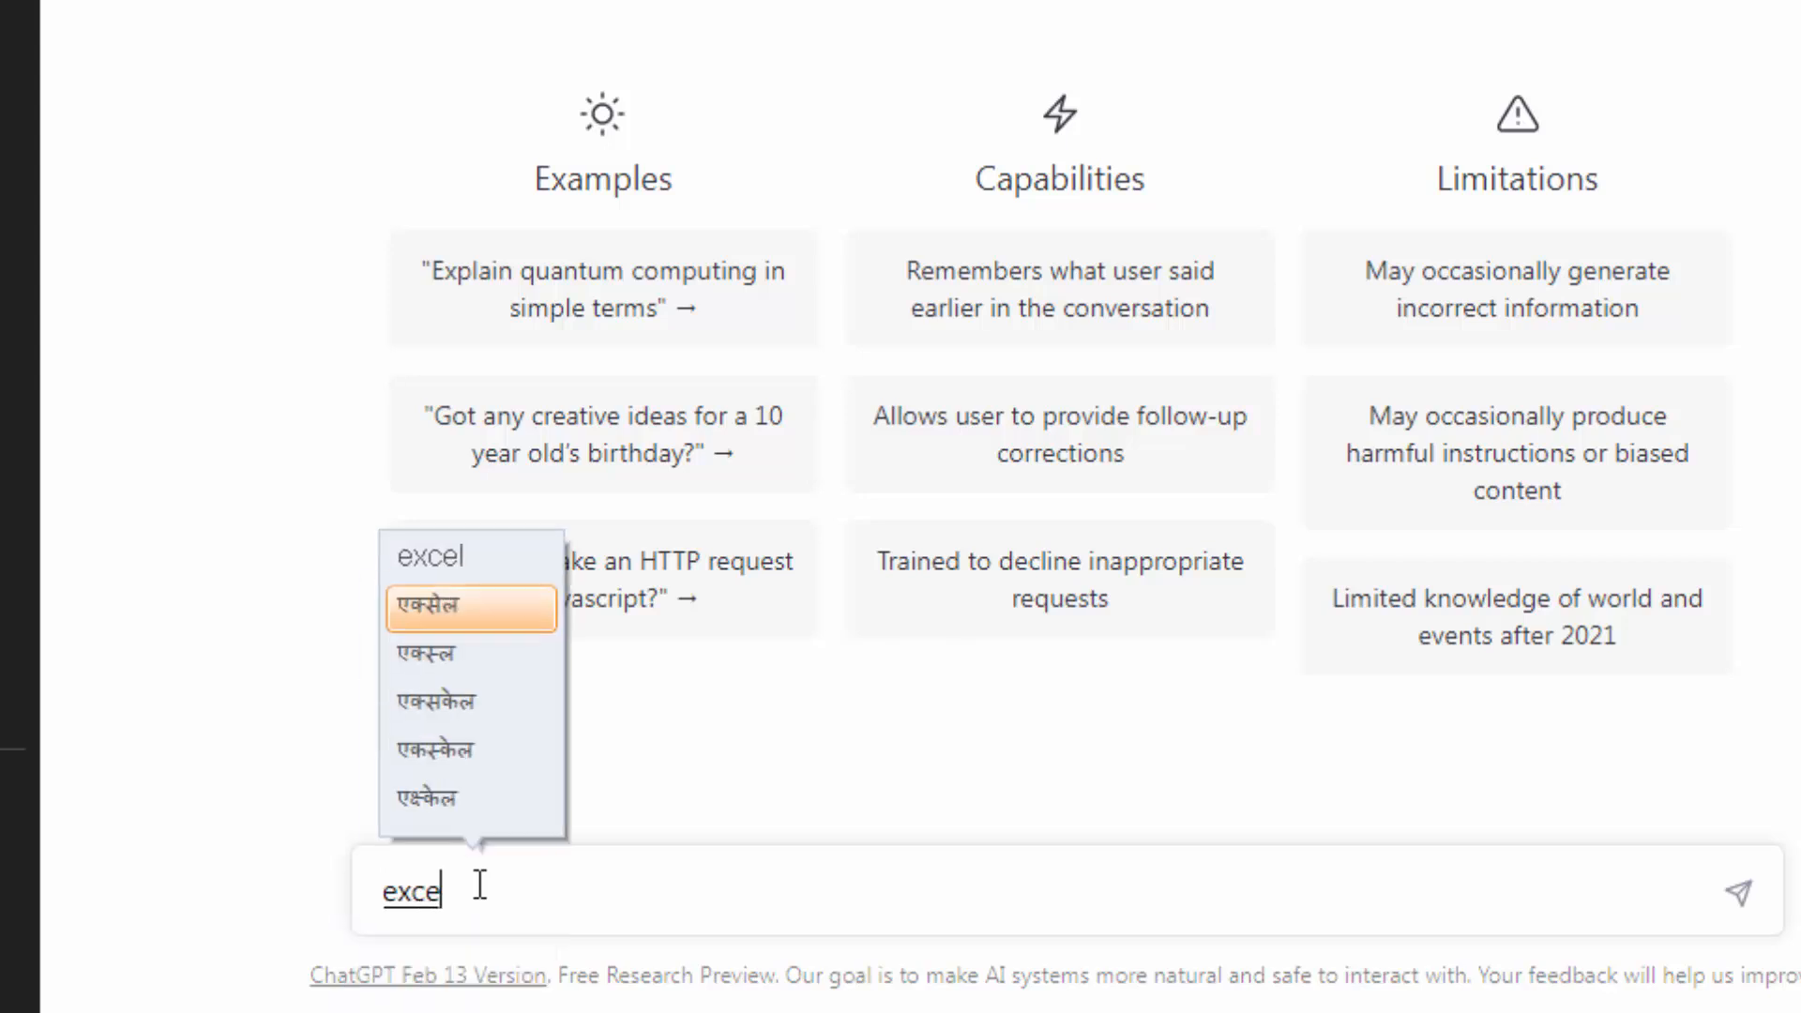
text(me)
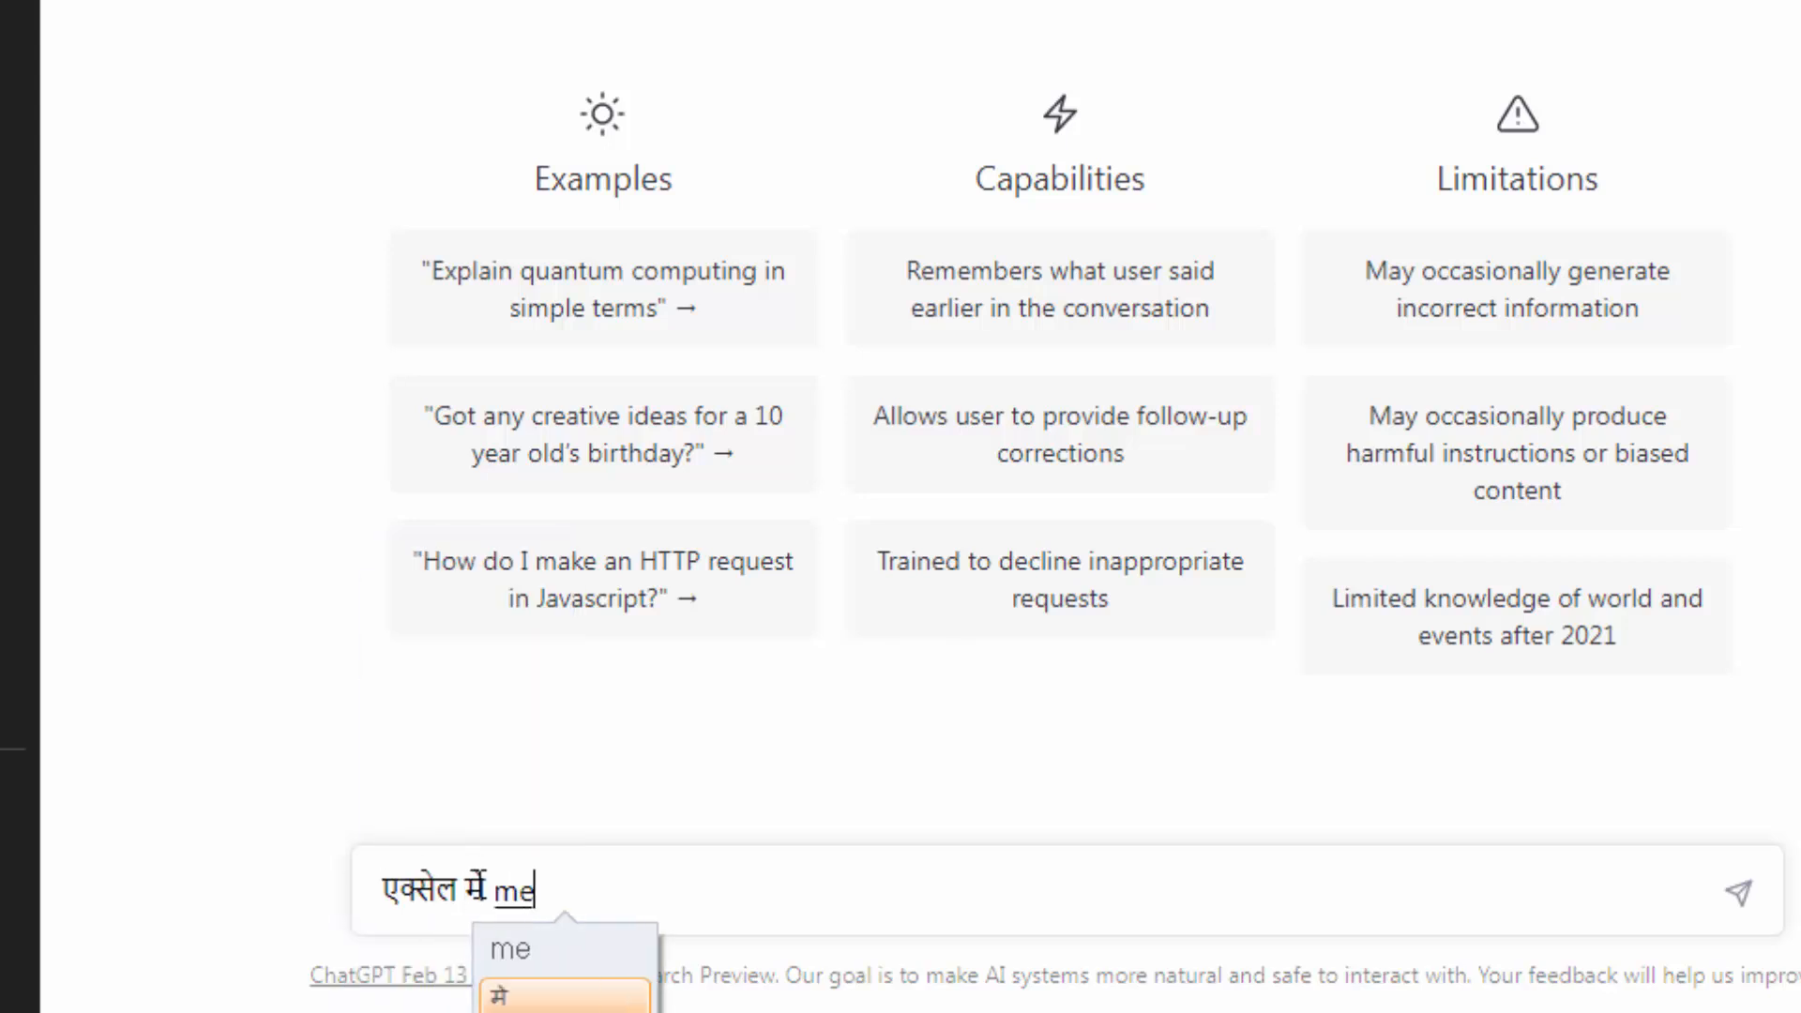
text(re paas)
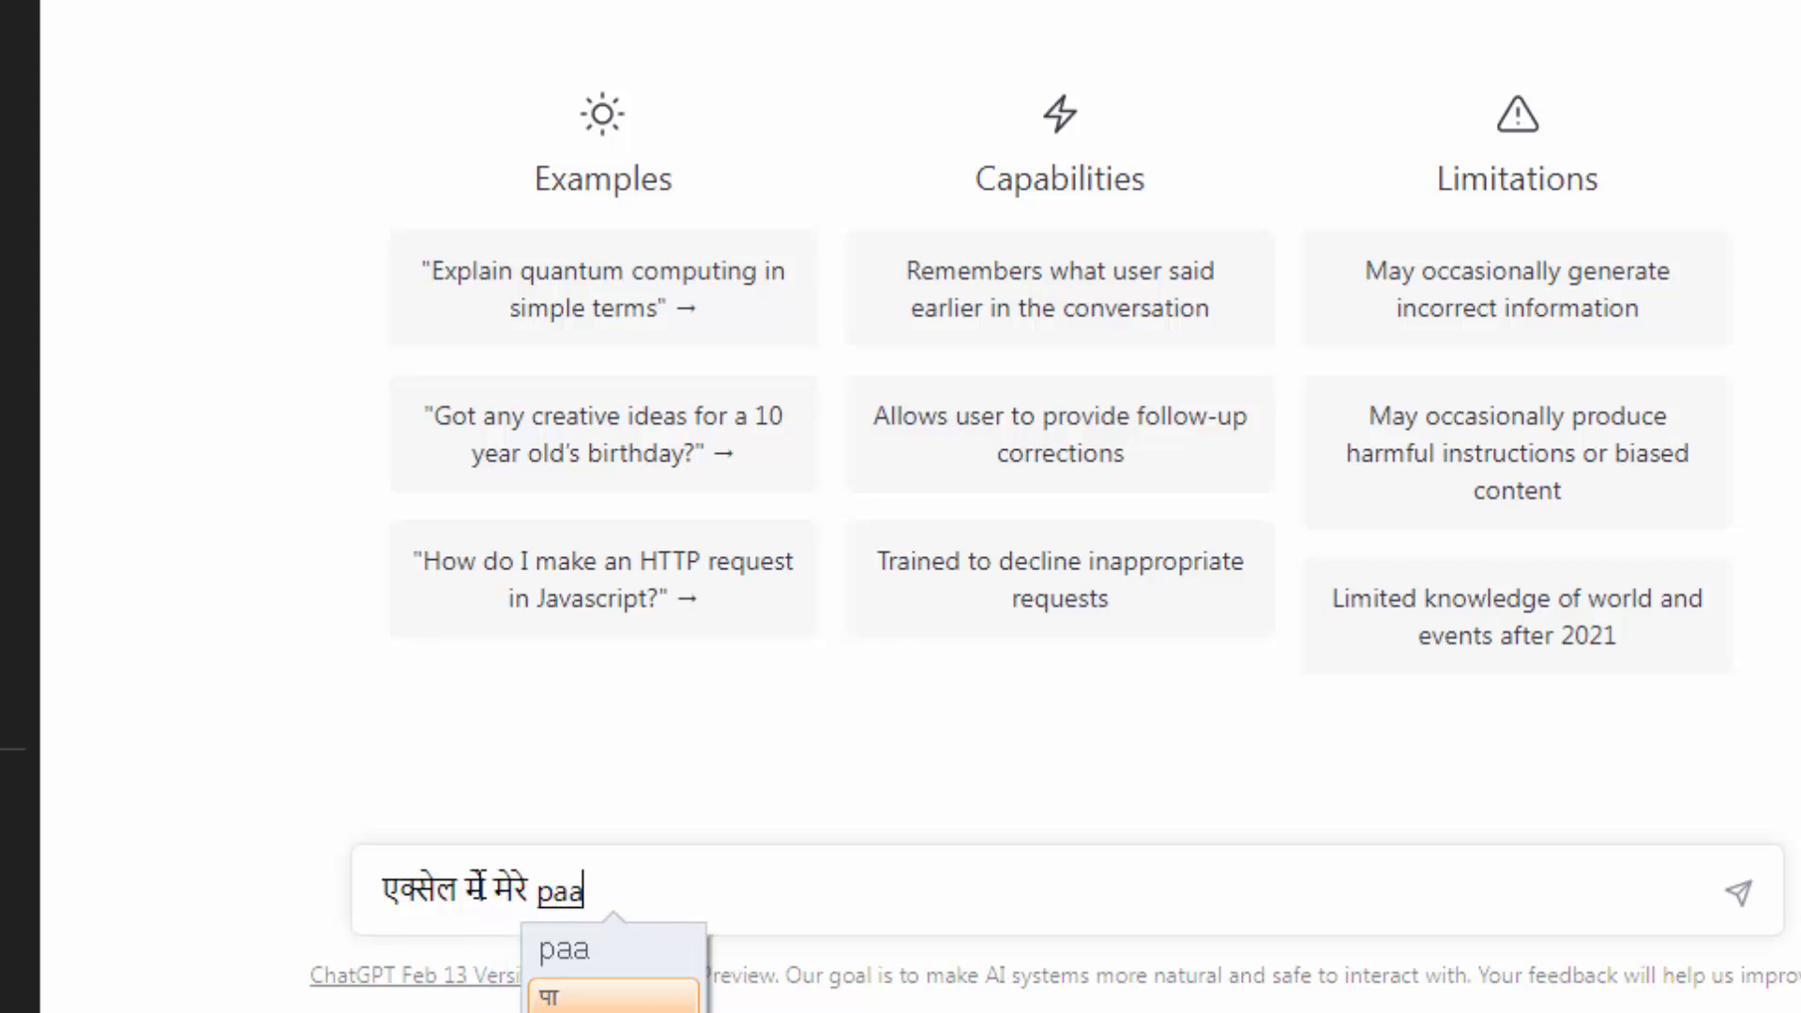
text( f2 me)
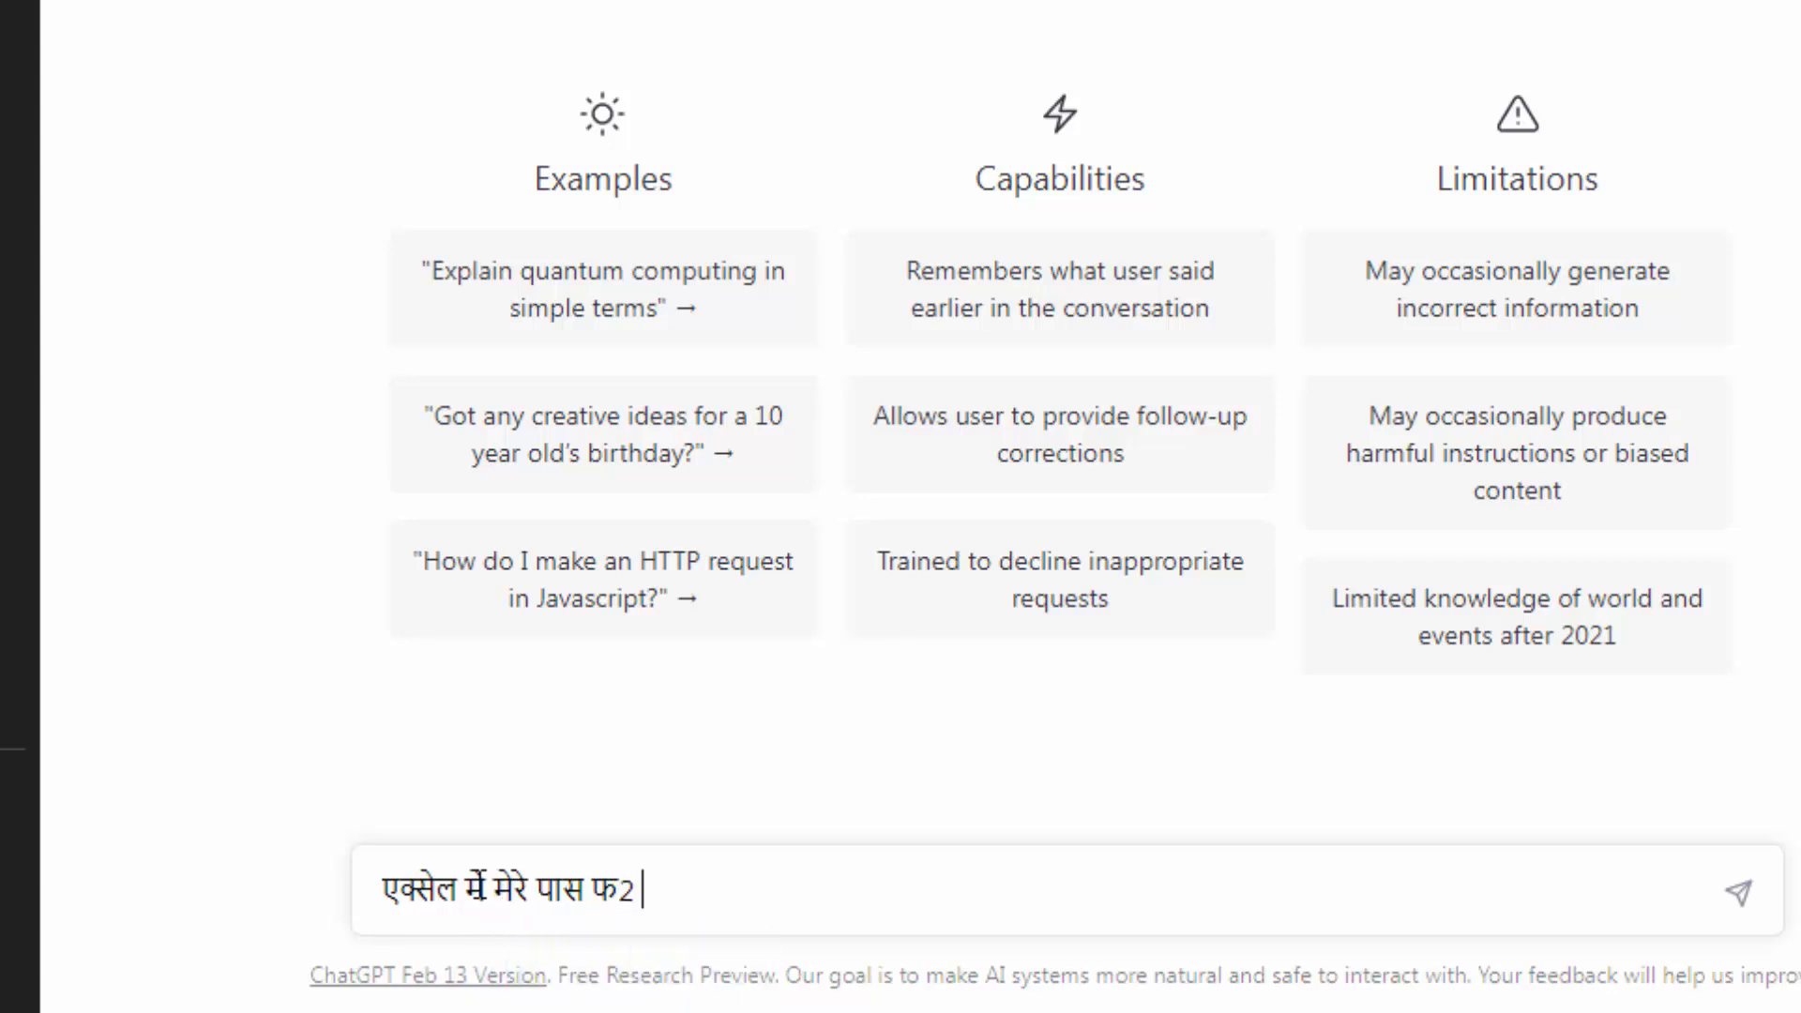
key(BackSpace)
key(BackSpace)
key(BackSpace)
key(BackSpace)
key(BackSpace)
key(BackSpace)
text(f2)
- Continue the question with "मे रेट है g2", using the Hindi spelling रेट and a Latin cell reference
text( me )
text(rate)
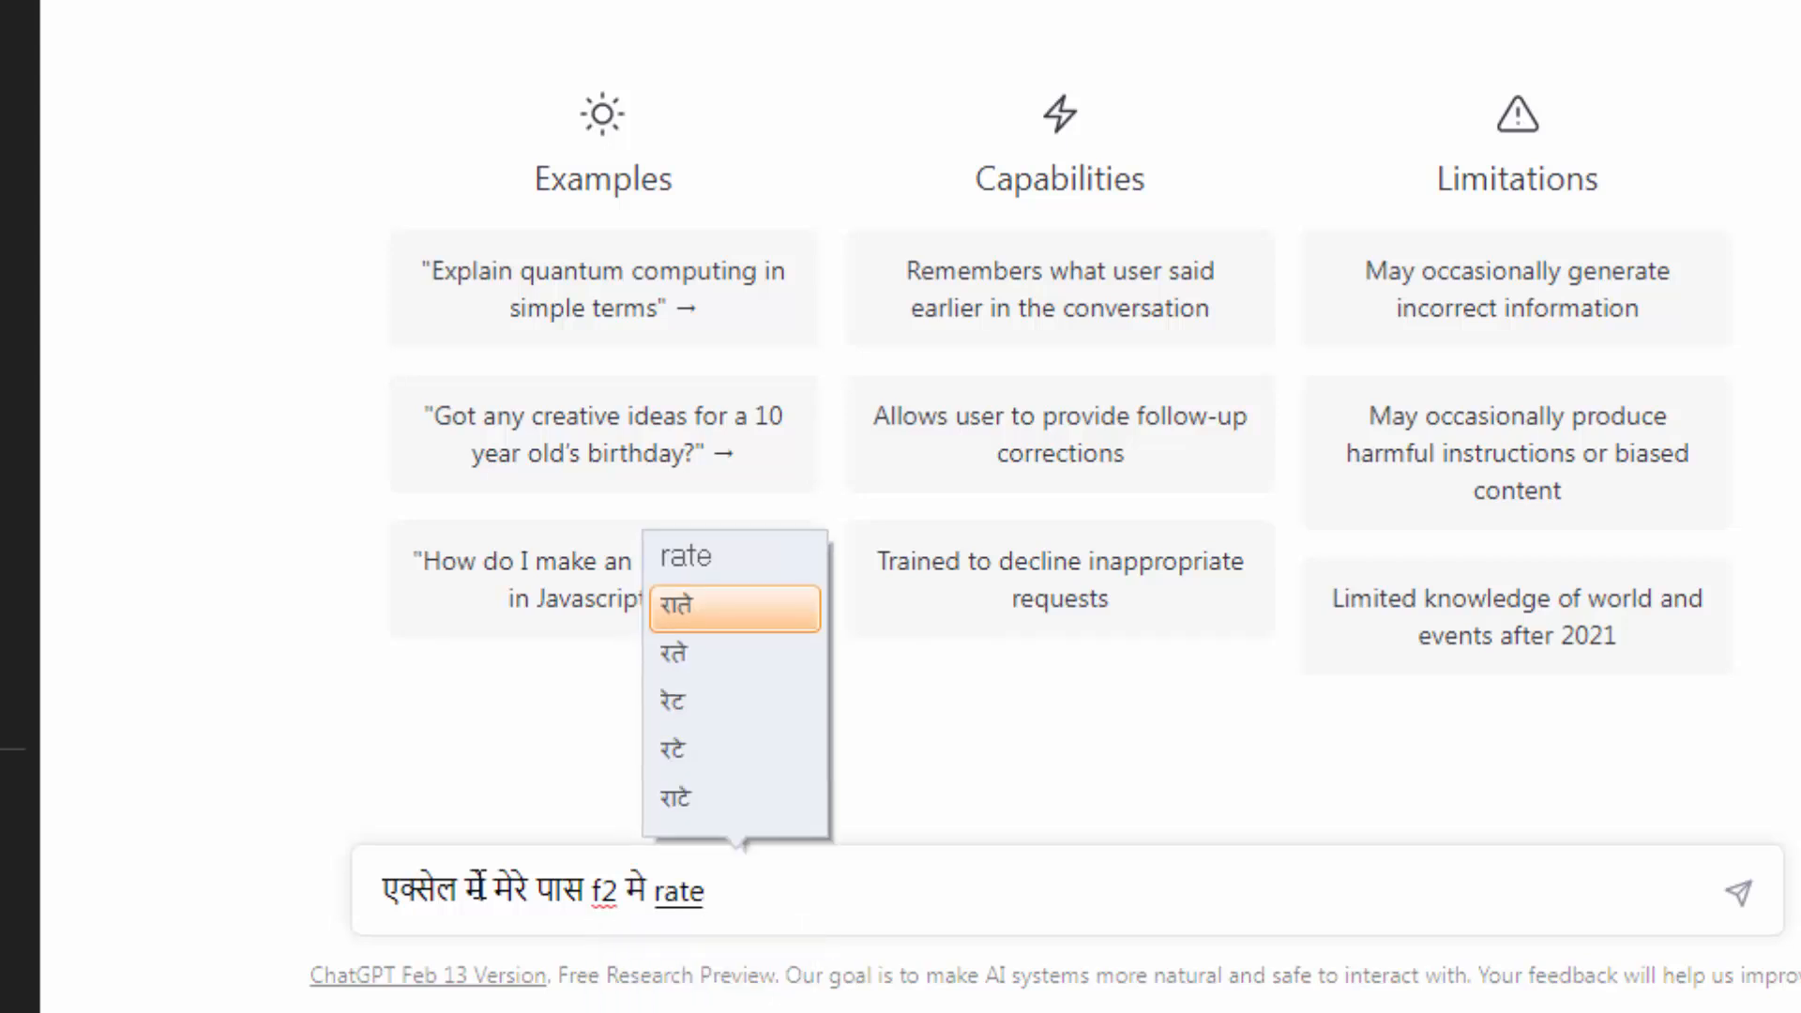
key(Down)
key(Down)
text(hai )
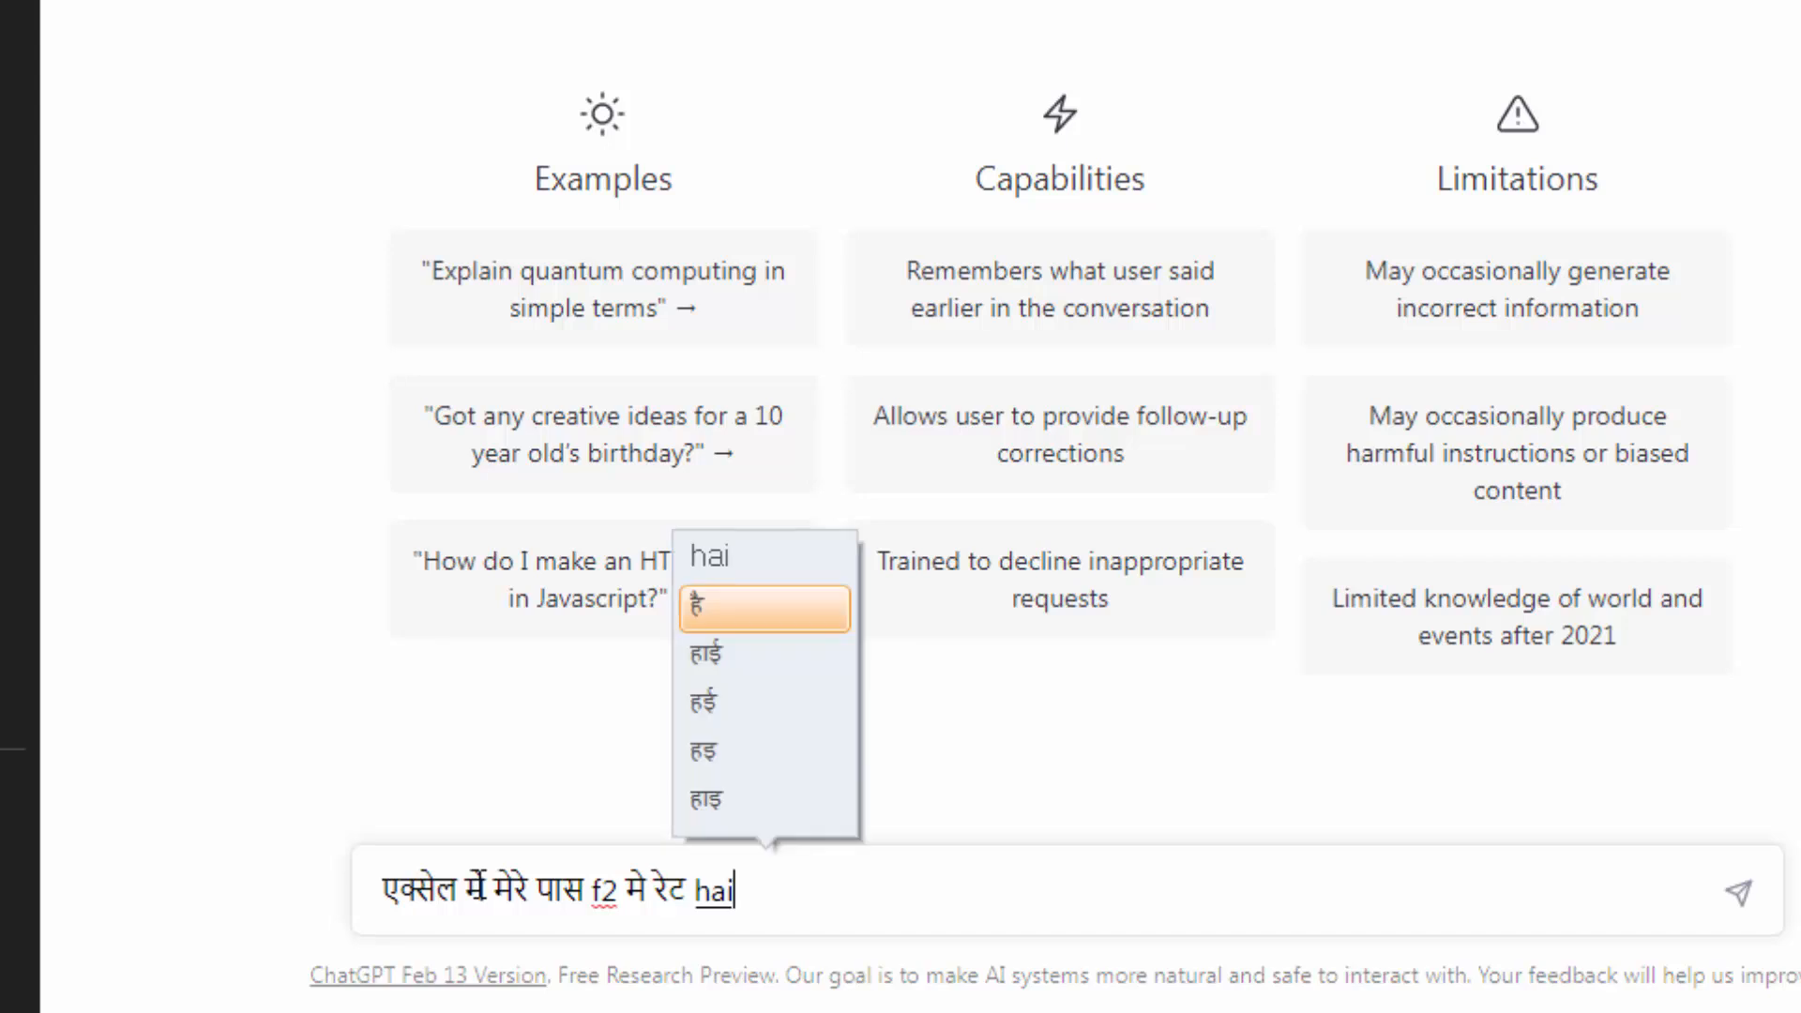
key(BackSpace)
key(BackSpace)
key(BackSpace)
key(BackSpace)
text(है g)
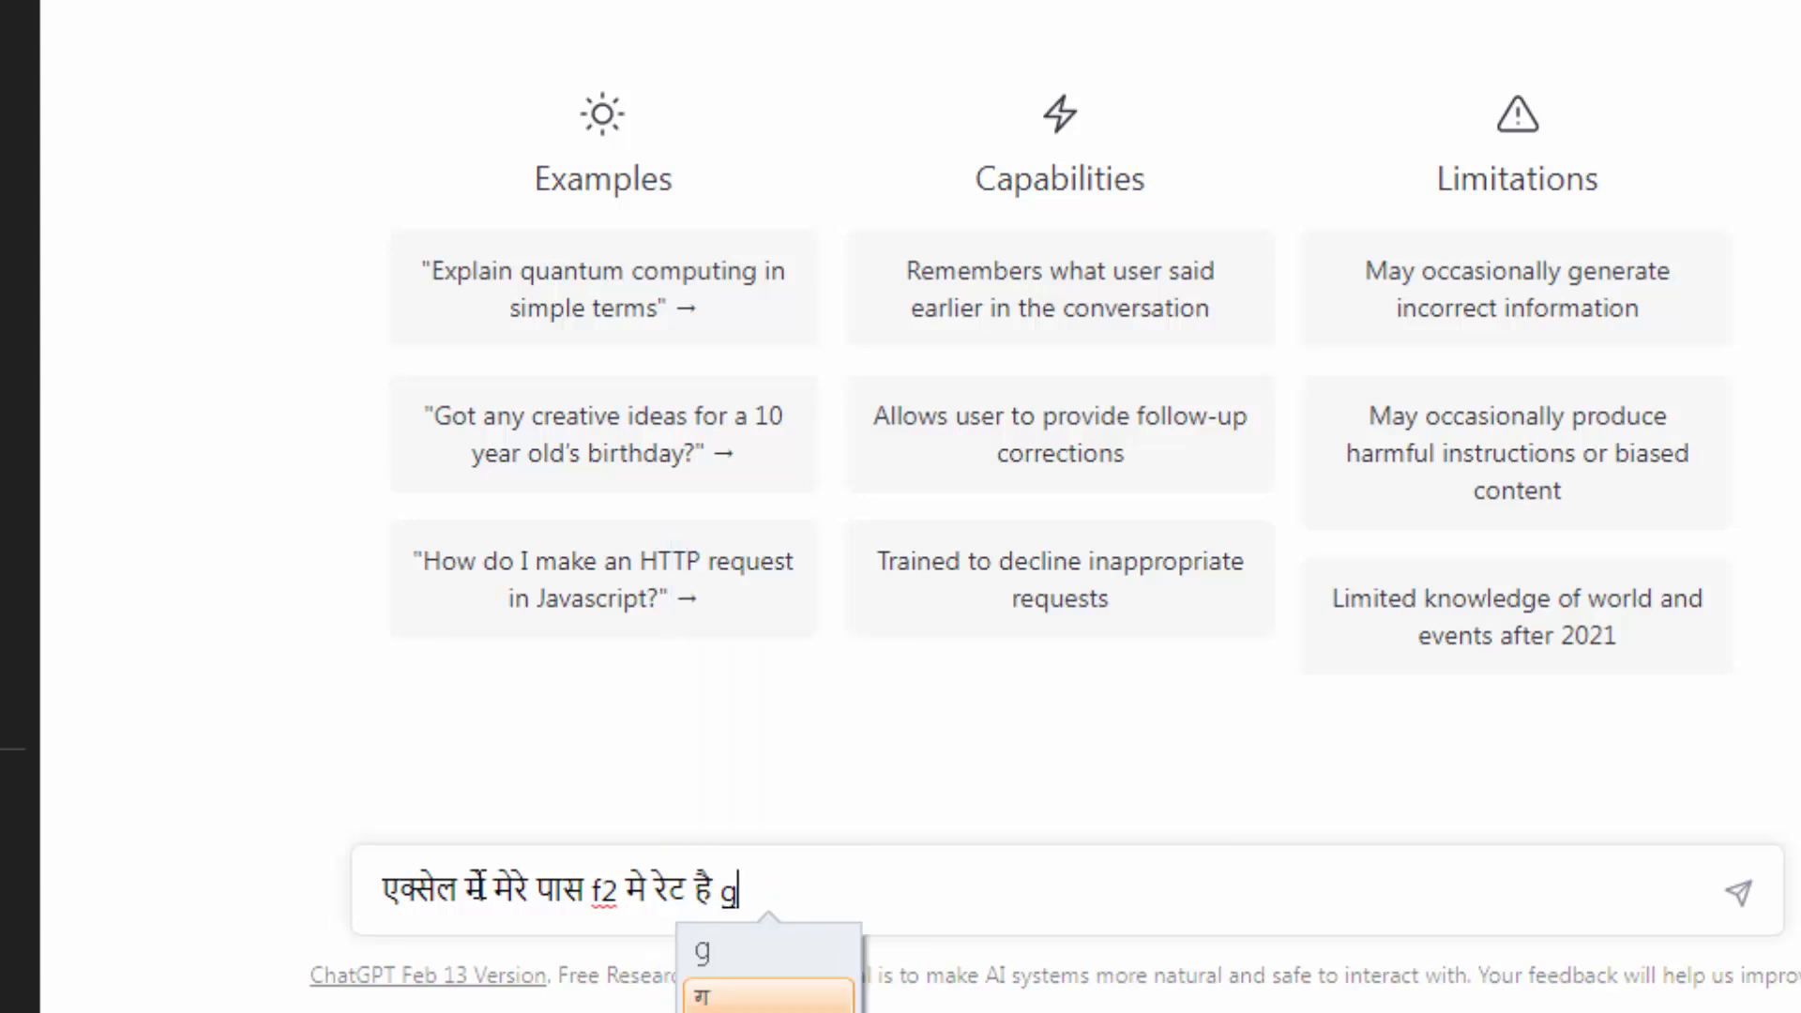
key(Up)
text(2 )
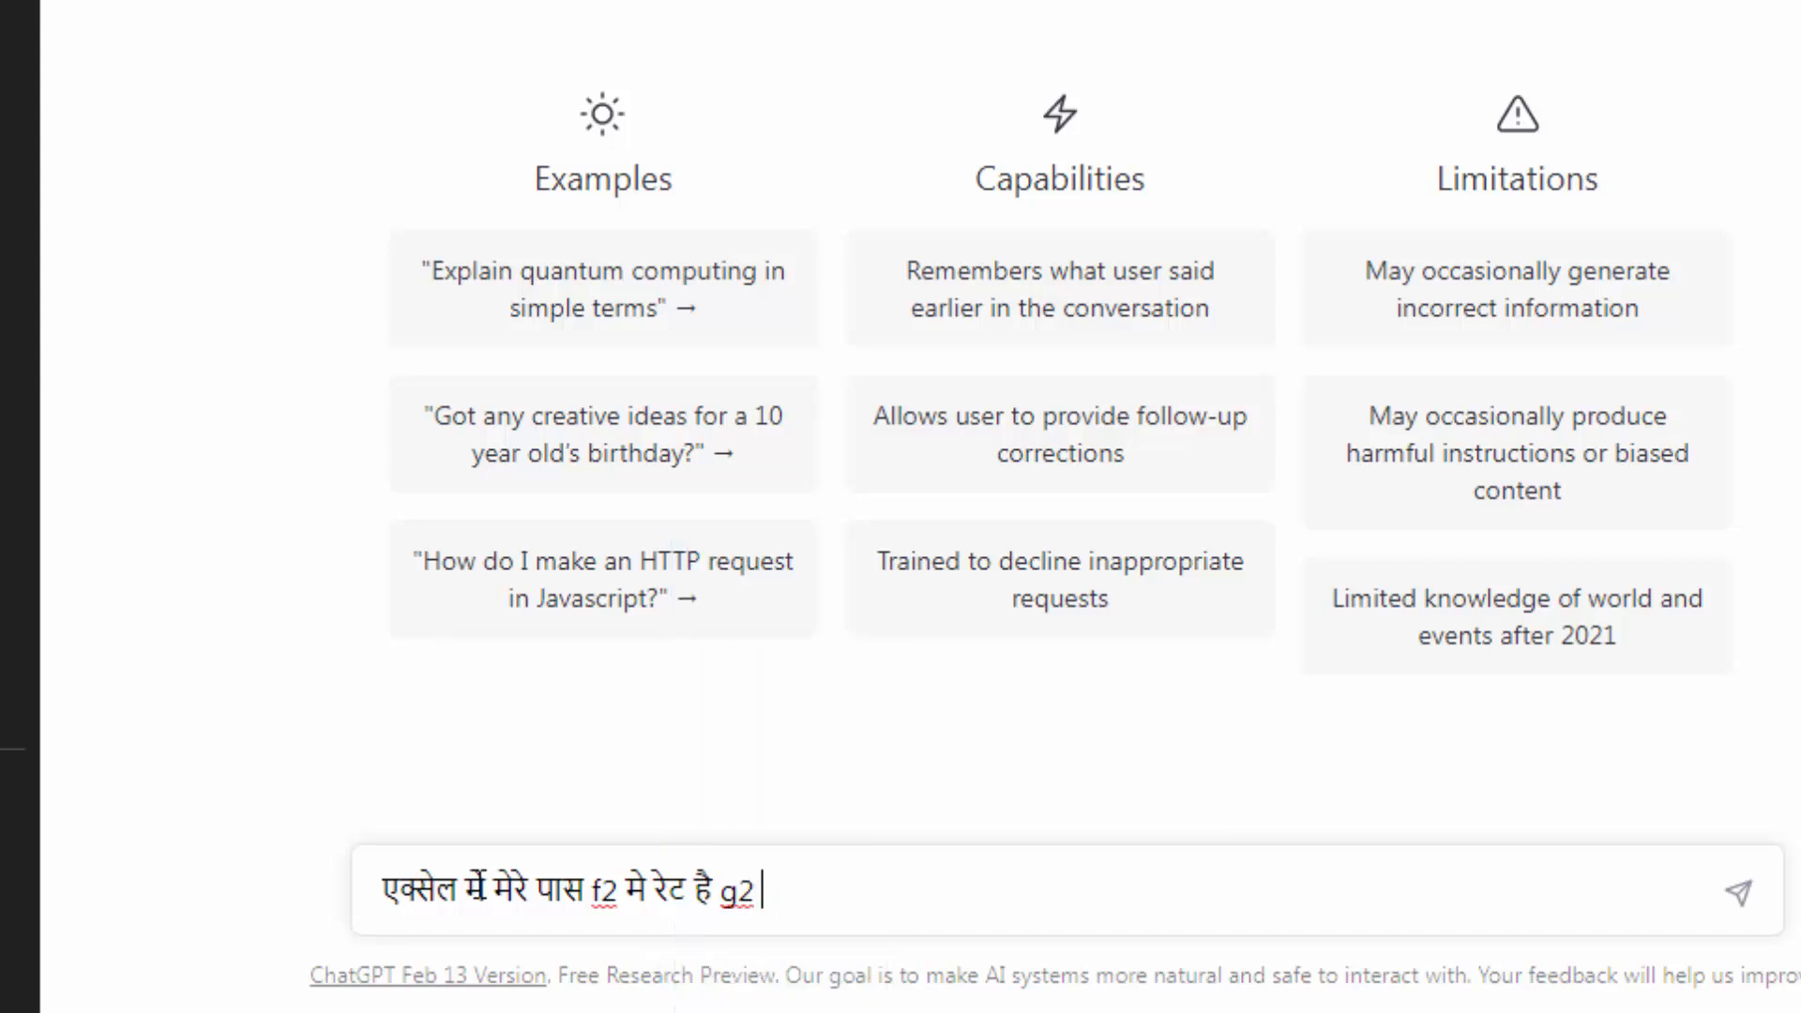
- Complete the question with "मे मात्र है तो इसके लिए गुना कैसे करें" and send it to ChatGPT
text(me ma)
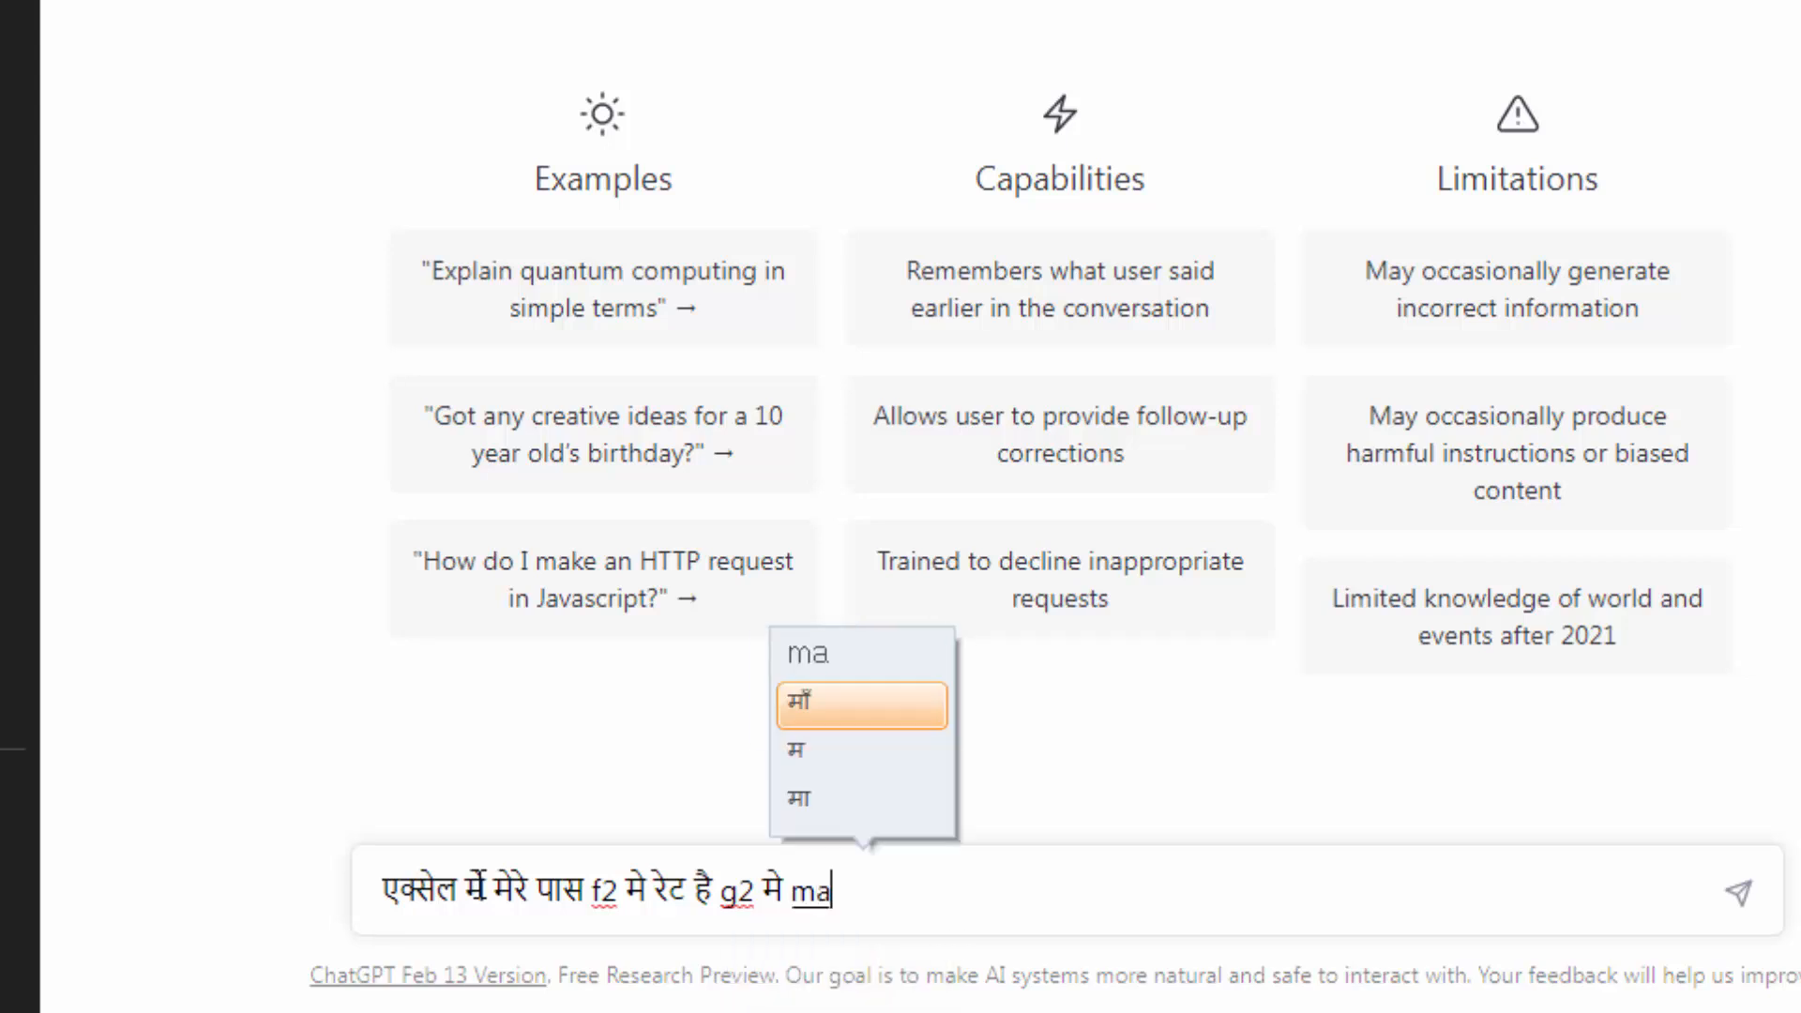
text(tra hai to i)
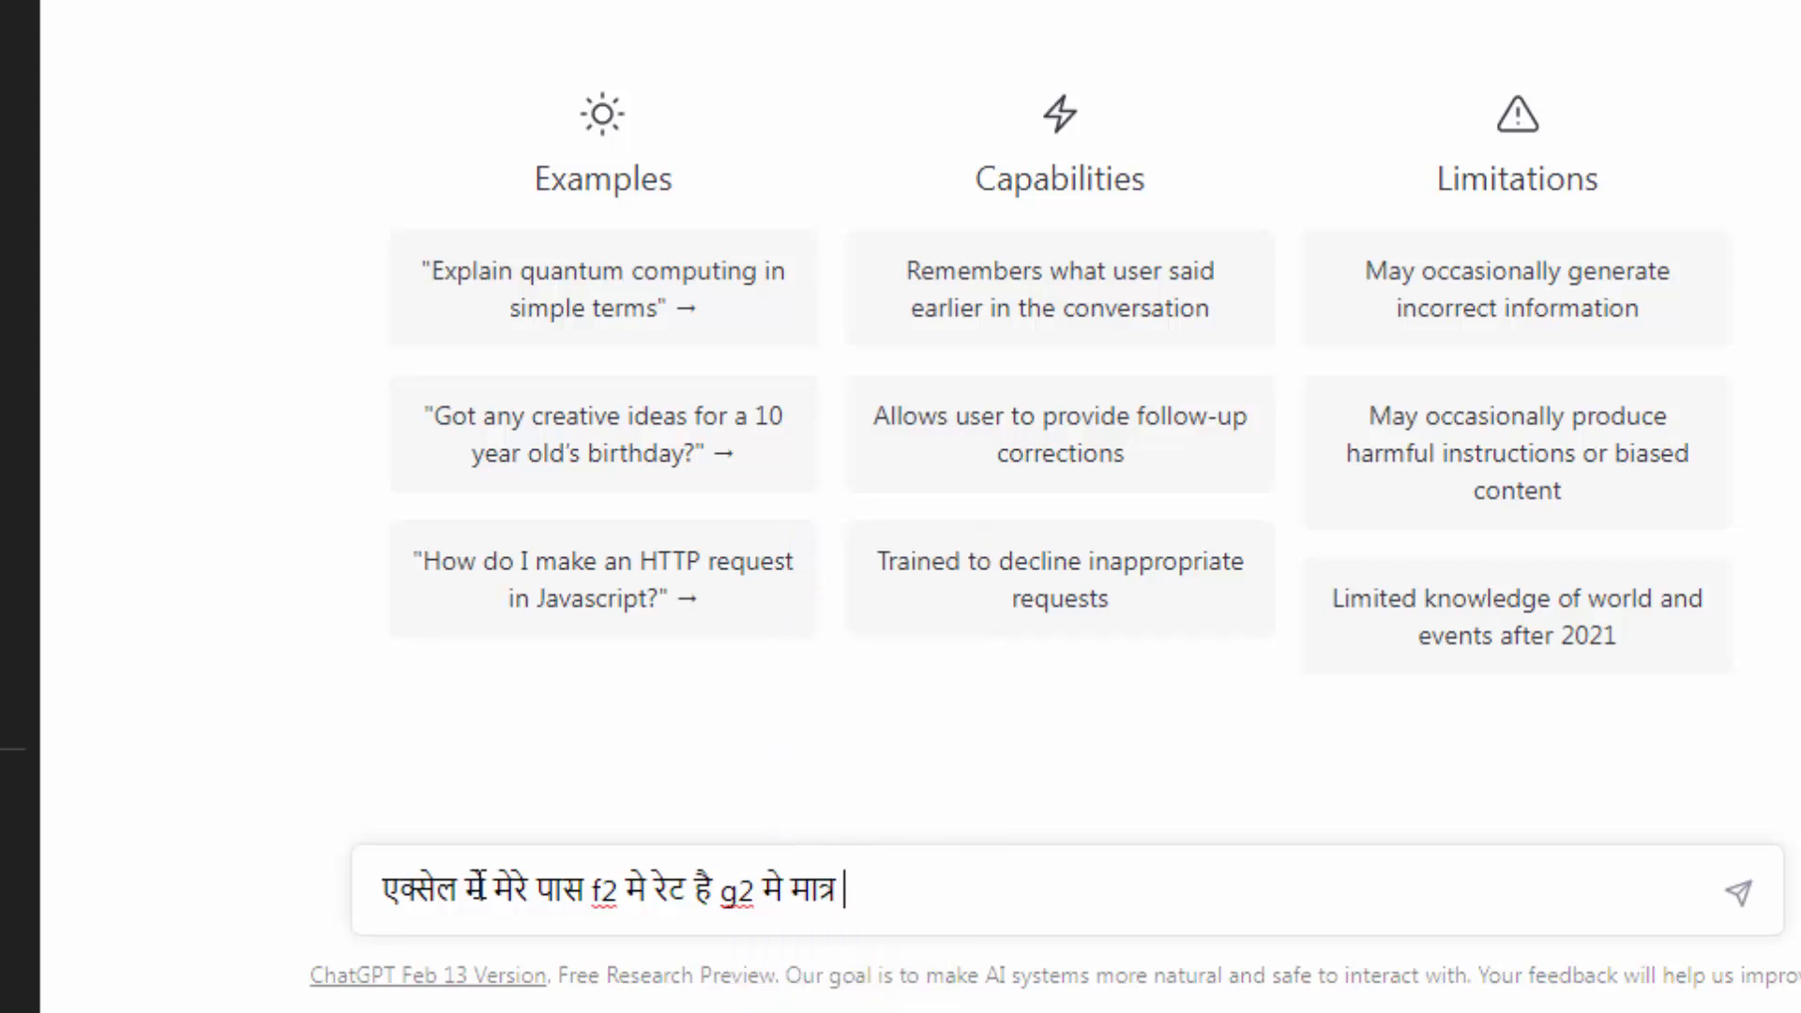
text(ska)
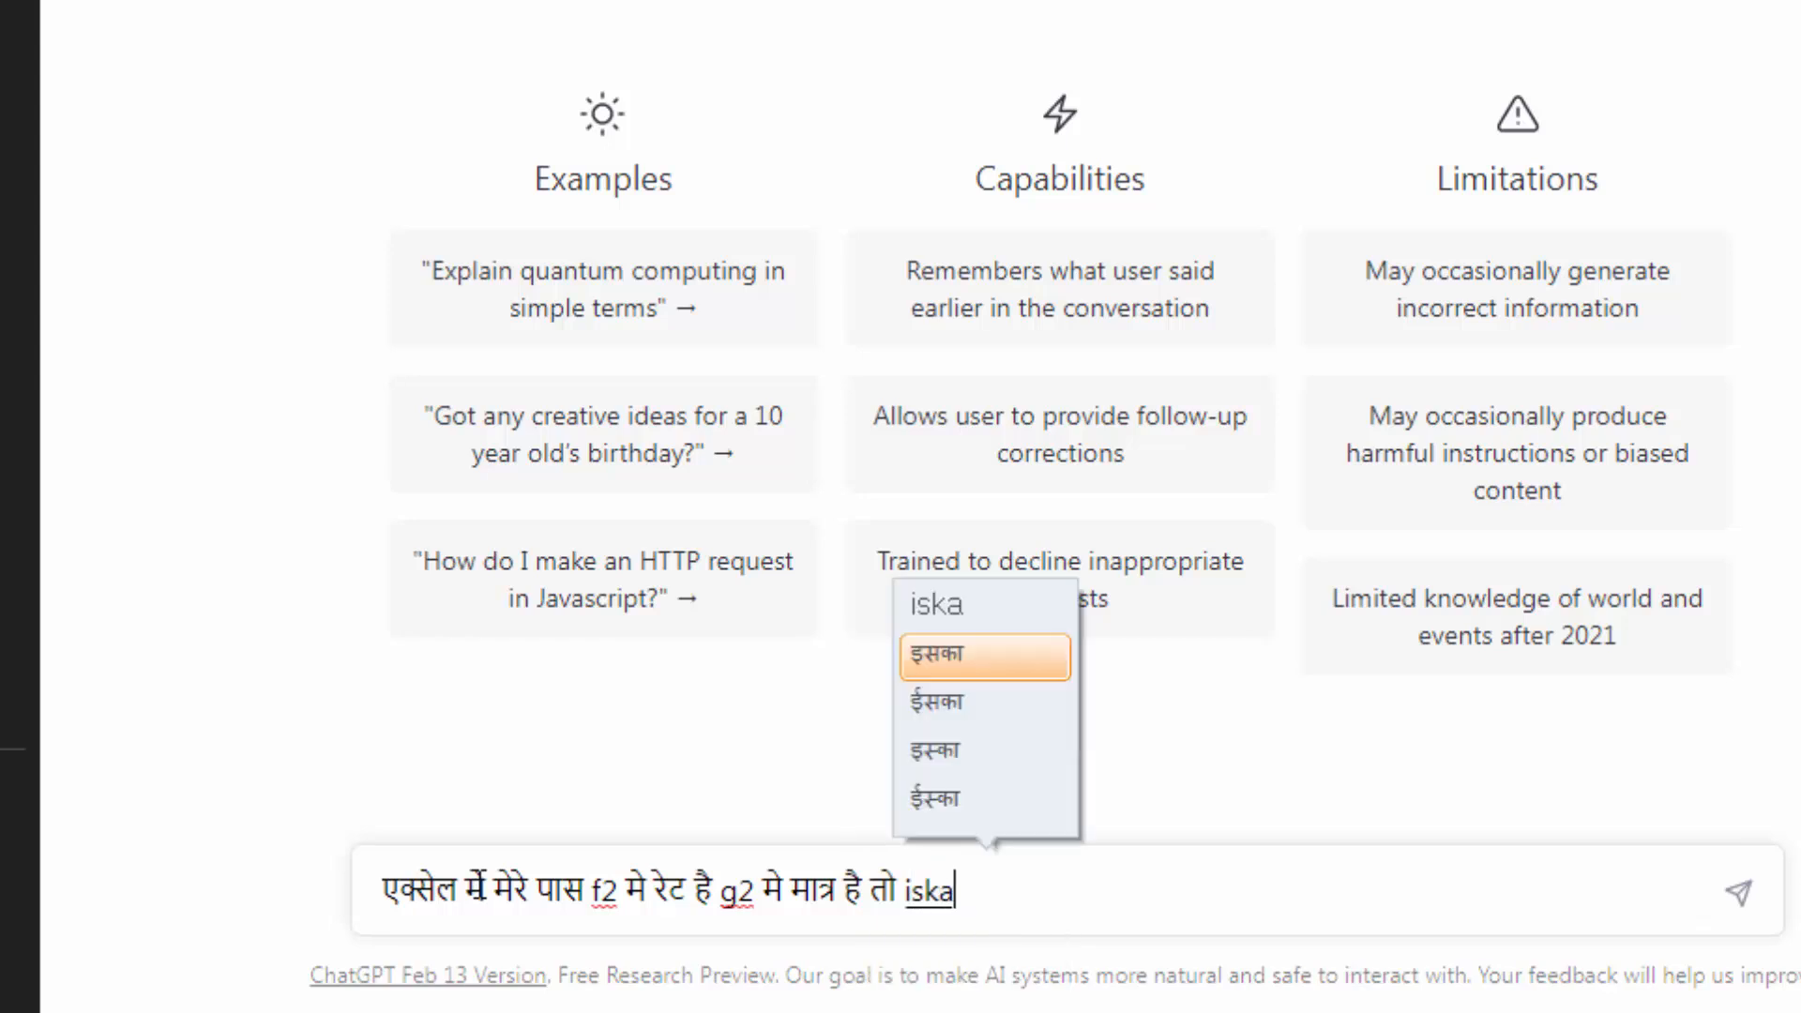
key(BackSpace)
text(e liye k)
key(BackSpace)
text(guna ka)
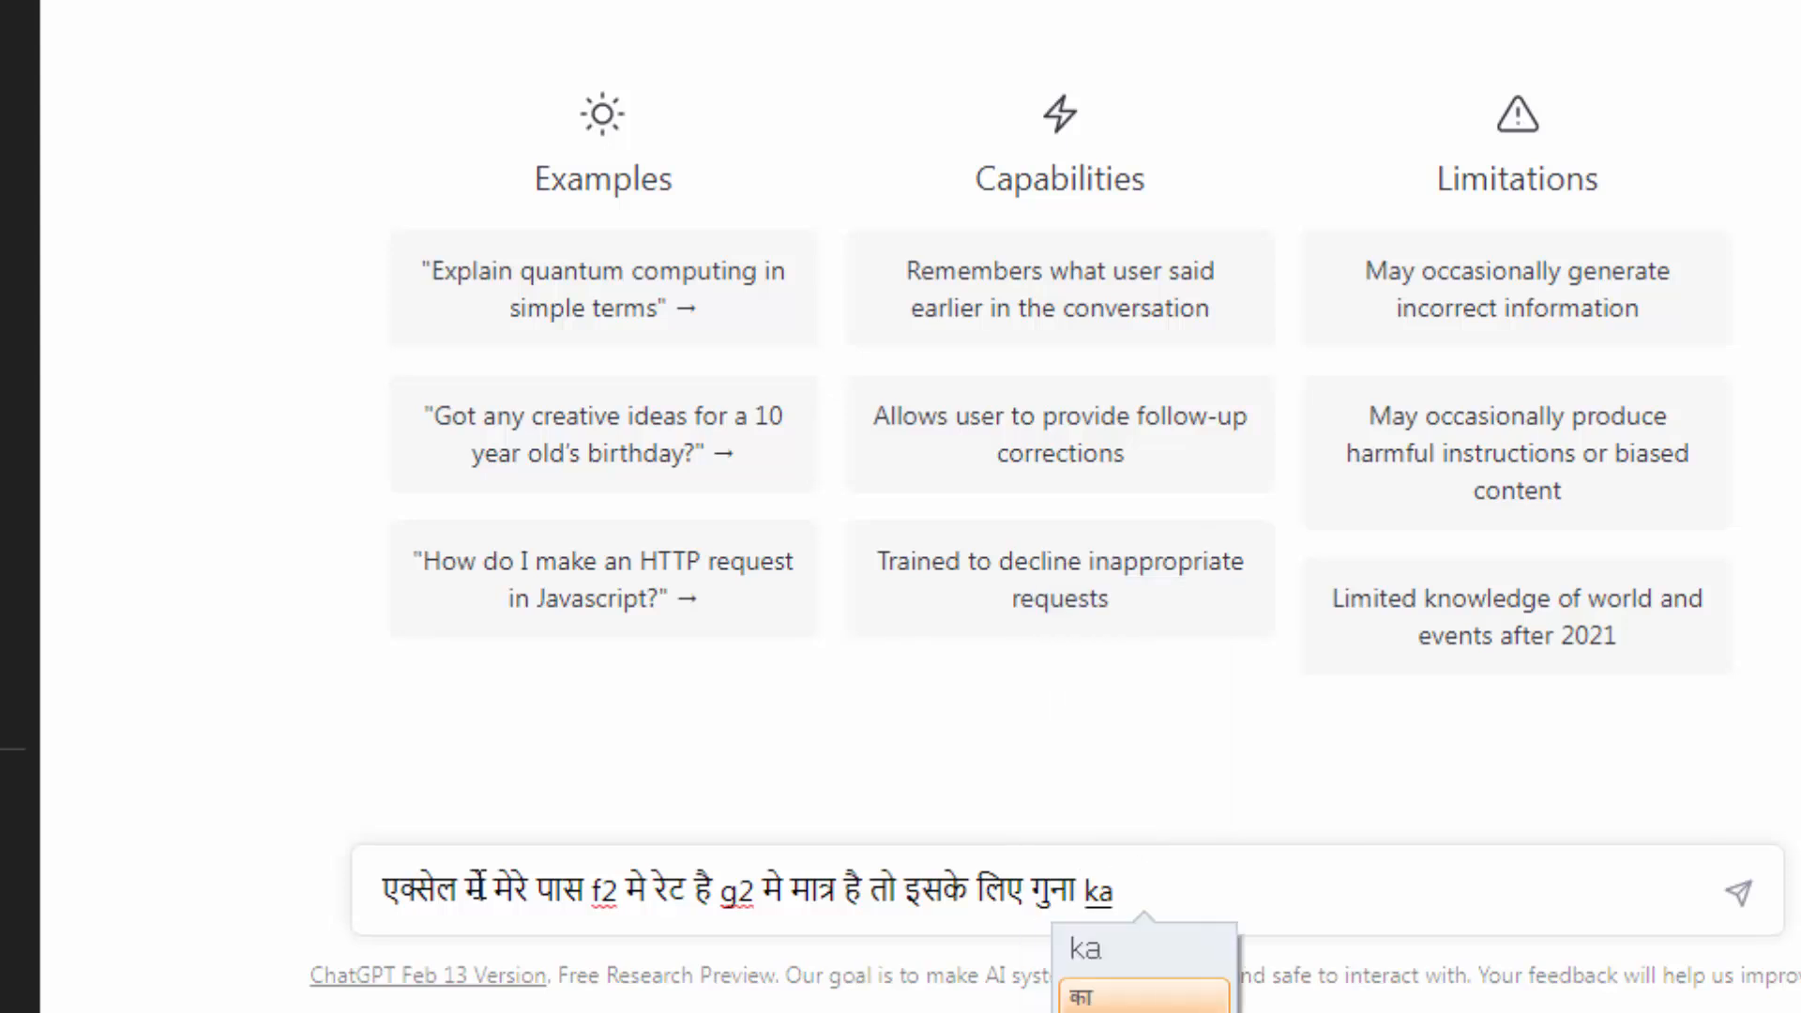
text(ise kar)
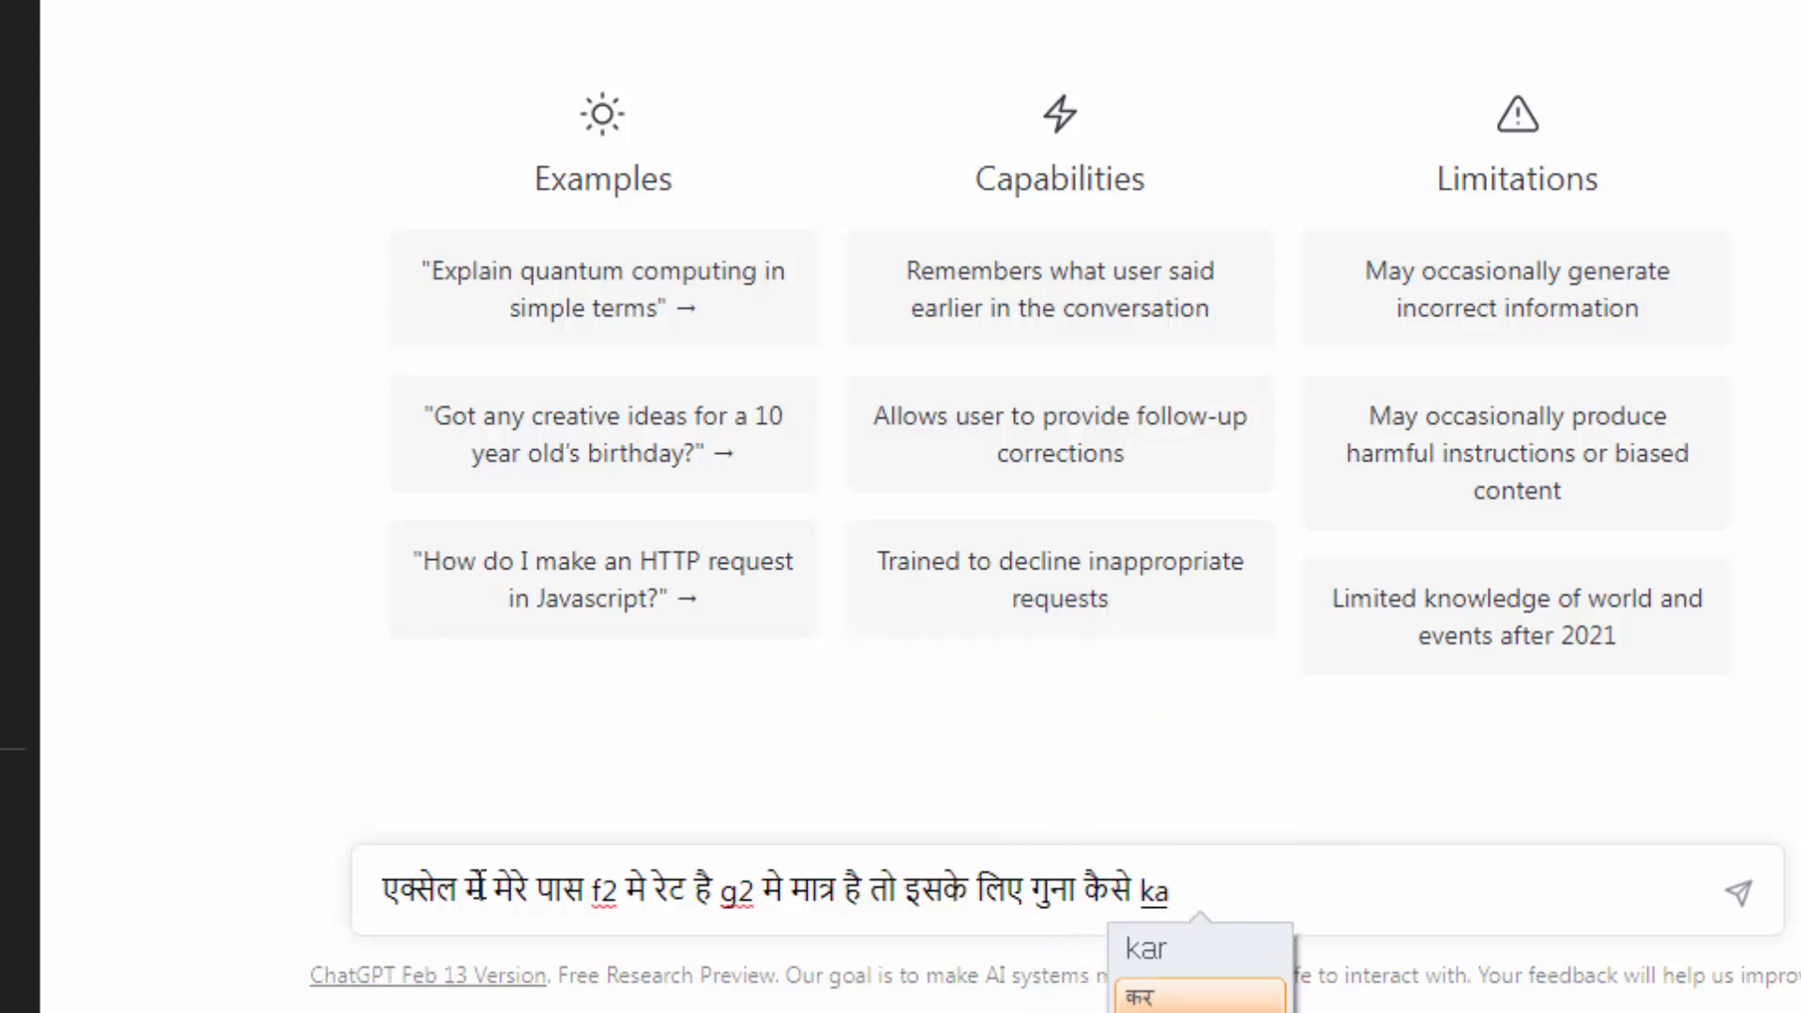
text(en)
key(Return)
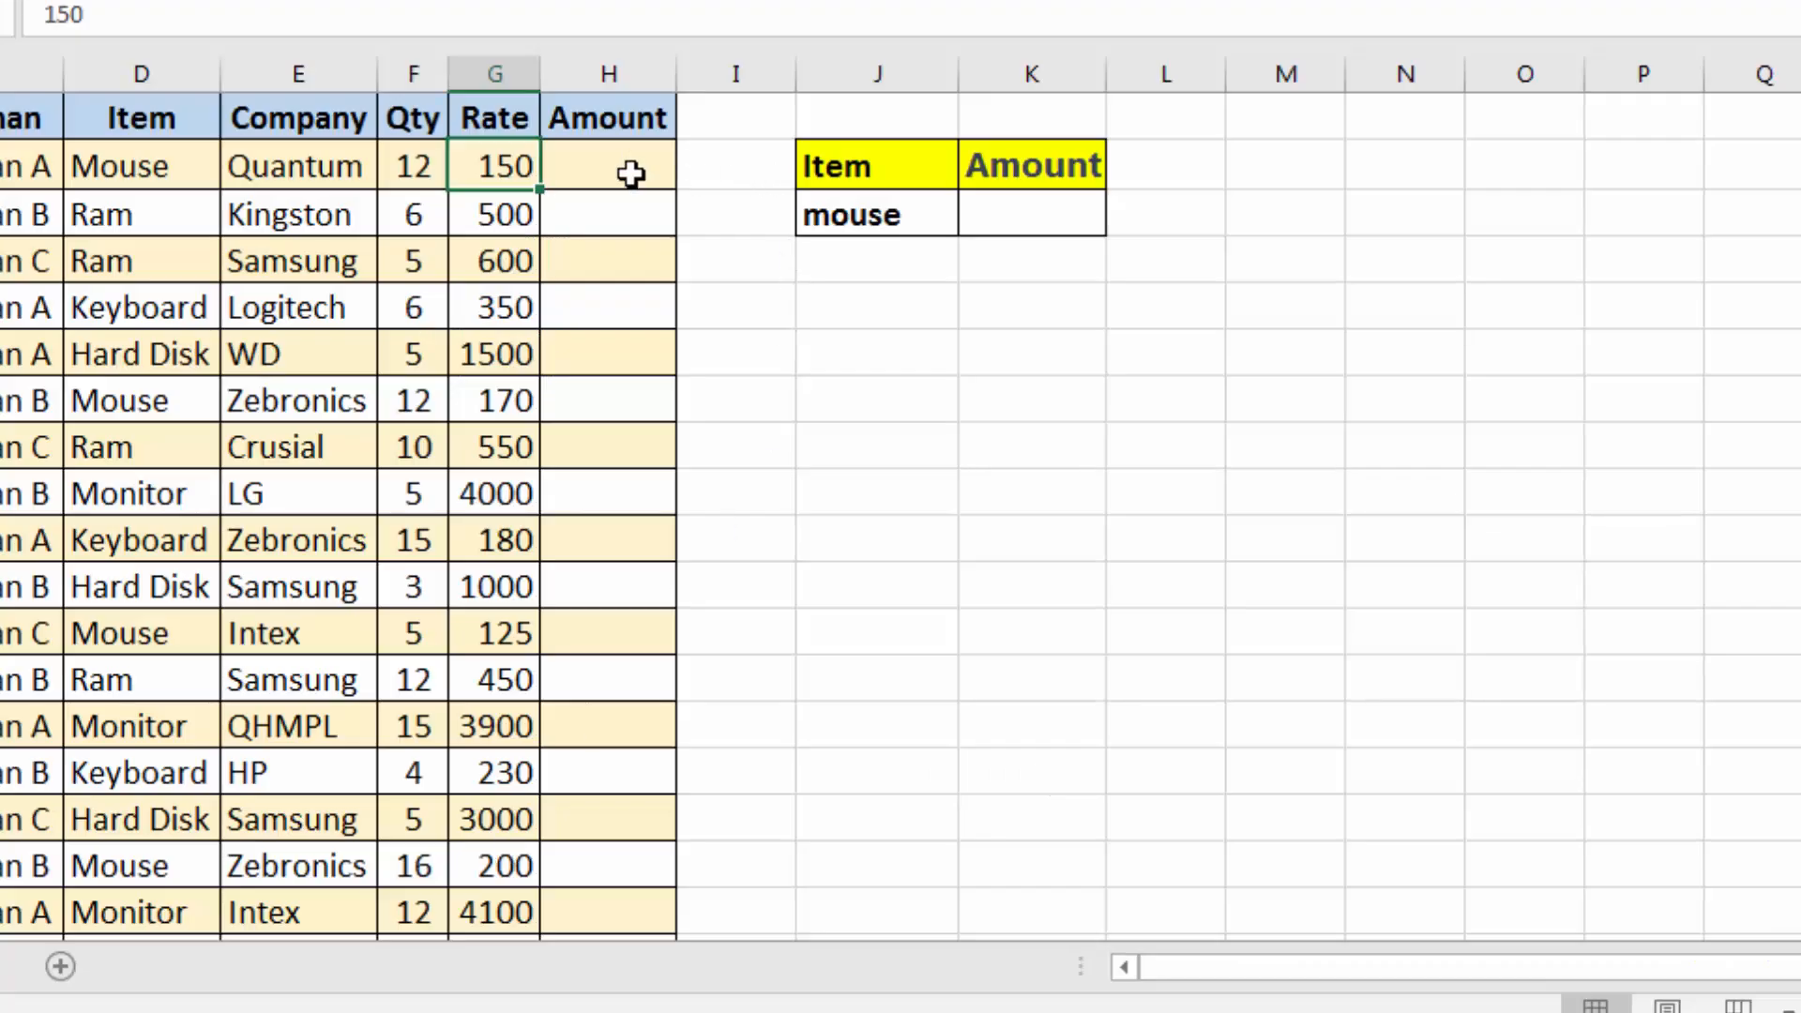
- Switch to the Excel sheet and enter the formula =F2*G2 in Amount cell H2
click(631, 173)
text(=)
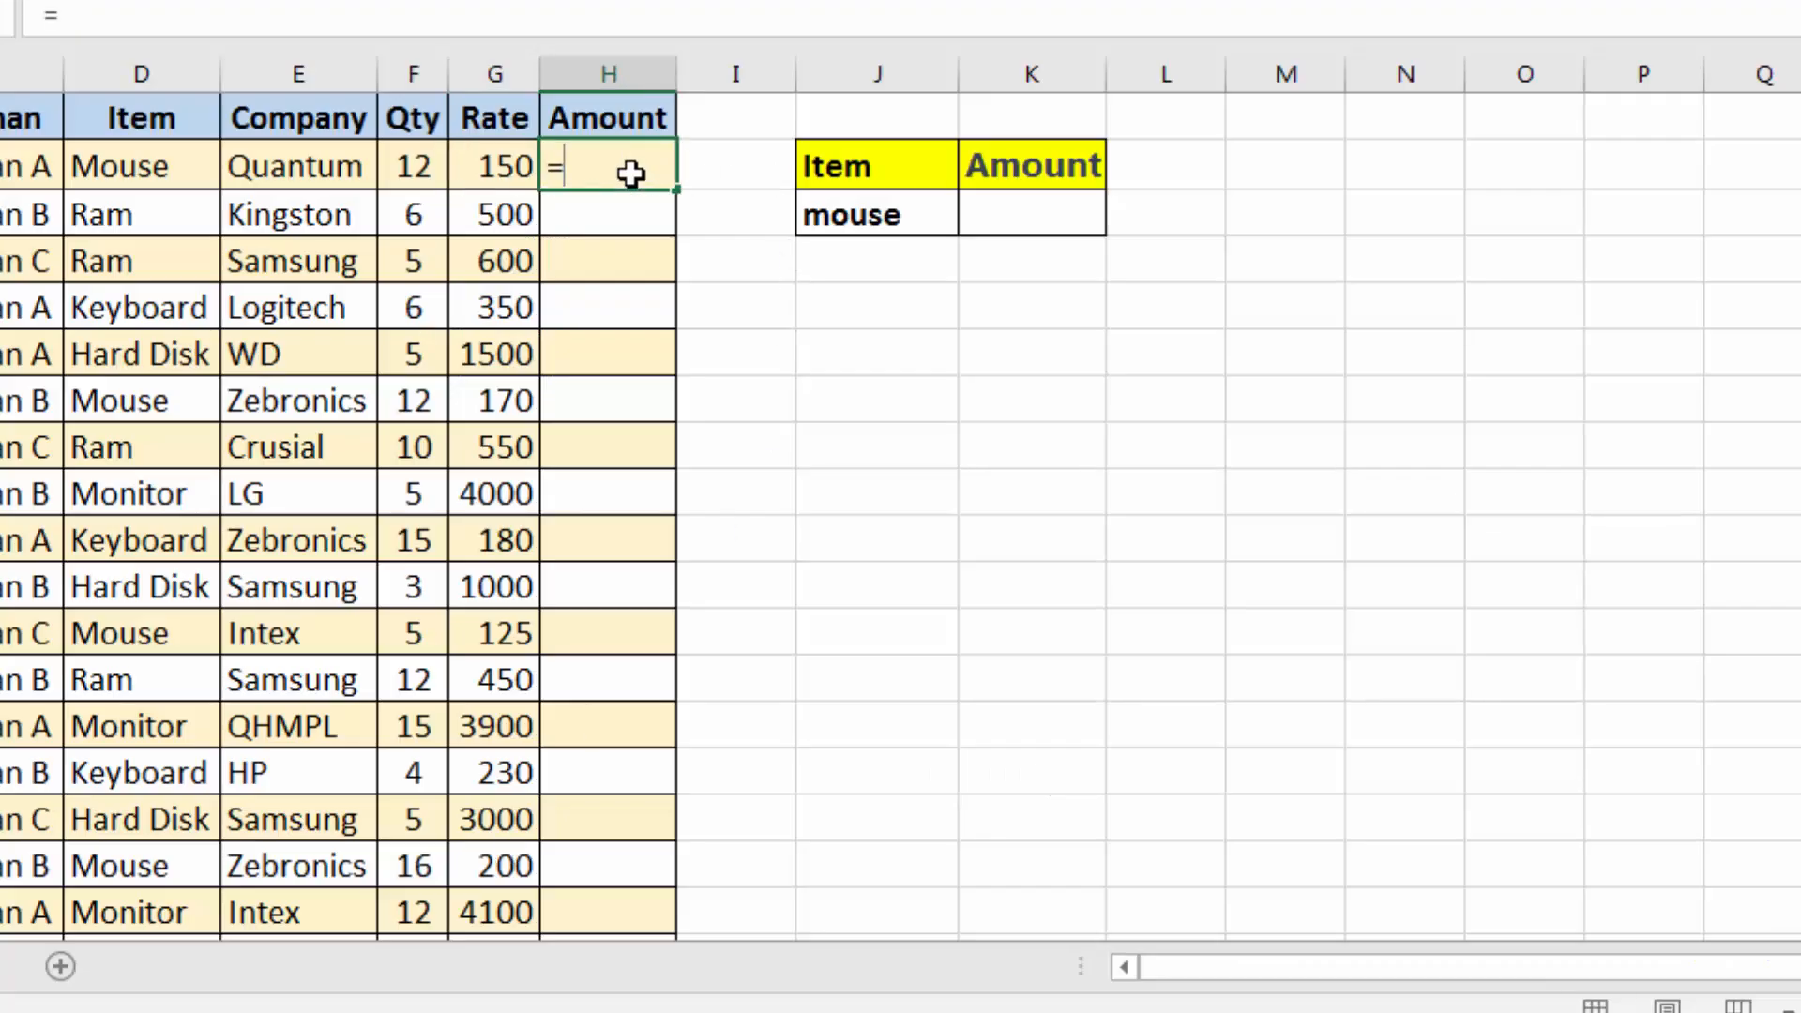
key(Left)
key(Left)
text(*)
key(Left)
key(Return)
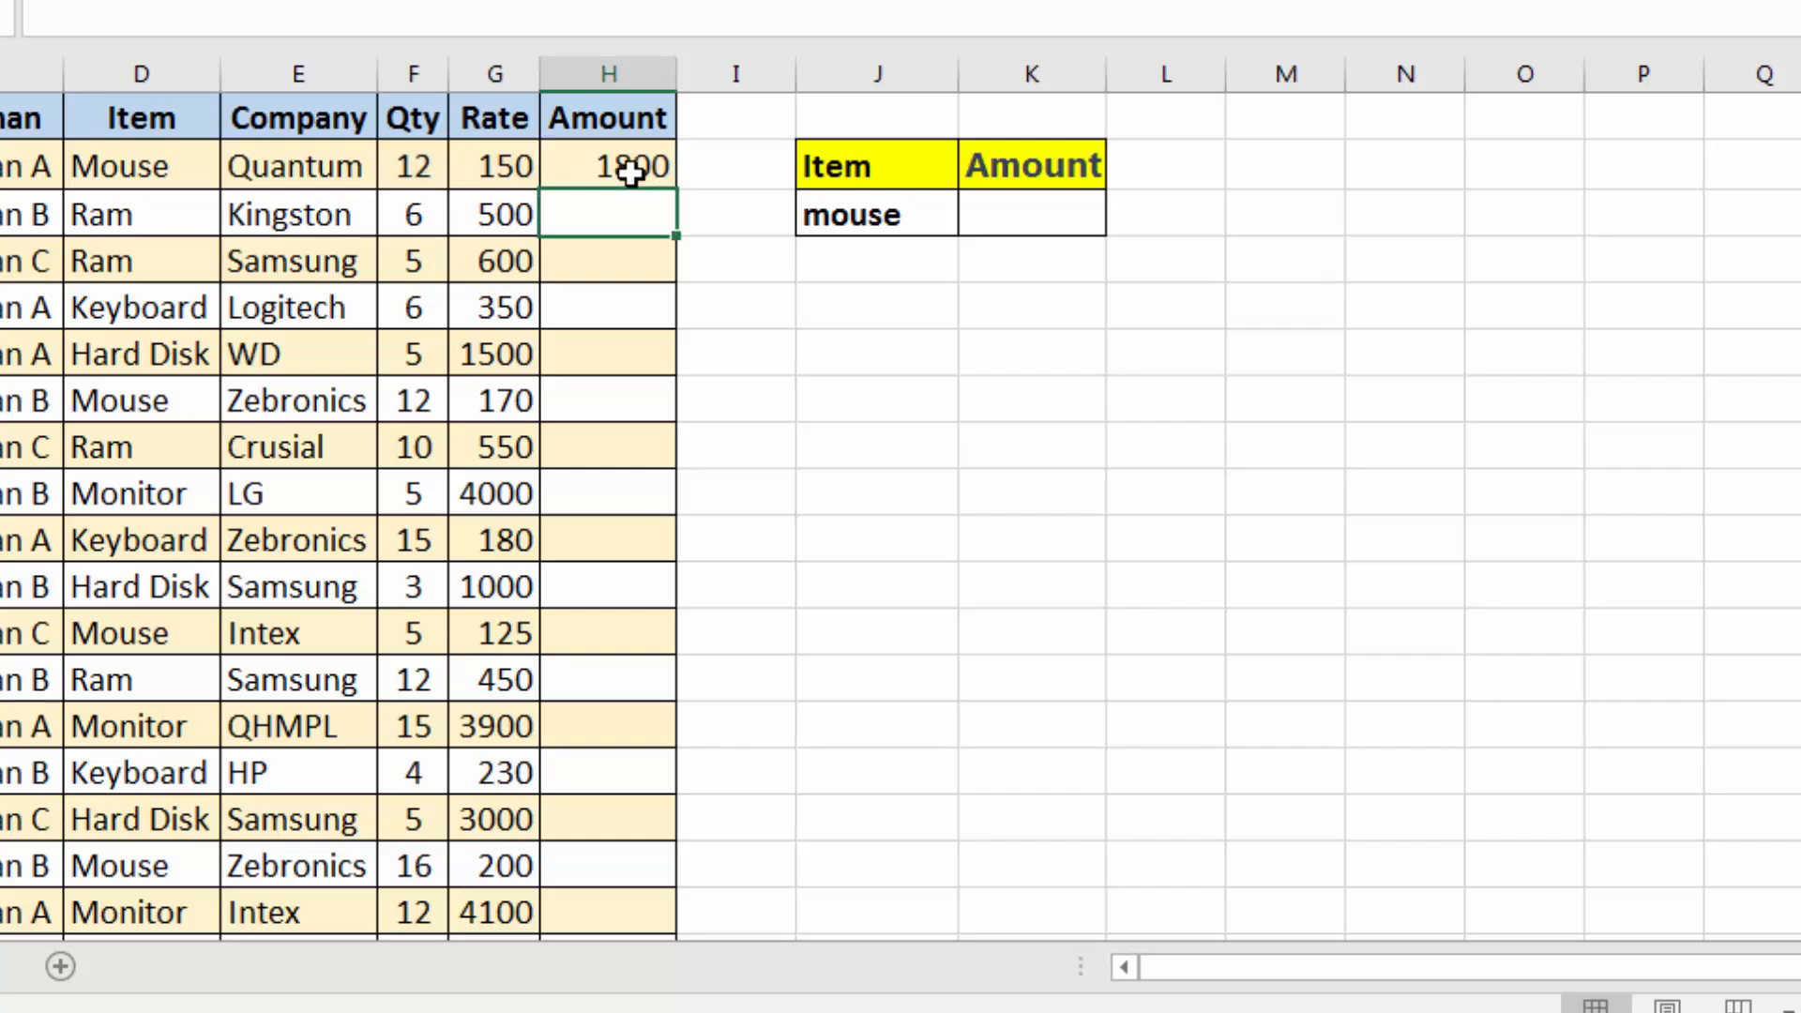
- Fill the H2 multiplication formula down the Amount column for all data rows
click(631, 172)
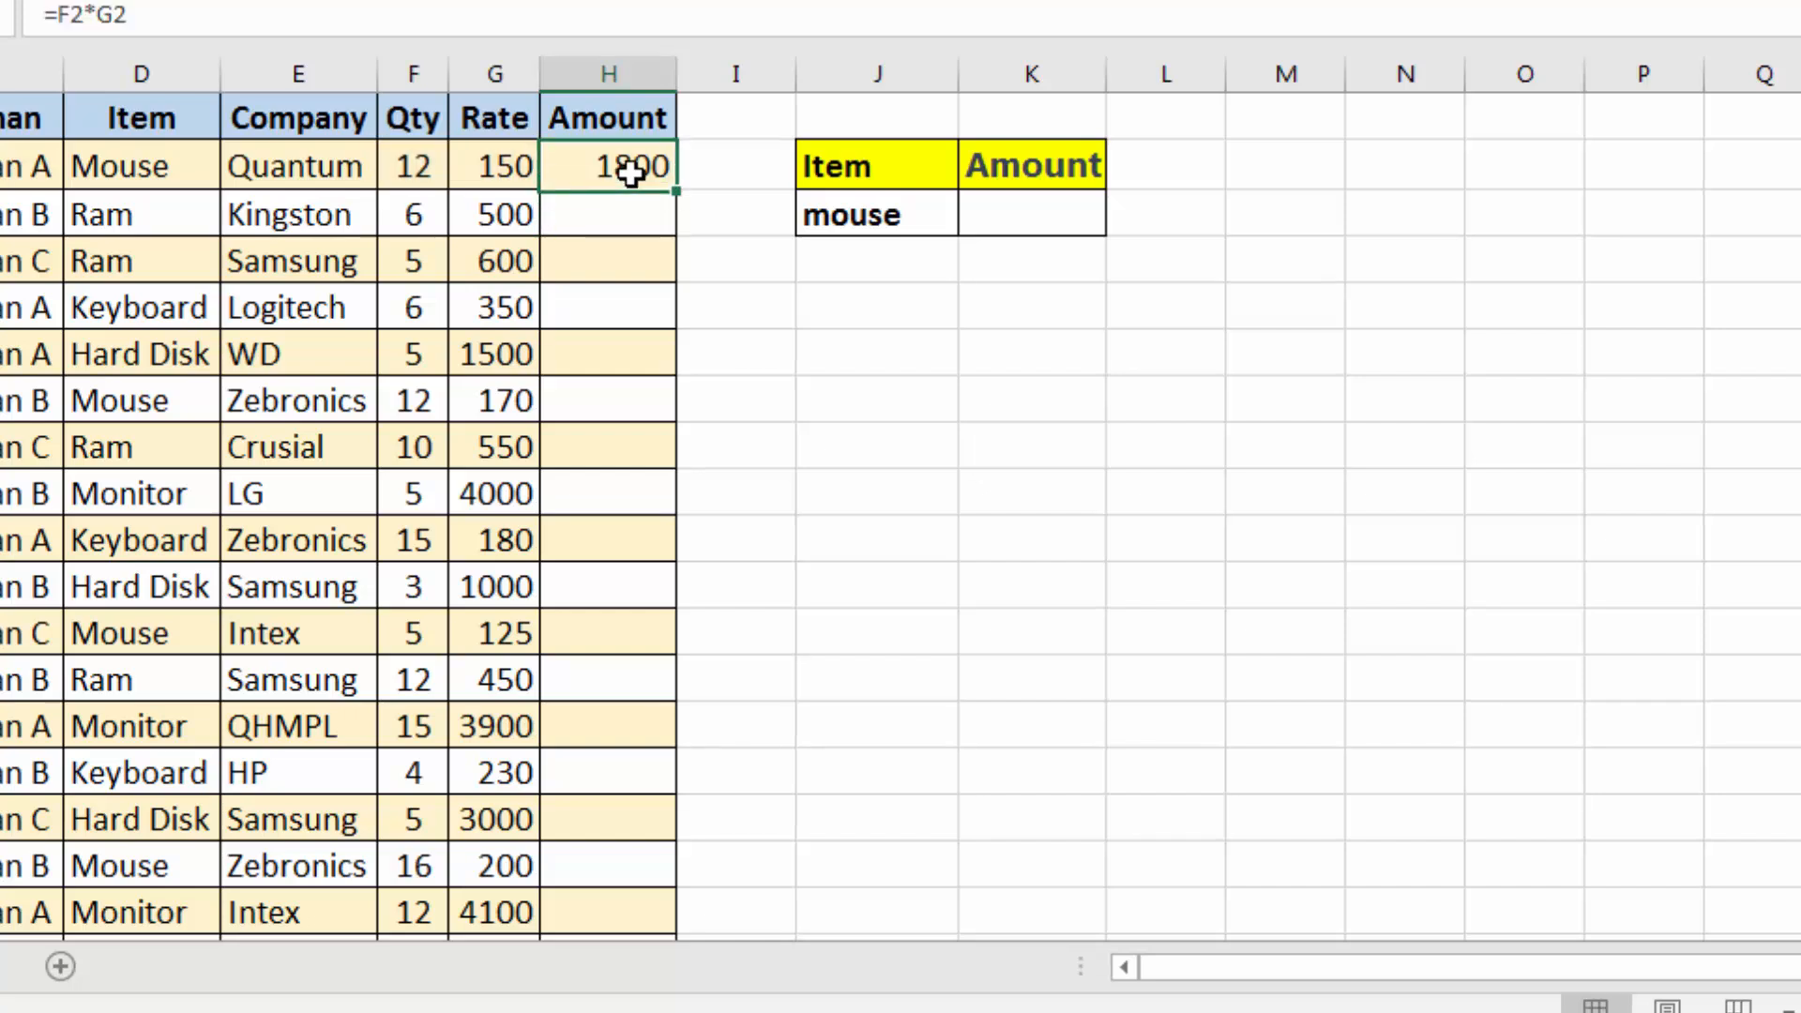
double_click(677, 191)
click(716, 246)
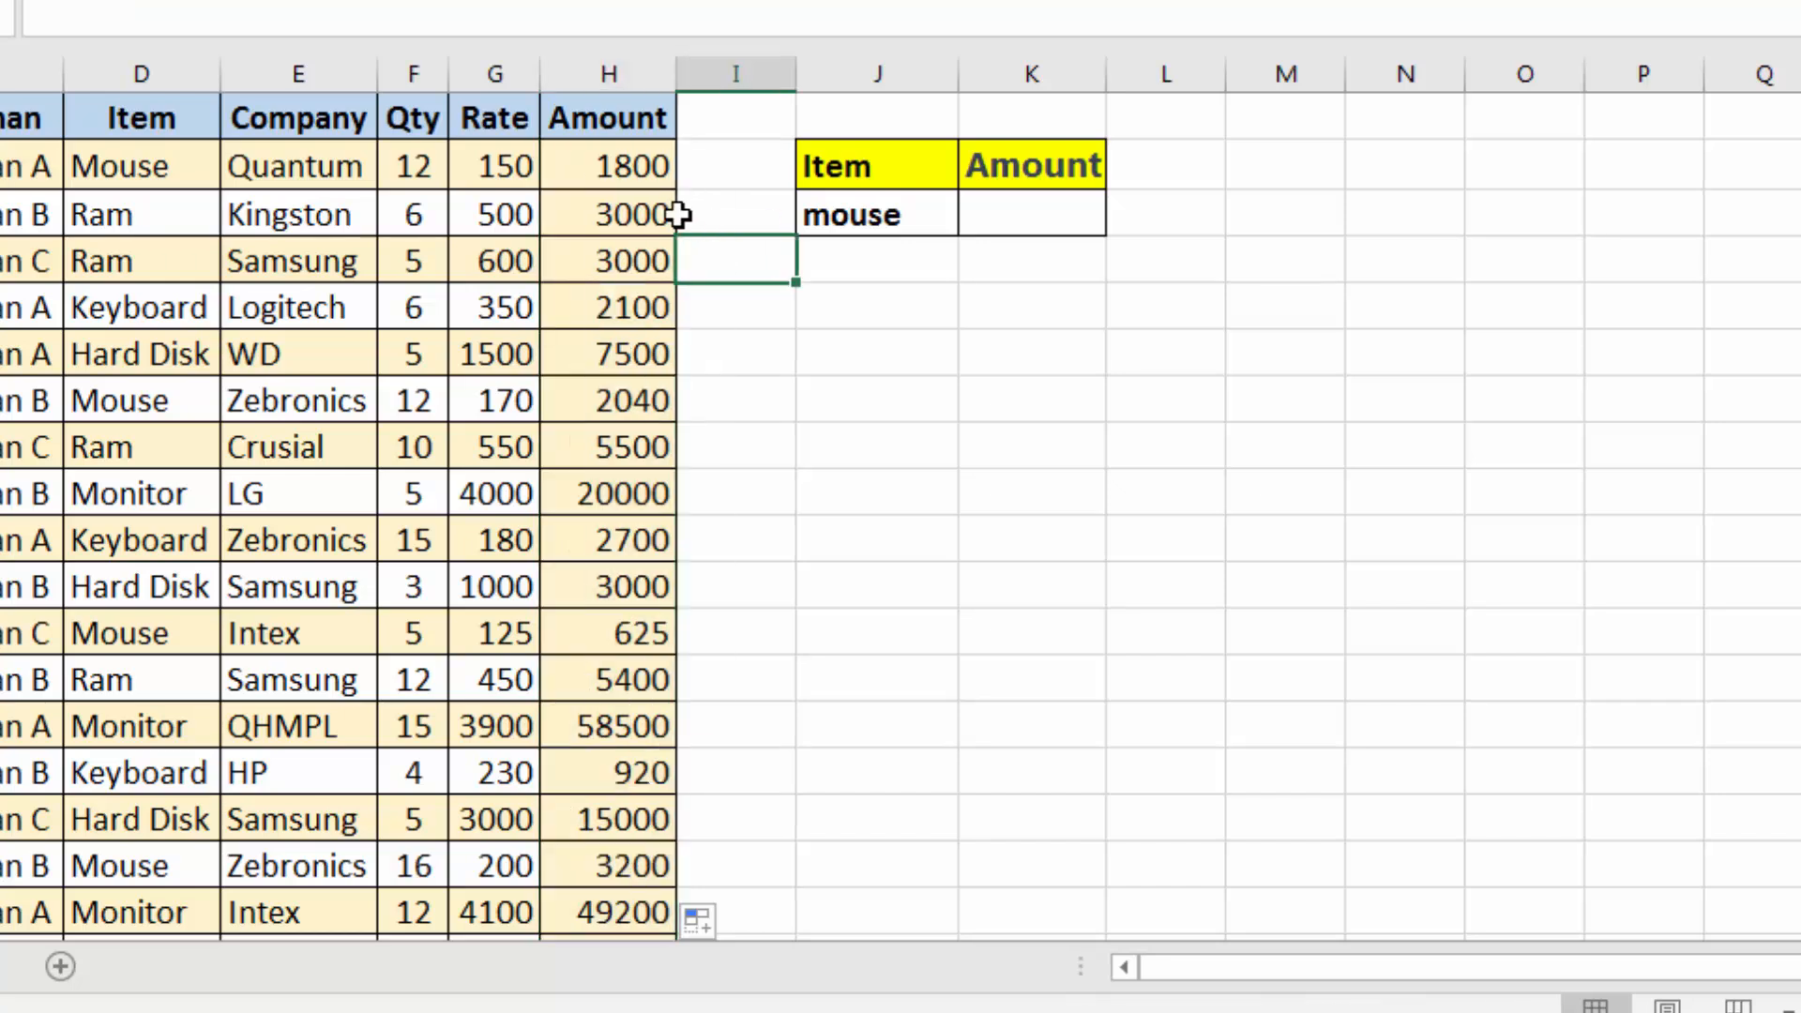
click(616, 166)
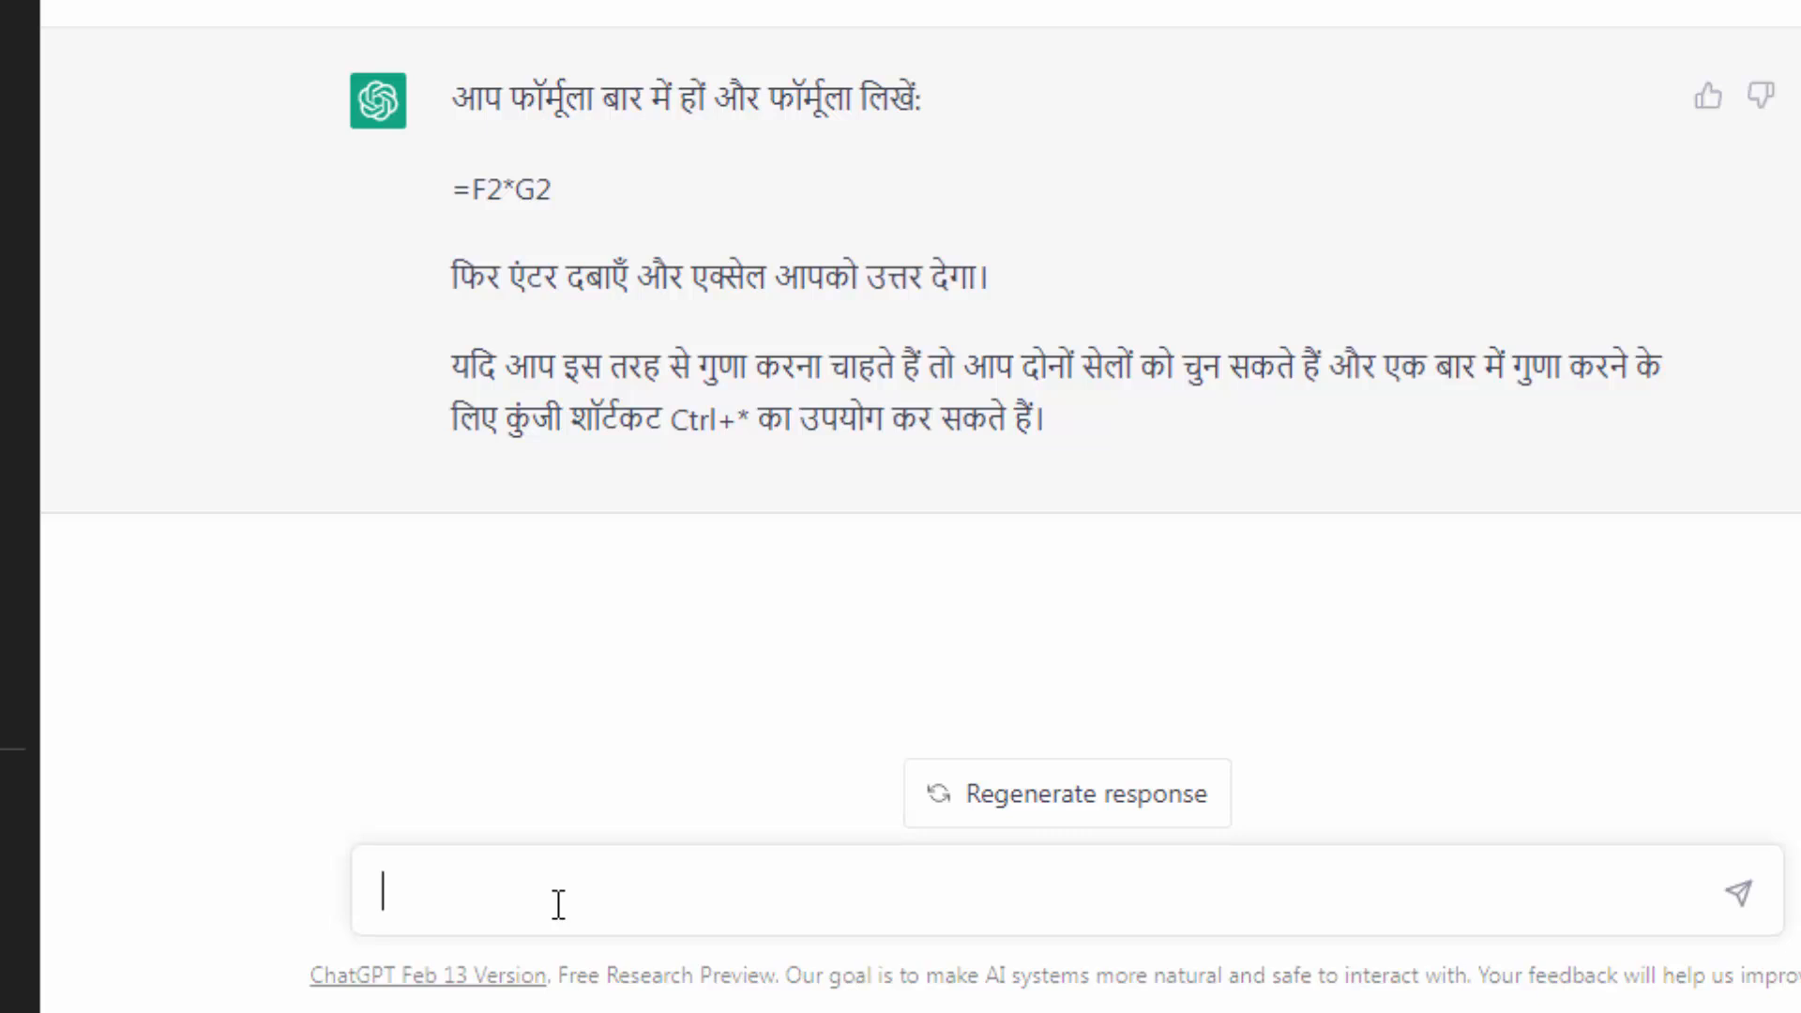
- Switch to ChatGPT and begin a second Hindi question with "एक्सेल मे कैसे पता करें की"
text(एक्सेल )
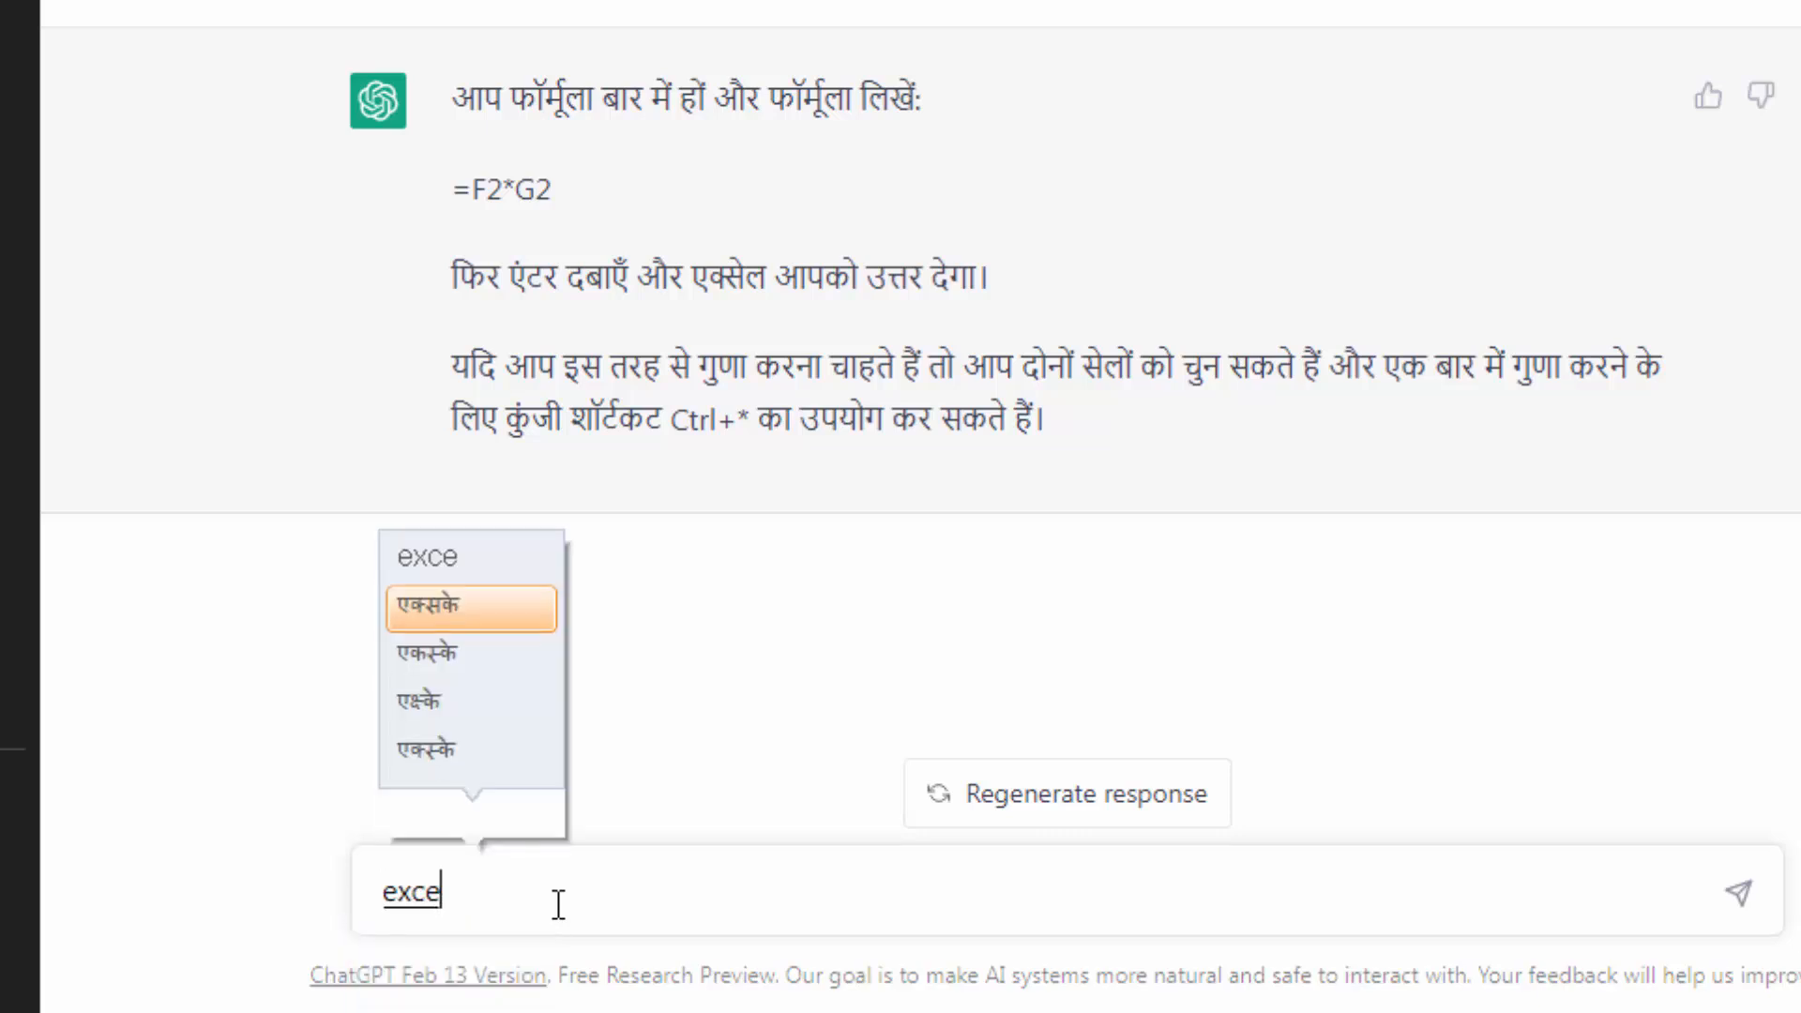
text(मे कैसे pata)
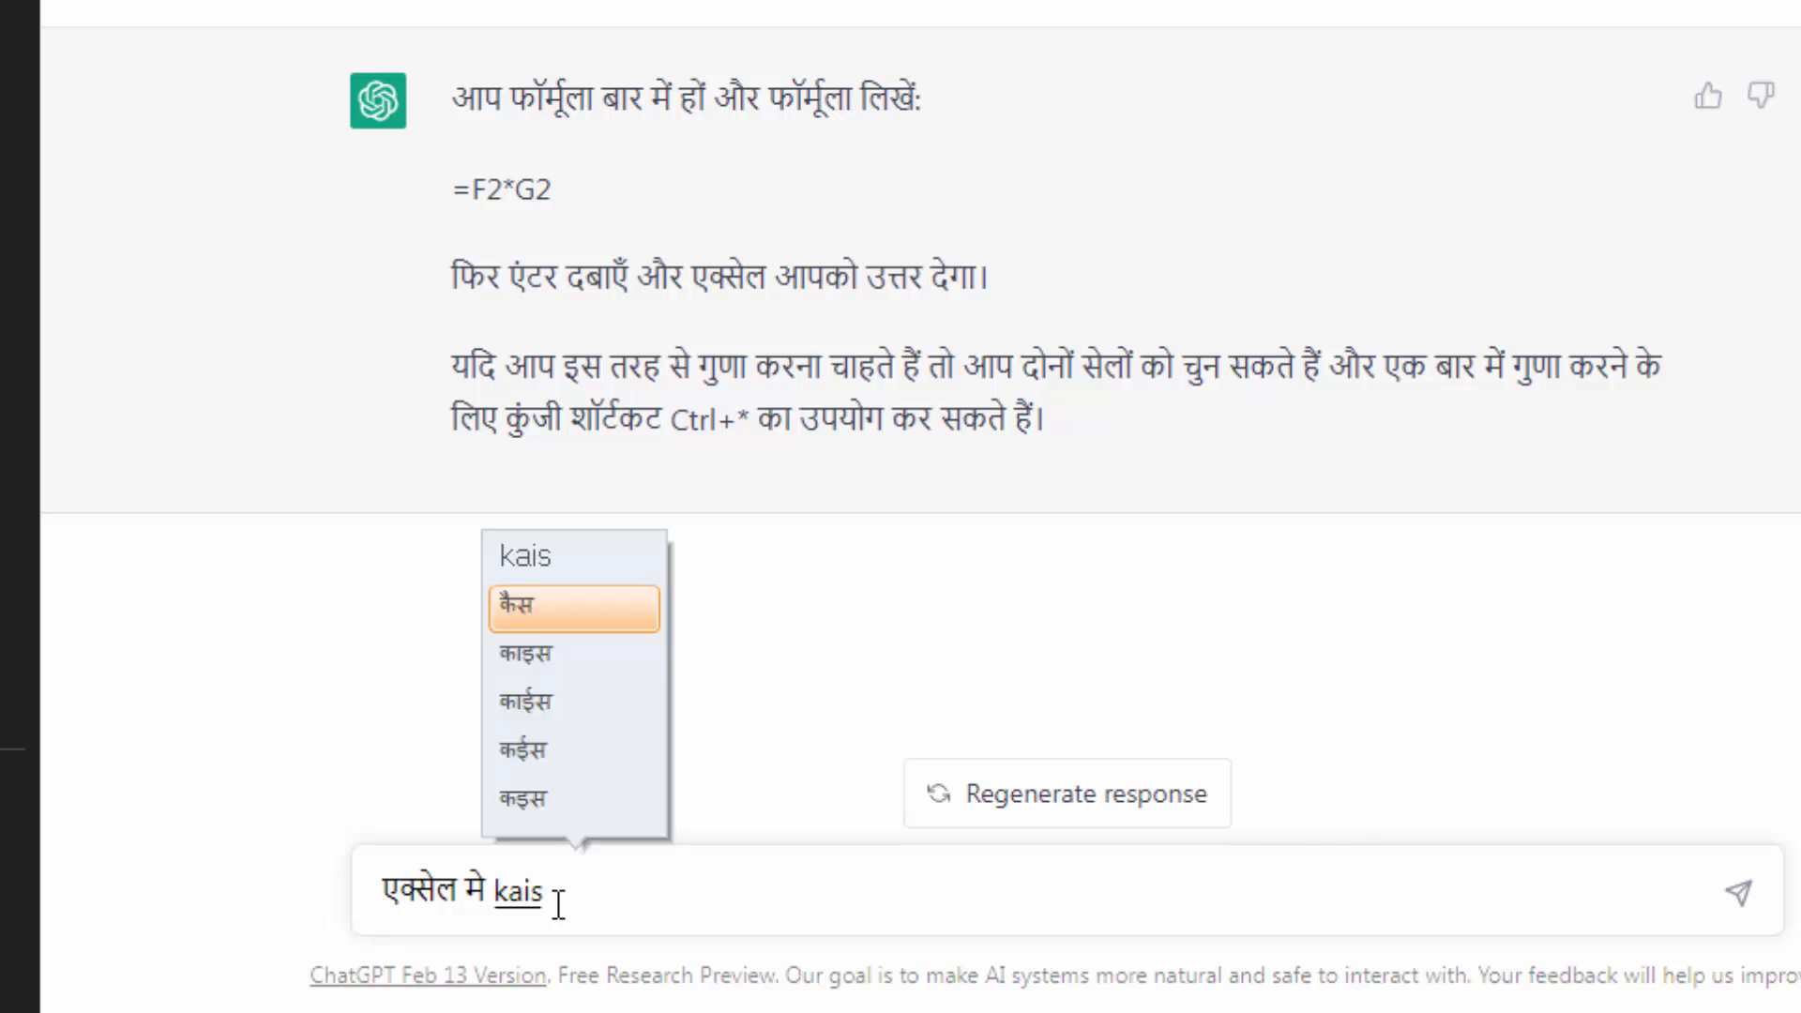
text( kar)
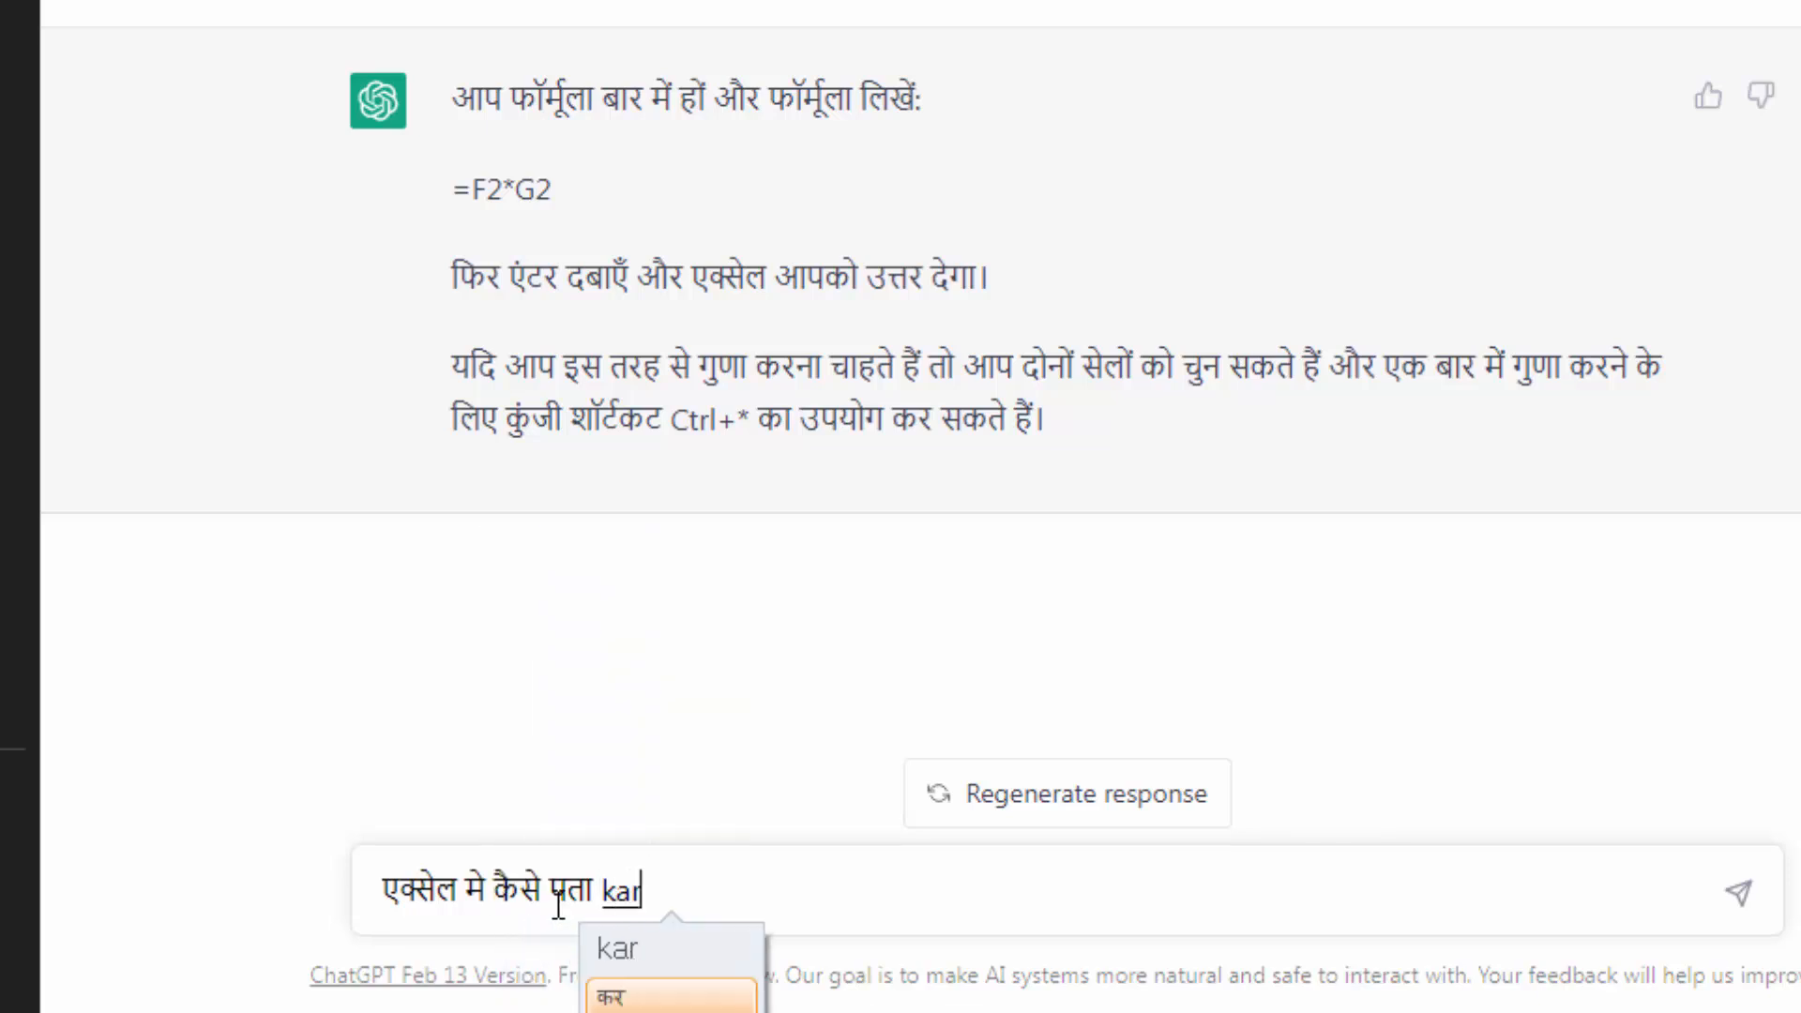
text(en ki )
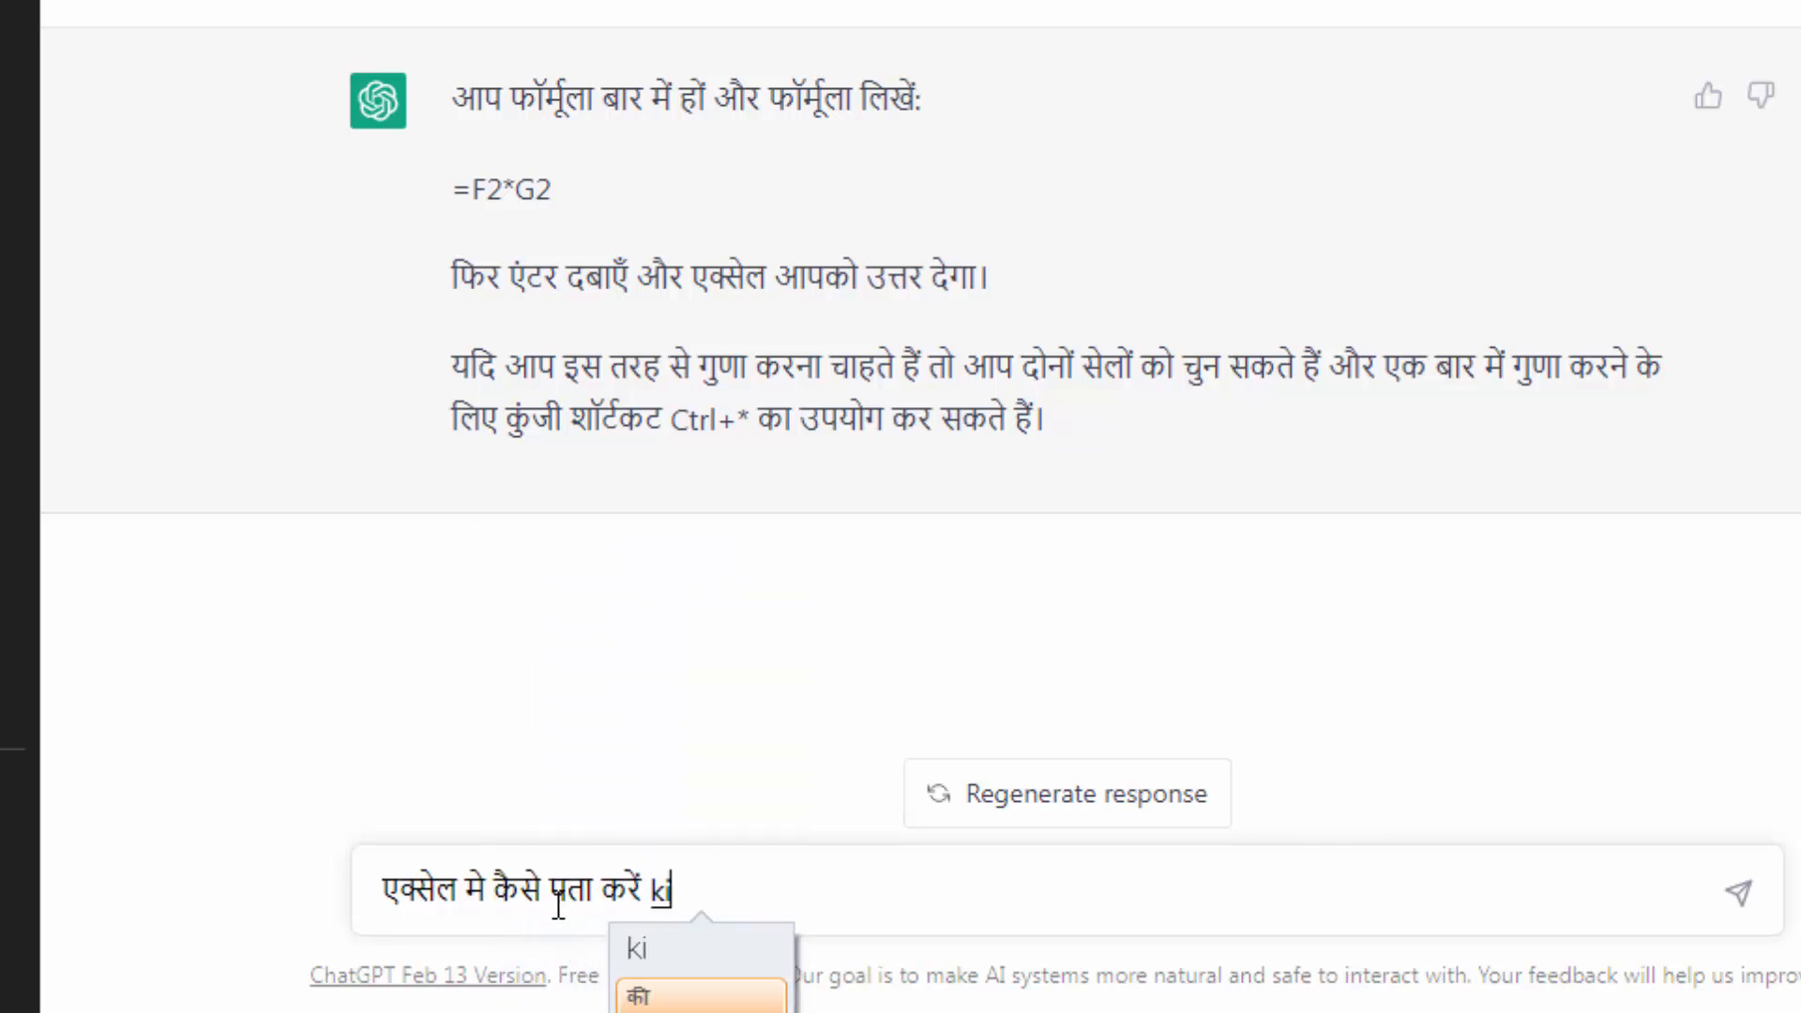
- Continue the ChatGPT question with "गोलुम्न g" as the column reference
text(golumn)
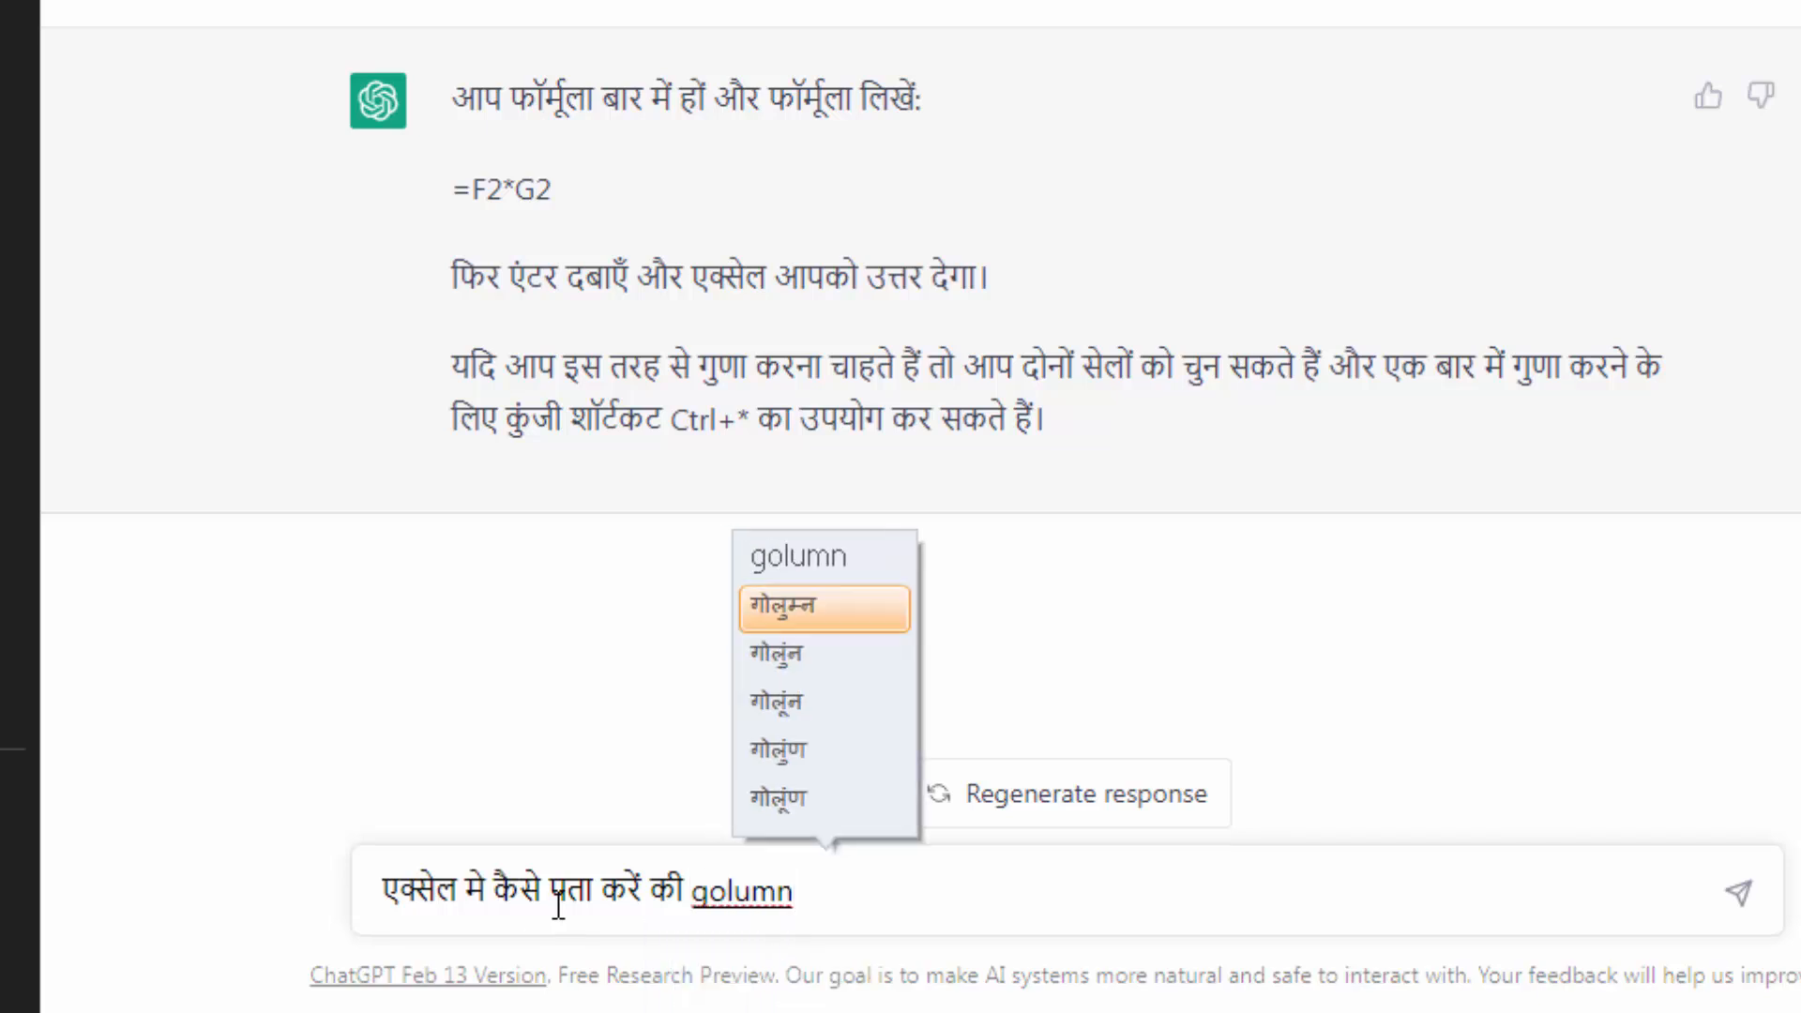
key(BackSpace)
key(BackSpace)
key(BackSpace)
key(BackSpace)
key(BackSpace)
key(BackSpace)
text(गोलुम्न g)
key(Escape)
- Complete the question with "मे सबसे बड़ी संख्या कौन सी है" and send it to ChatGPT
text(me sabse ba)
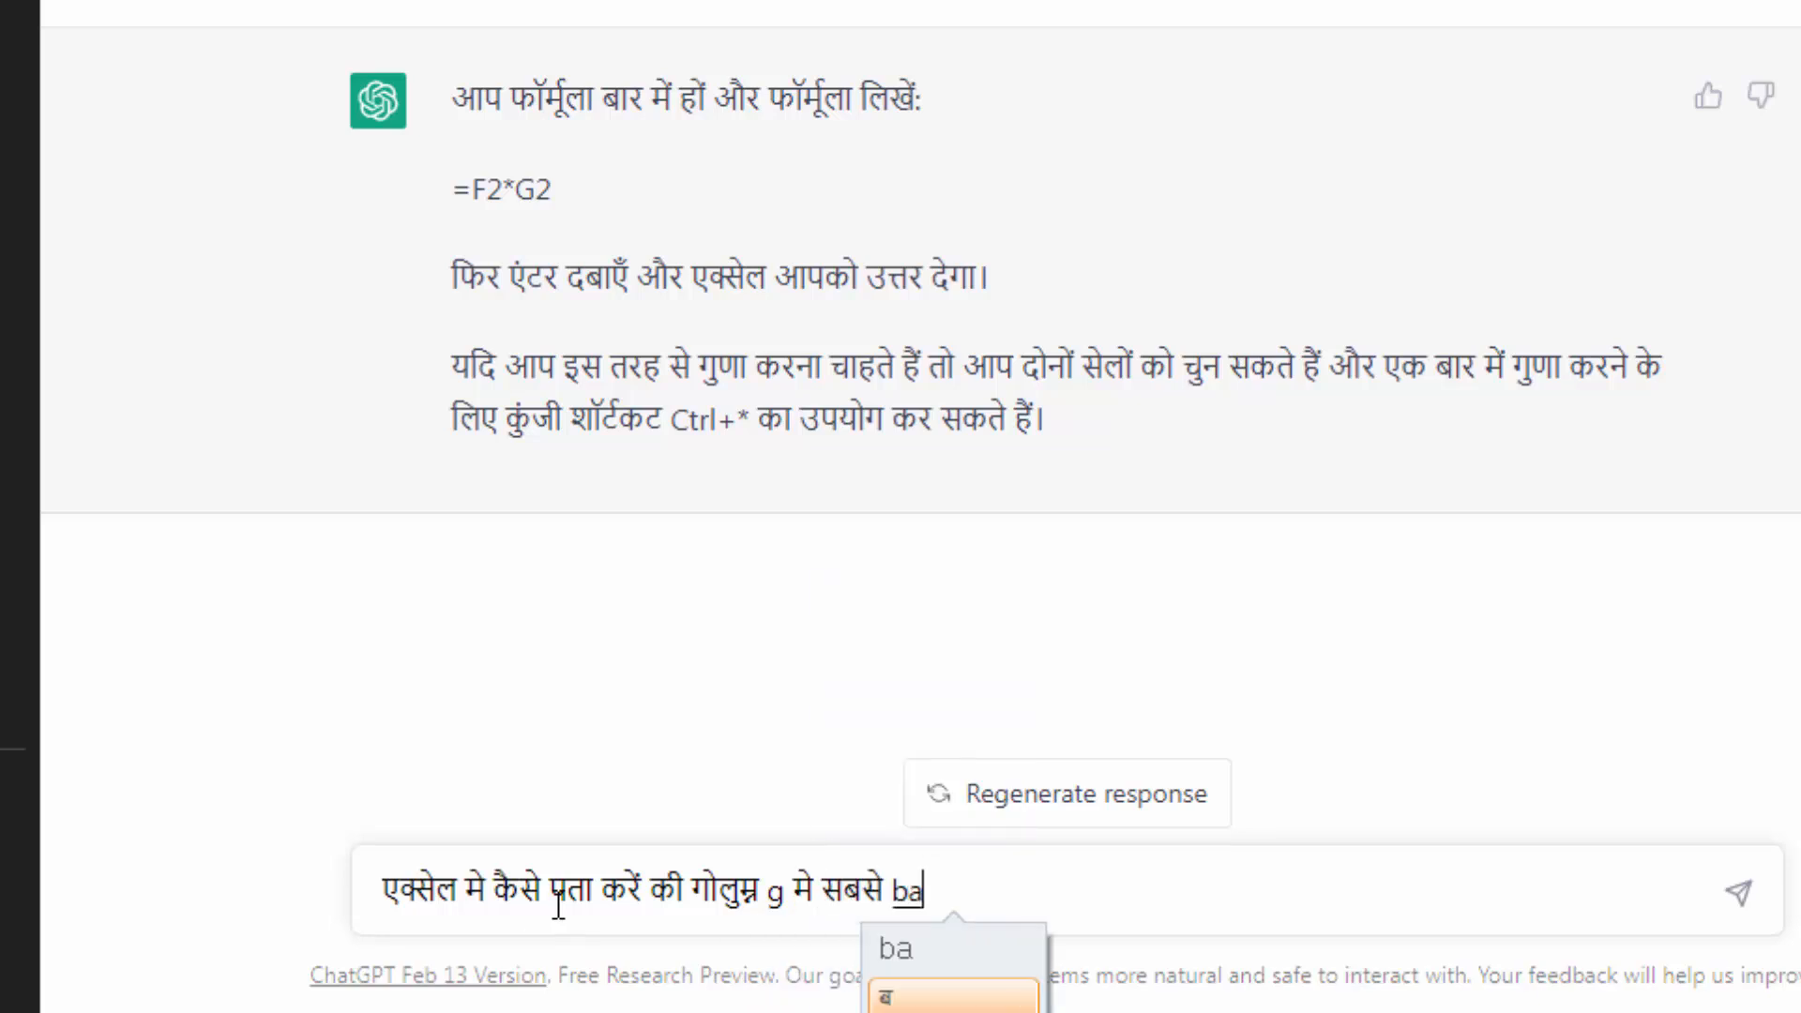
text(di sa)
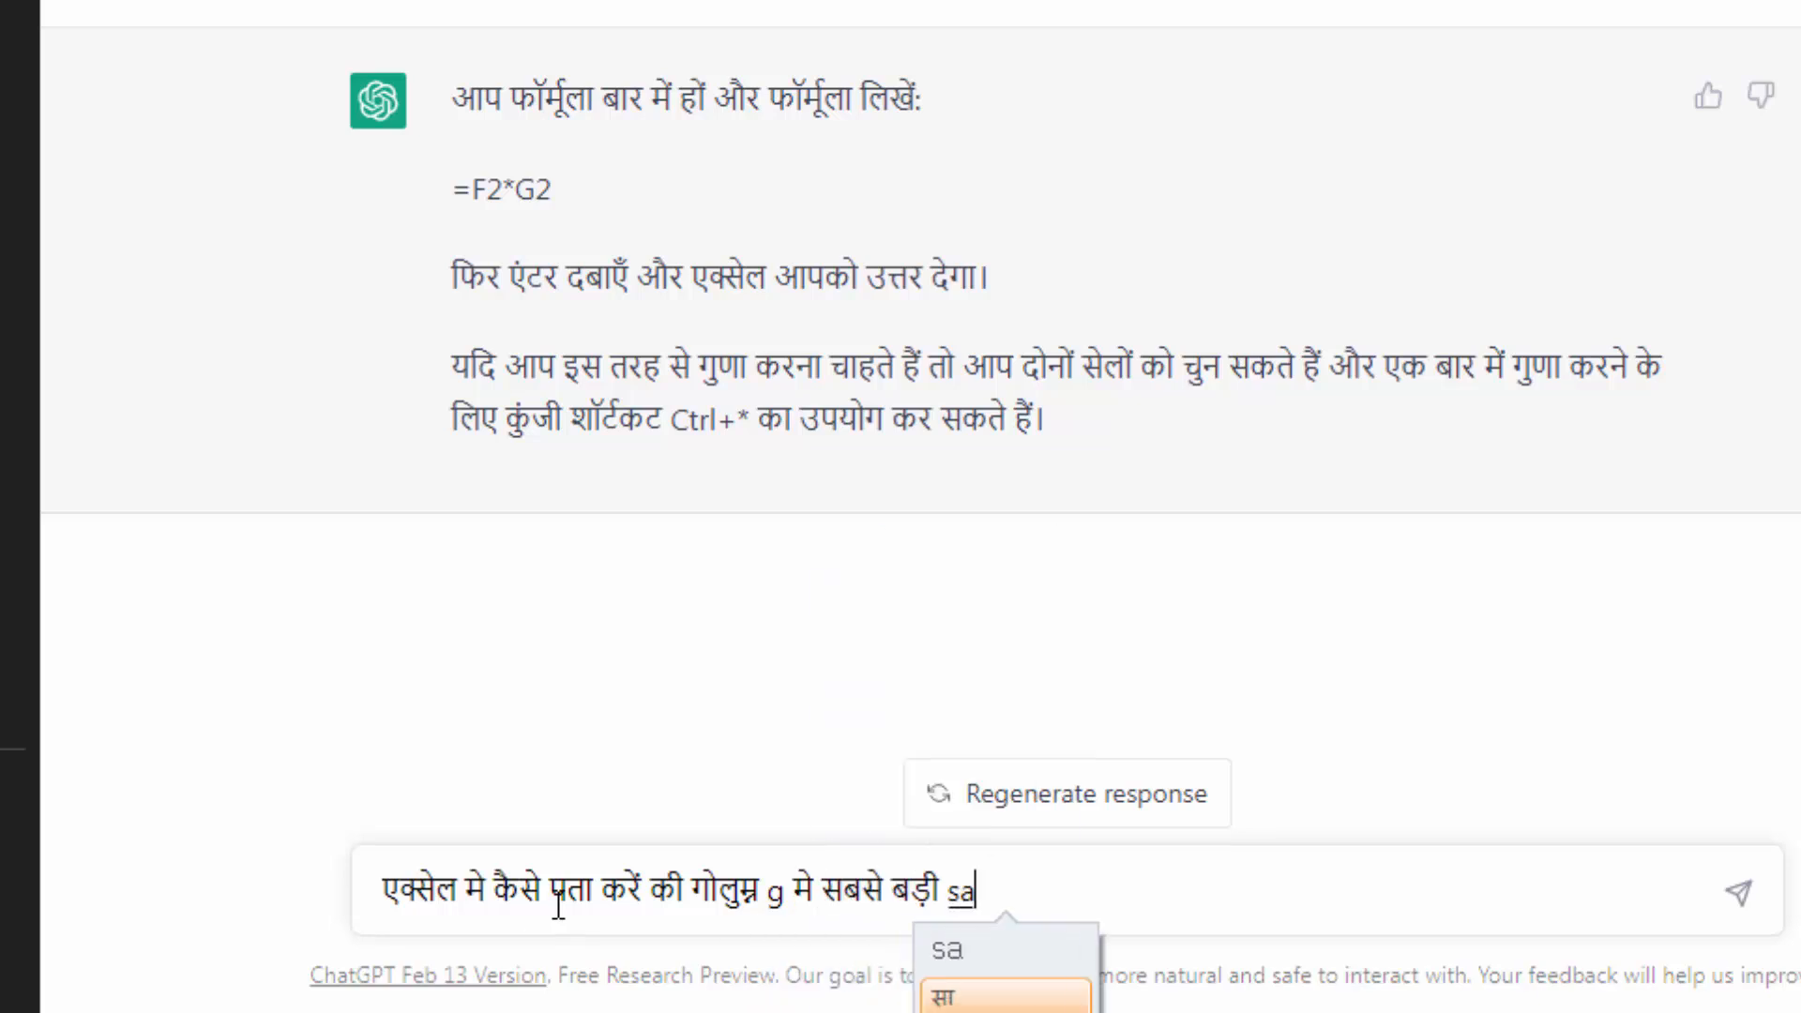
text(nkhya kau)
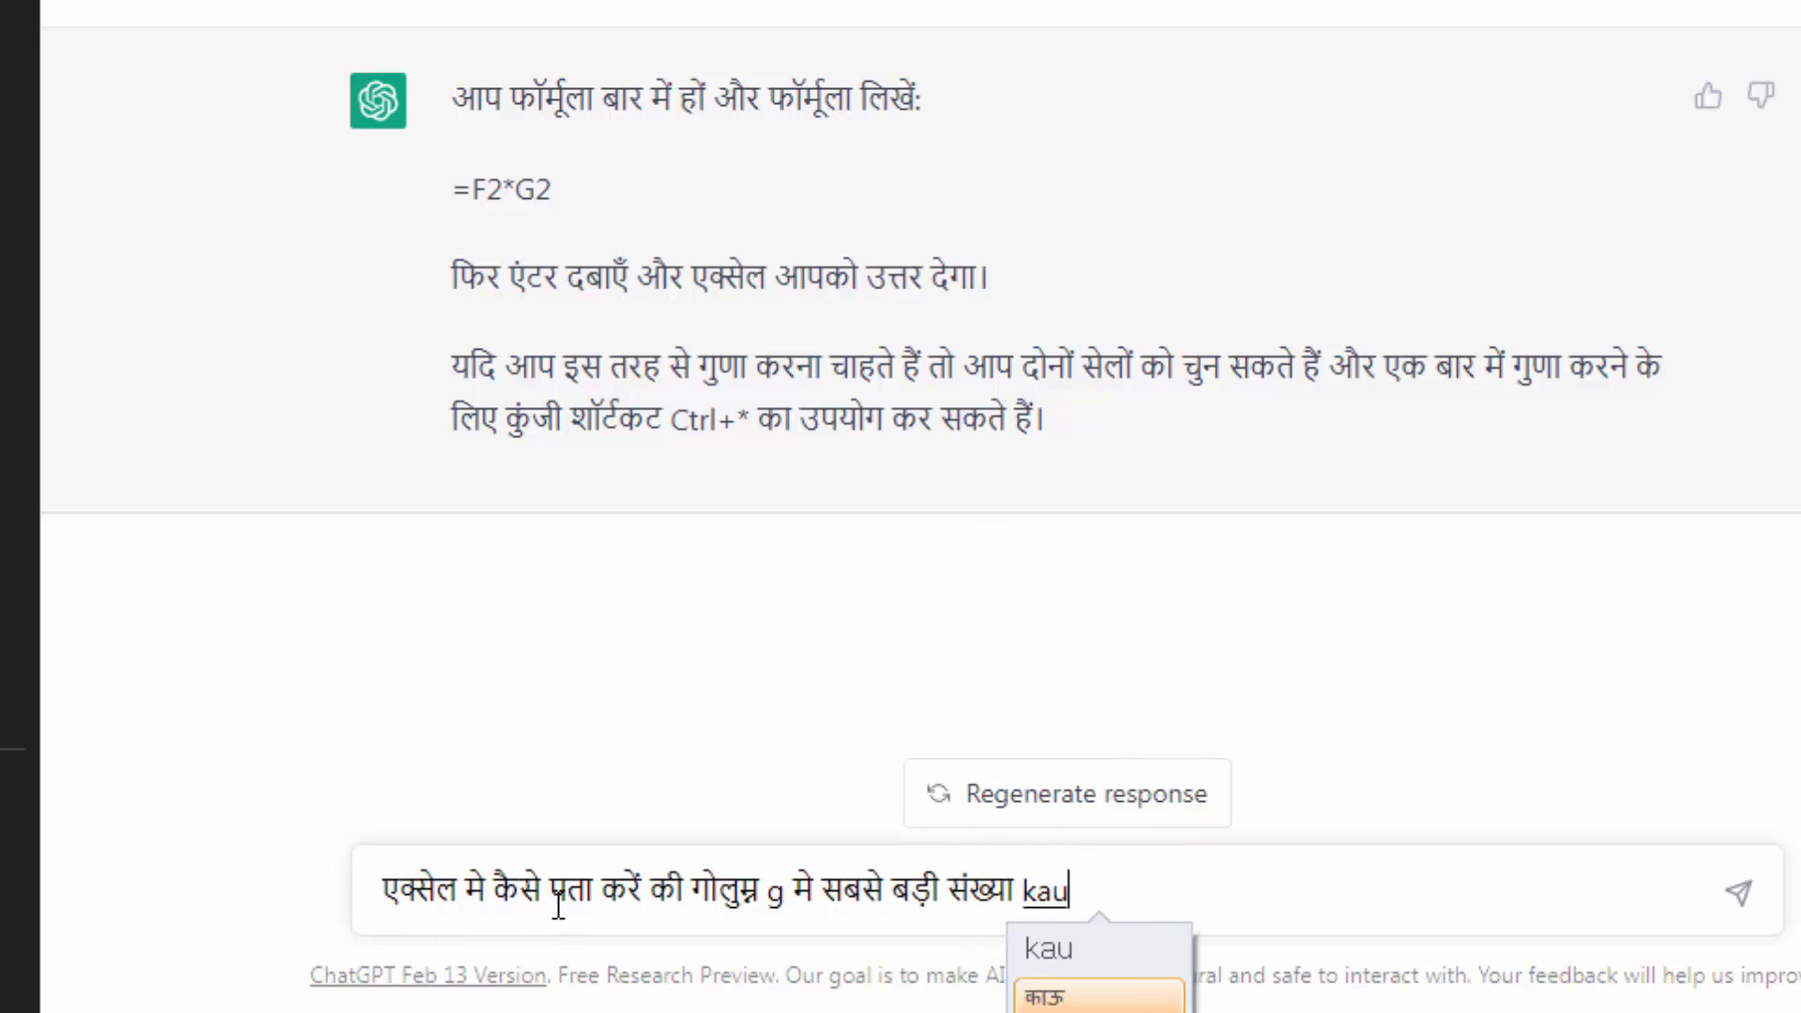
text(n si hai)
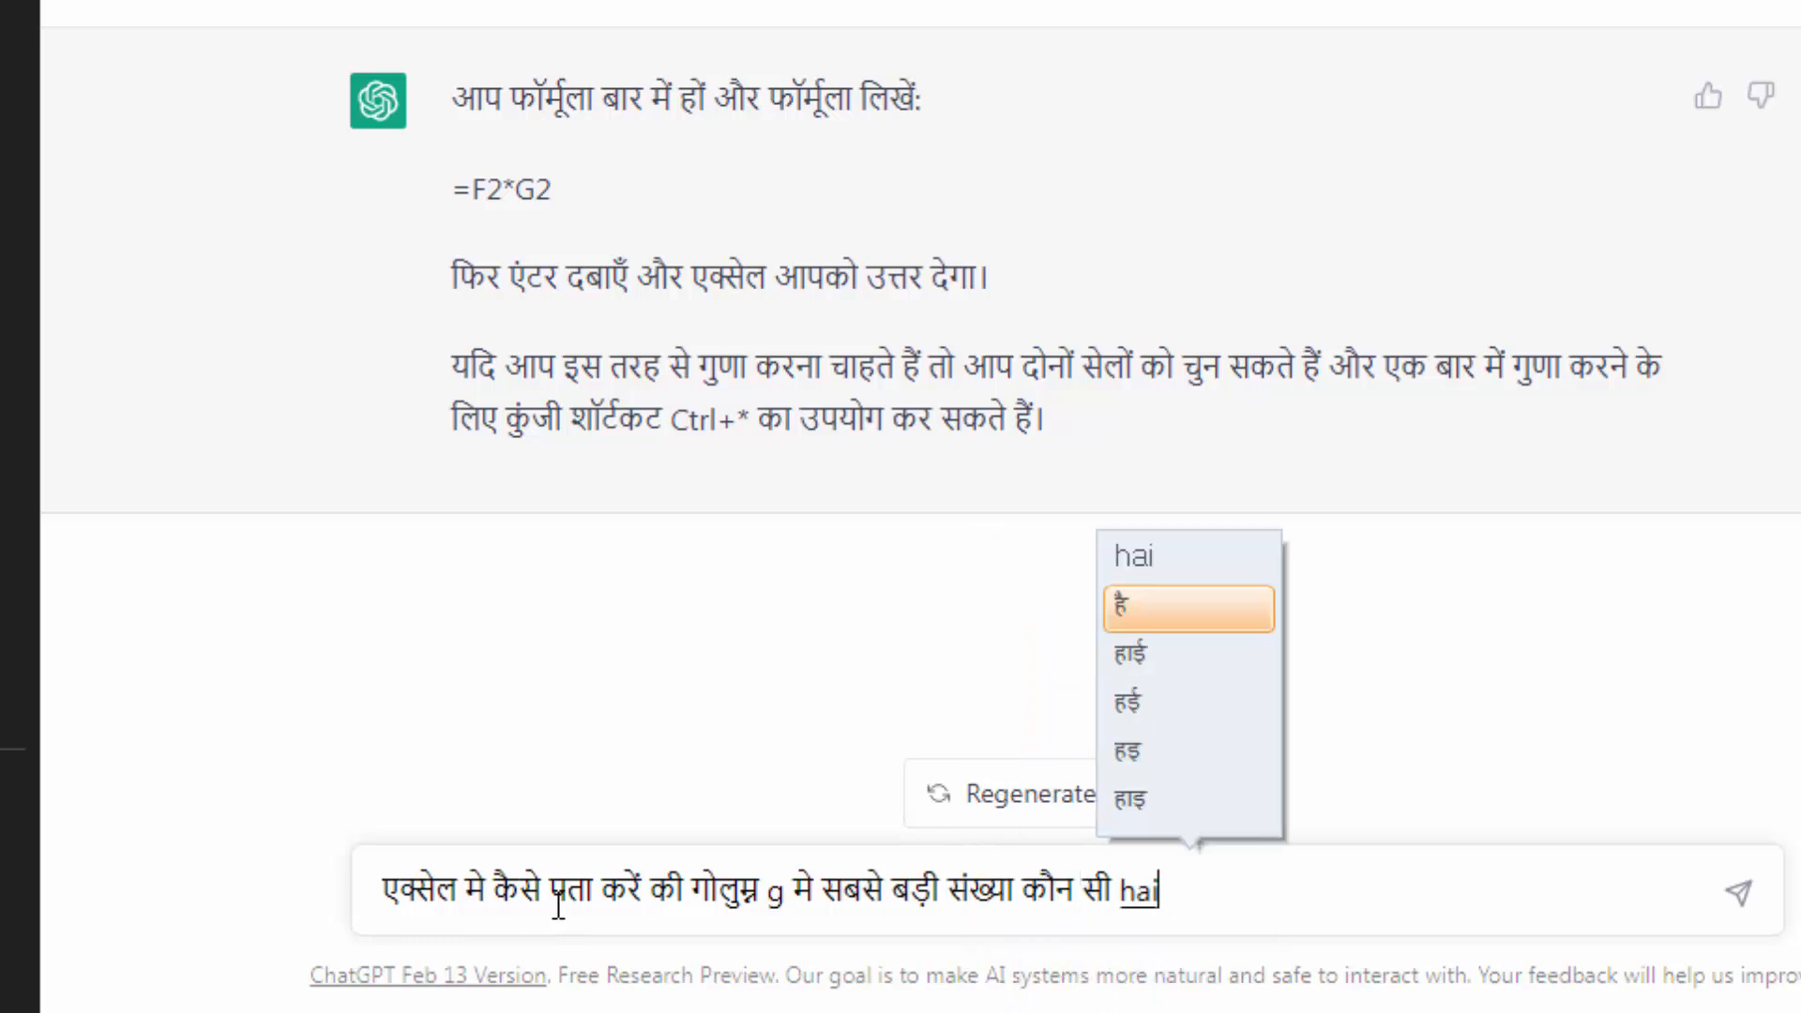
key(Return)
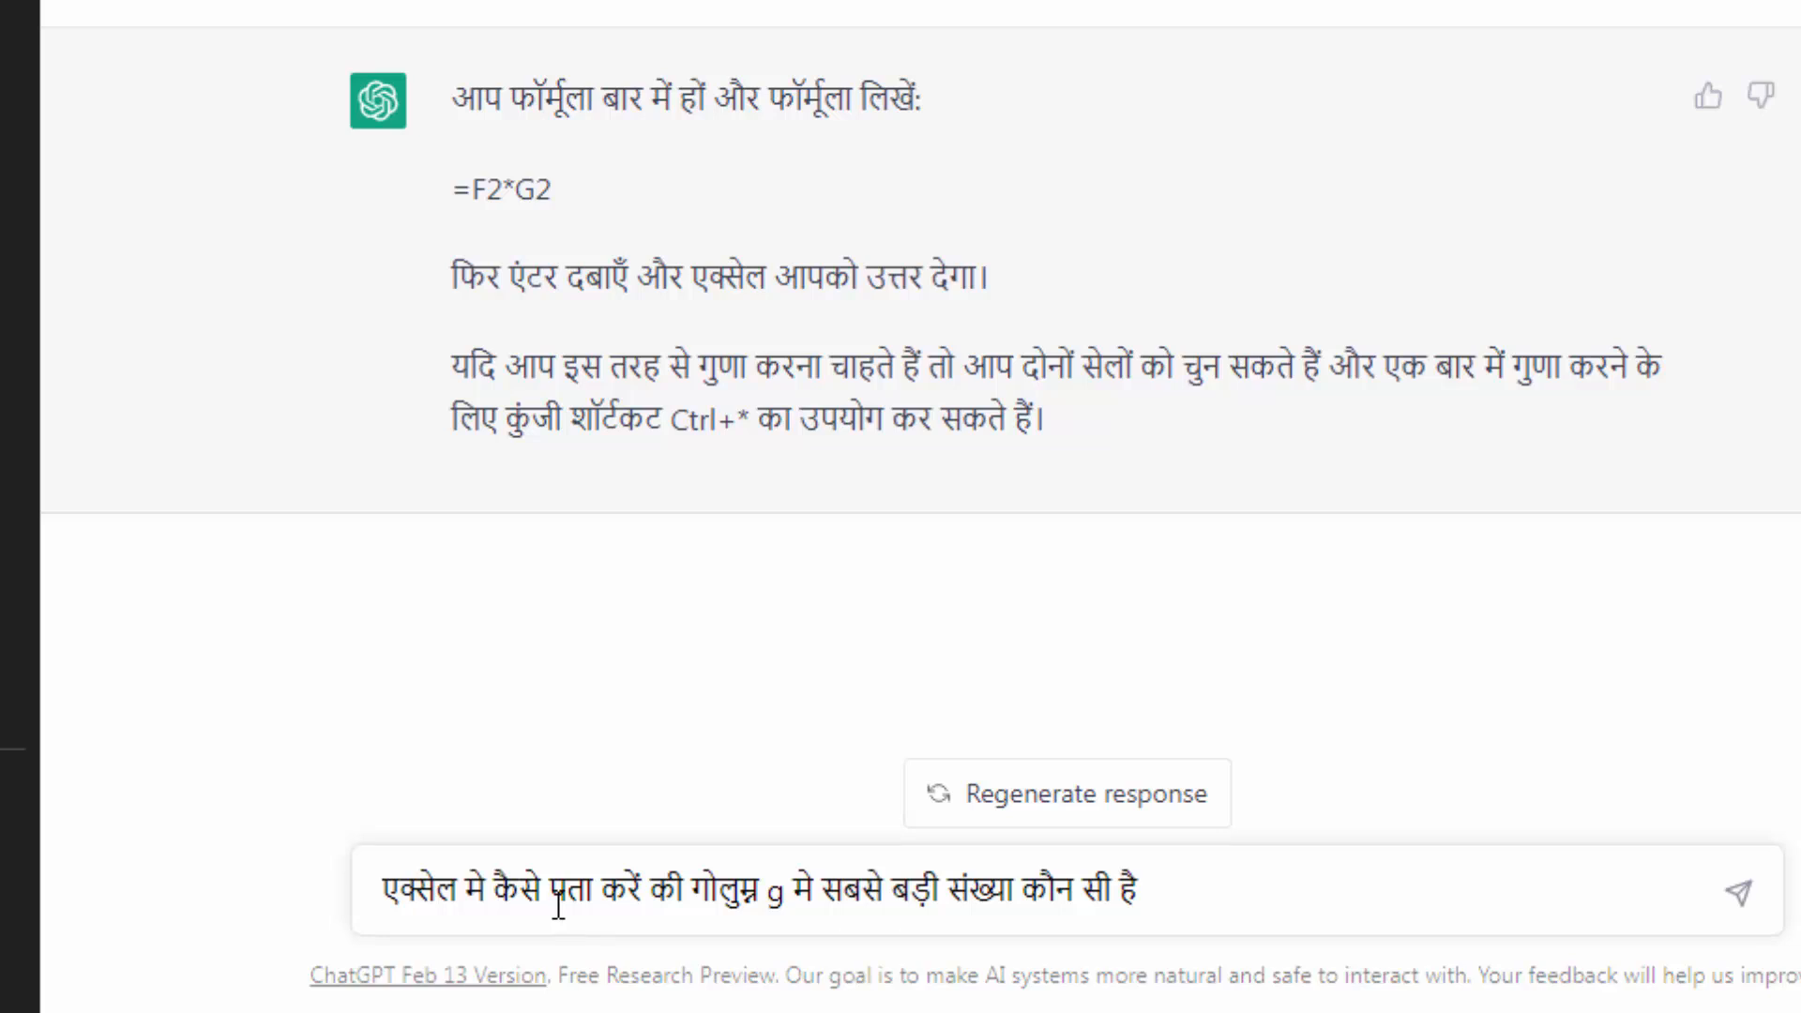
key(Return)
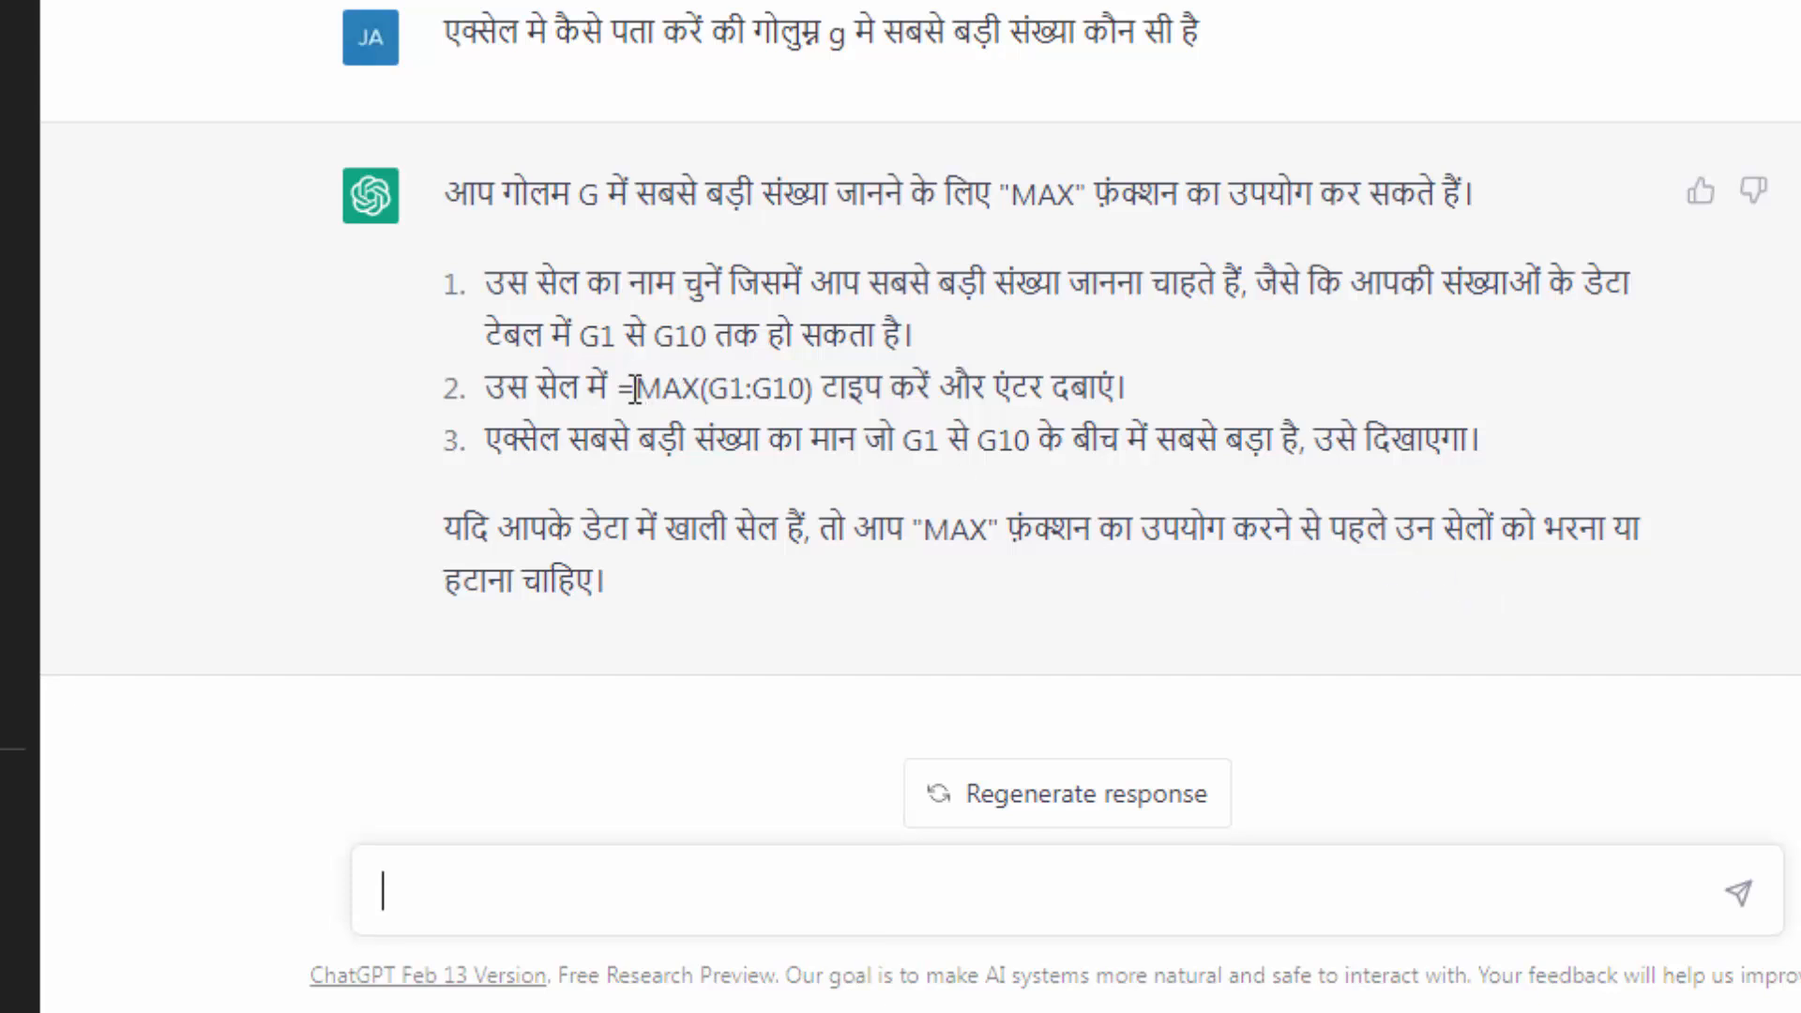
- Copy the MAX formula from ChatGPT's answer, enter =MAX(G1:G10) in Excel cell J5, and check it against the Rate values
drag(622, 387, 806, 388)
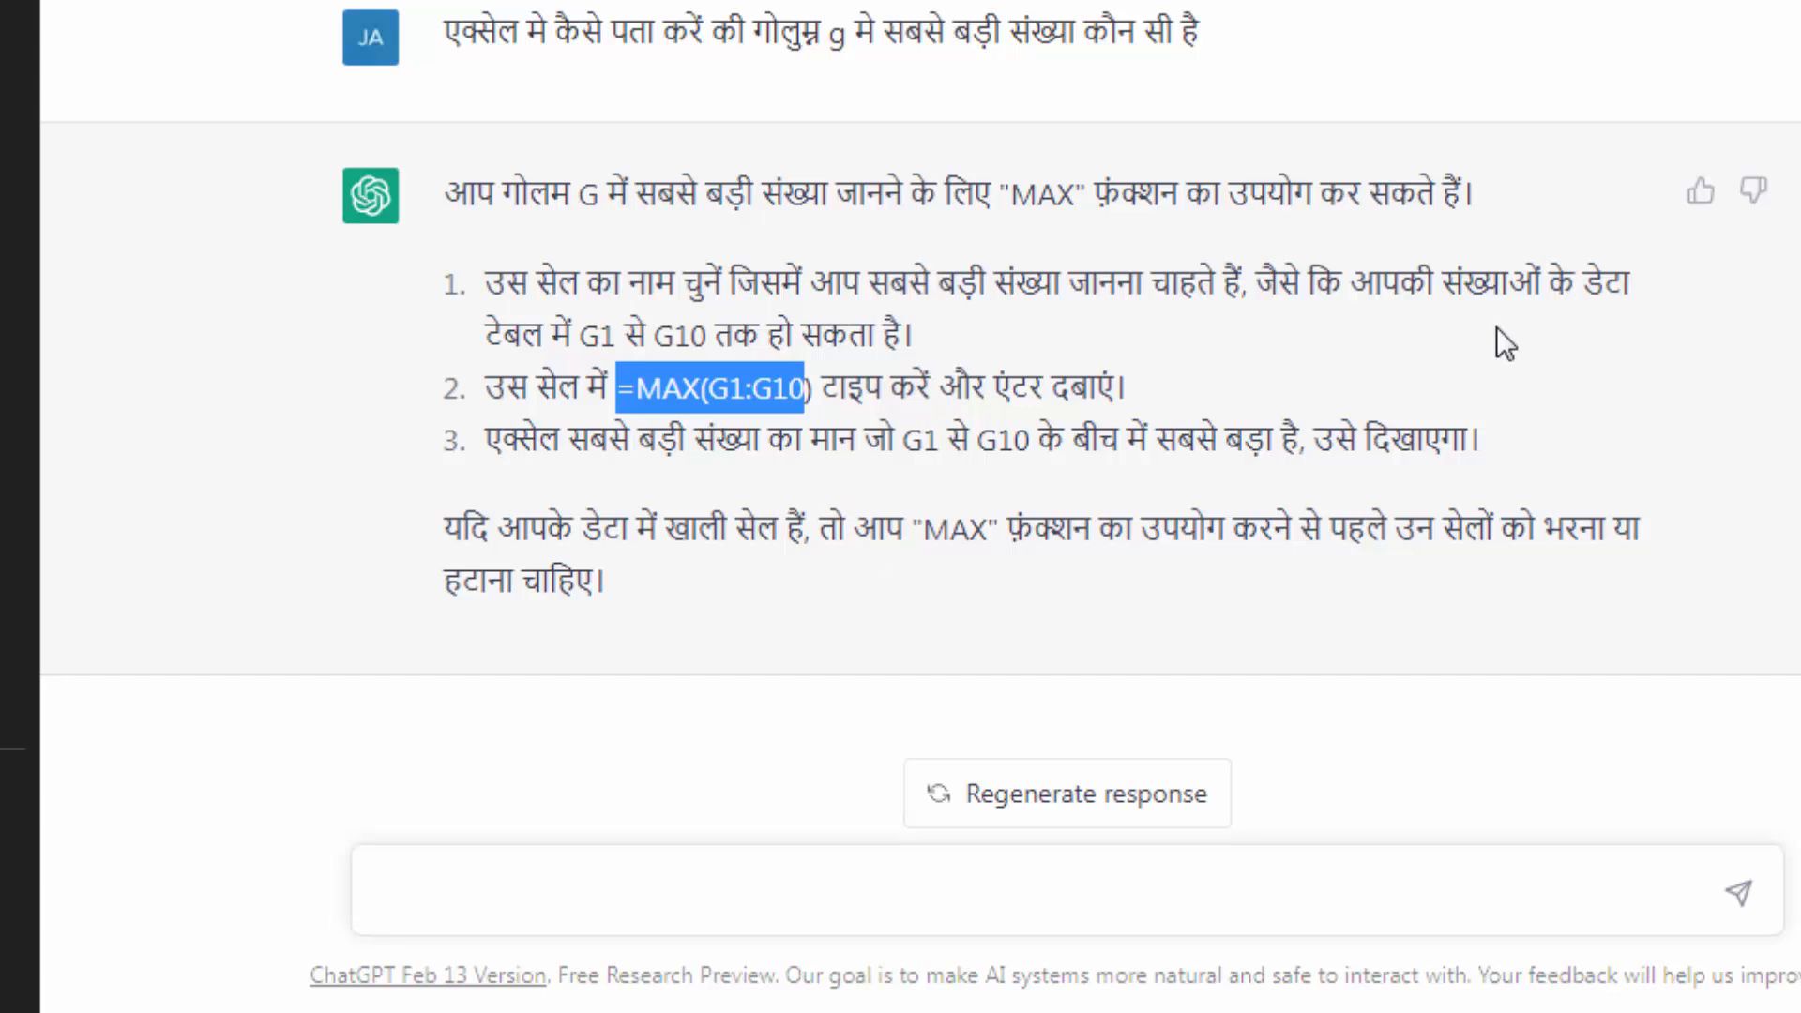
click(1074, 623)
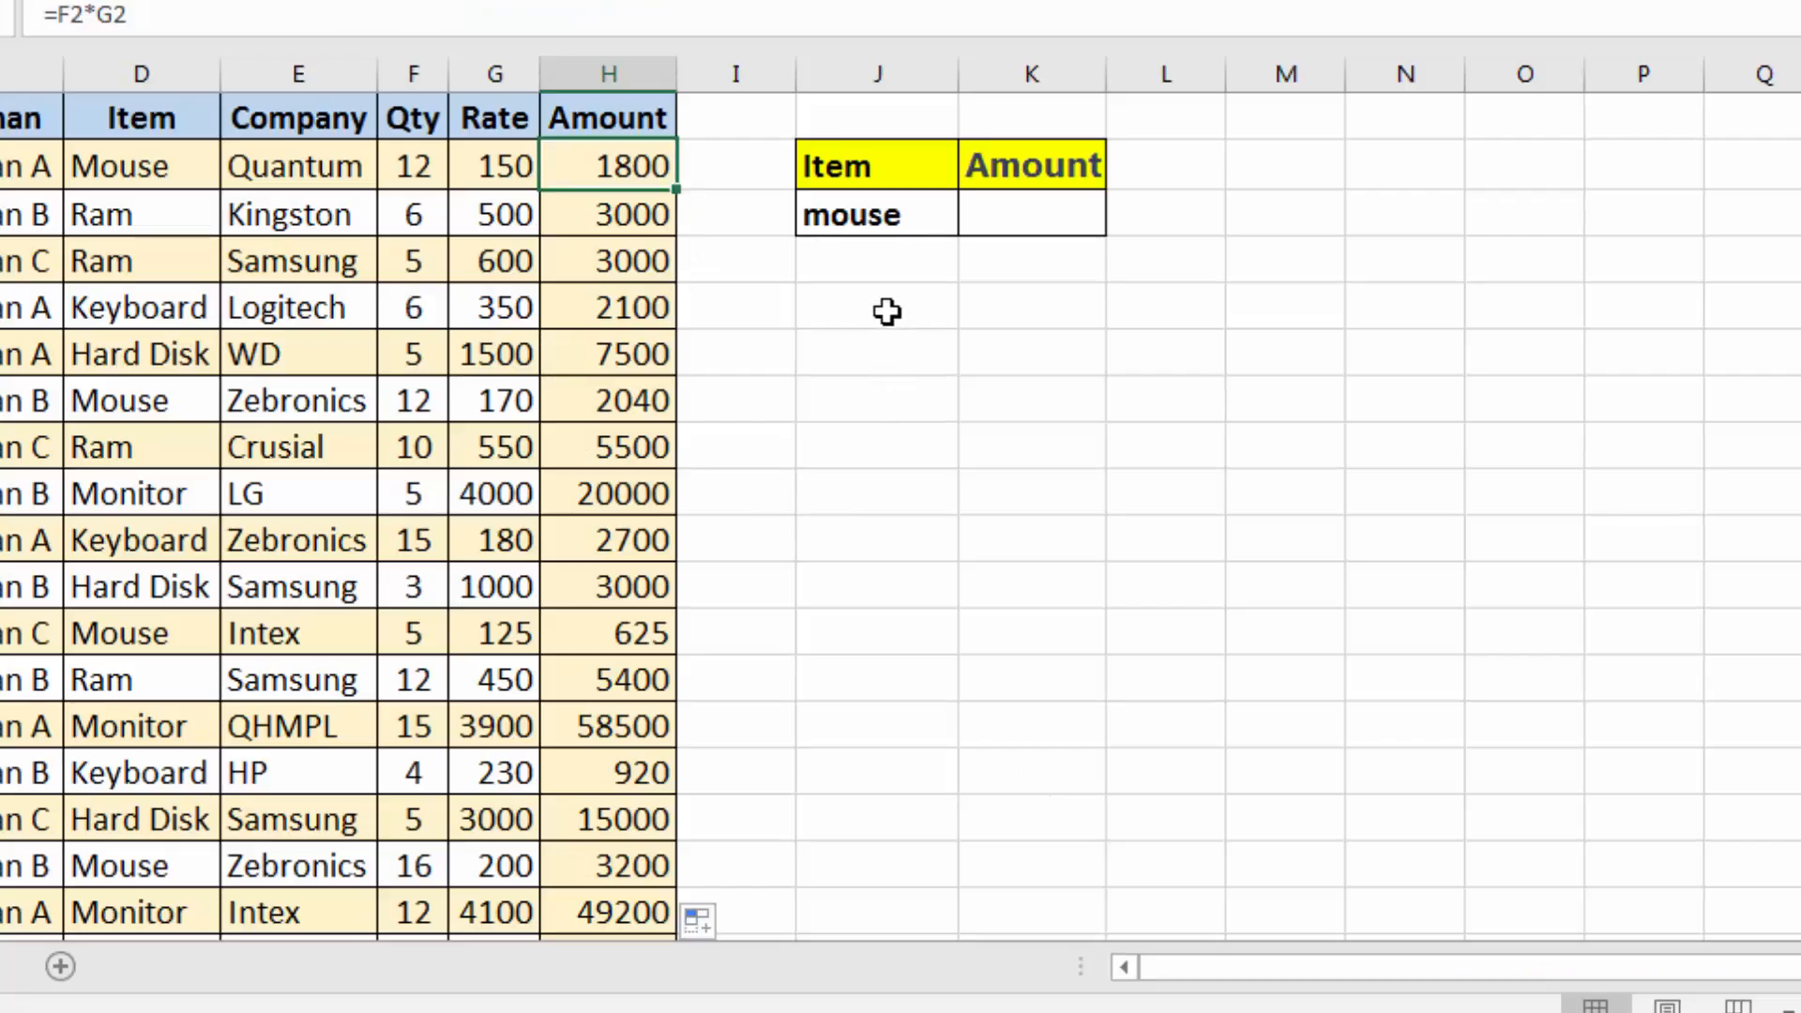
click(886, 312)
text(=MAX(G1:G10))
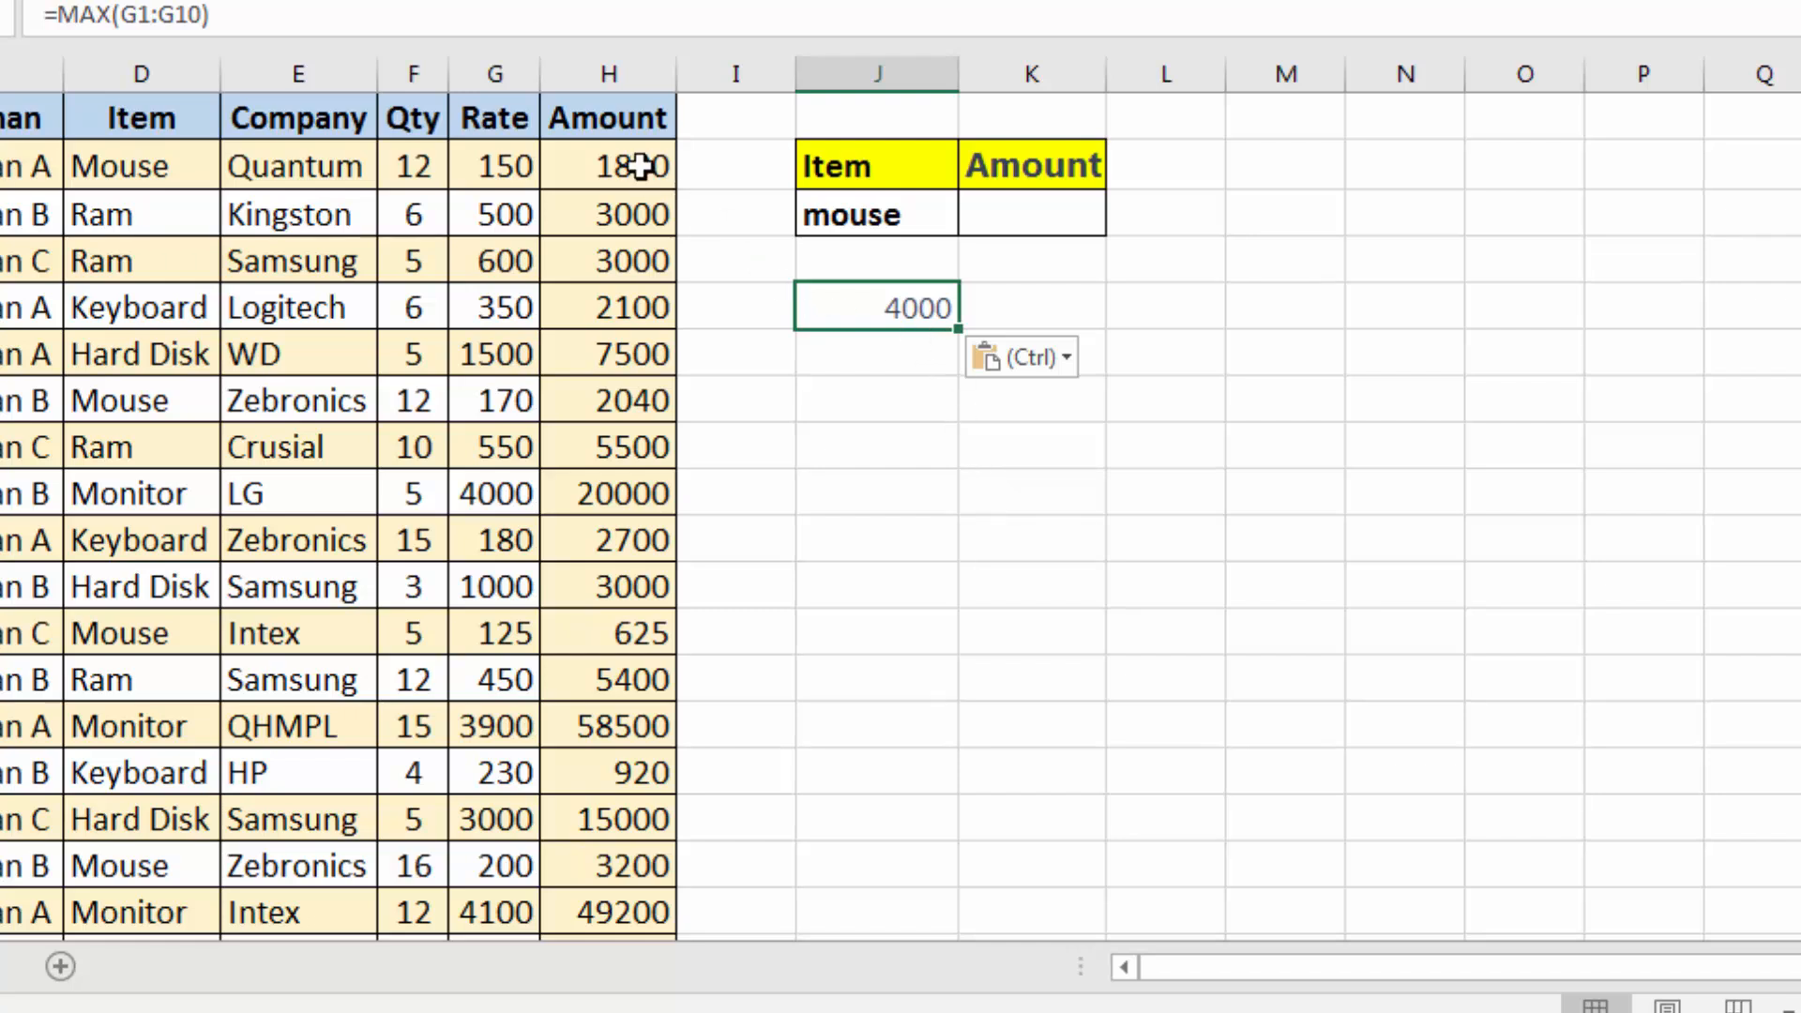
drag(640, 162, 640, 525)
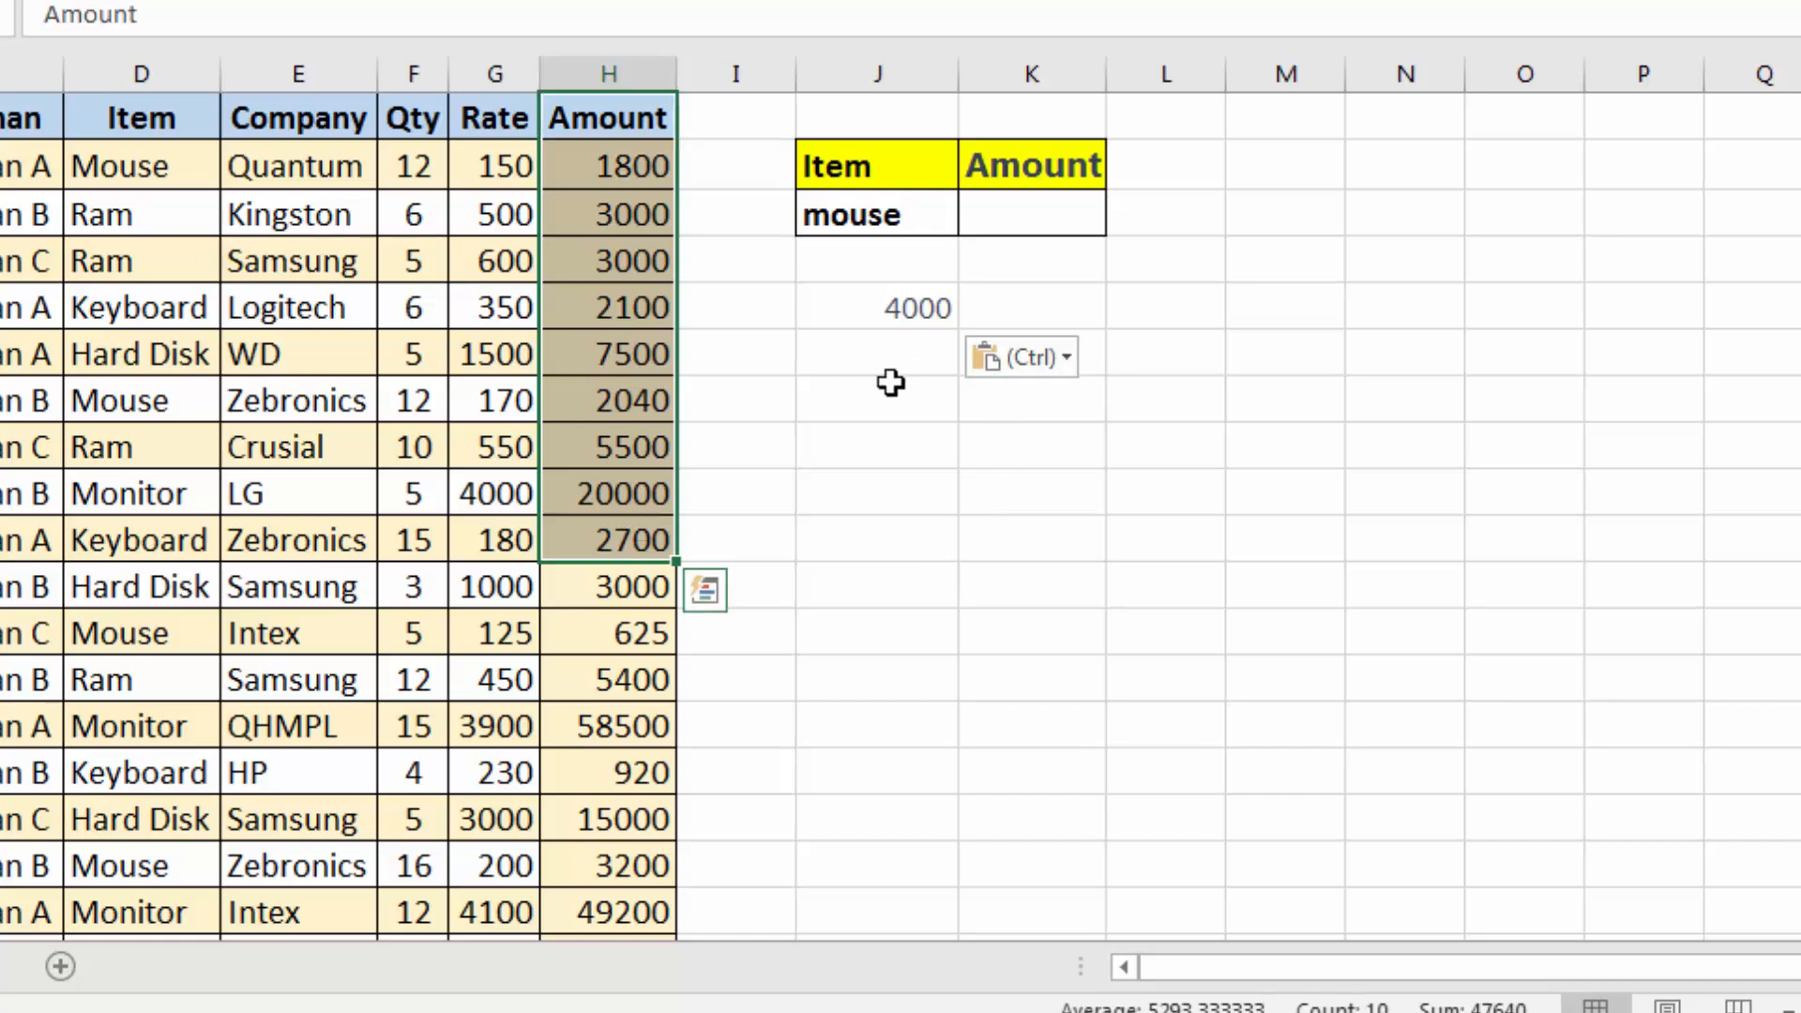
drag(499, 120, 510, 526)
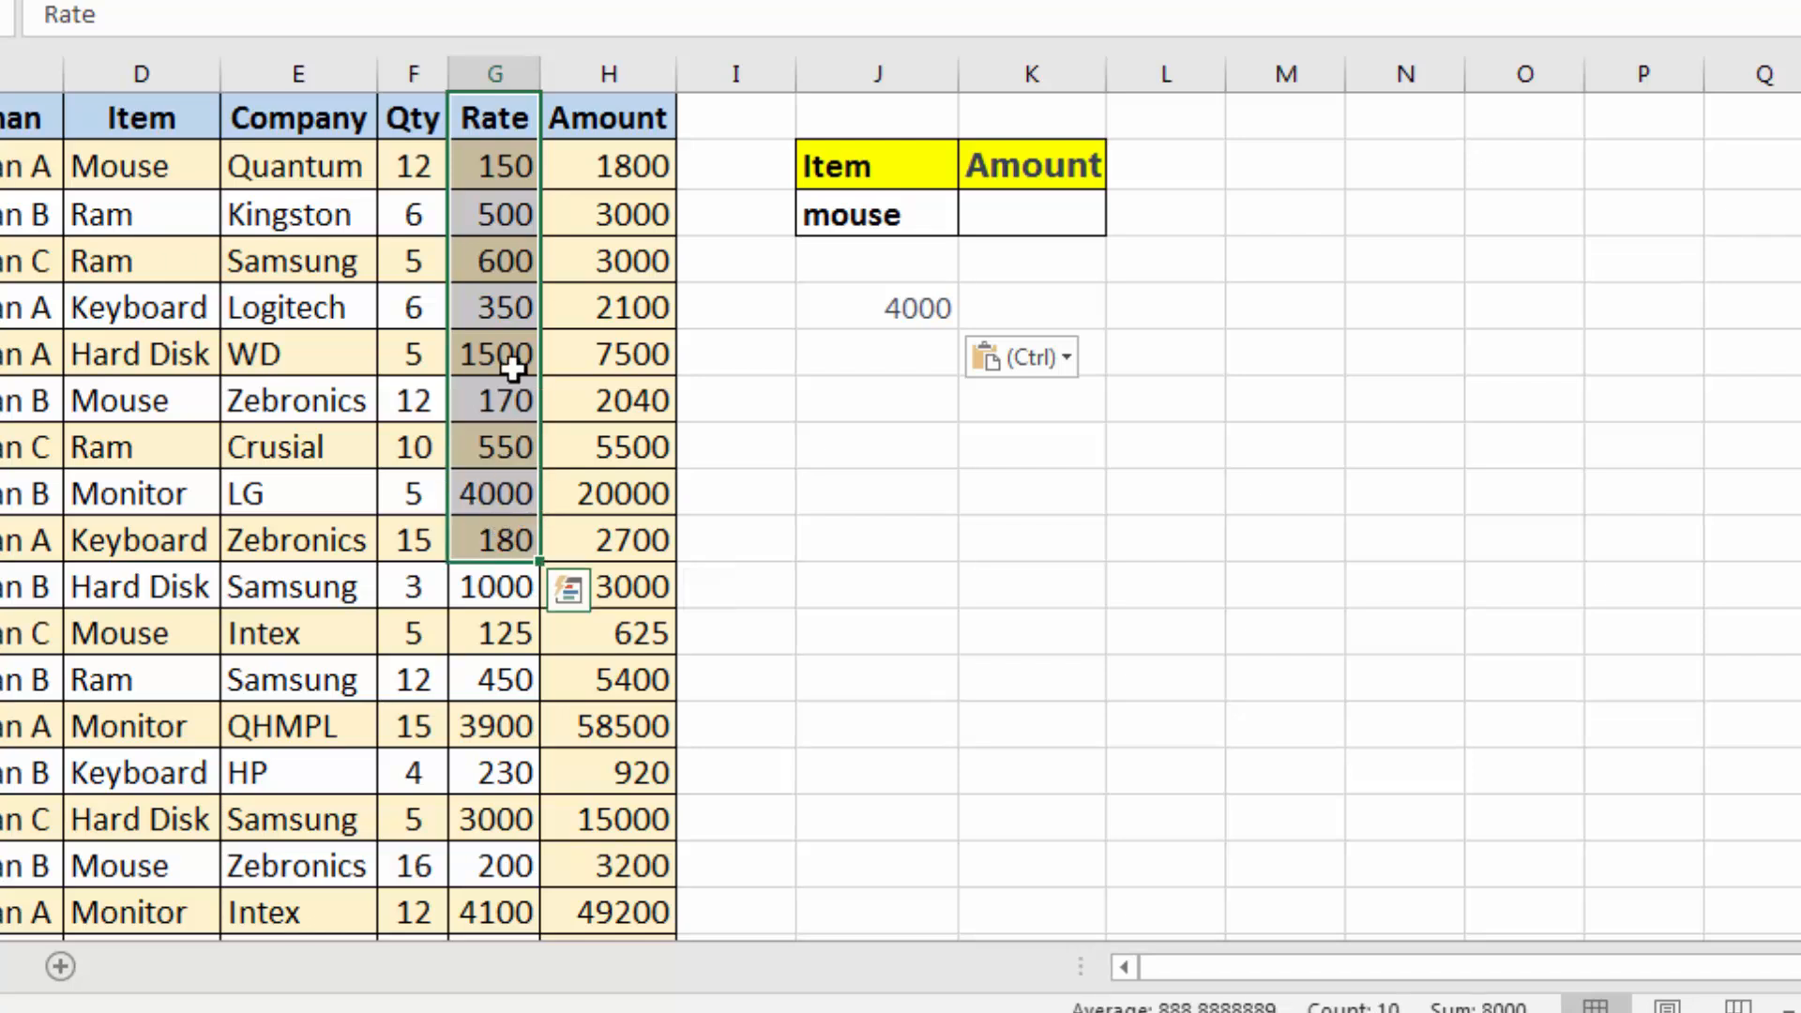
click(498, 502)
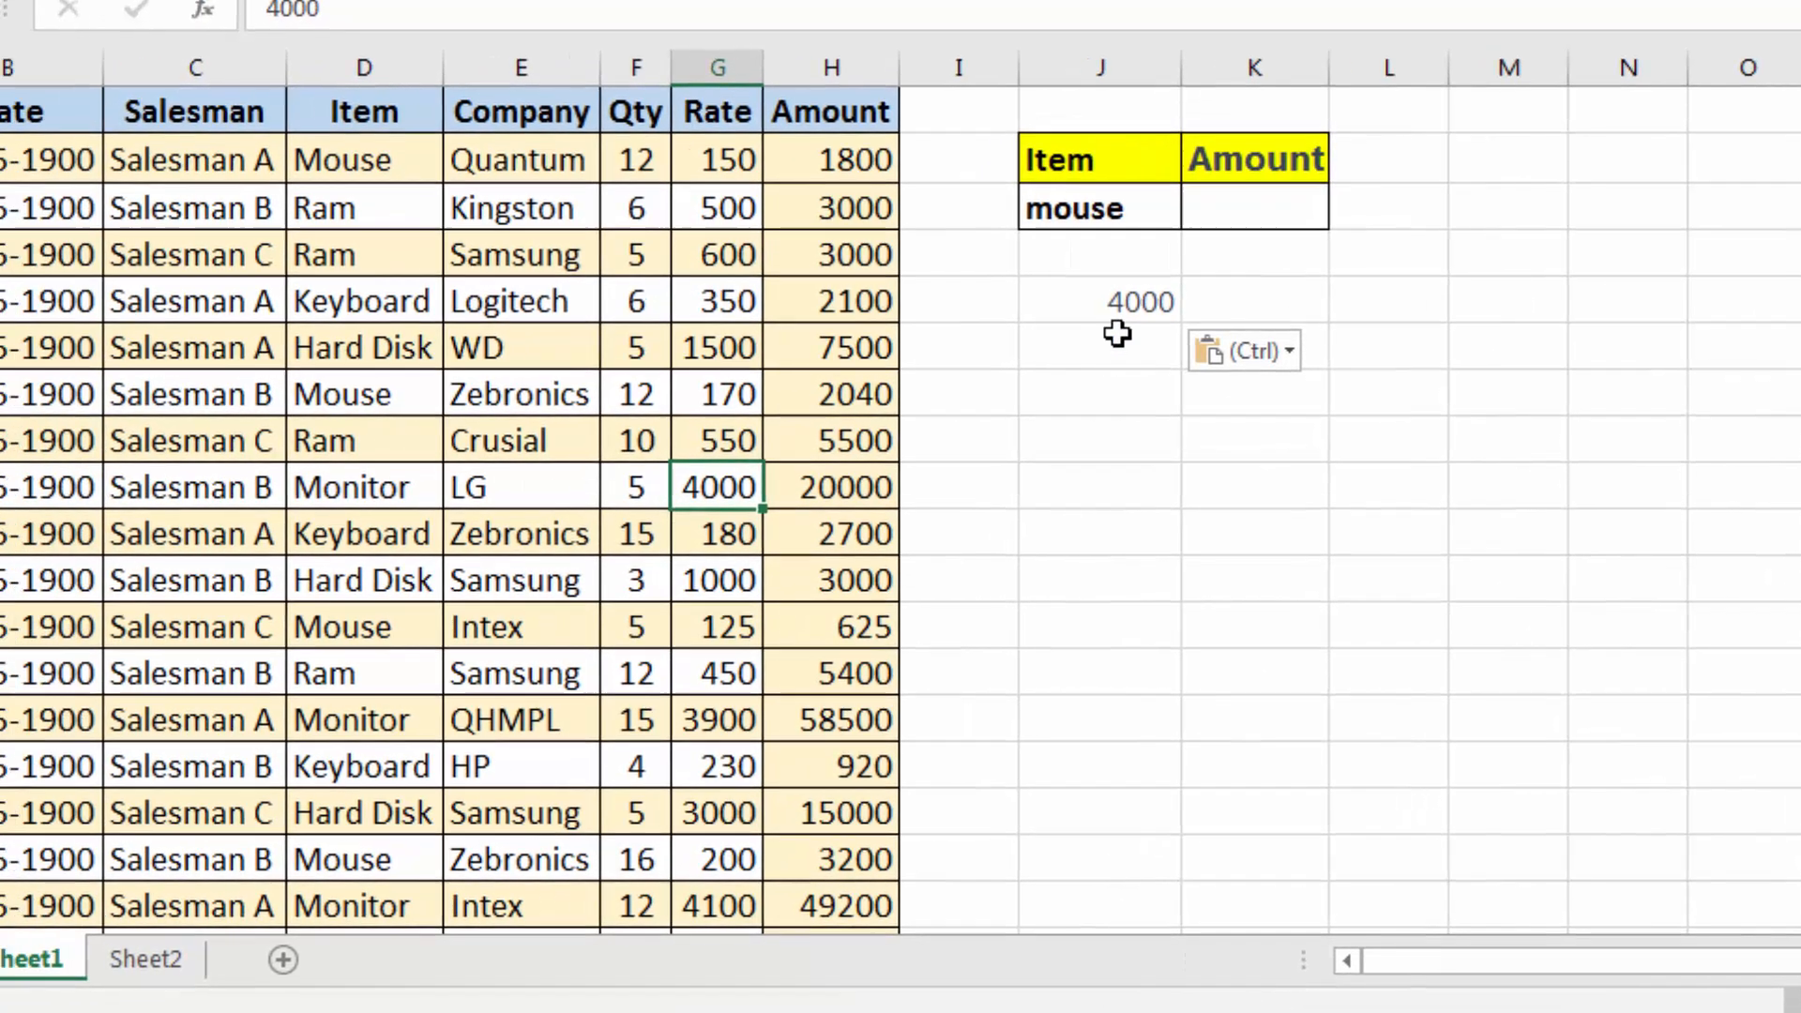
- Find the last data row and extend the MAX formula in J5 to the range G1:G49
scroll(1244, 447, down, 11)
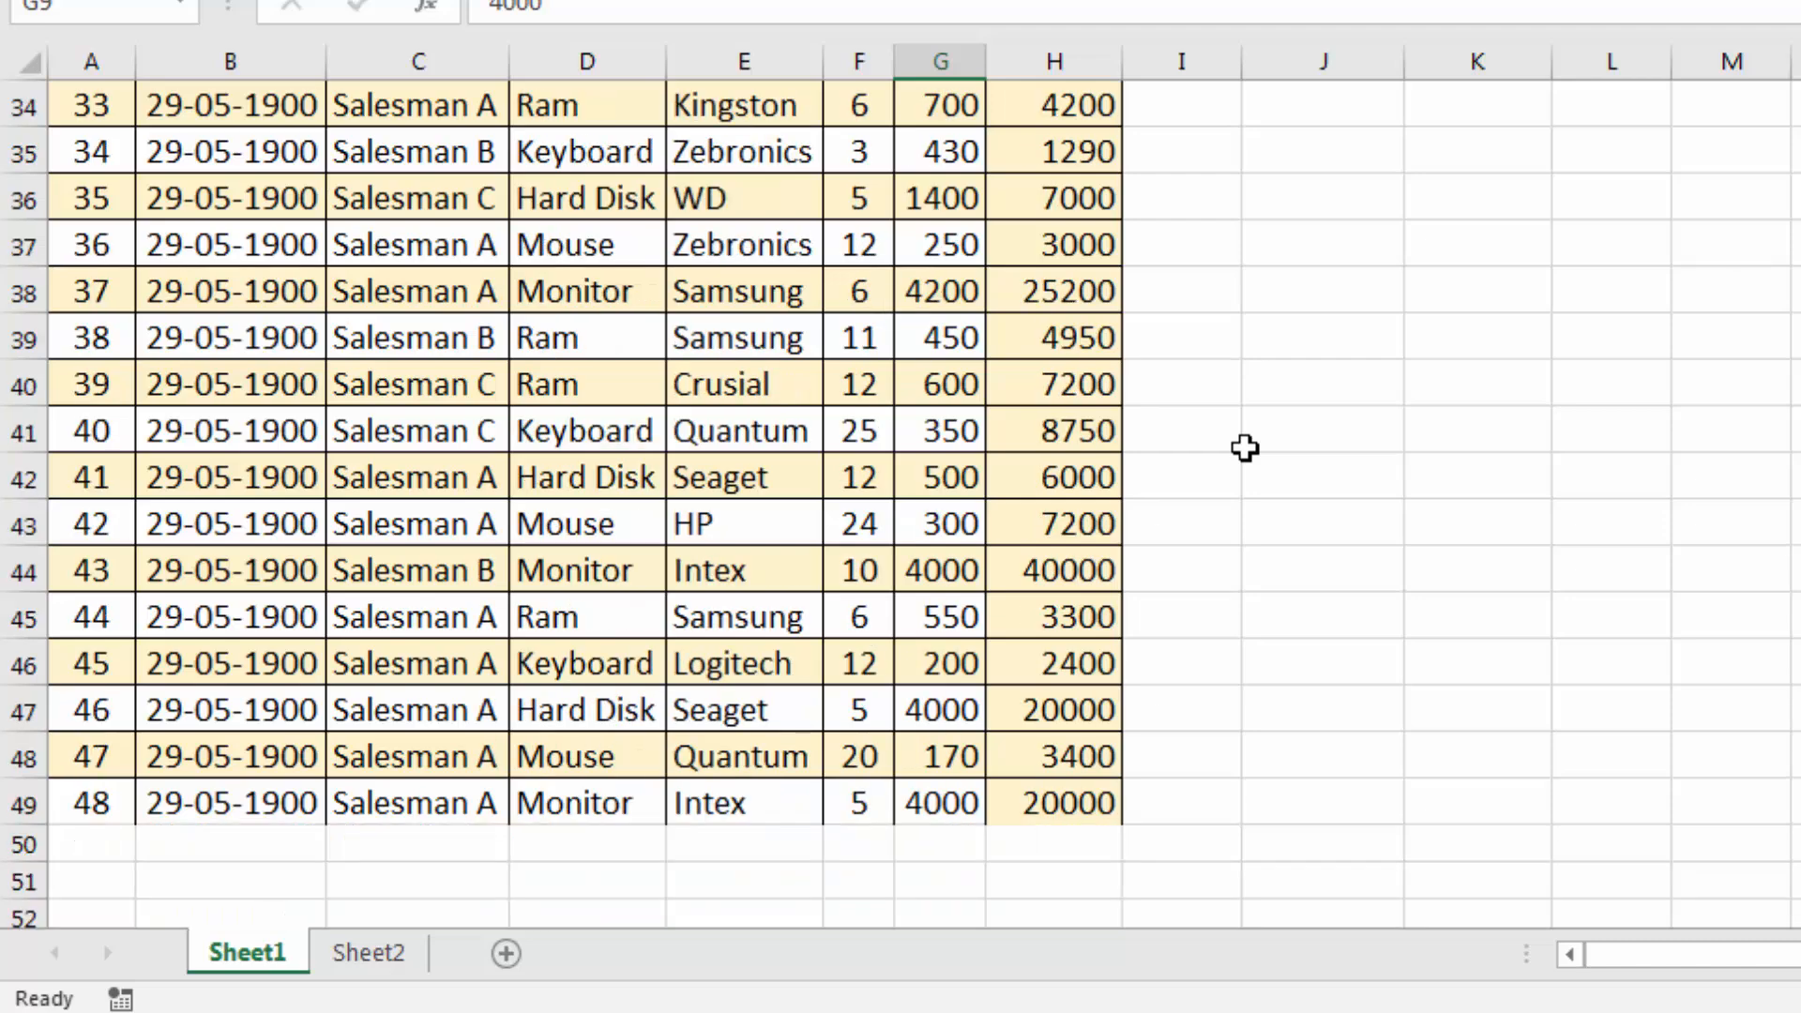
scroll(1245, 447, down, 3)
scroll(1245, 447, up, 14)
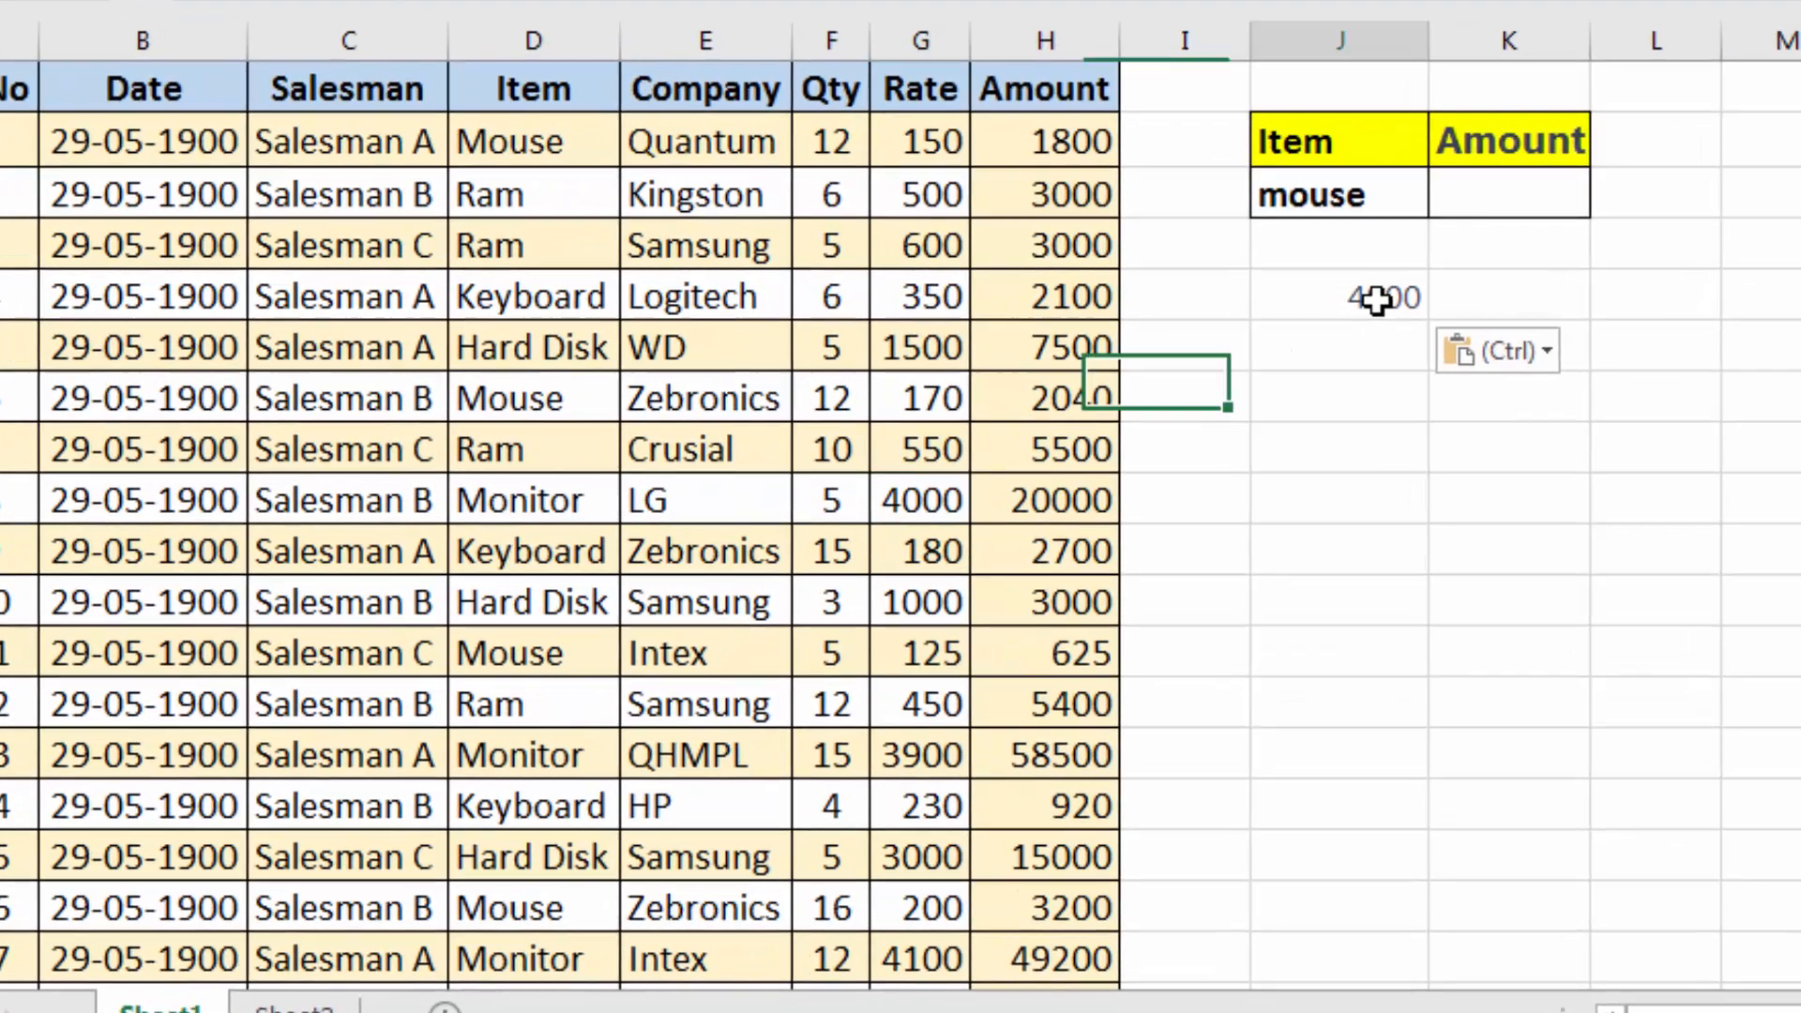
click(1375, 300)
double_click(1388, 299)
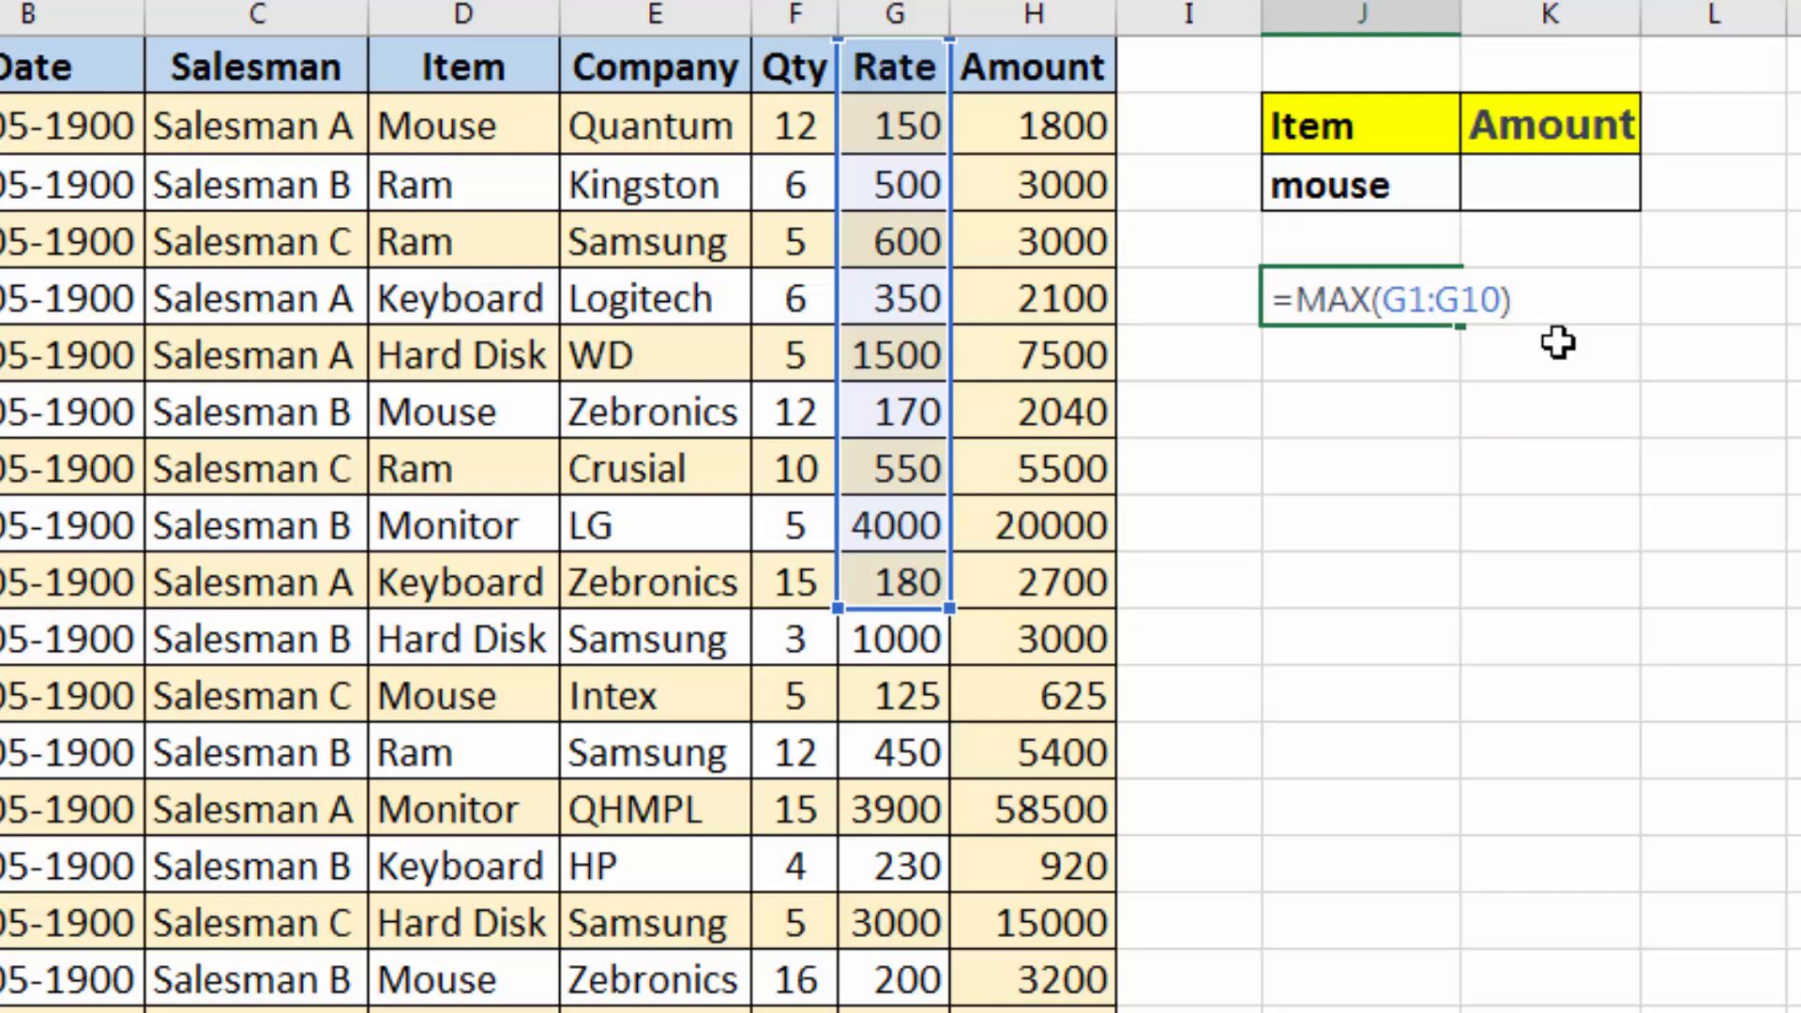
key(BackSpace)
key(BackSpace)
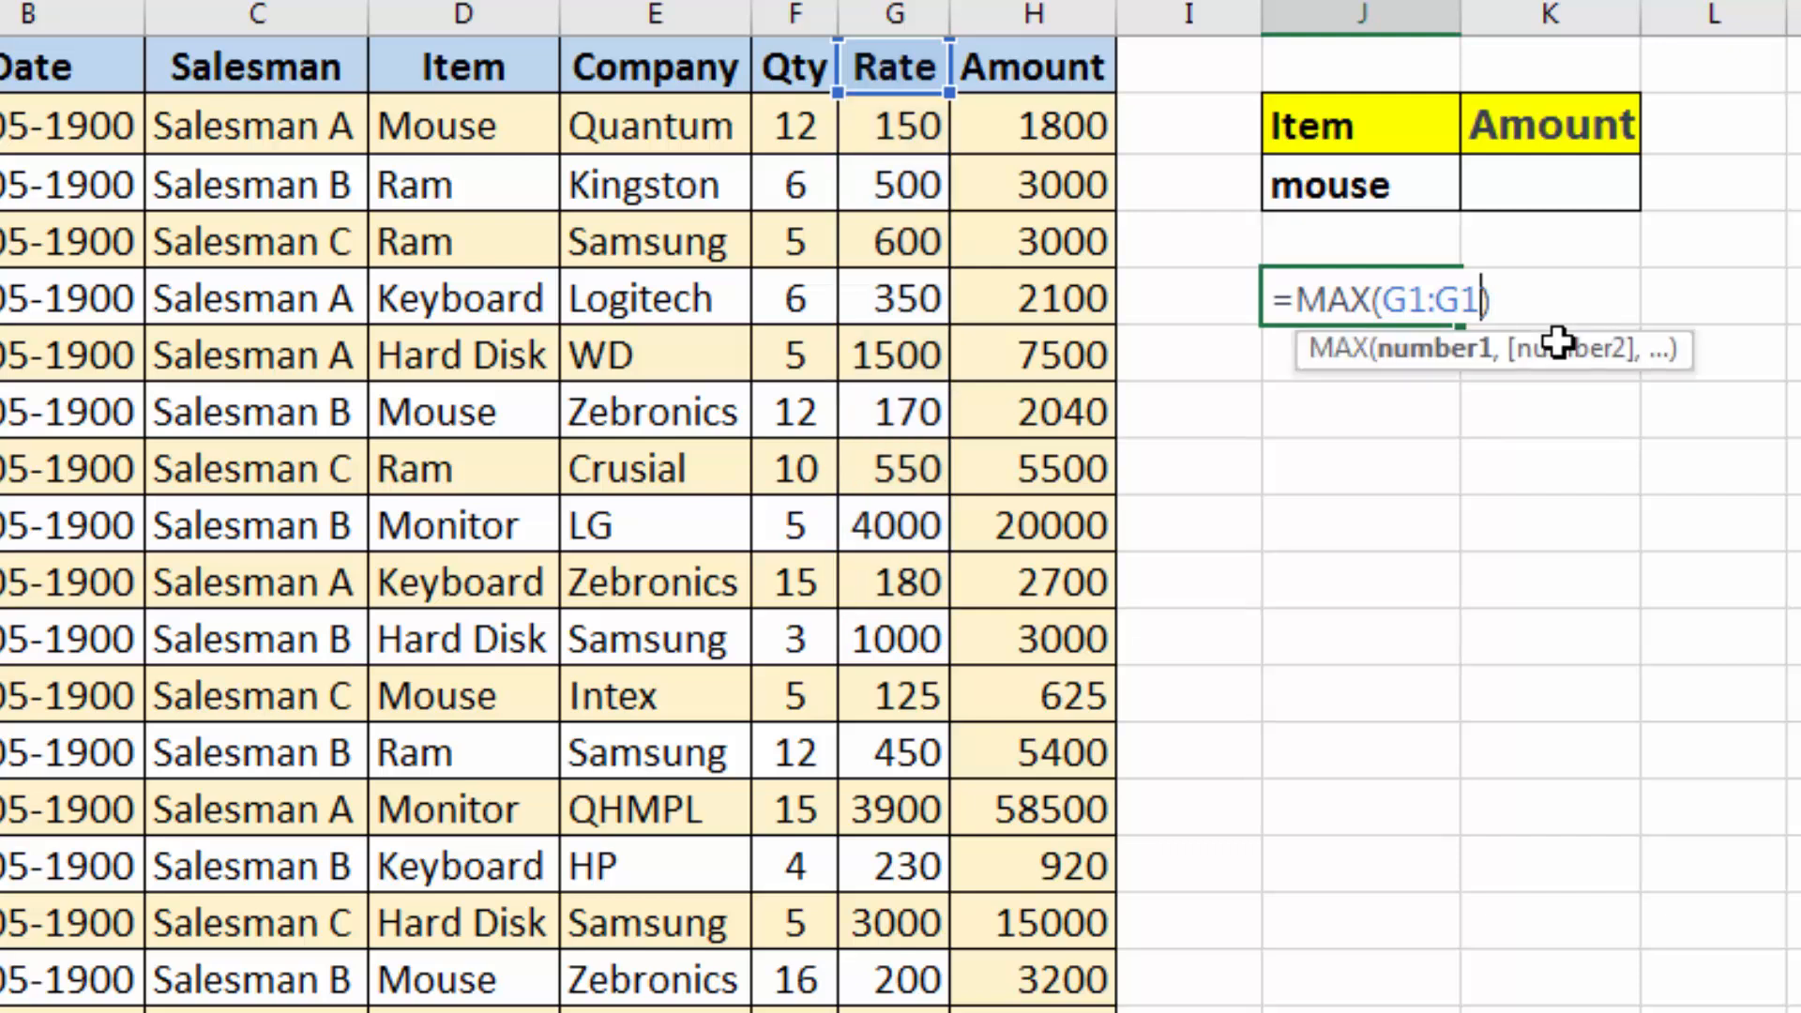
text(49)
key(Return)
- Clear the MAX formula from cell J5
click(1375, 301)
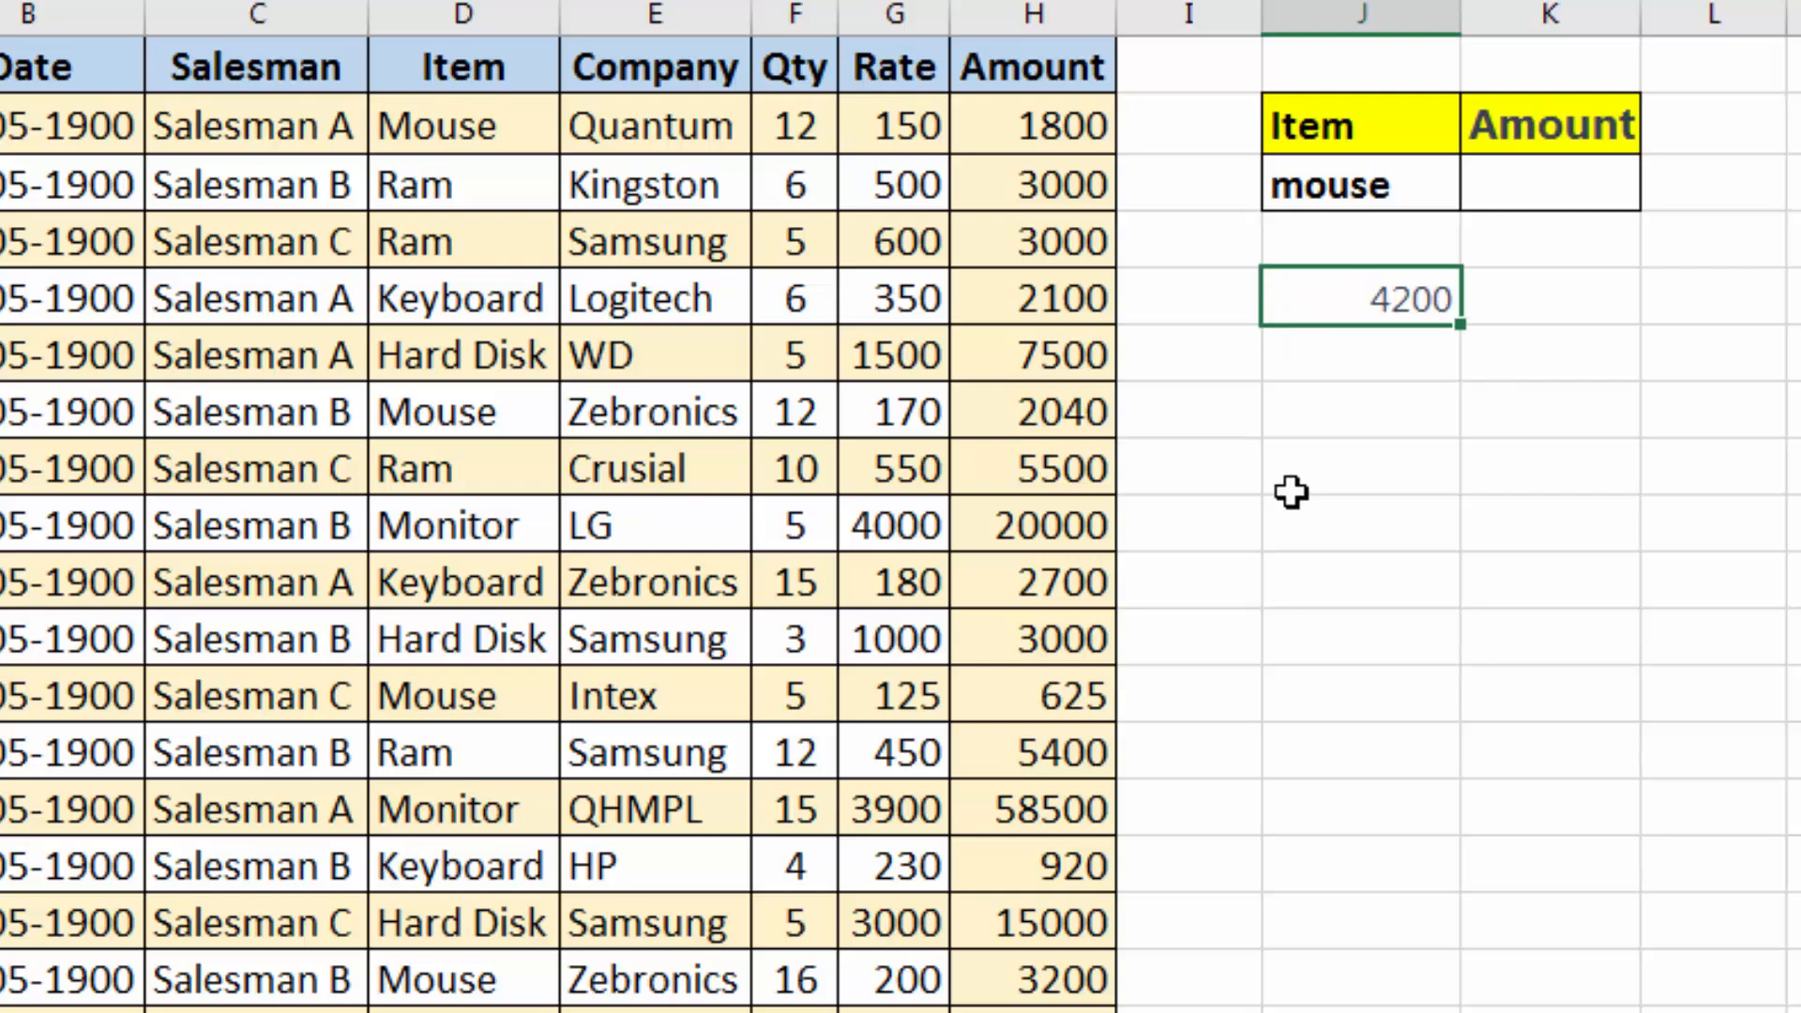
key(Delete)
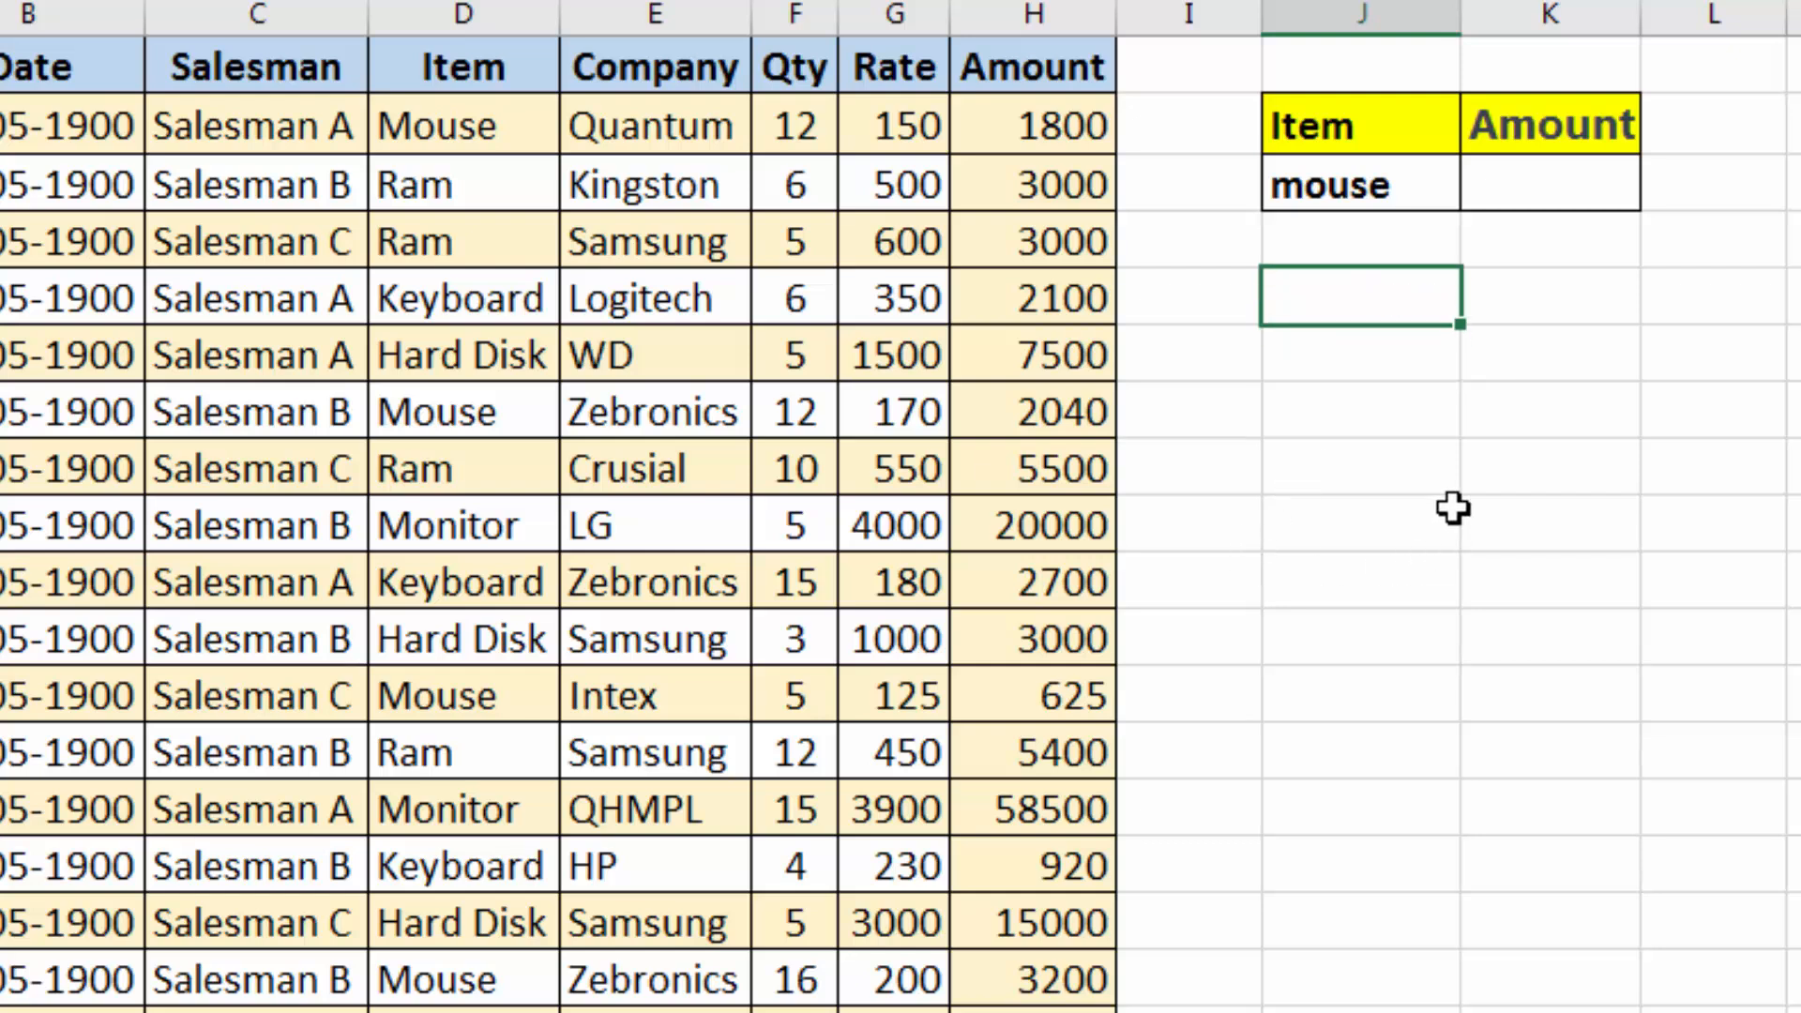
click(1500, 298)
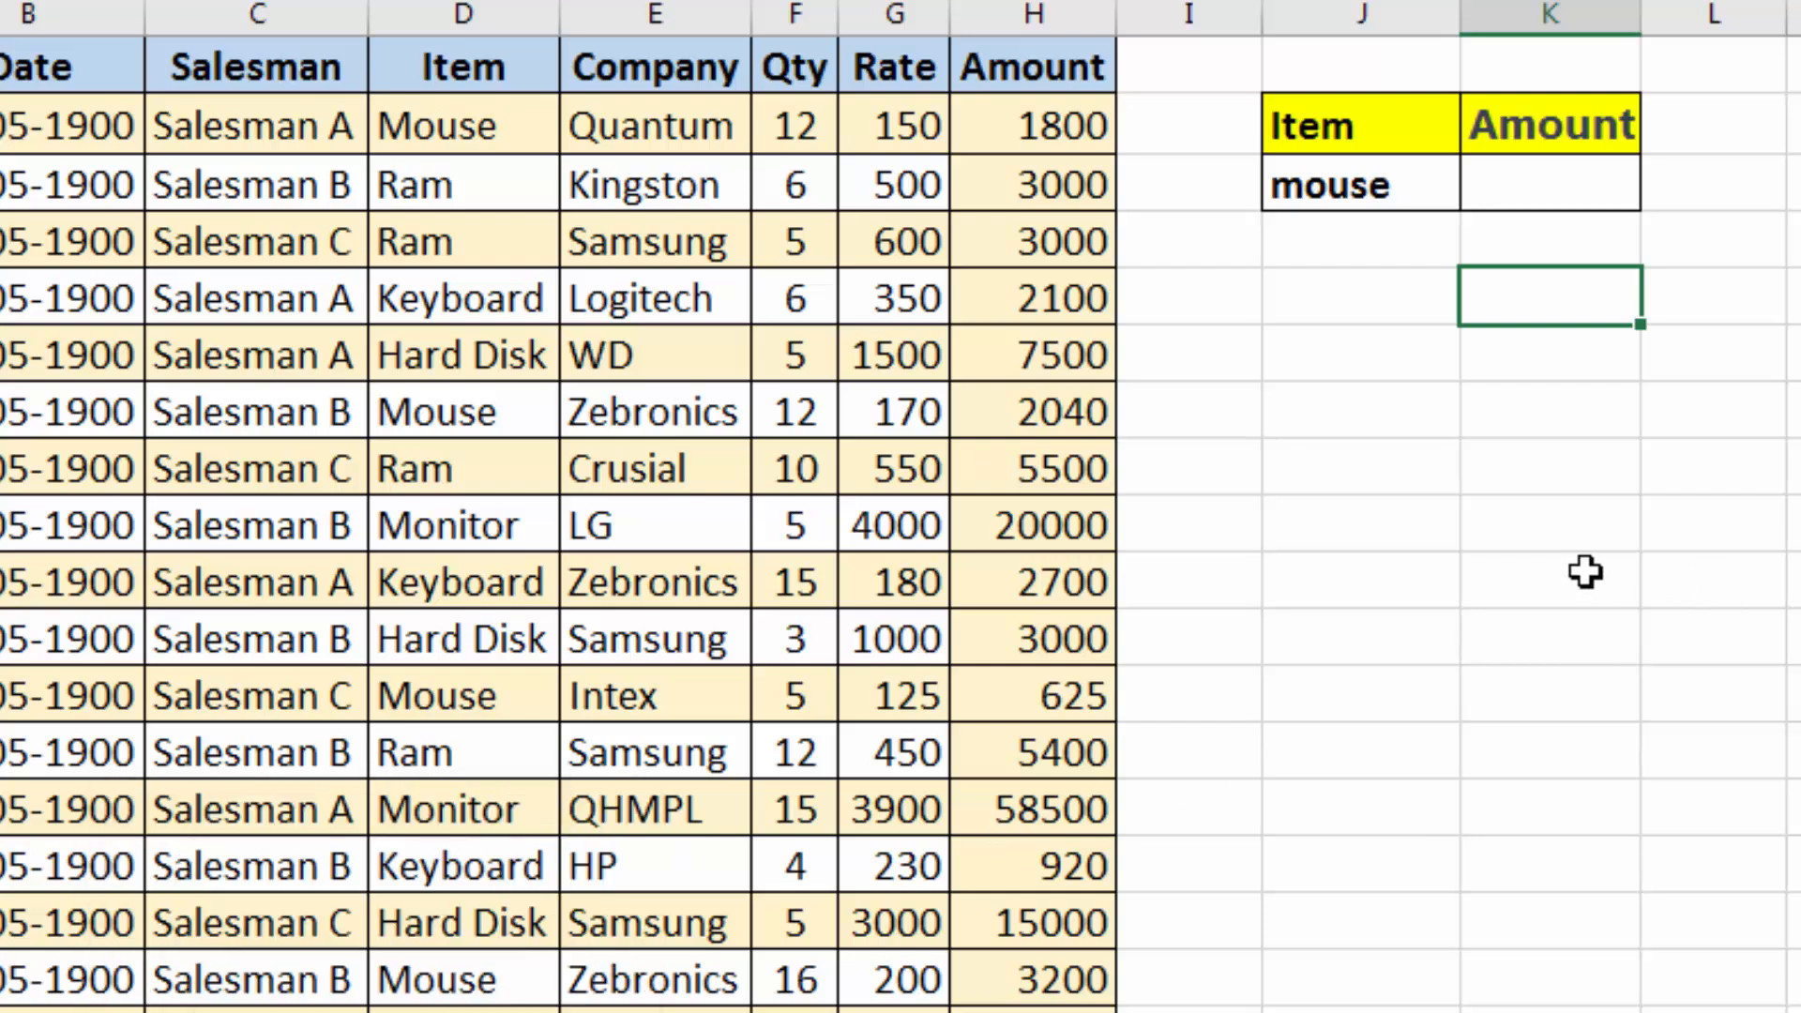
- Examine the Item and Amount columns and the empty Amount cell K3 beside mouse in the summary table
drag(1054, 127, 1065, 684)
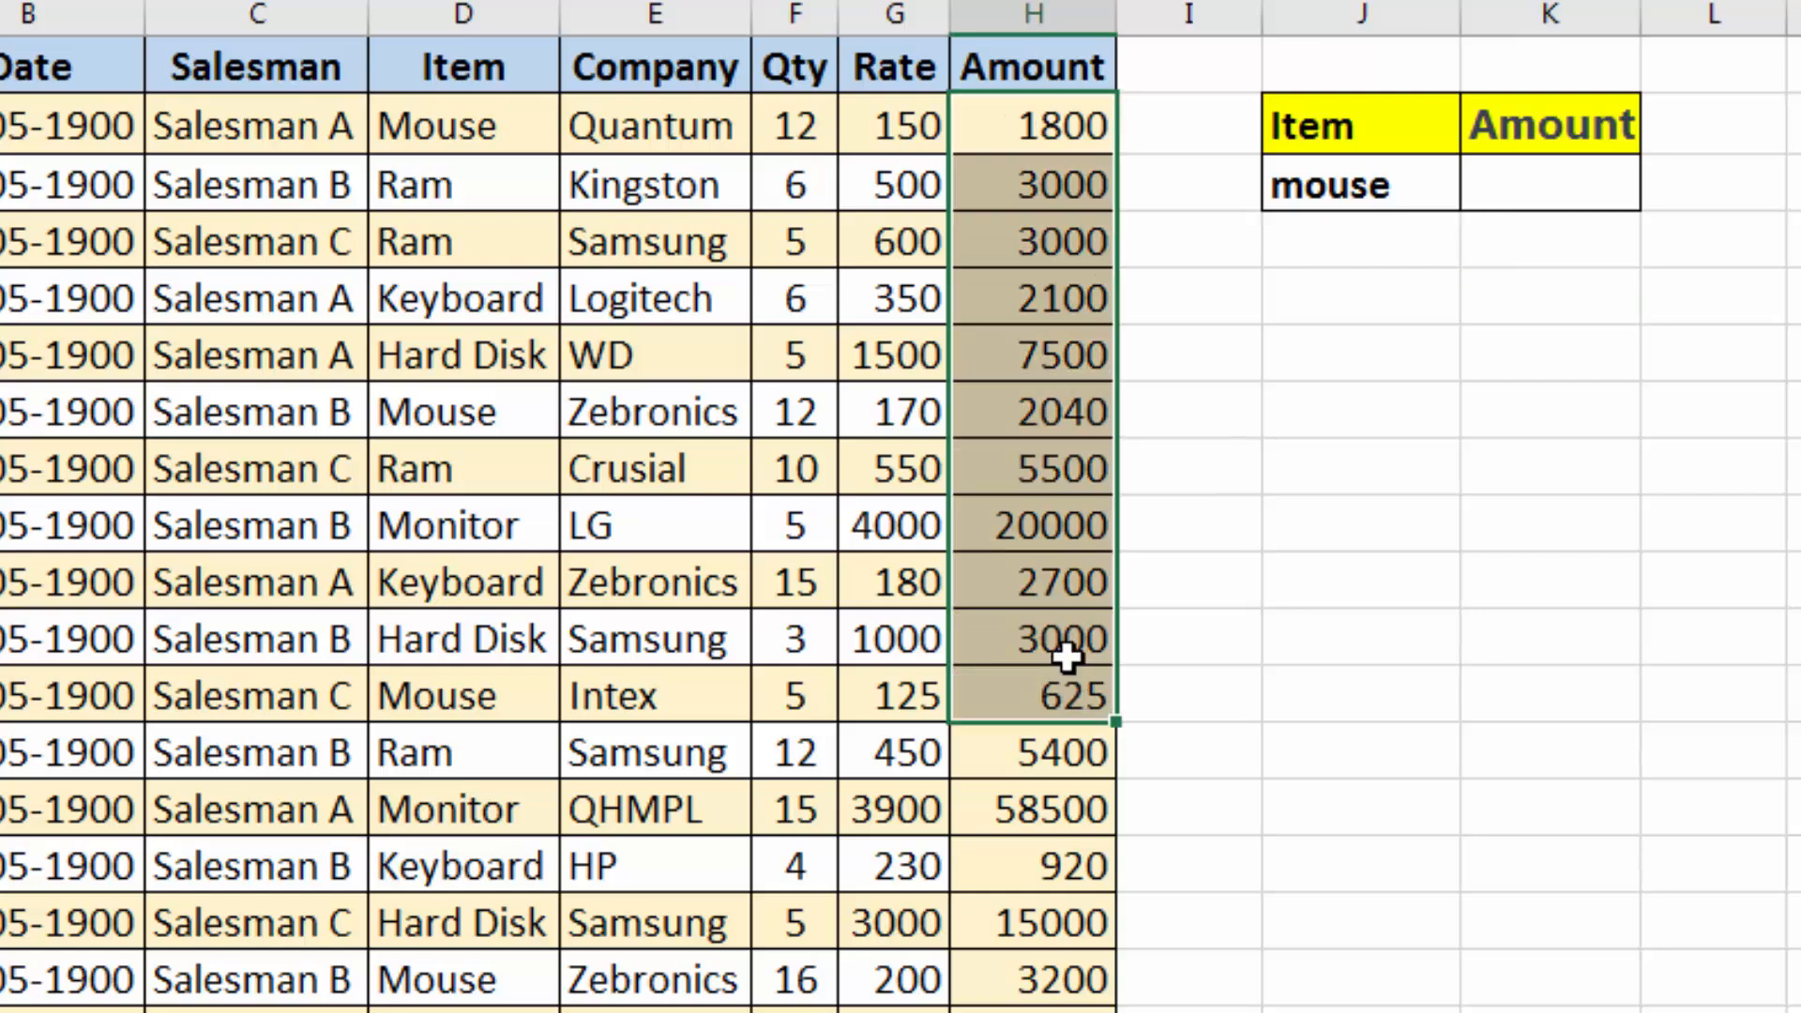
click(1038, 281)
drag(438, 128, 439, 487)
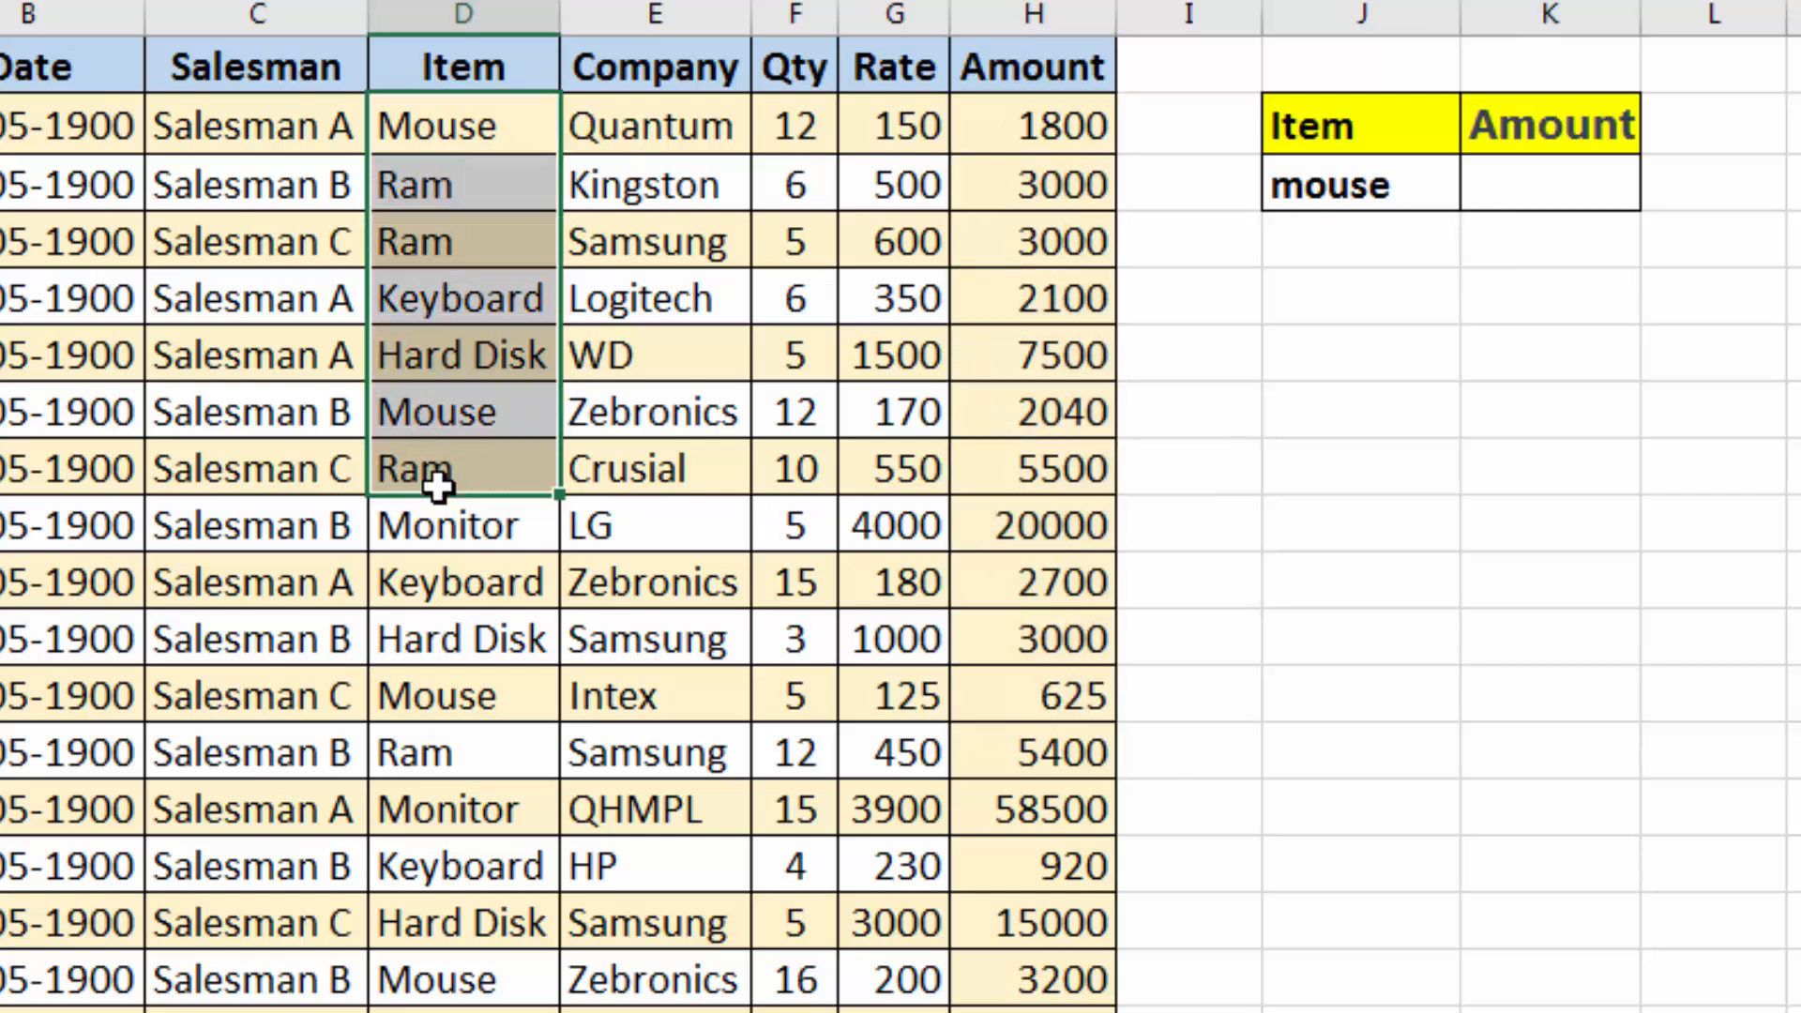
click(453, 119)
click(403, 183)
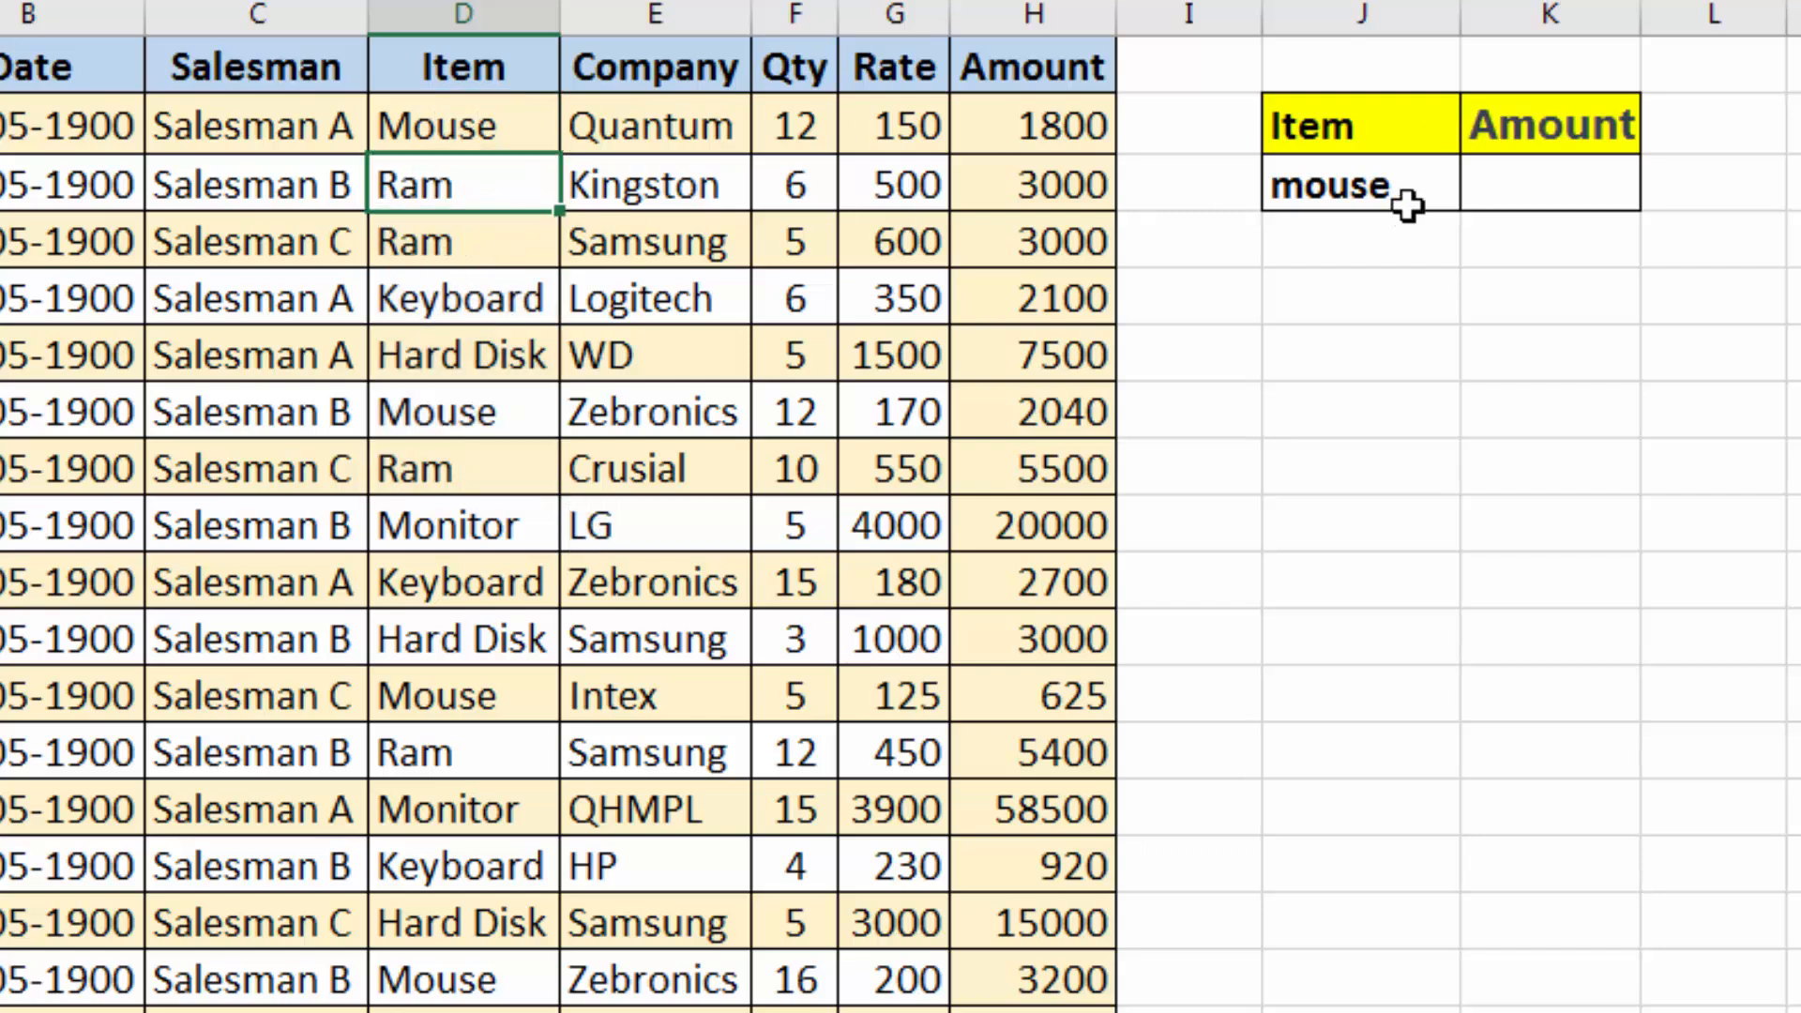
click(457, 313)
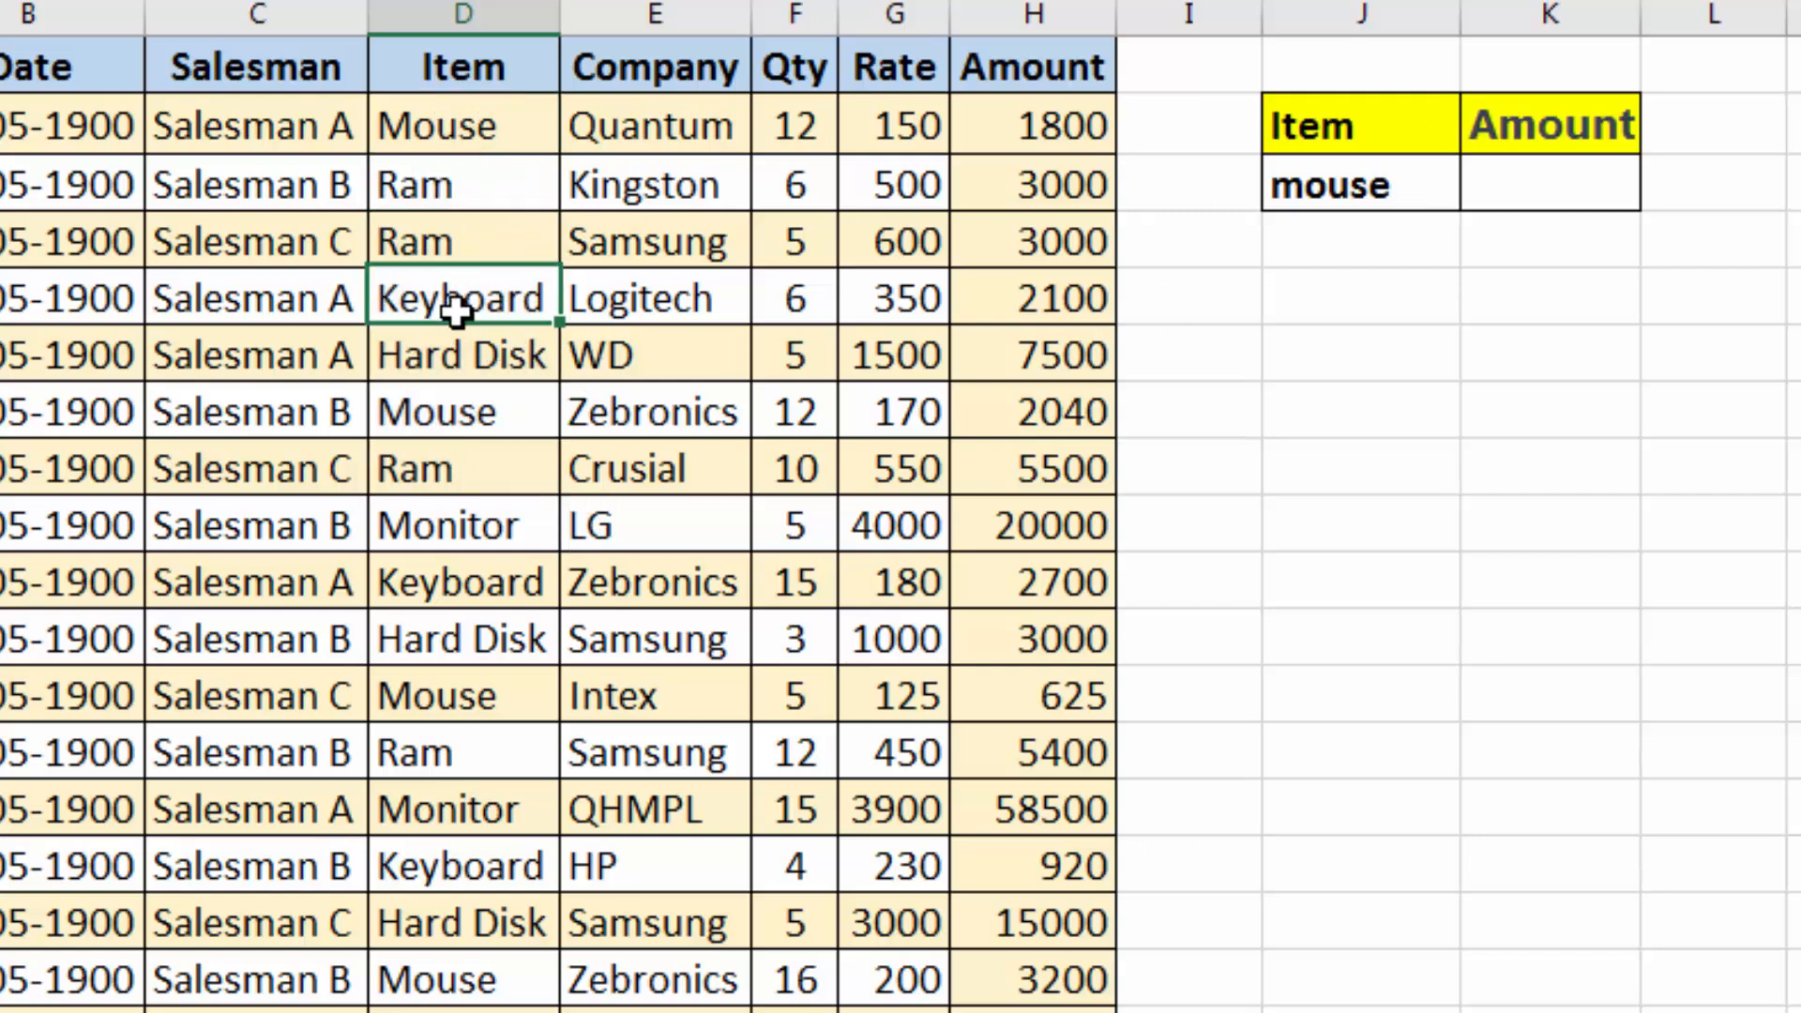
click(1506, 192)
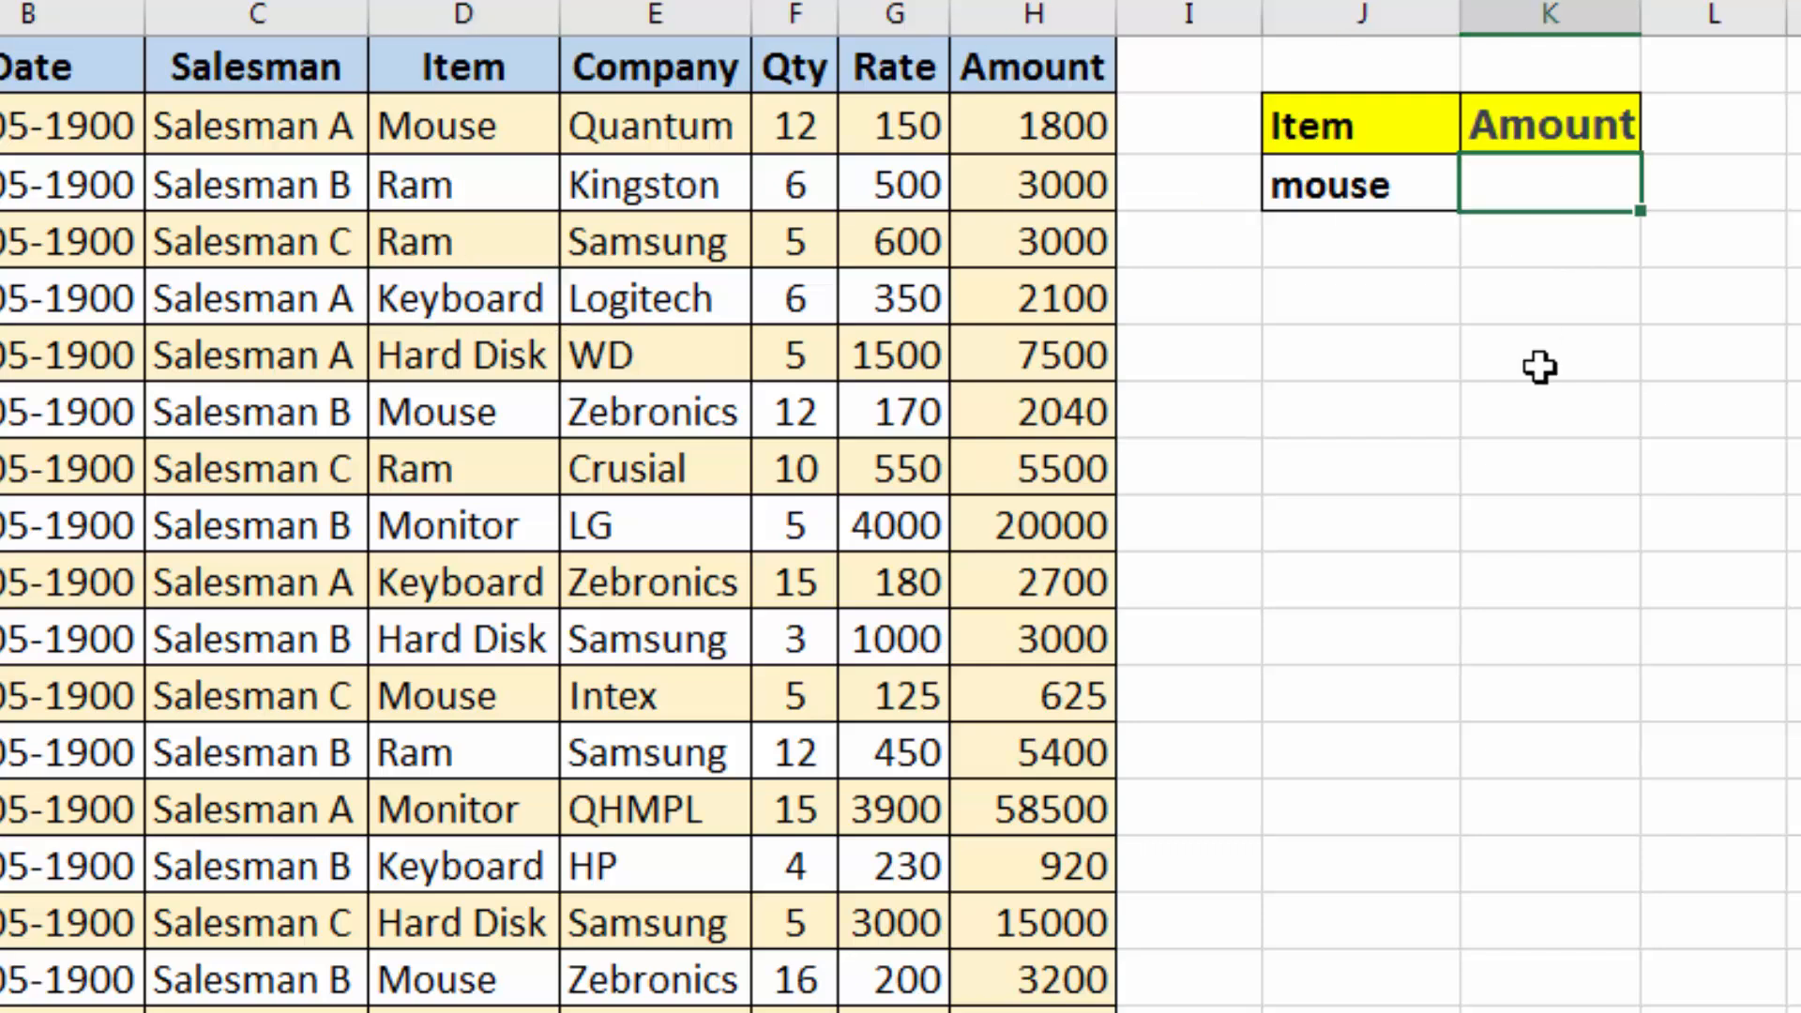
scroll(1539, 368, down, 8)
scroll(1539, 368, up, 7)
scroll(1539, 368, up, 1)
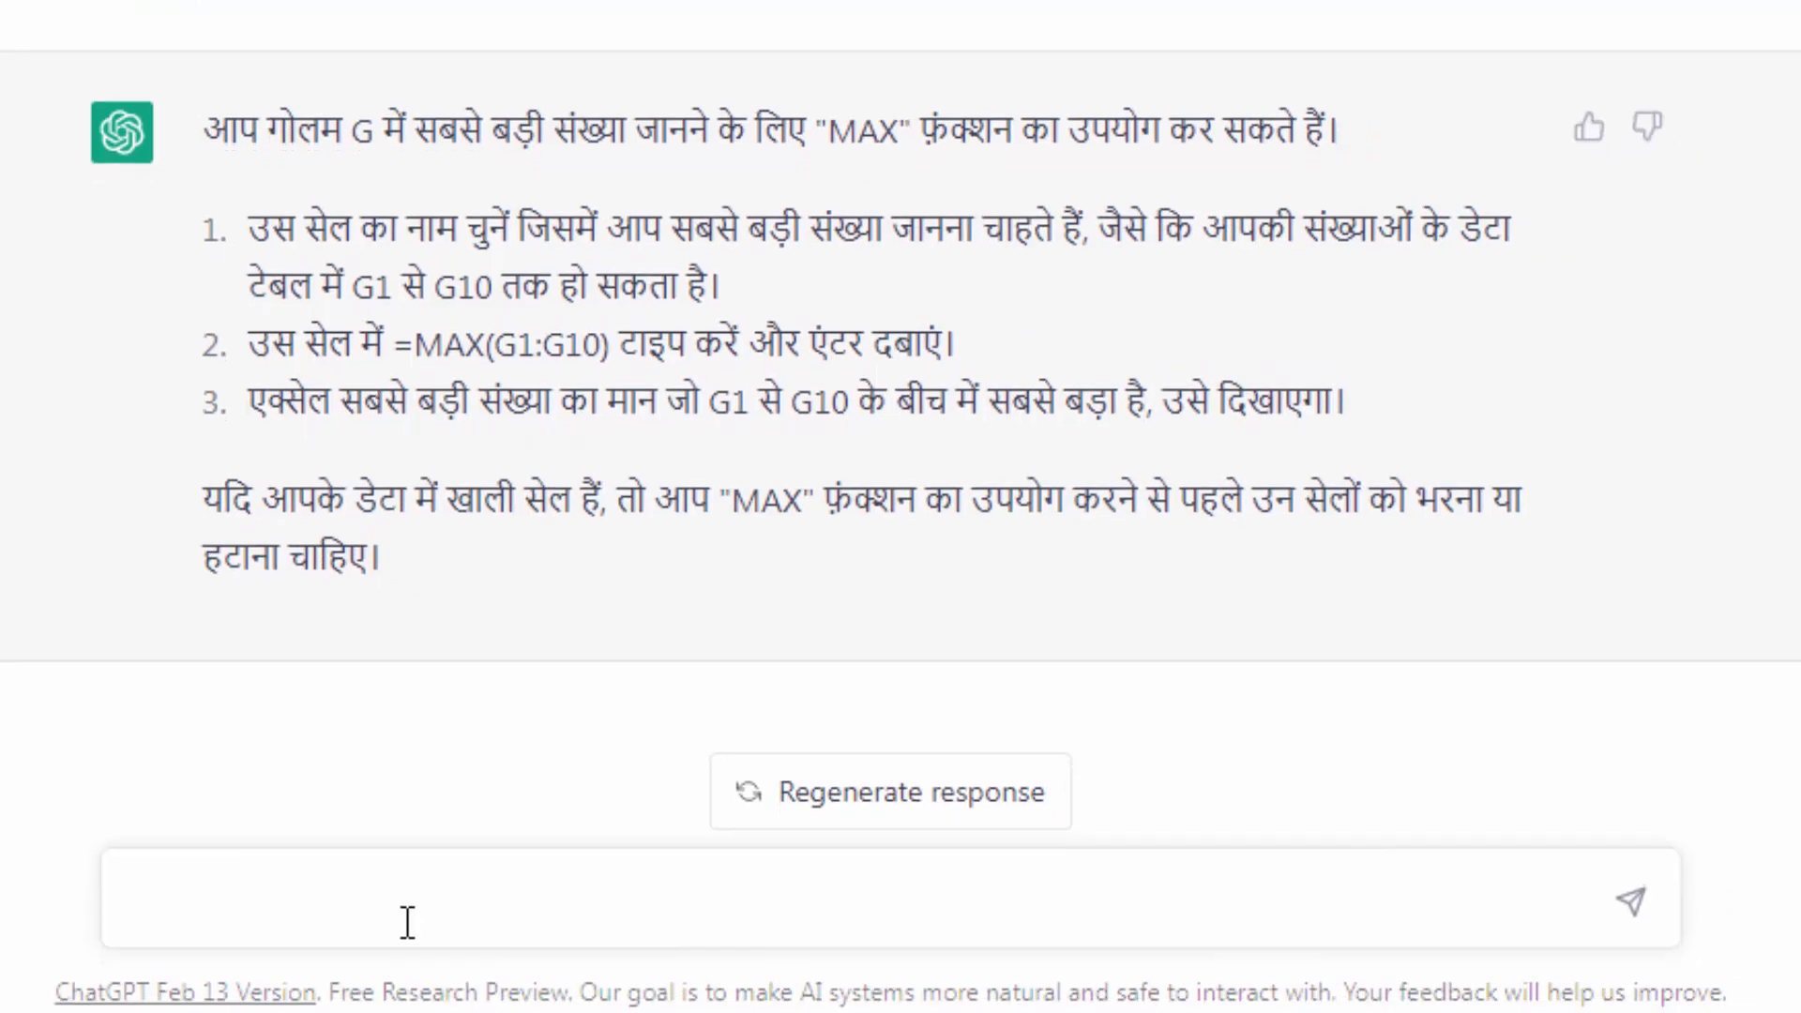
- Switch to ChatGPT and begin a question with "excel me mere paas data usme mere paas d column me item hain or h column me amount hai"
text(xcel me)
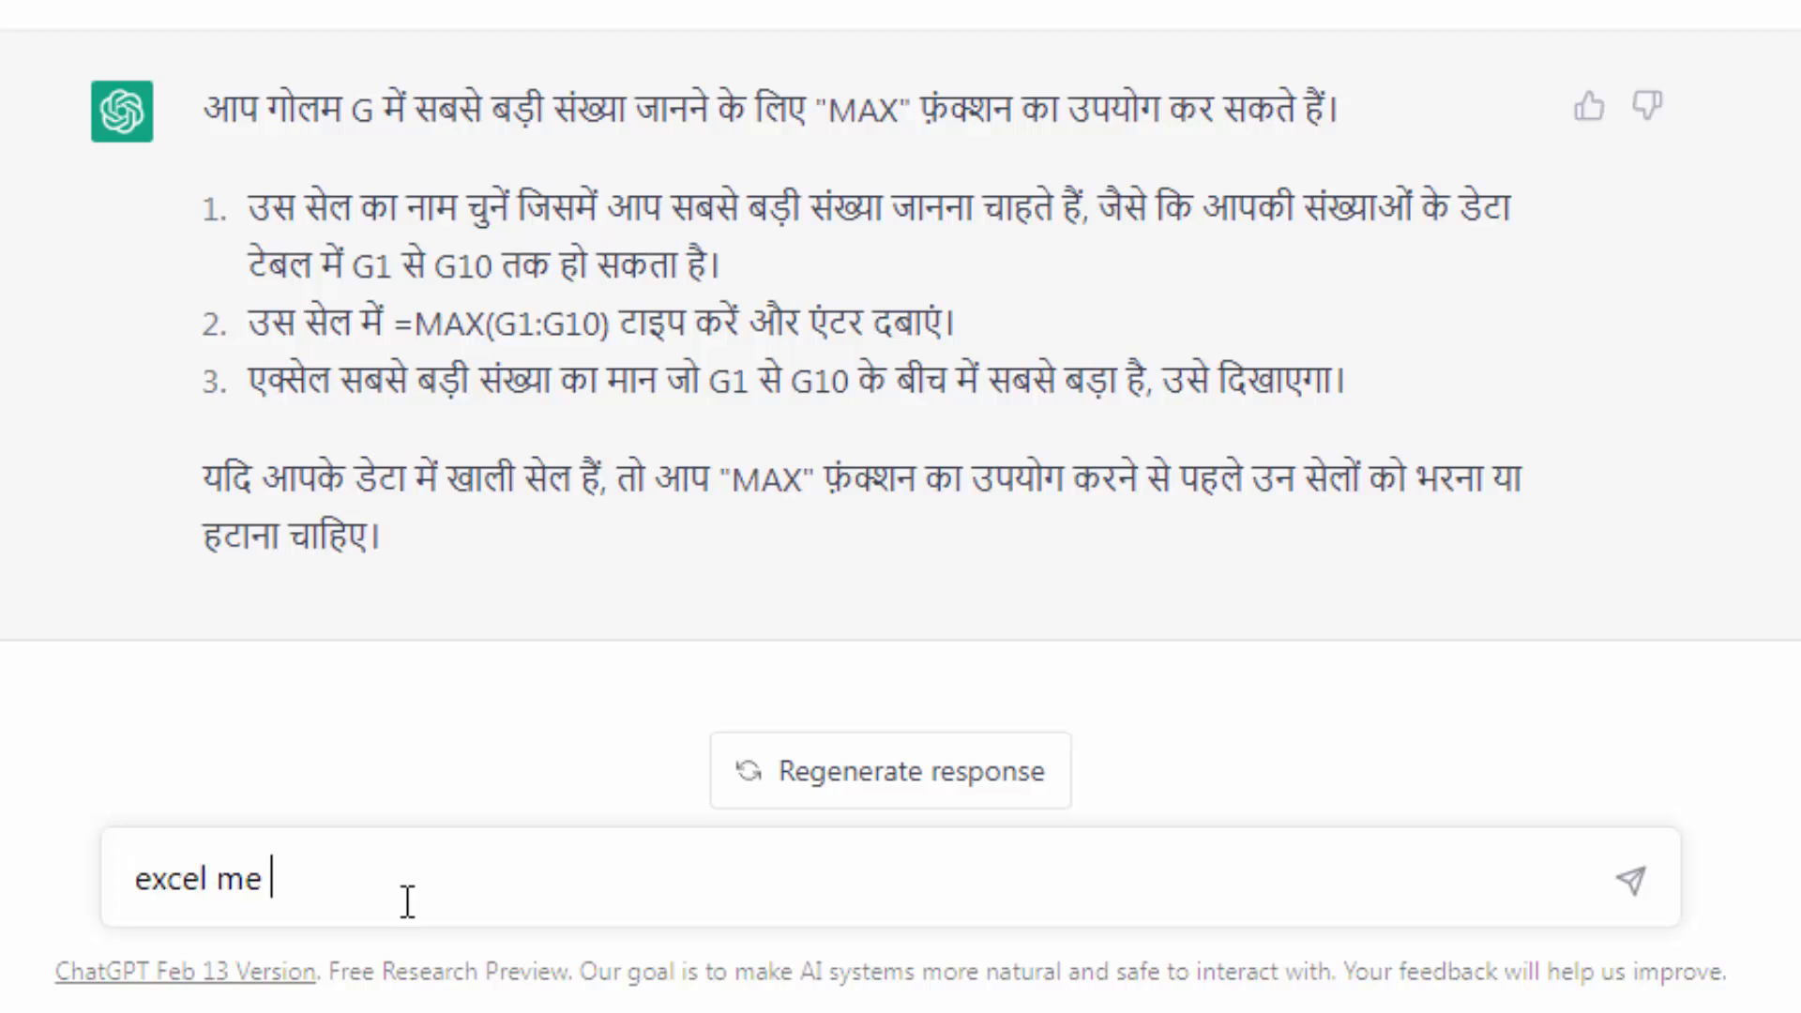
text( mere paas data)
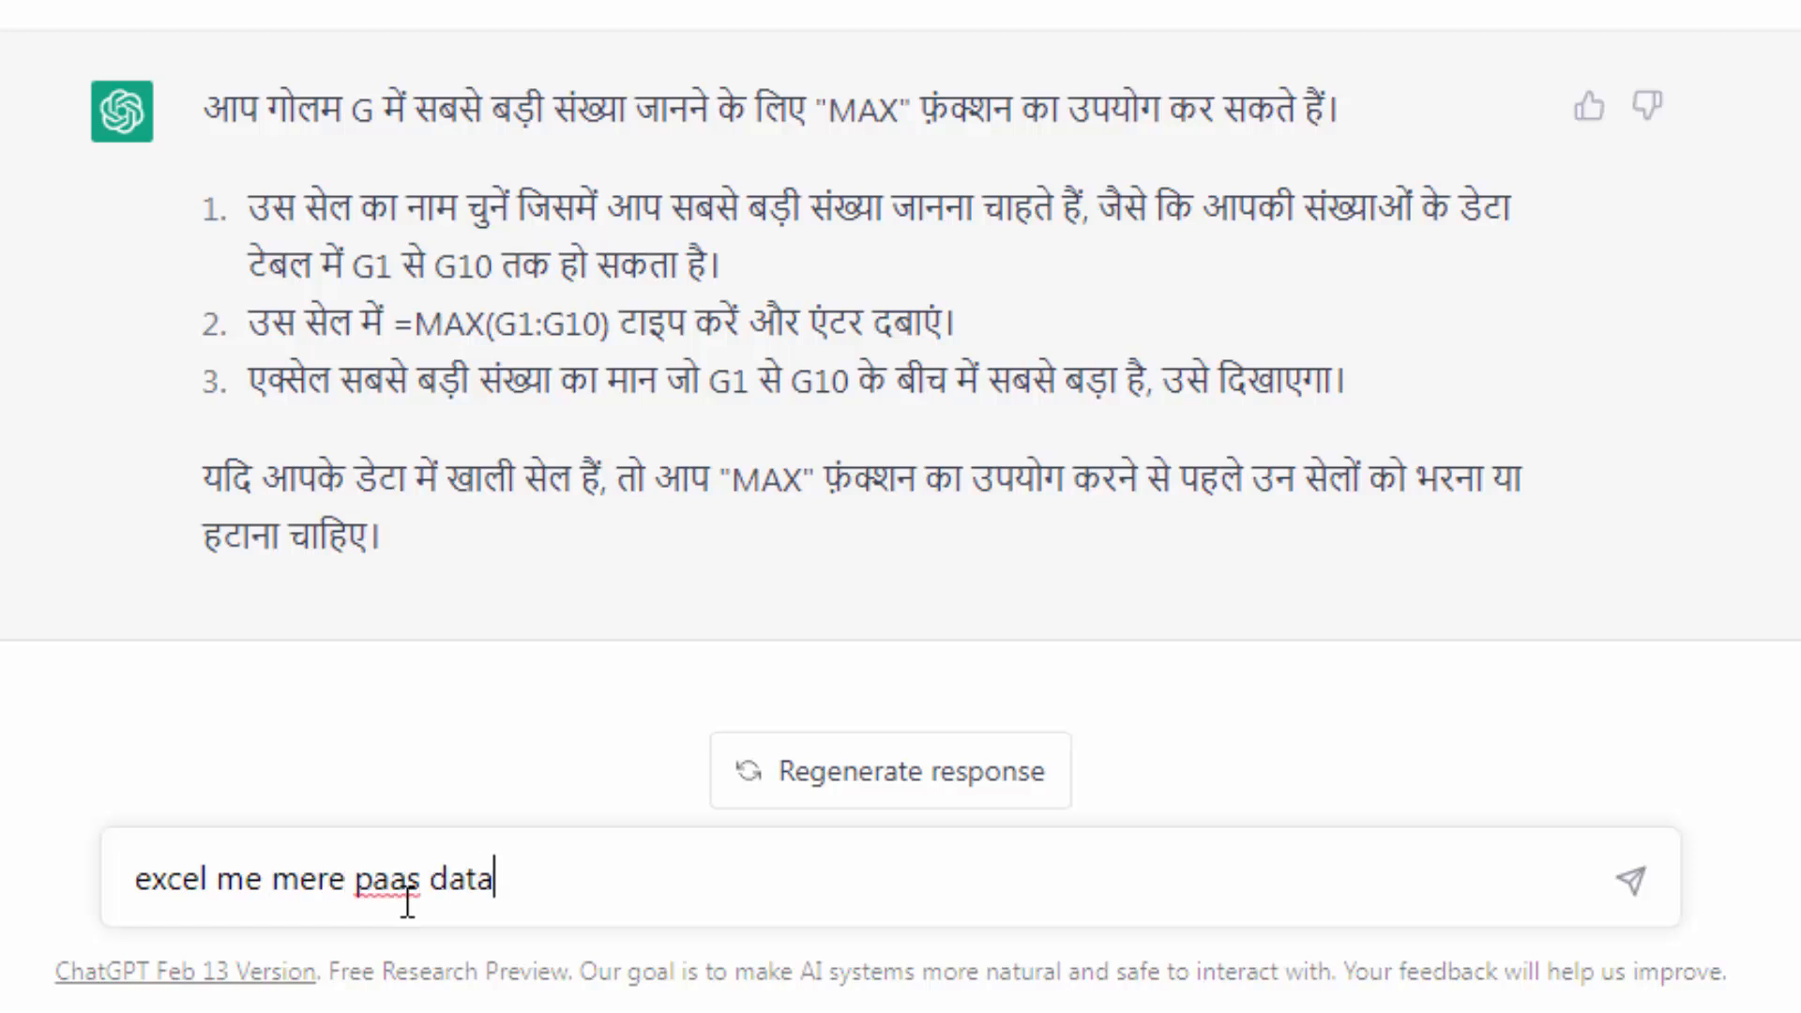
text( usme mere paas d colum)
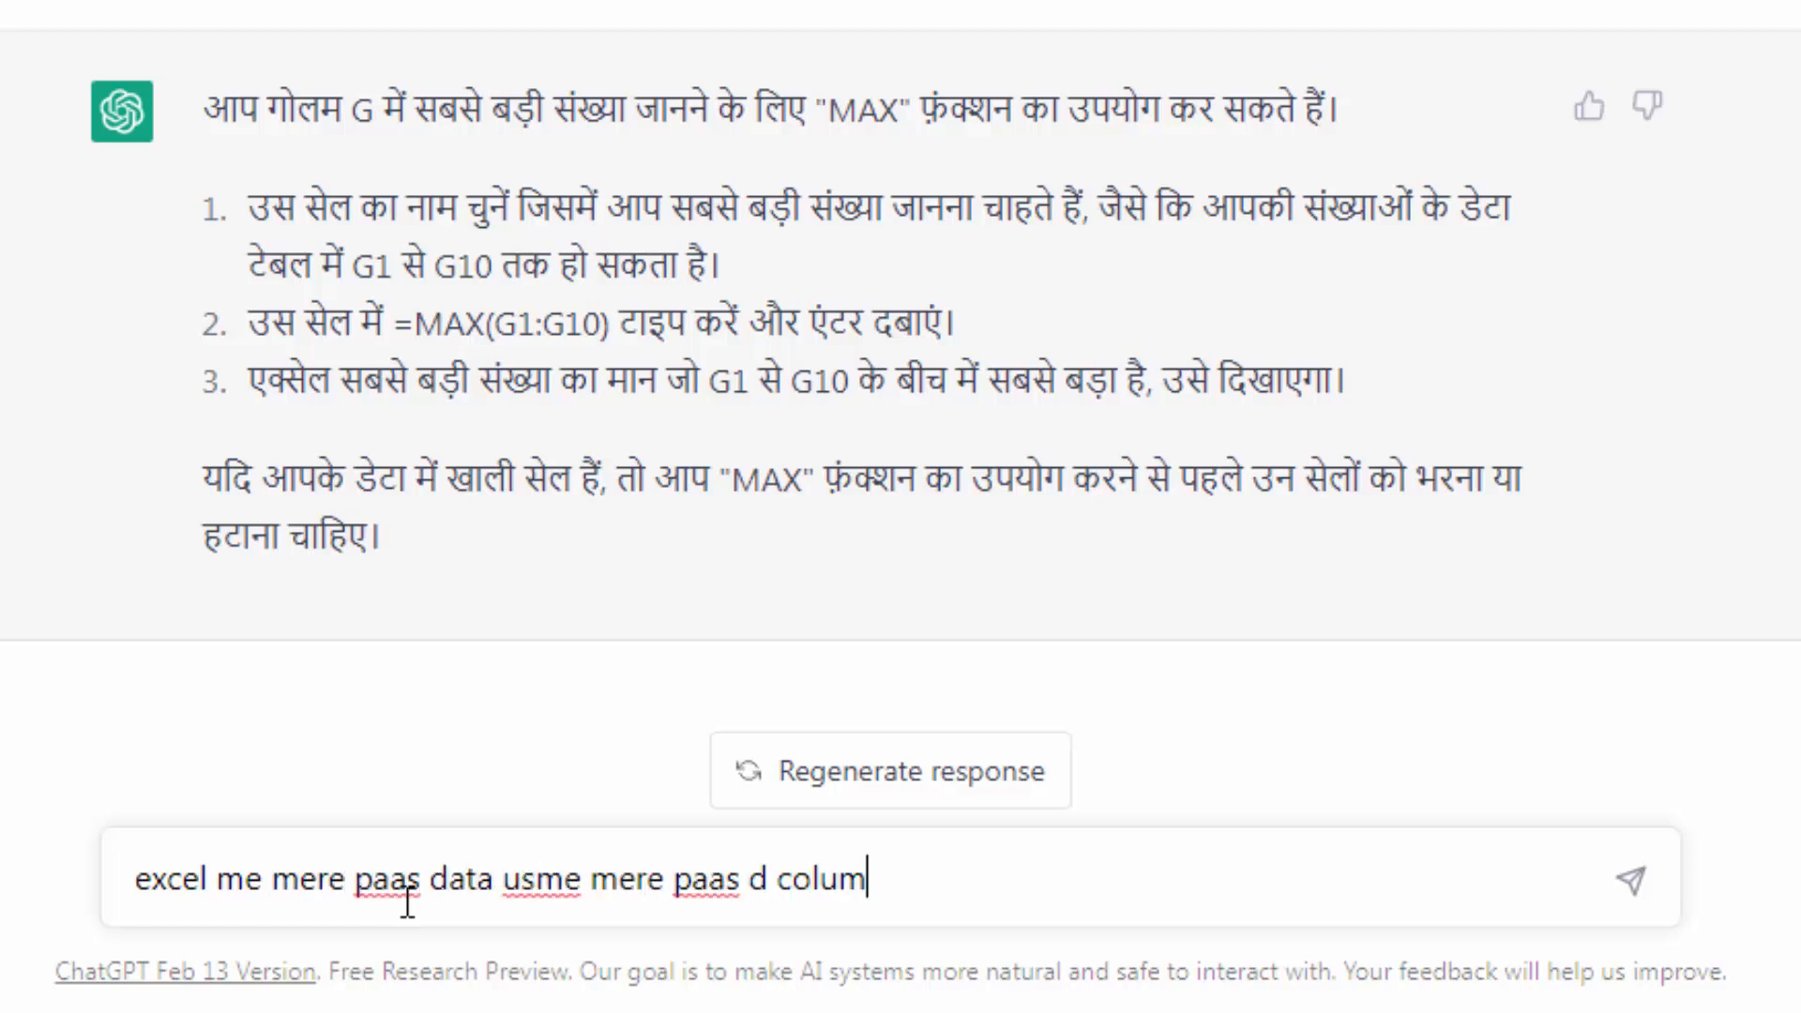
text(n me item hain or h column me amount h)
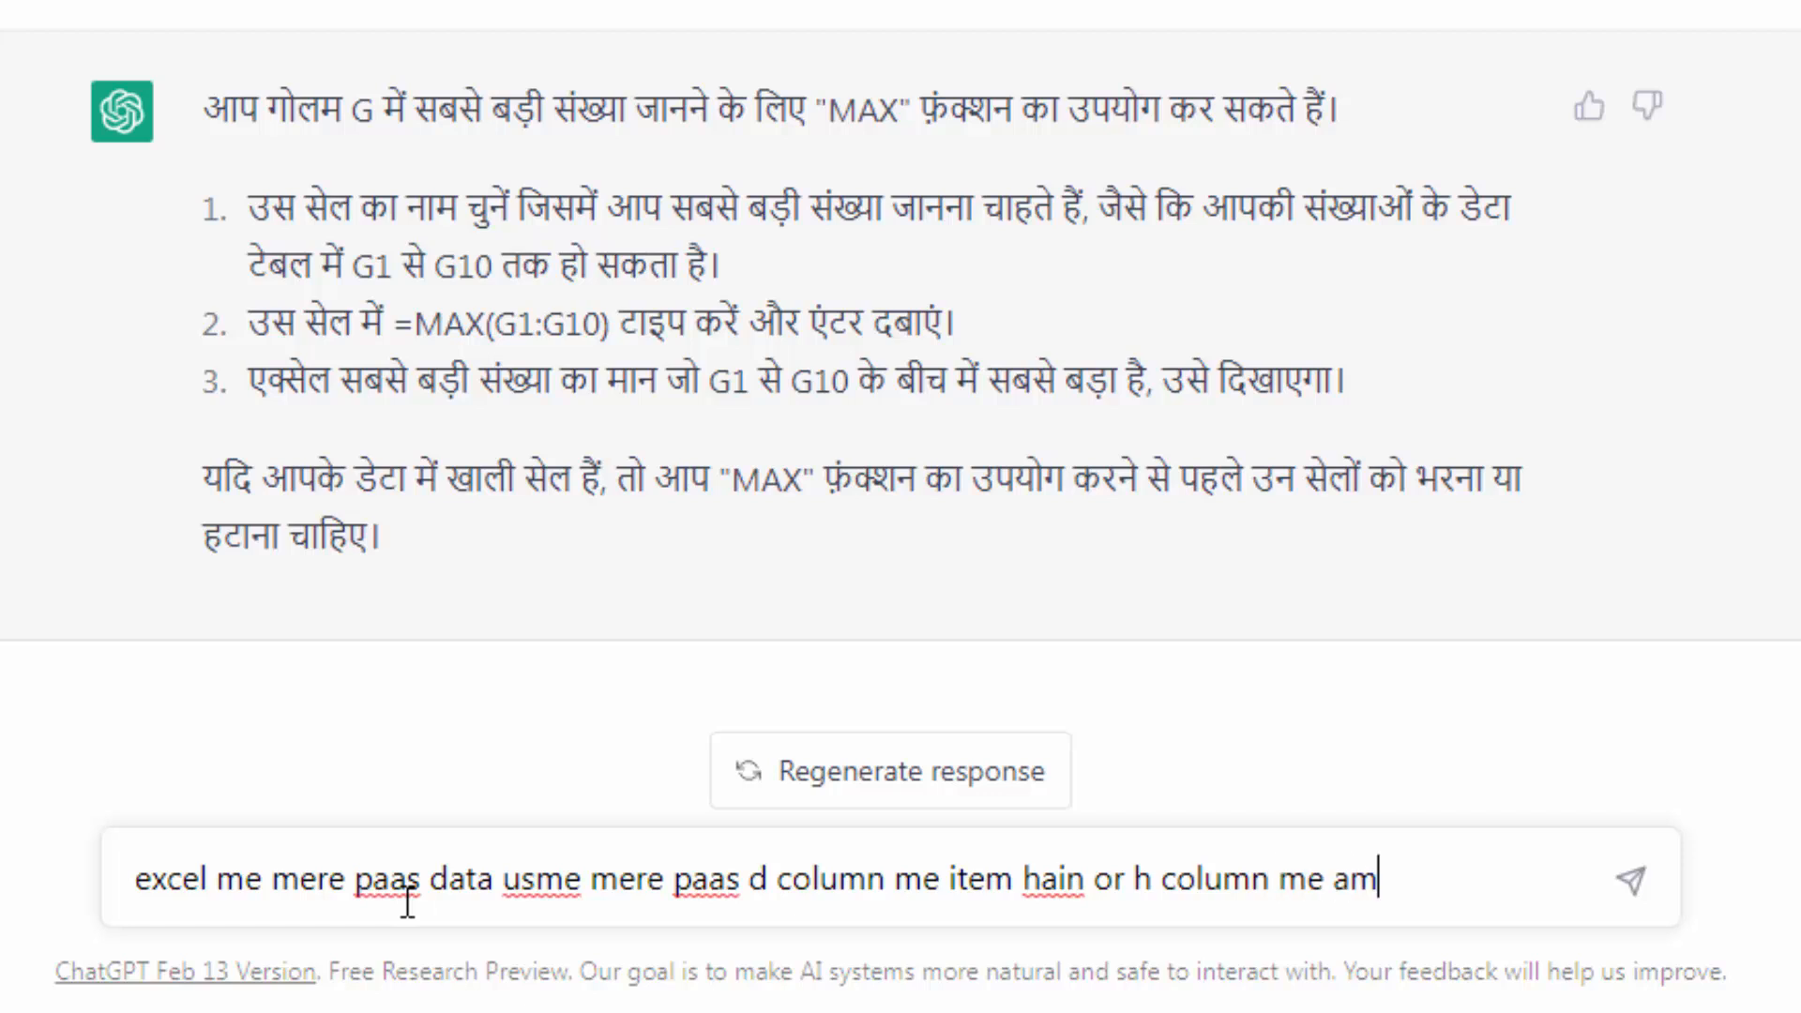
text(ai)
- Add "isme se mujhe mouse item ka total karna hai kya formula hoga", insert "hai" after "data", and send the question
text(isme se mujhe mouse item ka total karna hai kya formula hoga)
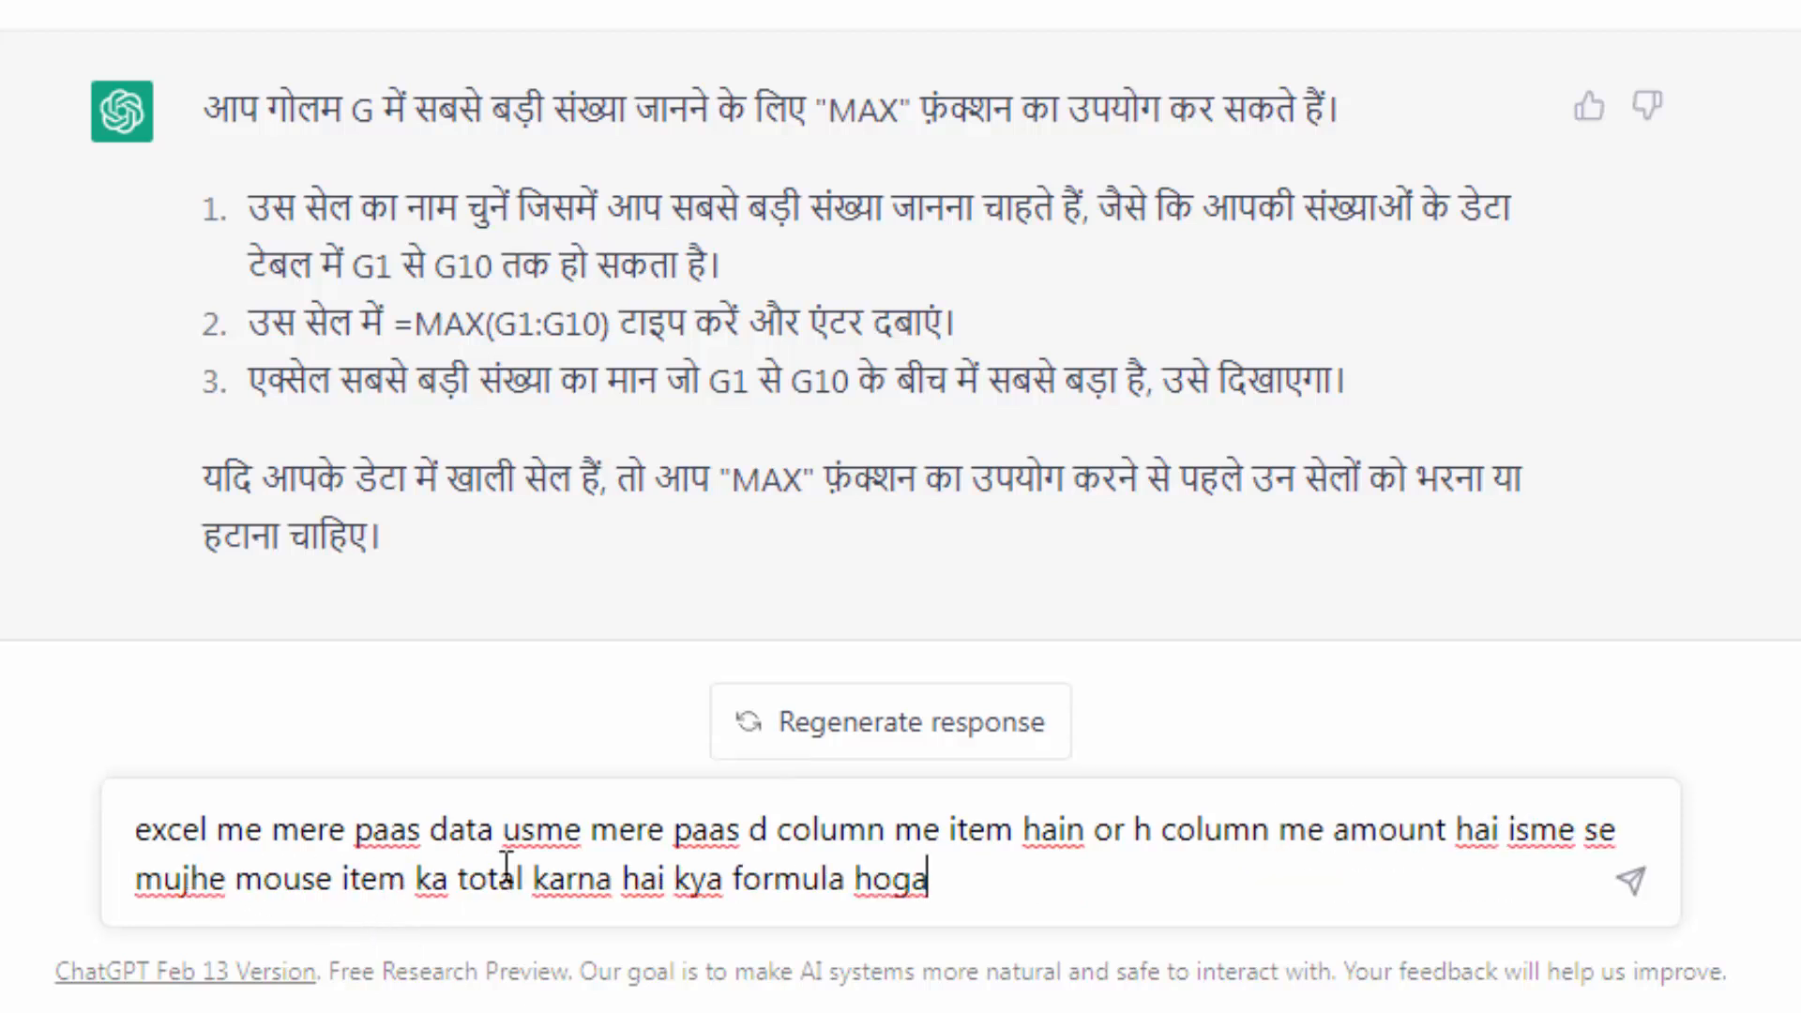
click(504, 829)
text(hai)
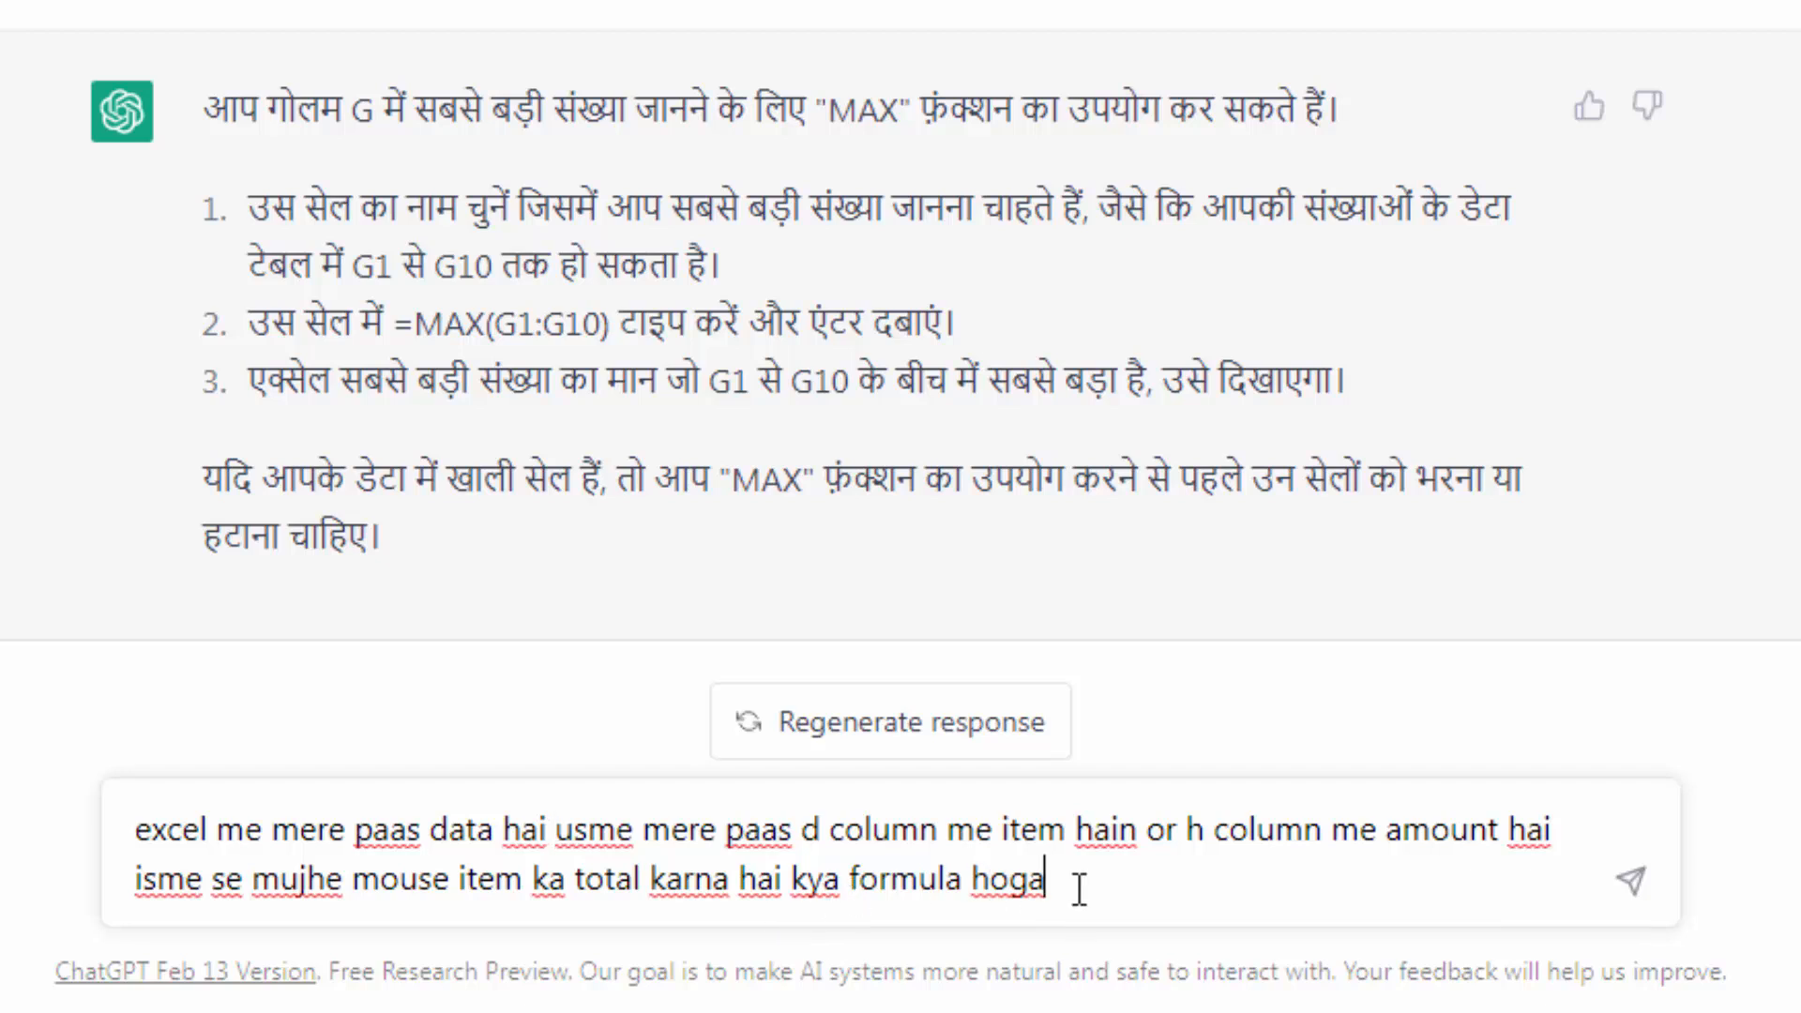
key(Return)
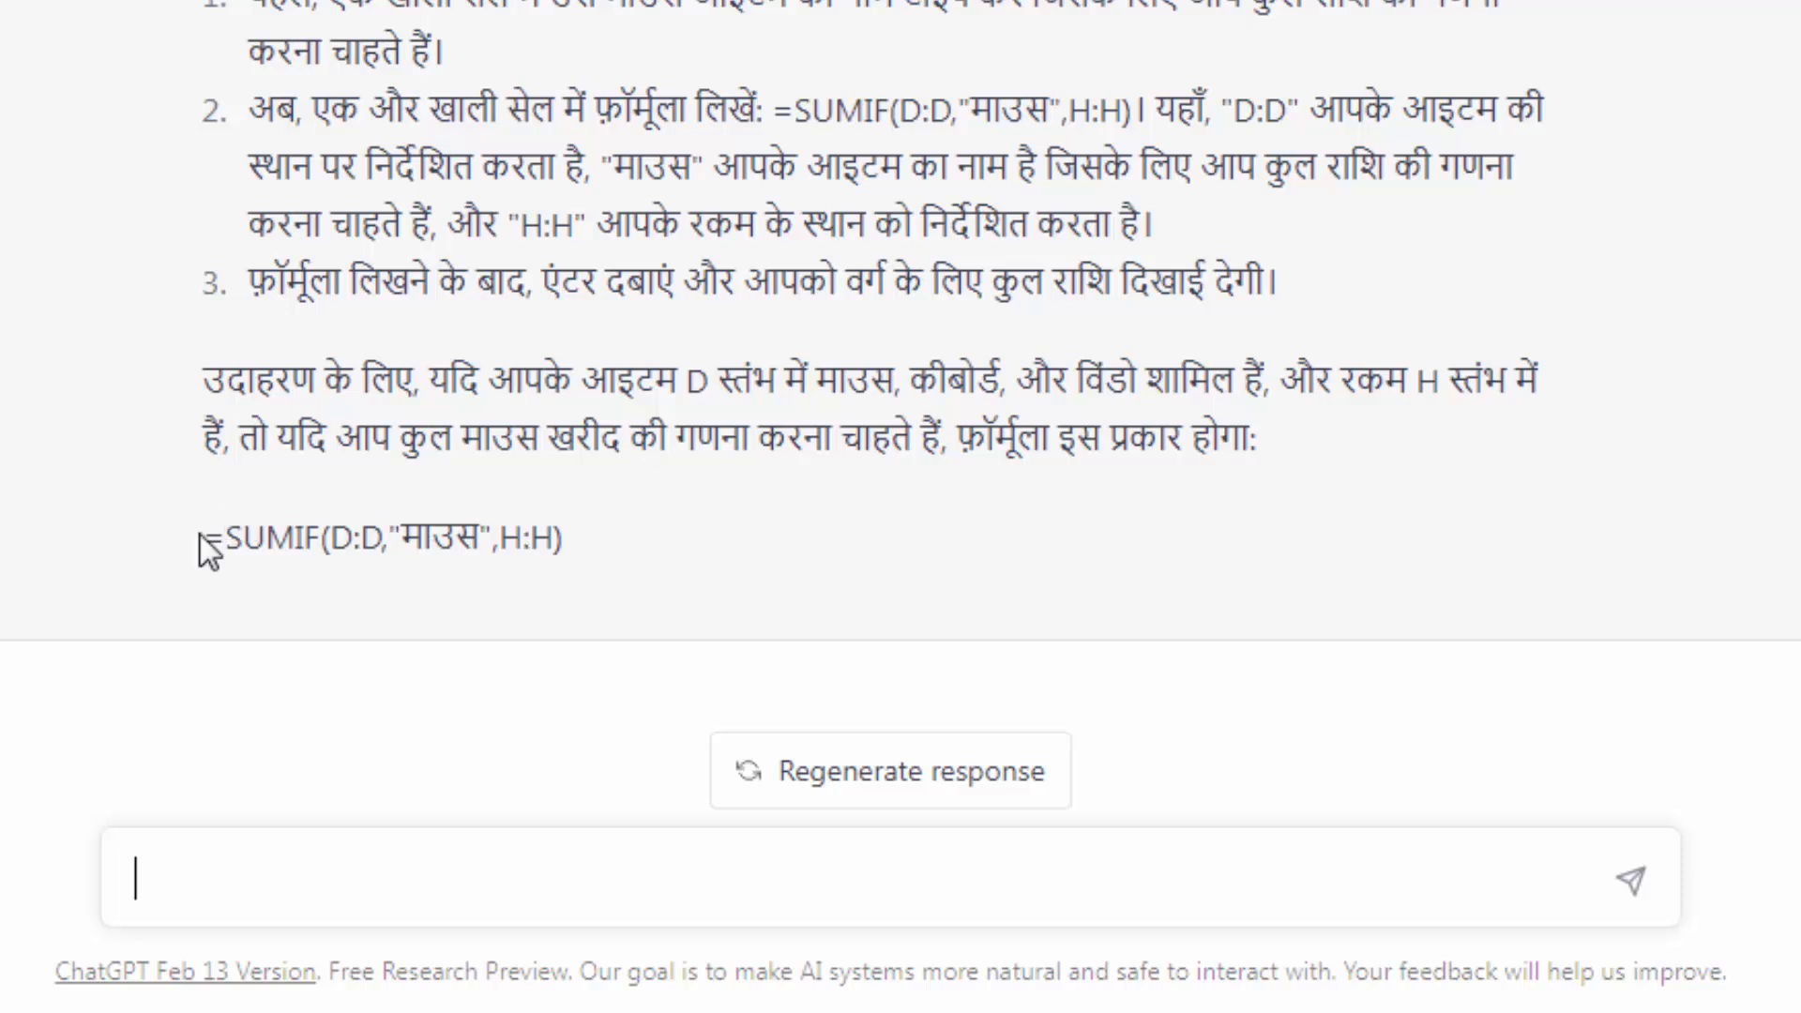
- Copy the suggested SUMIF formula into the Amount cell beside mouse and set its criterion to "mouse"
drag(203, 536, 575, 542)
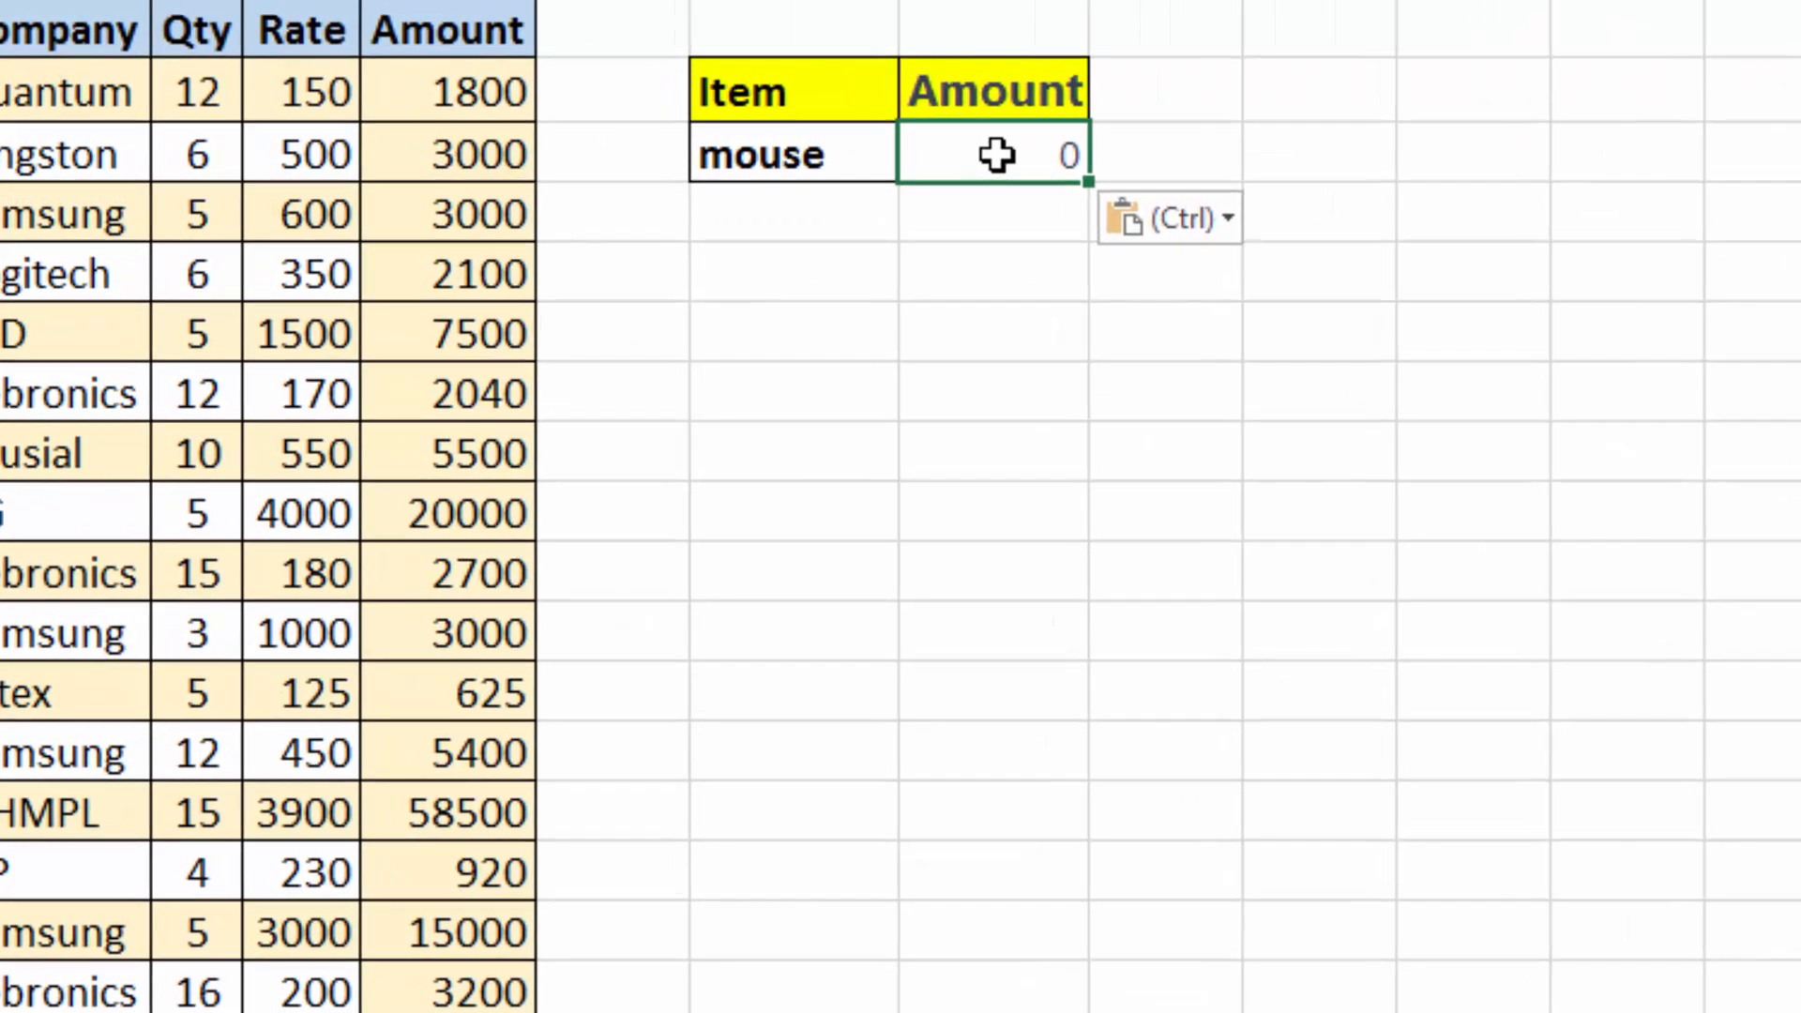
double_click(851, 132)
click(1227, 161)
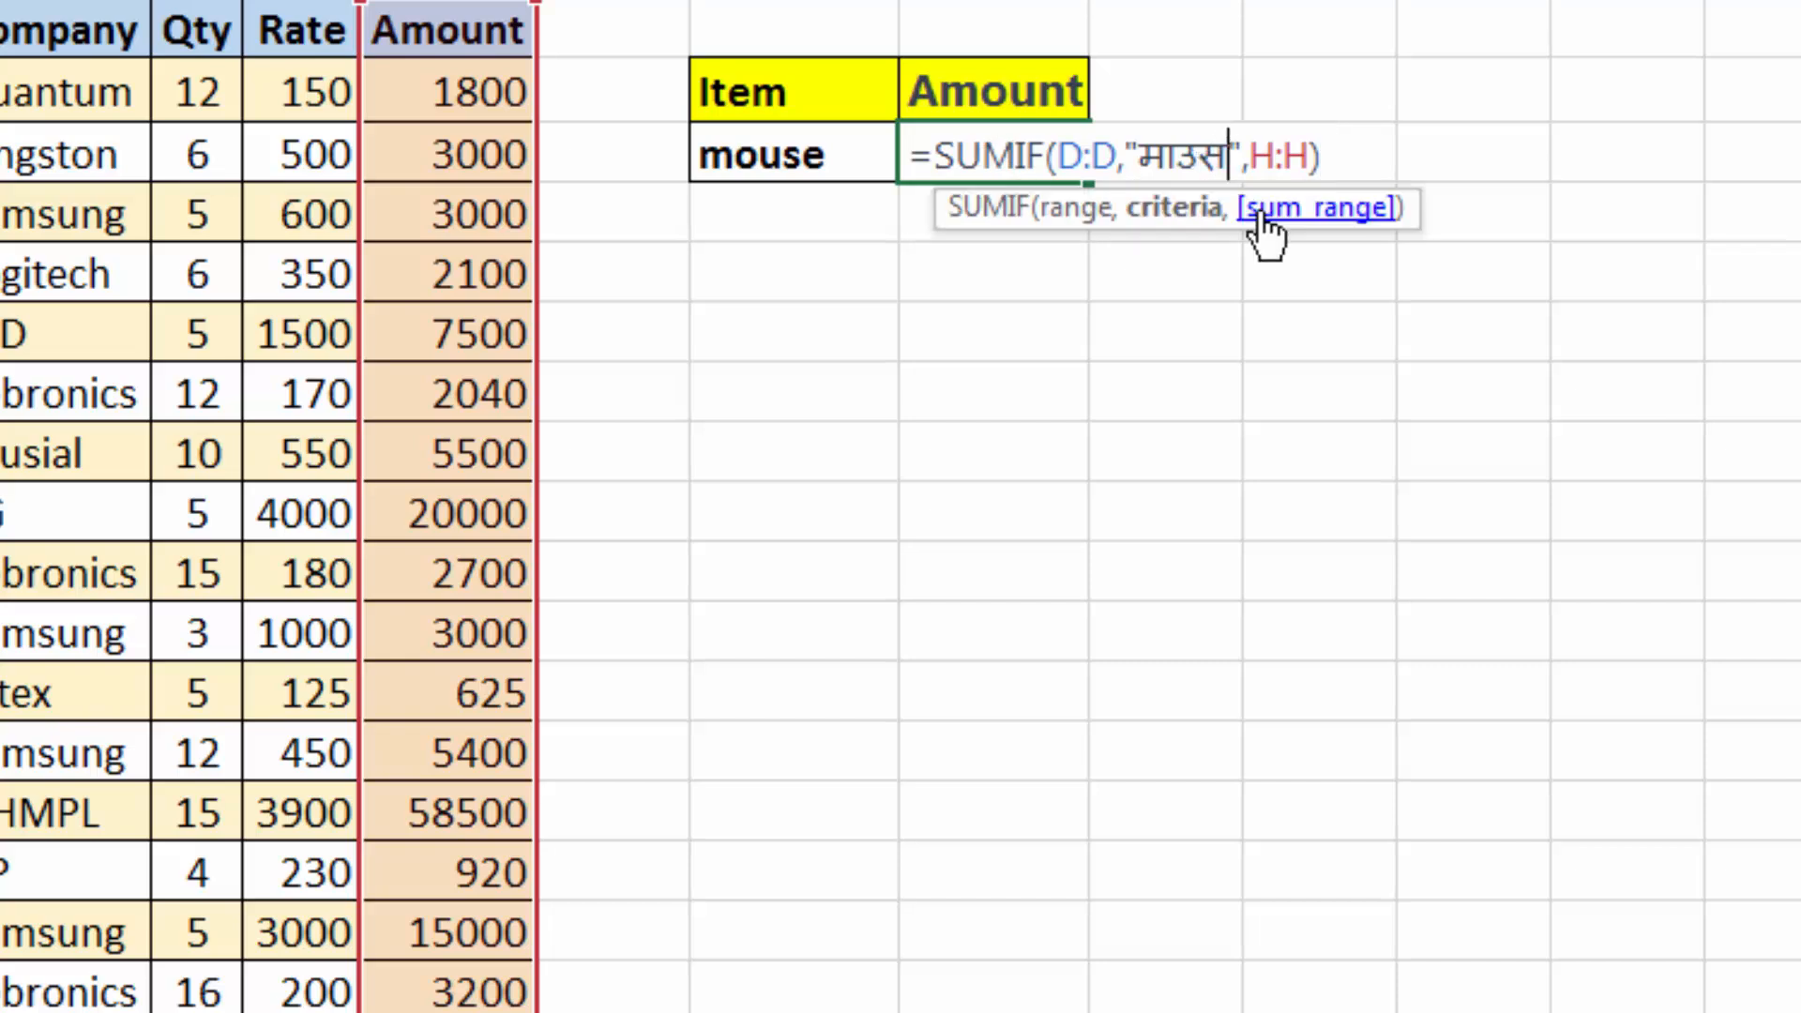
key(BackSpace)
key(BackSpace)
key(BackSpace)
key(BackSpace)
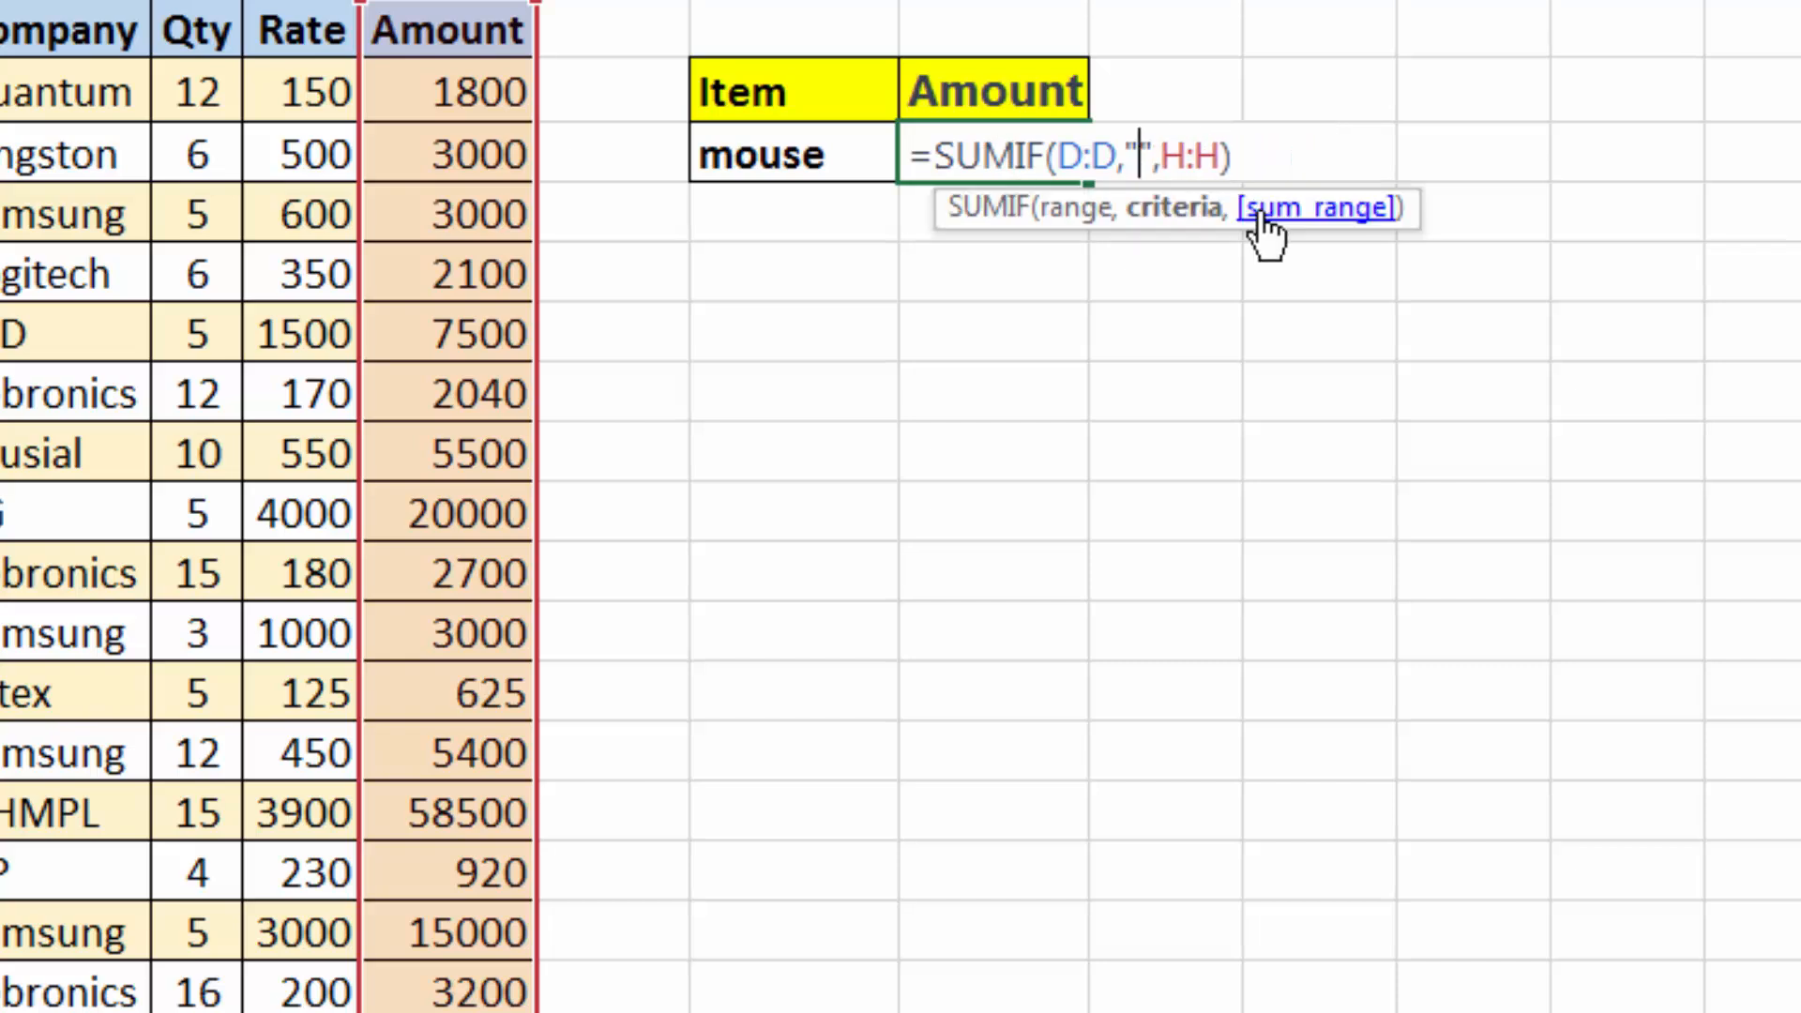
text(mouse)
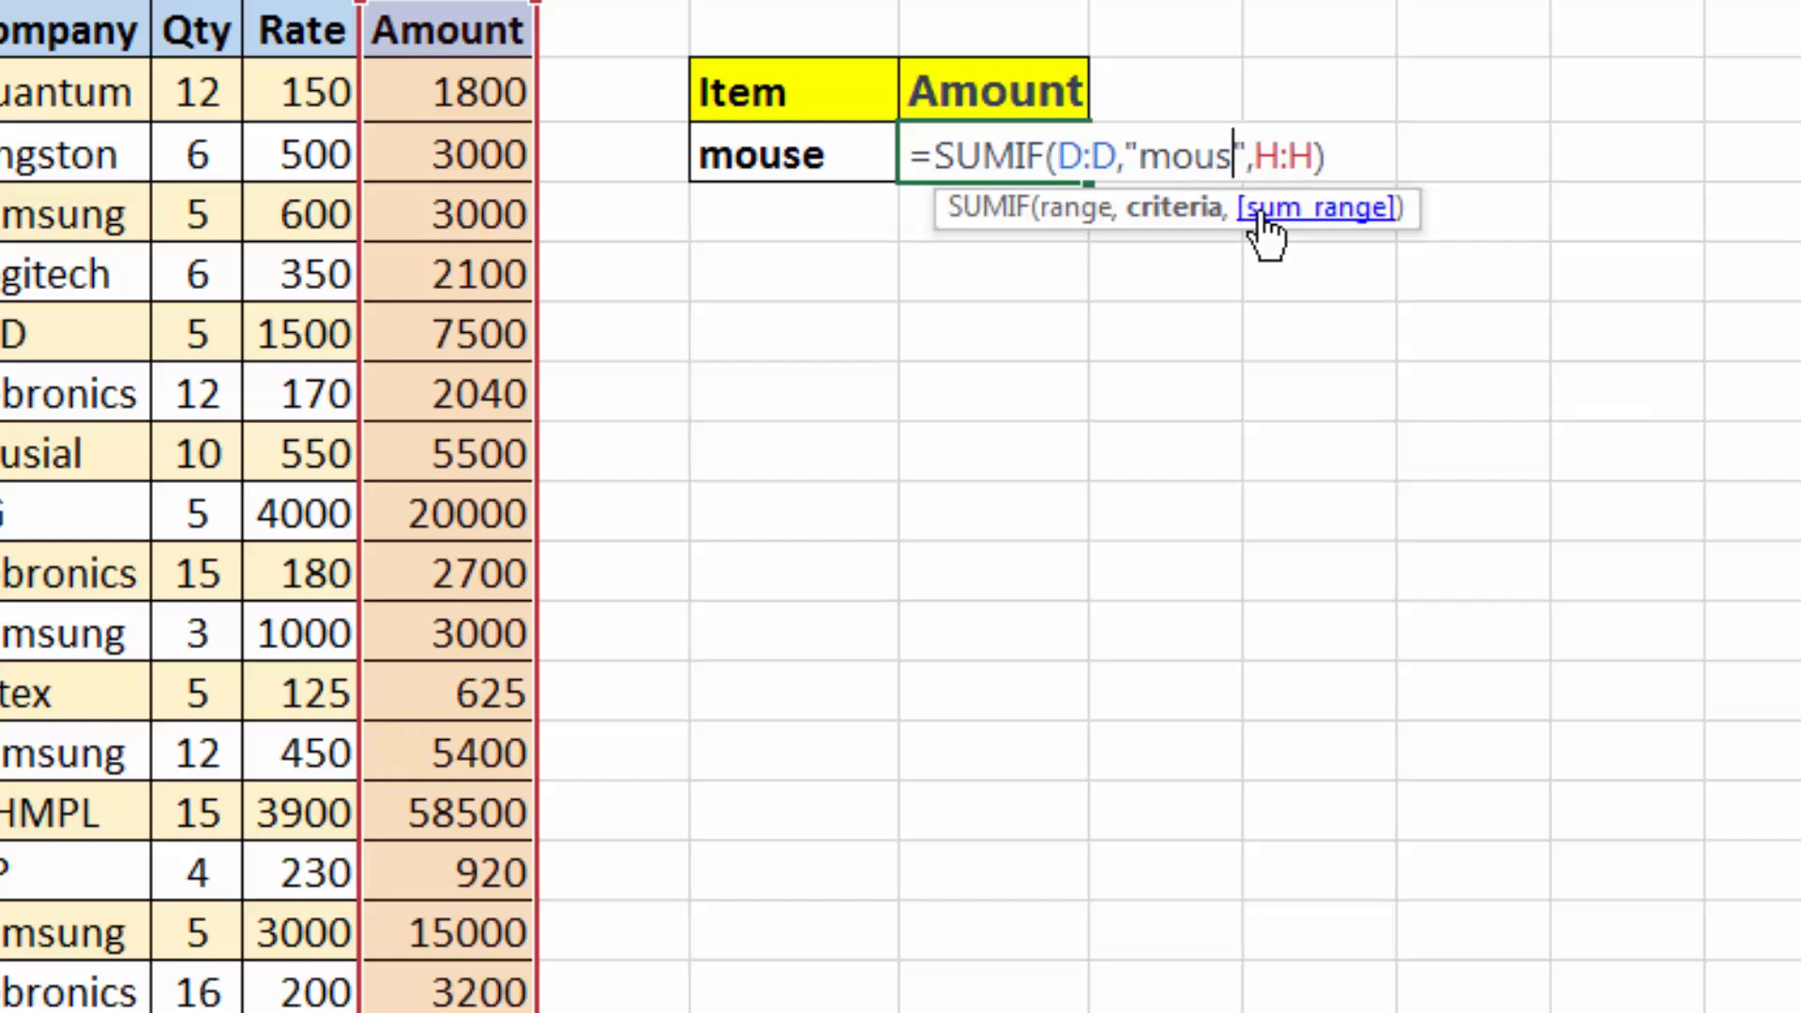
key(Return)
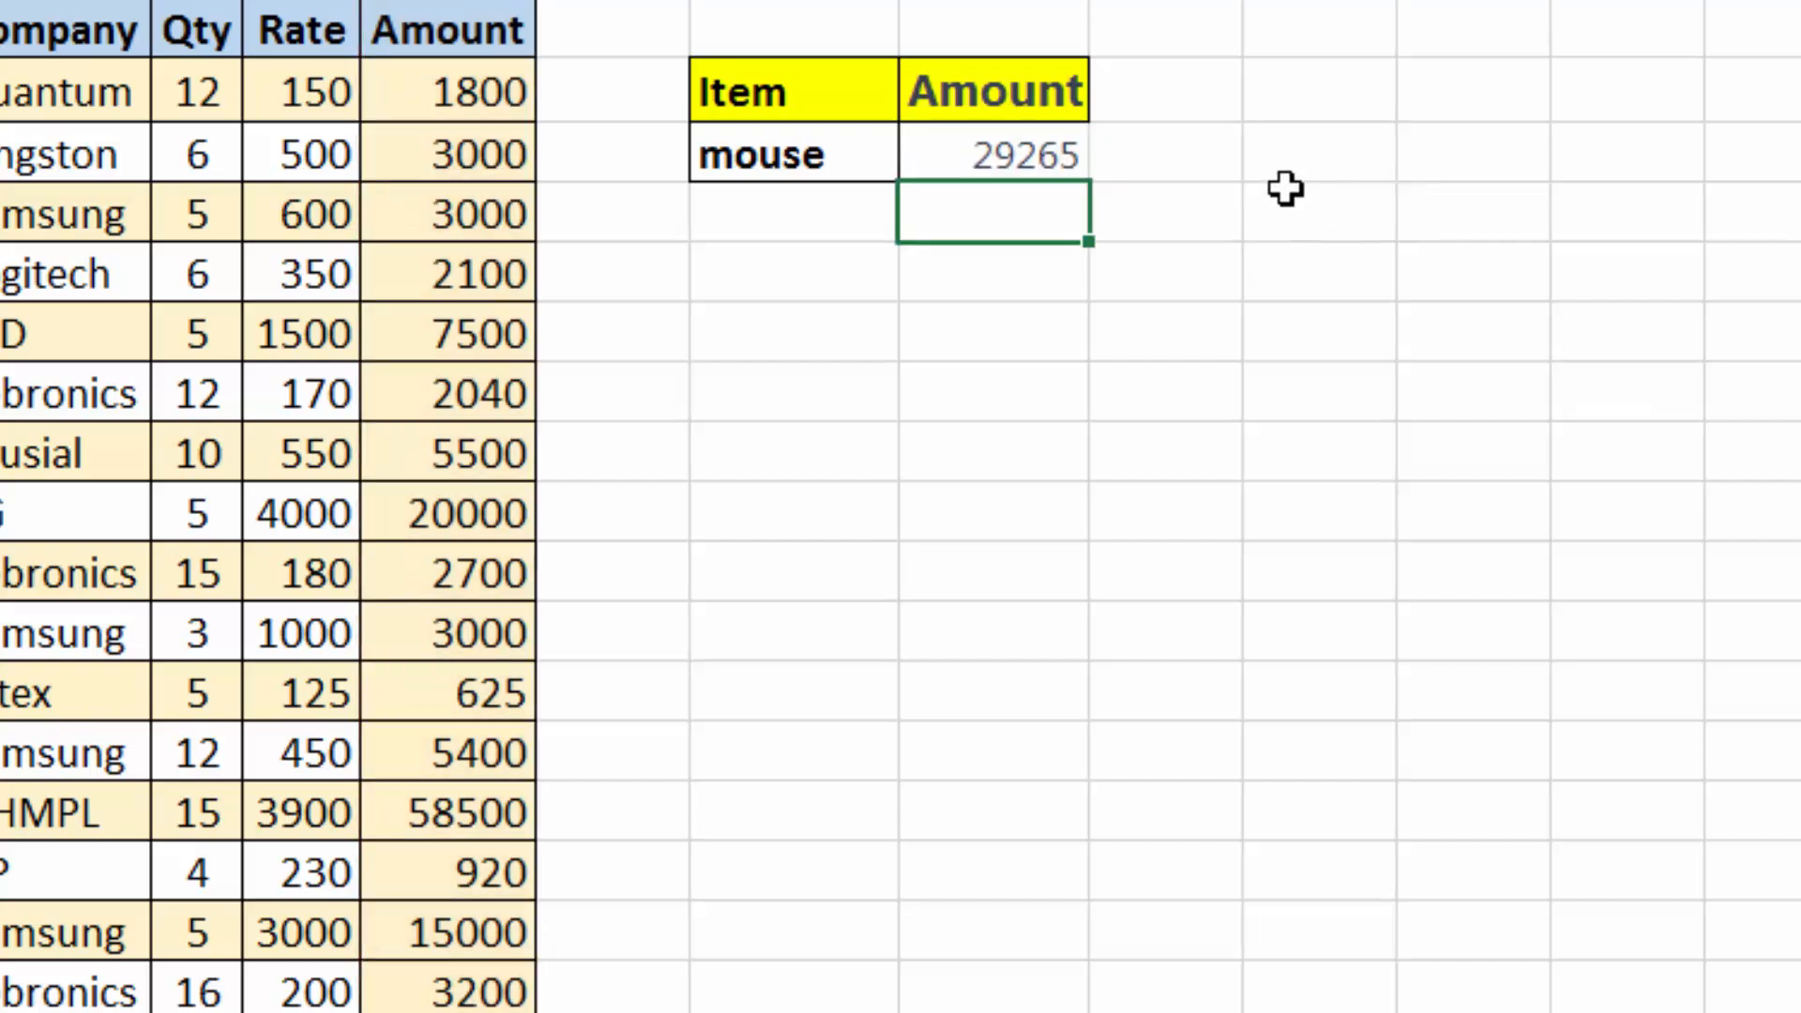
click(1050, 154)
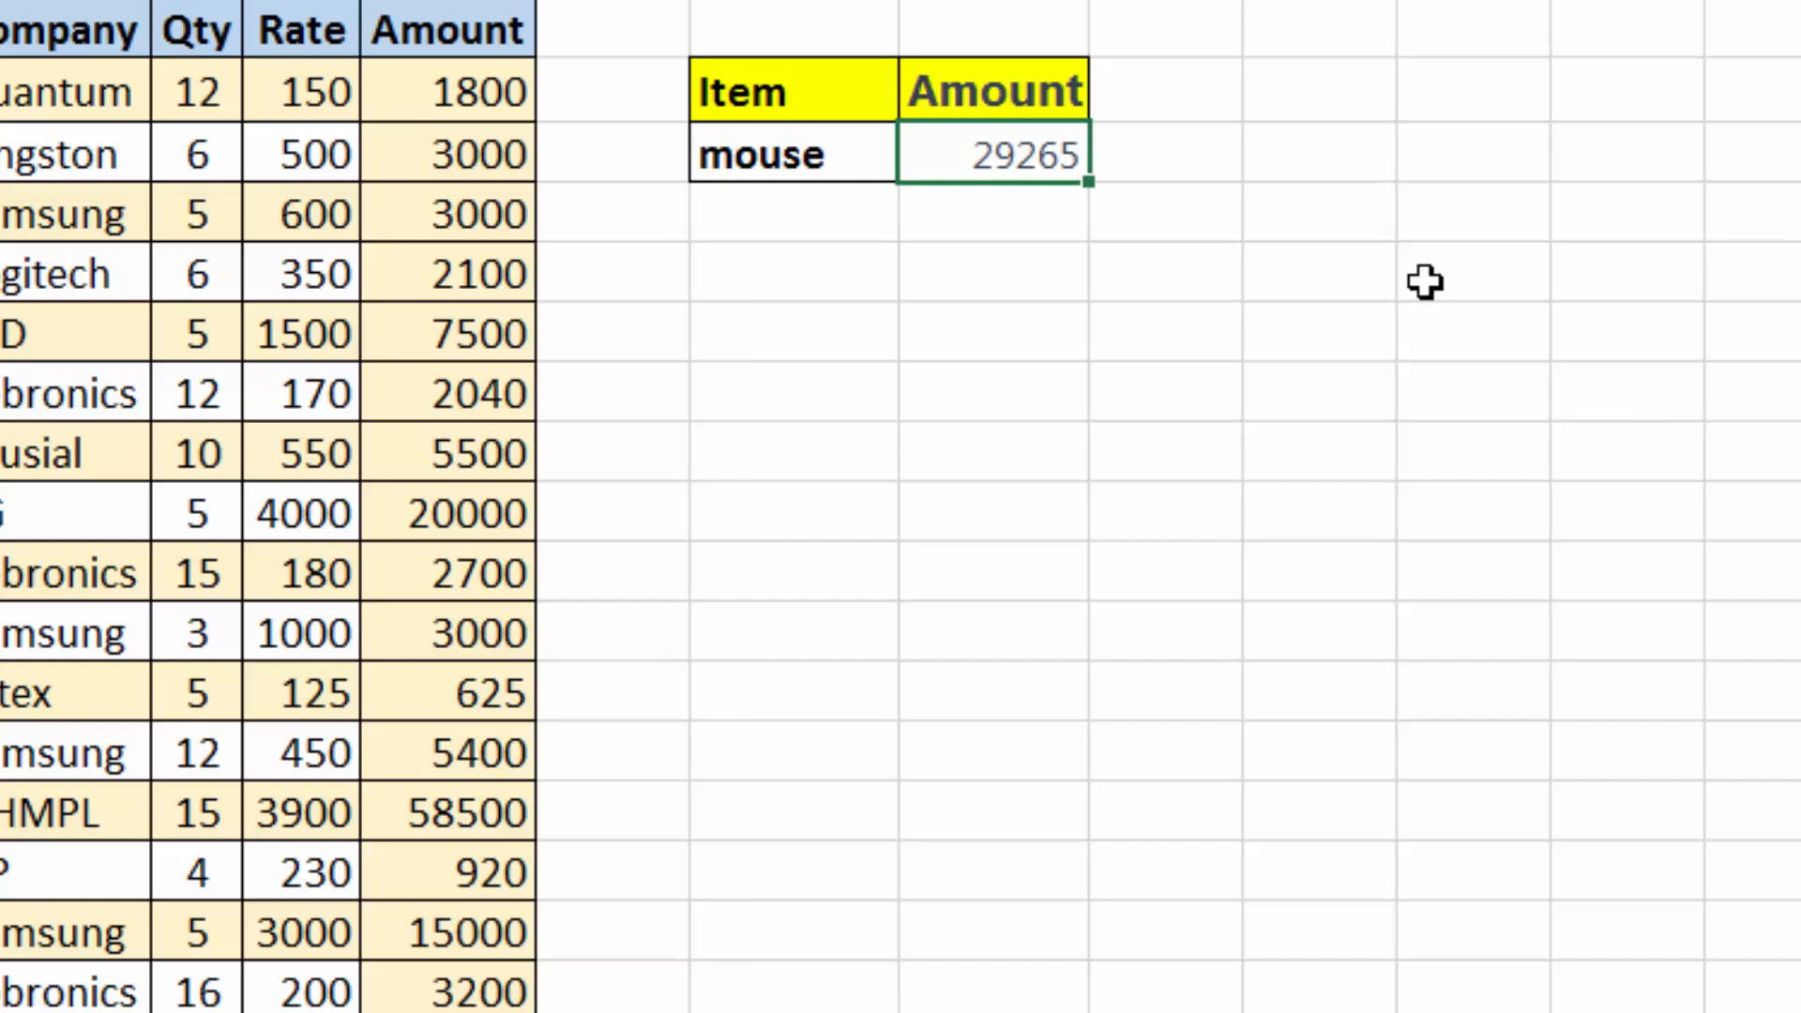
- Replace the quoted "mouse" criterion in the SUMIF formula with a reference to the item cell beside it
click(769, 157)
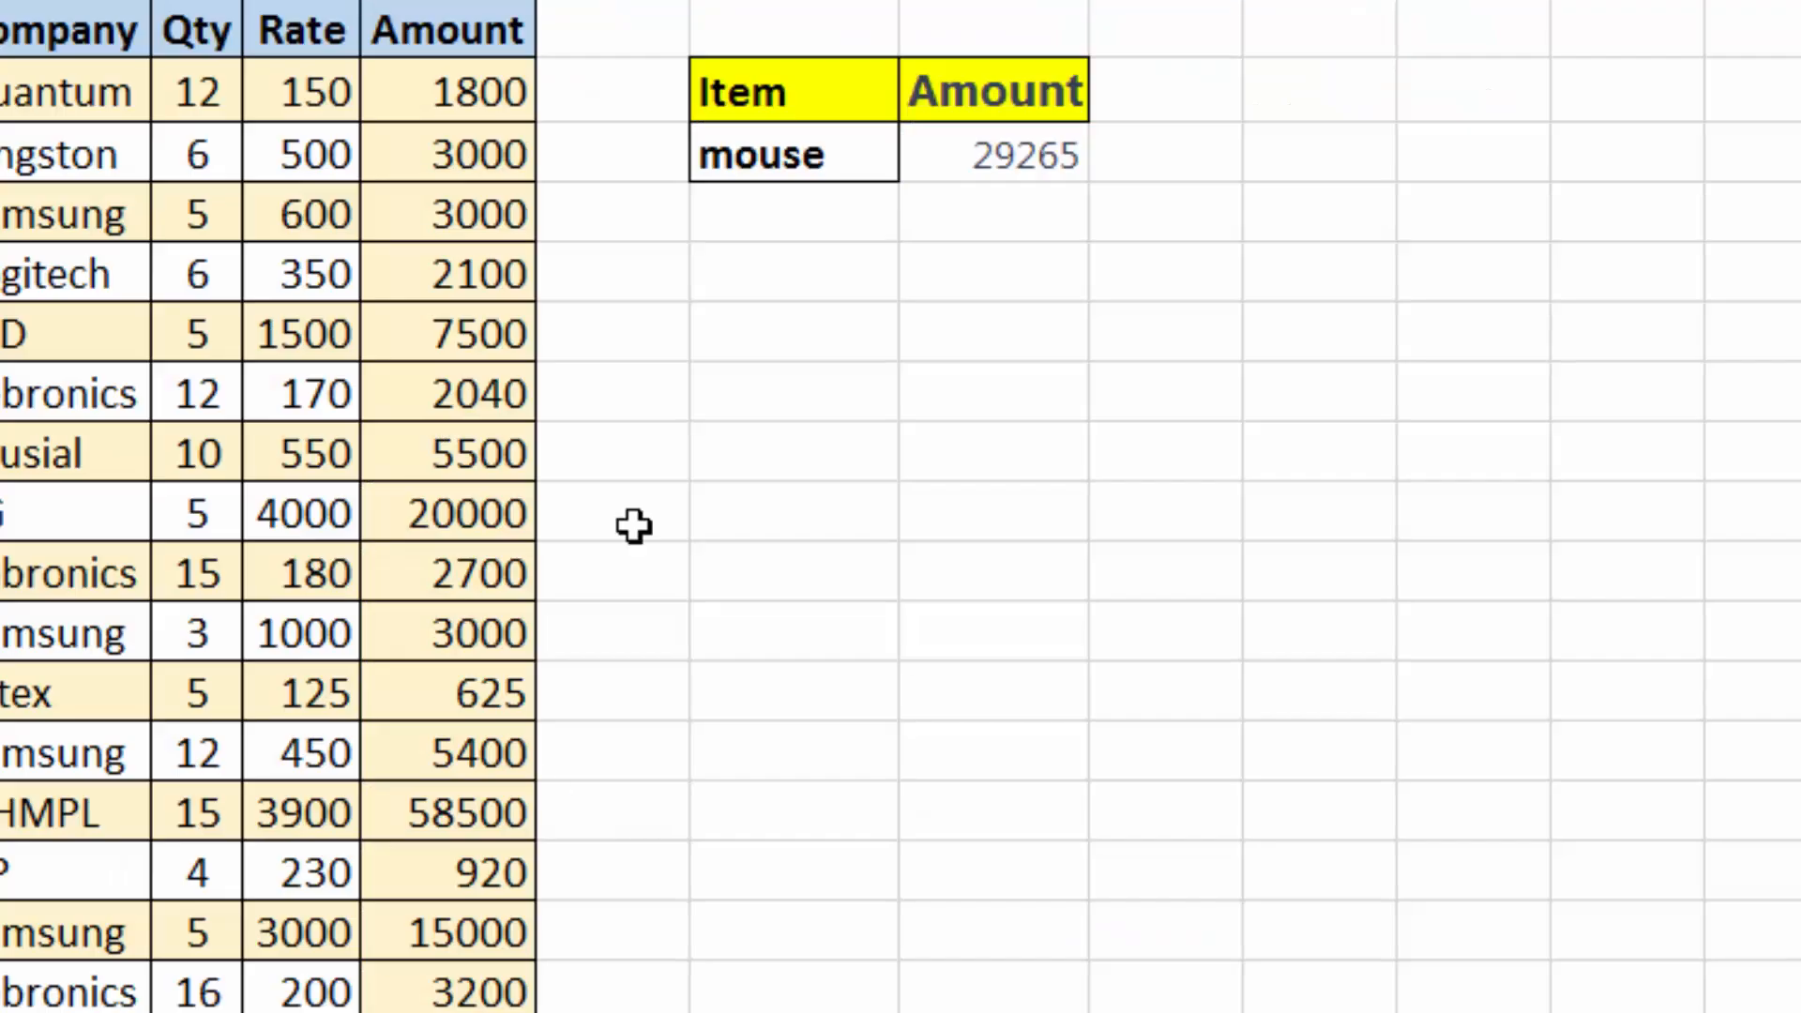
click(764, 135)
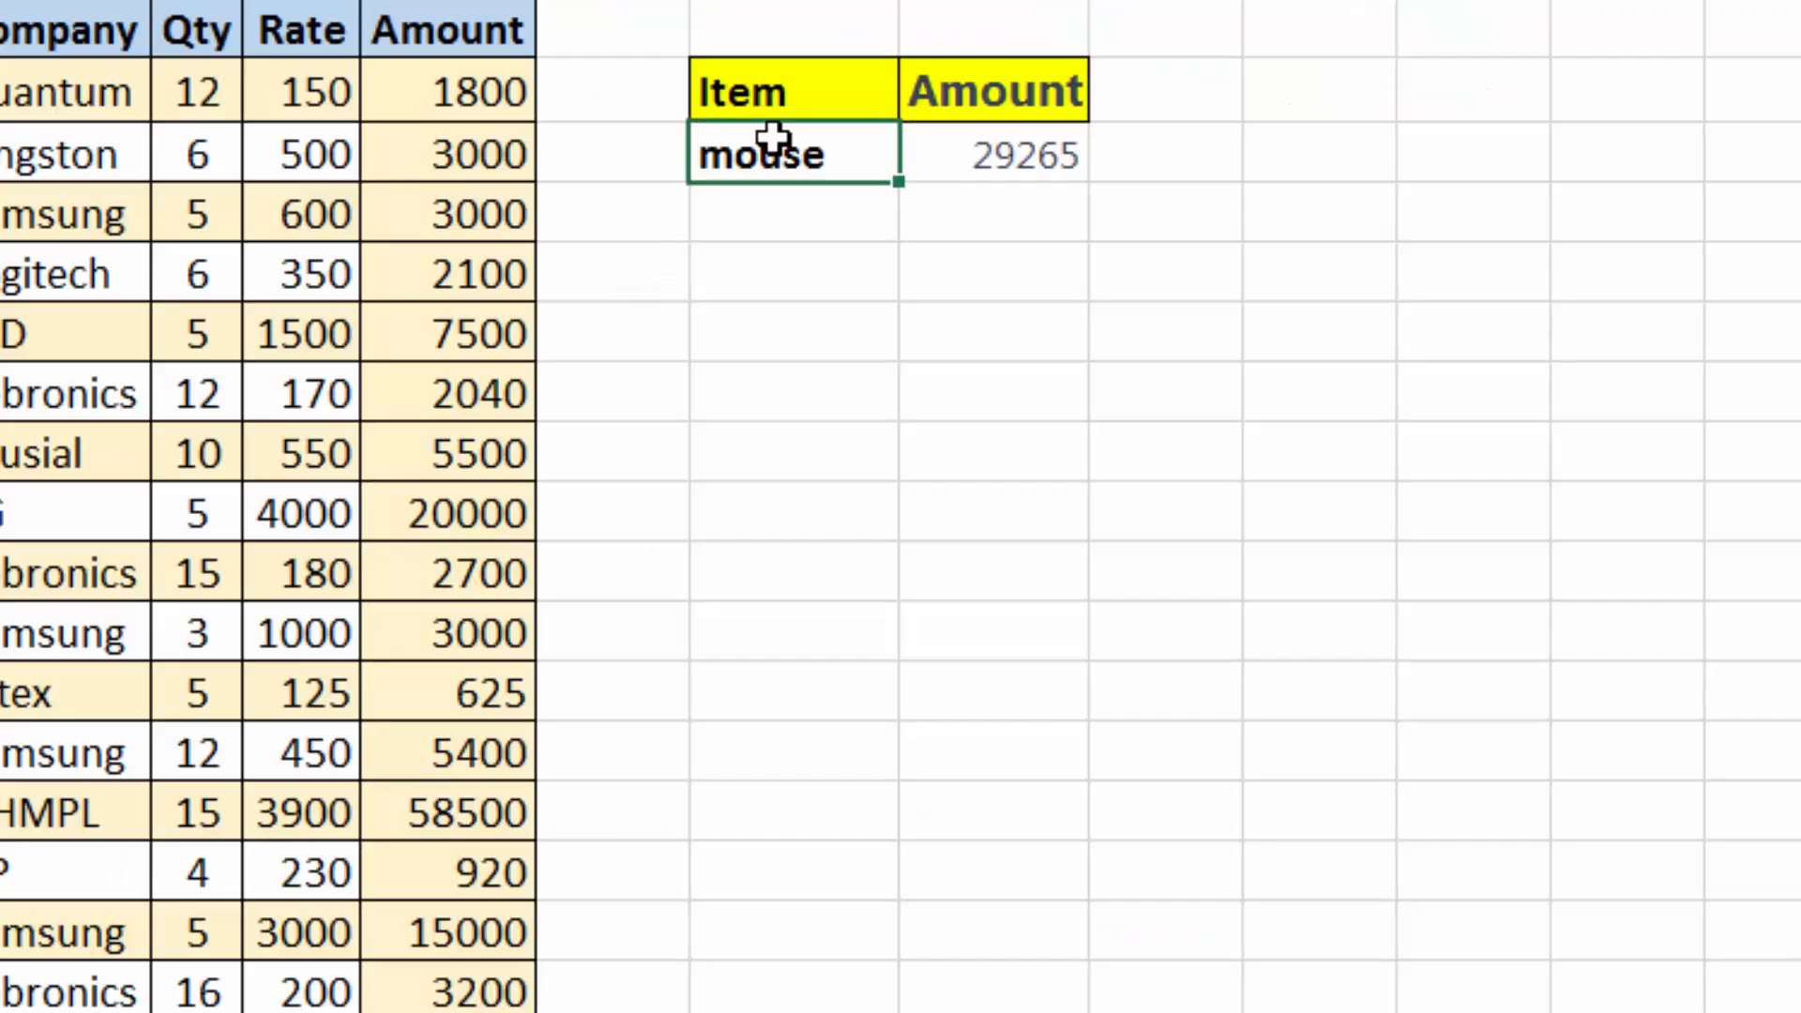
click(1002, 155)
double_click(1001, 155)
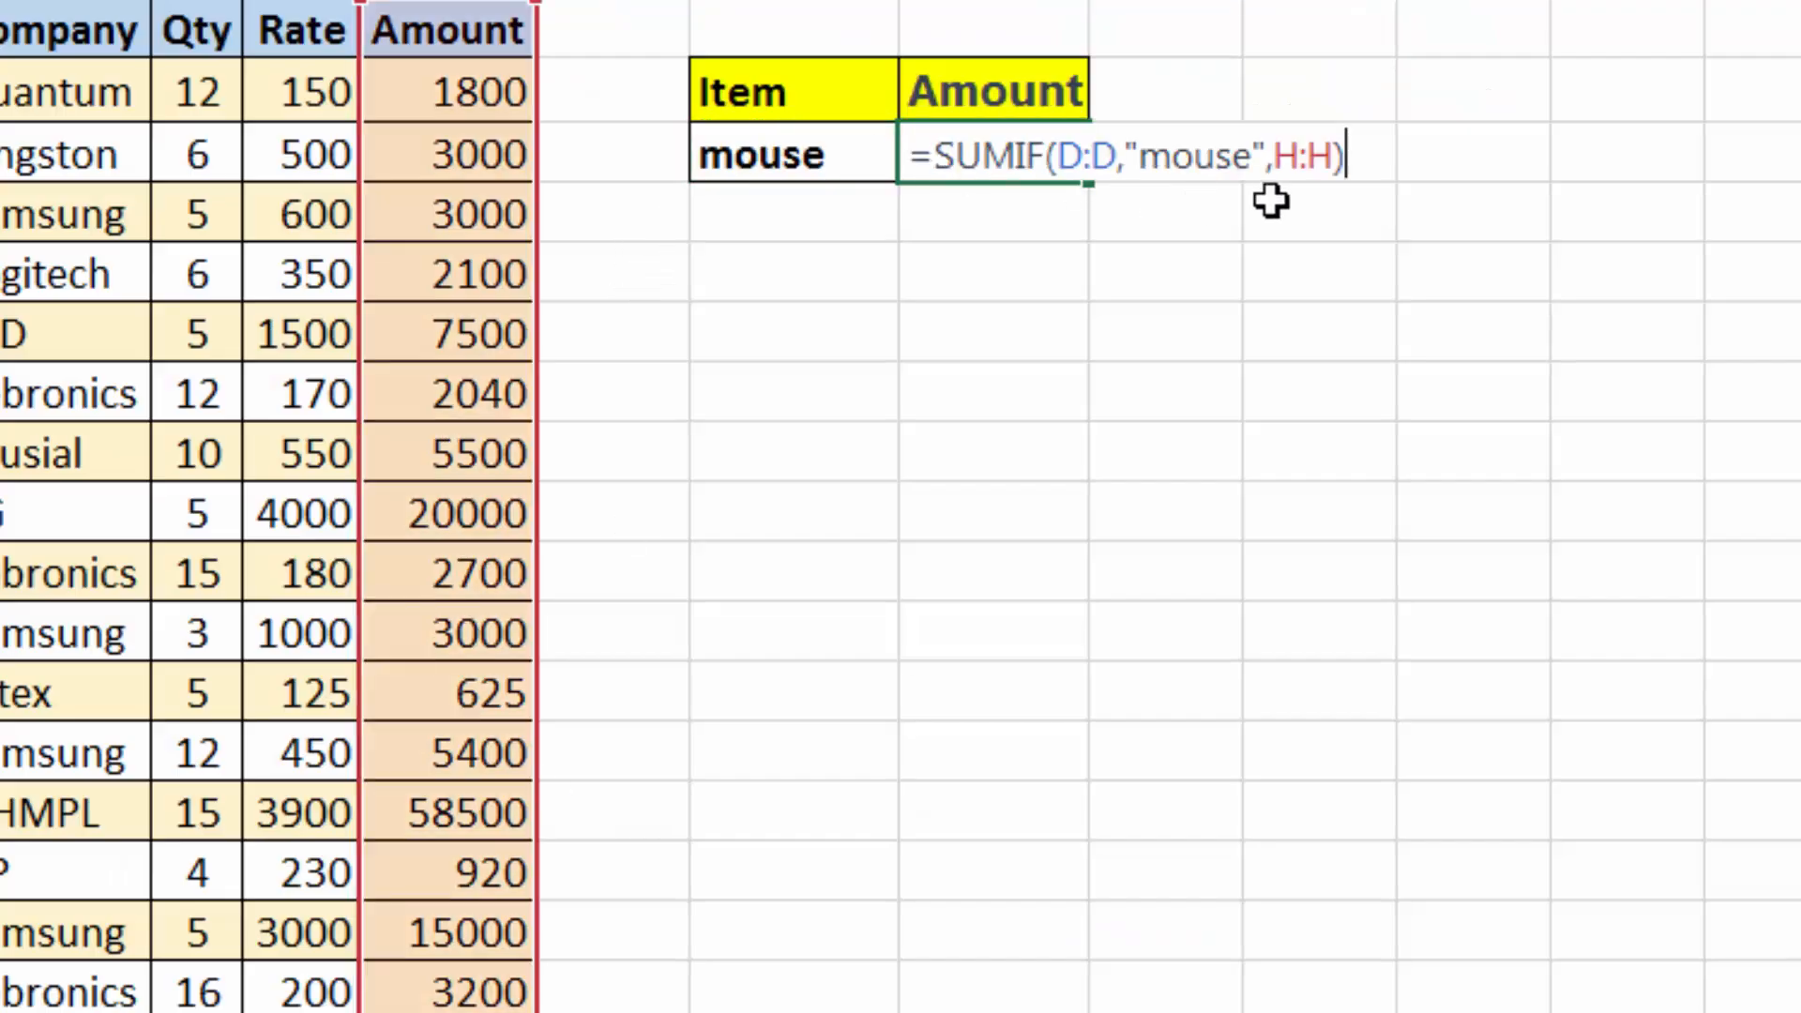
click(1254, 158)
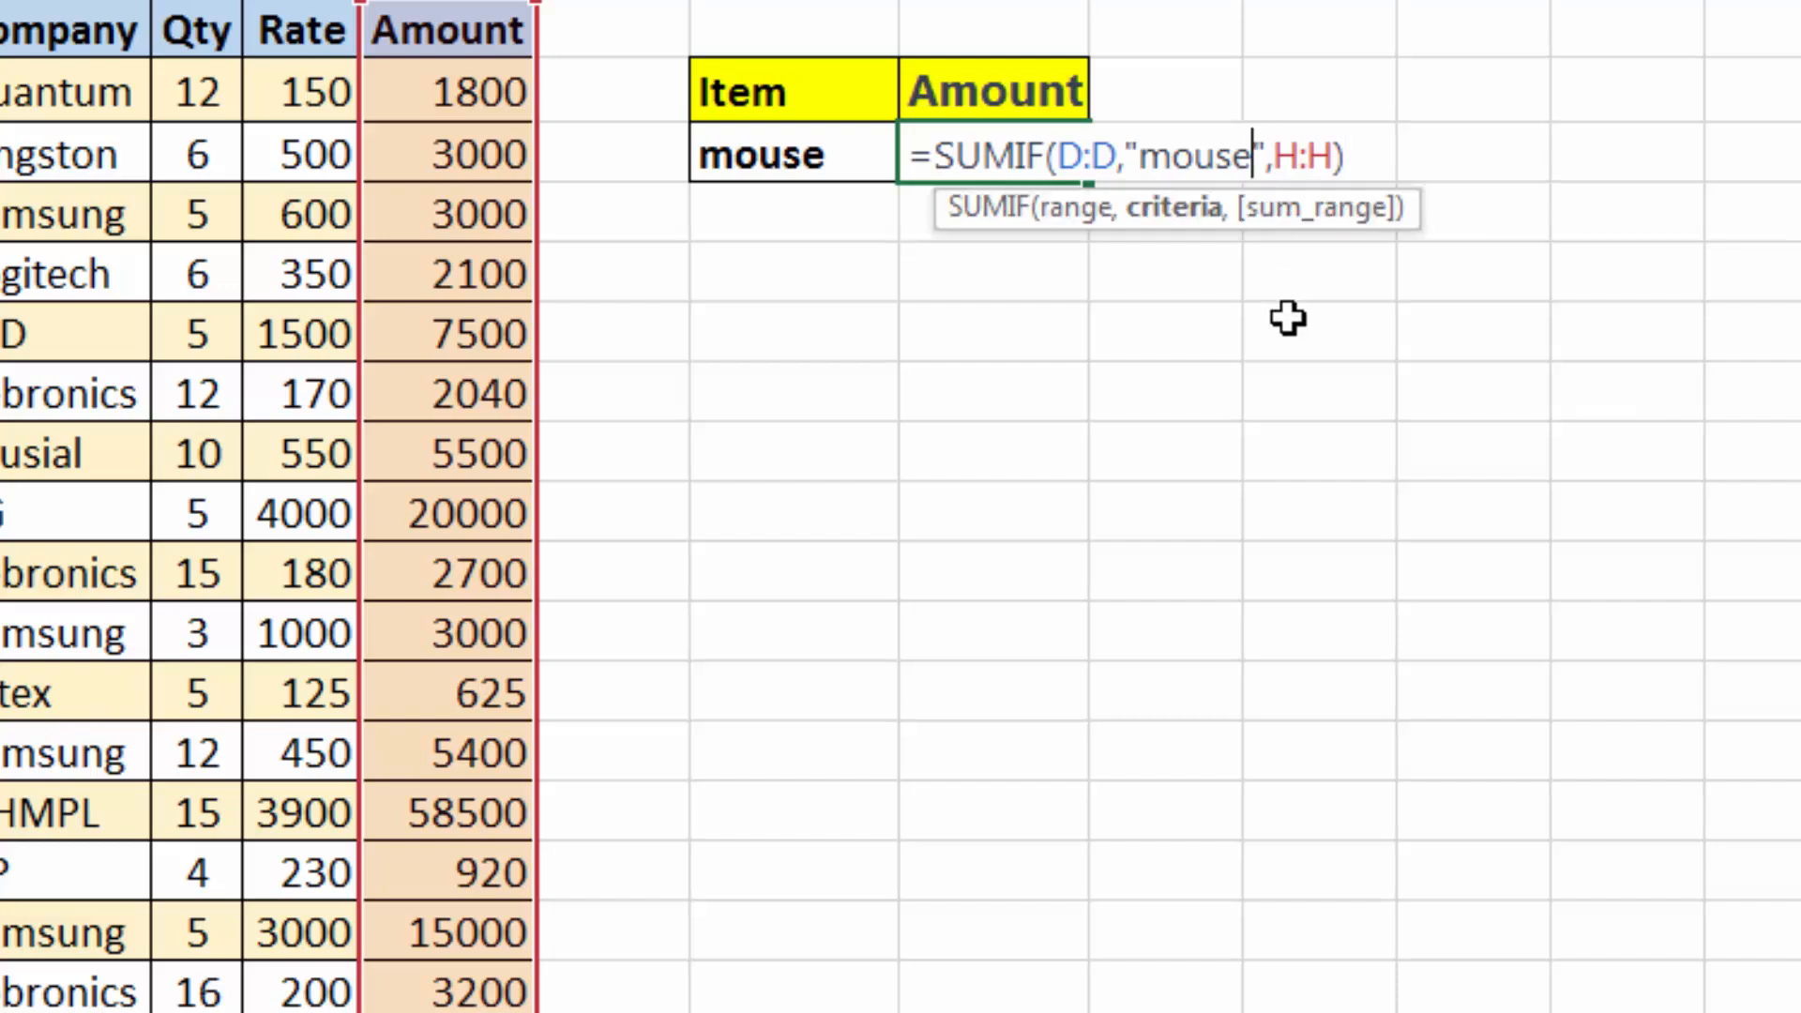
key(BackSpace)
key(BackSpace)
key(BackSpace)
key(BackSpace)
key(BackSpace)
key(BackSpace)
key(BackSpace)
key(BackSpace)
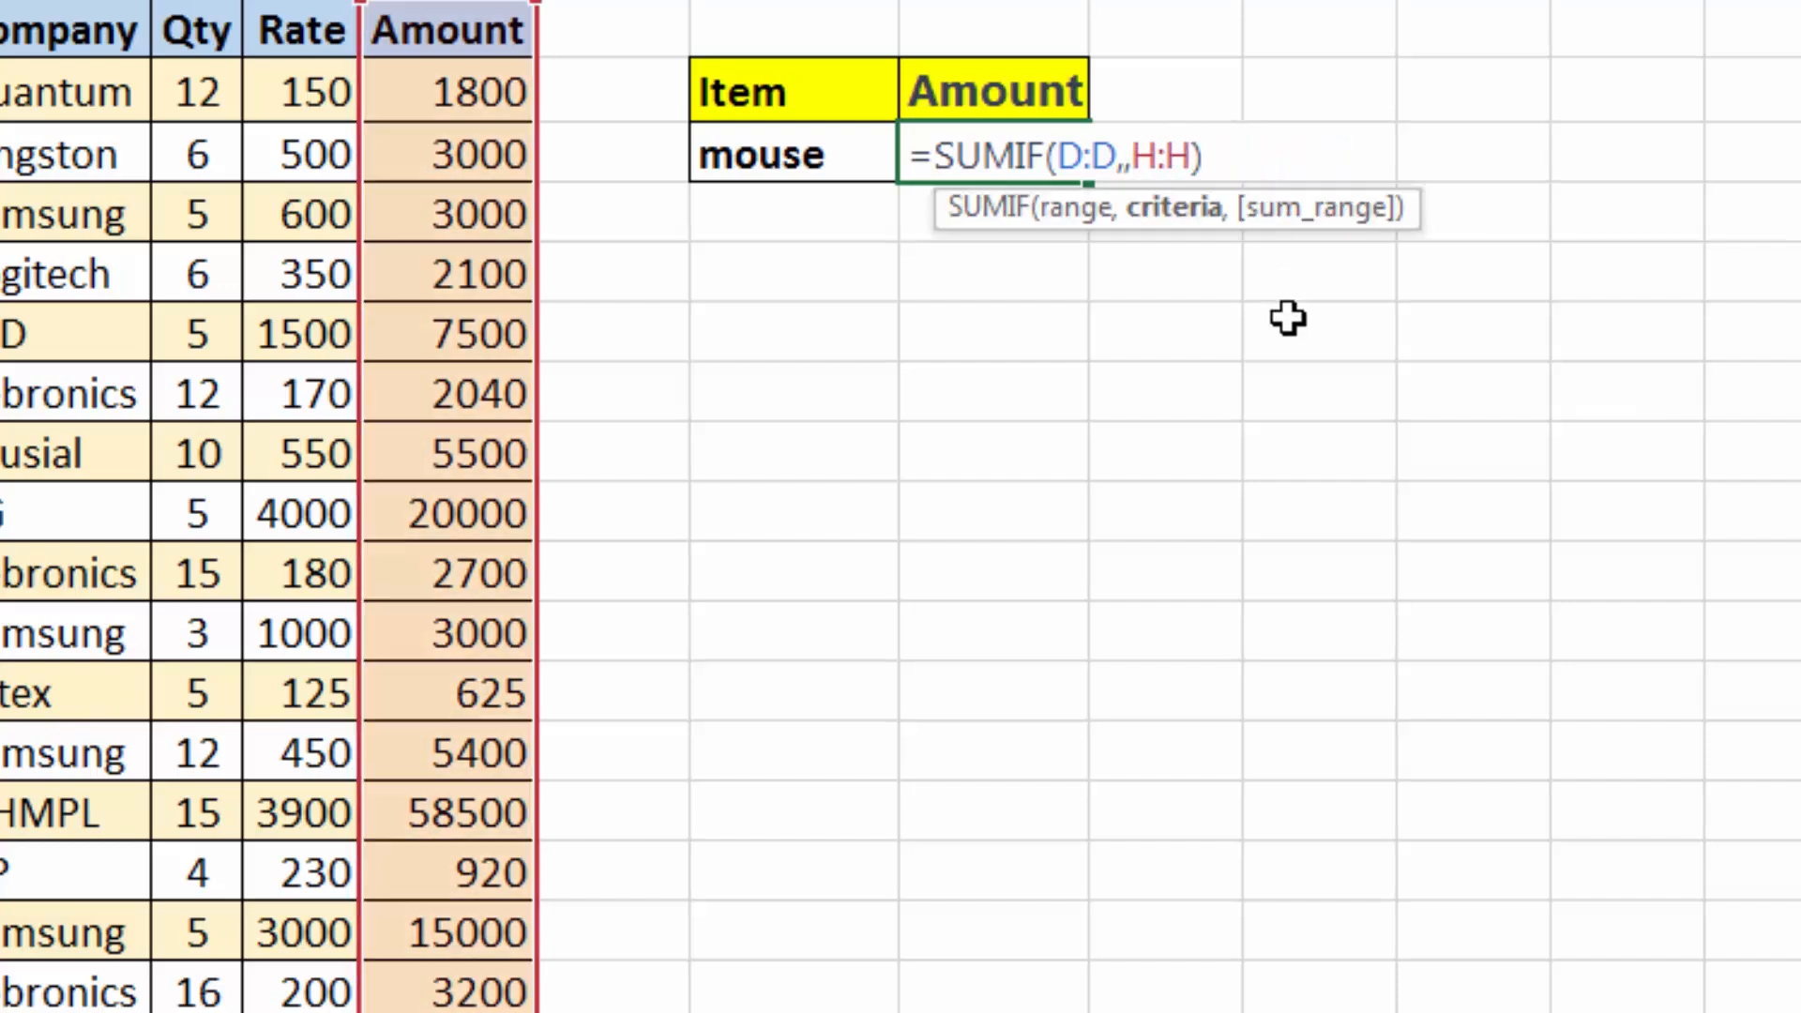
click(805, 155)
key(Return)
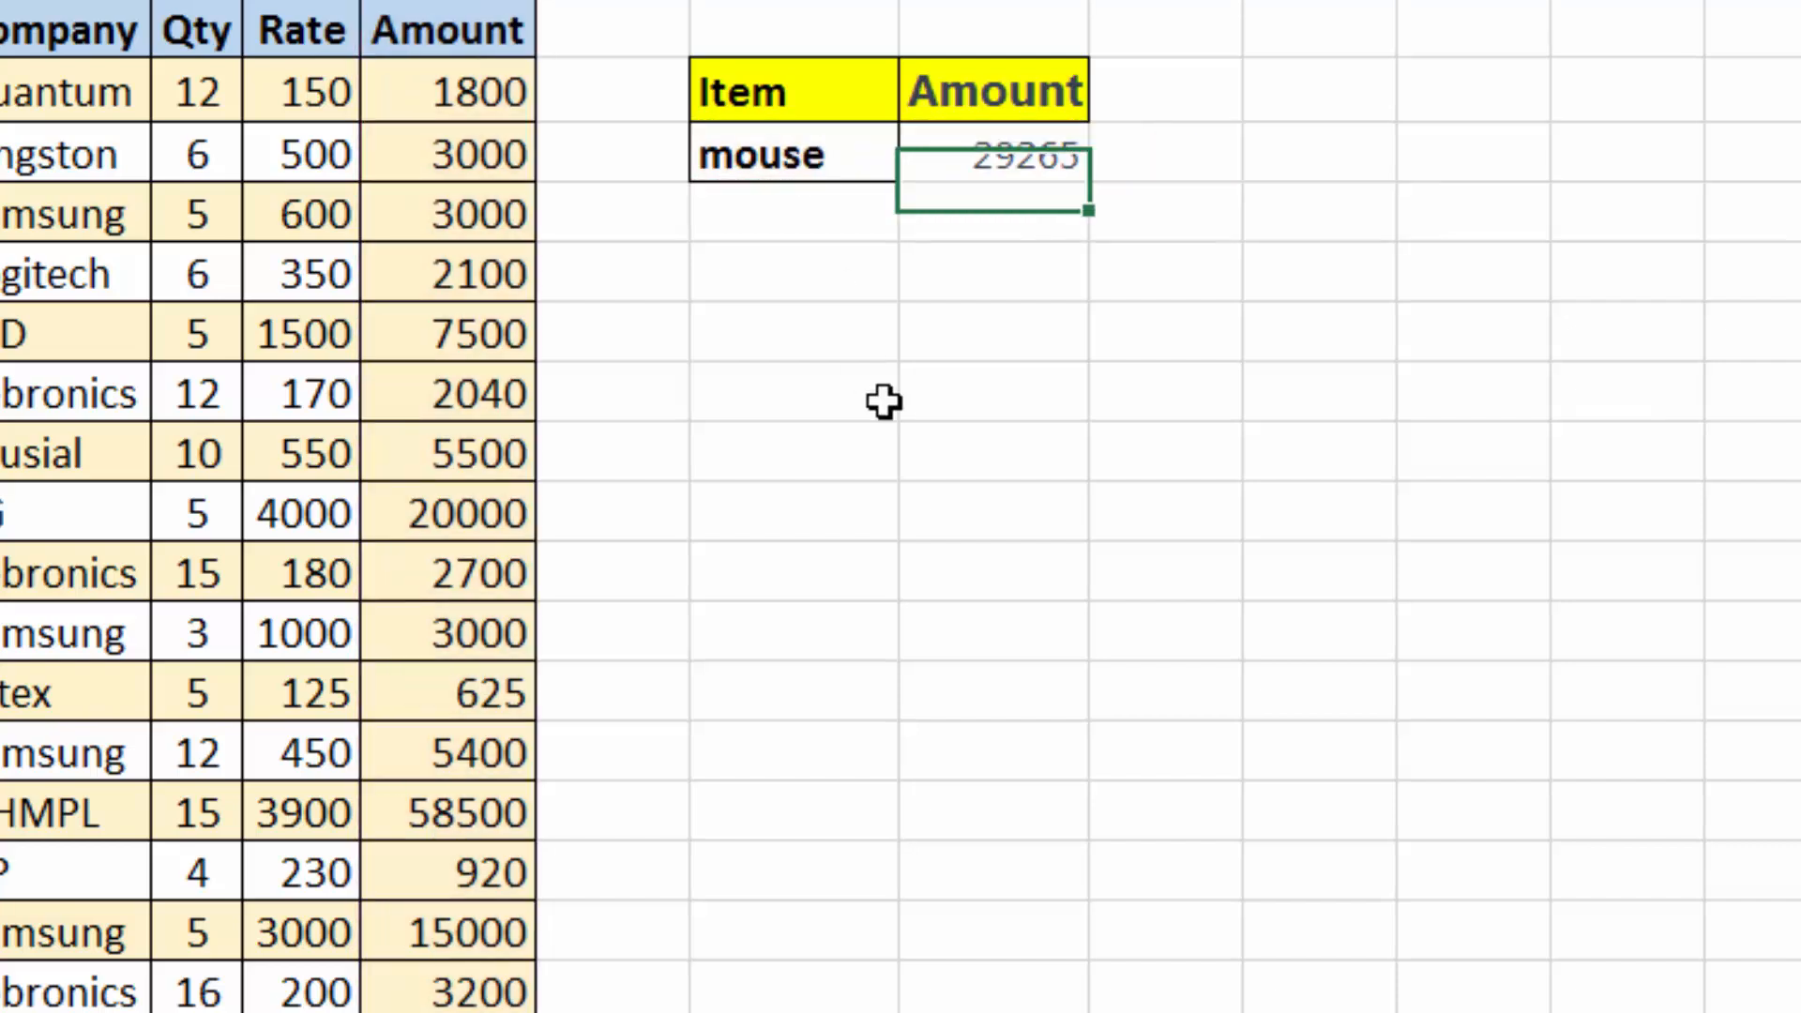
- Change the item in the summary table to "ram"
click(809, 168)
text(ram)
key(Return)
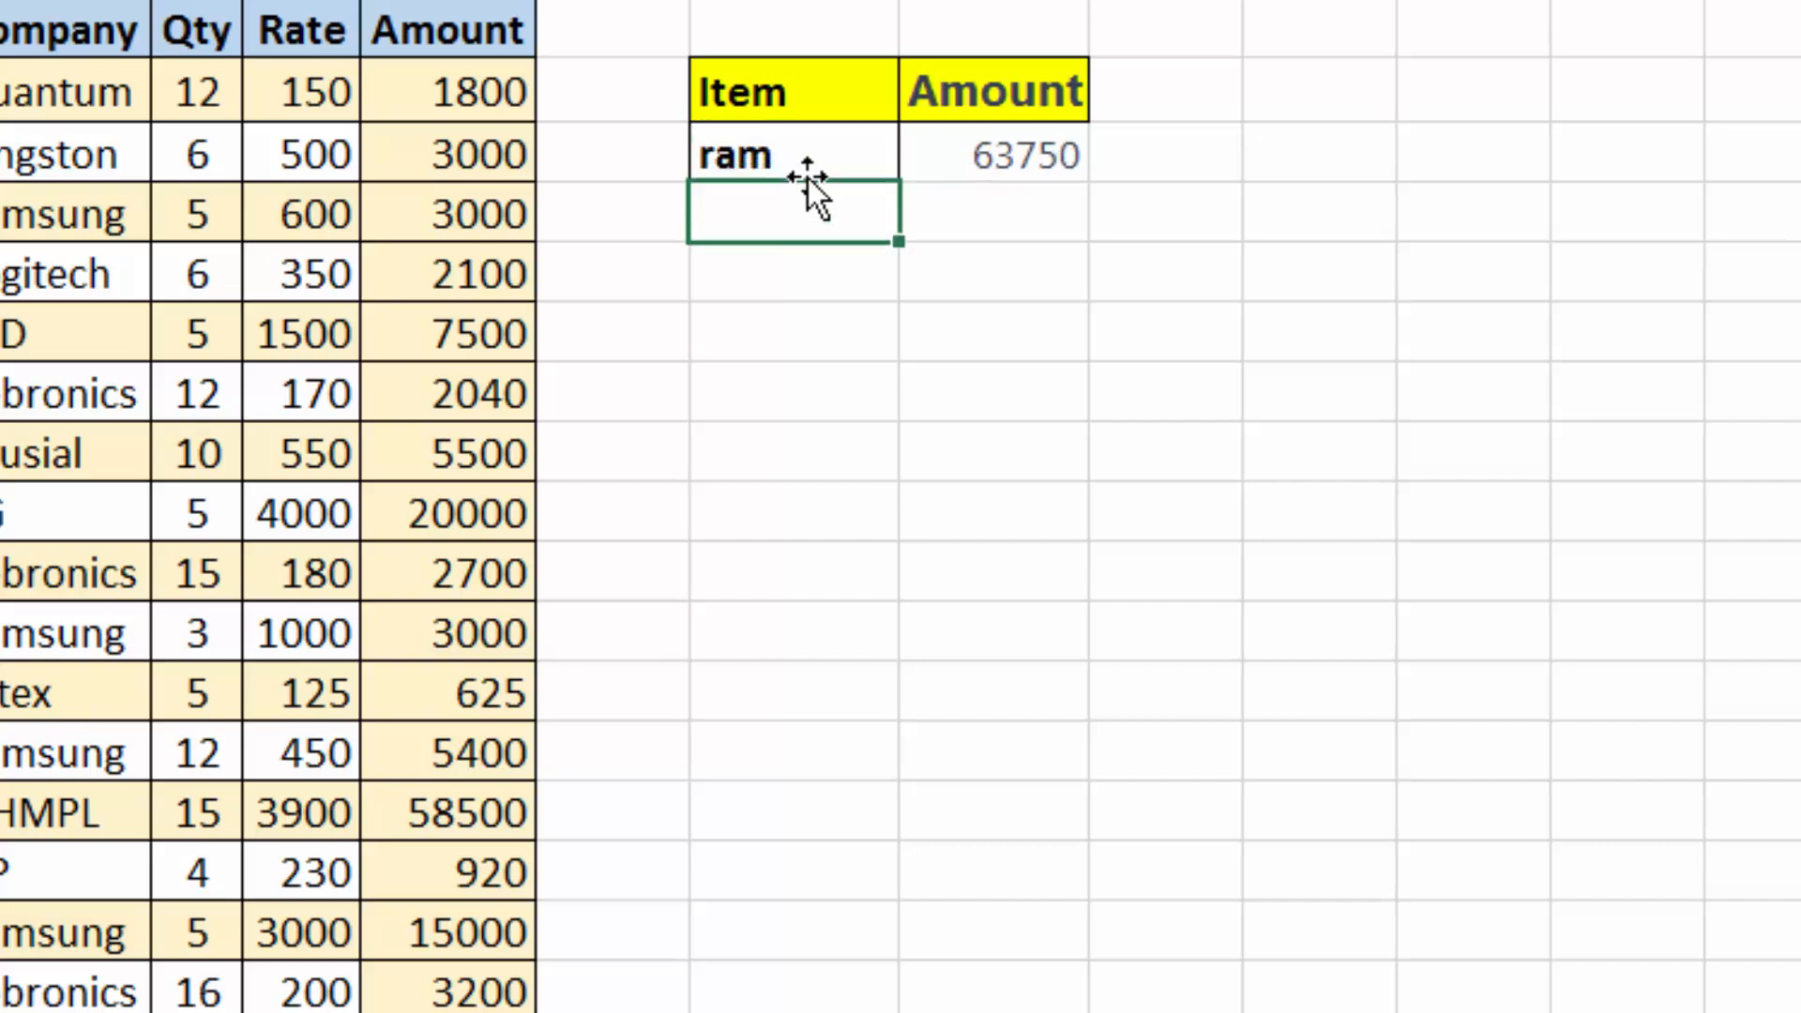
click(969, 220)
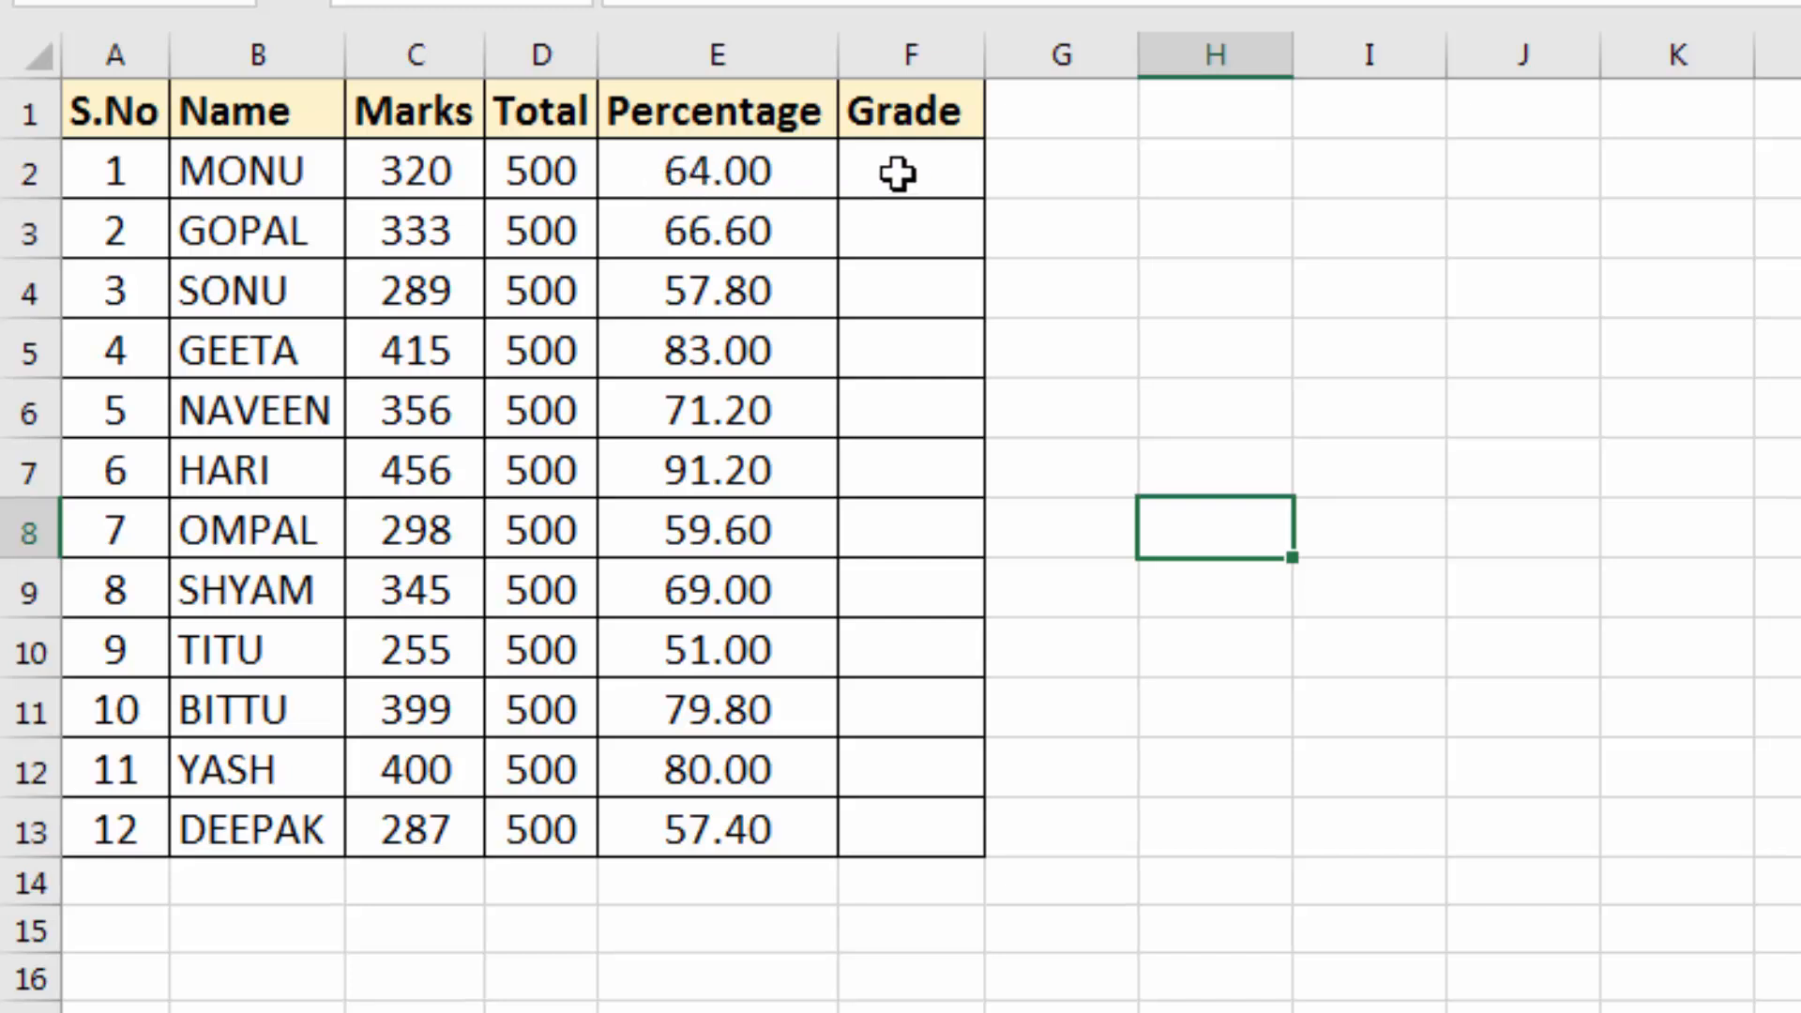
- Examine the Marks and Percentage columns and the empty Grade column in the student sheet
click(422, 173)
click(654, 165)
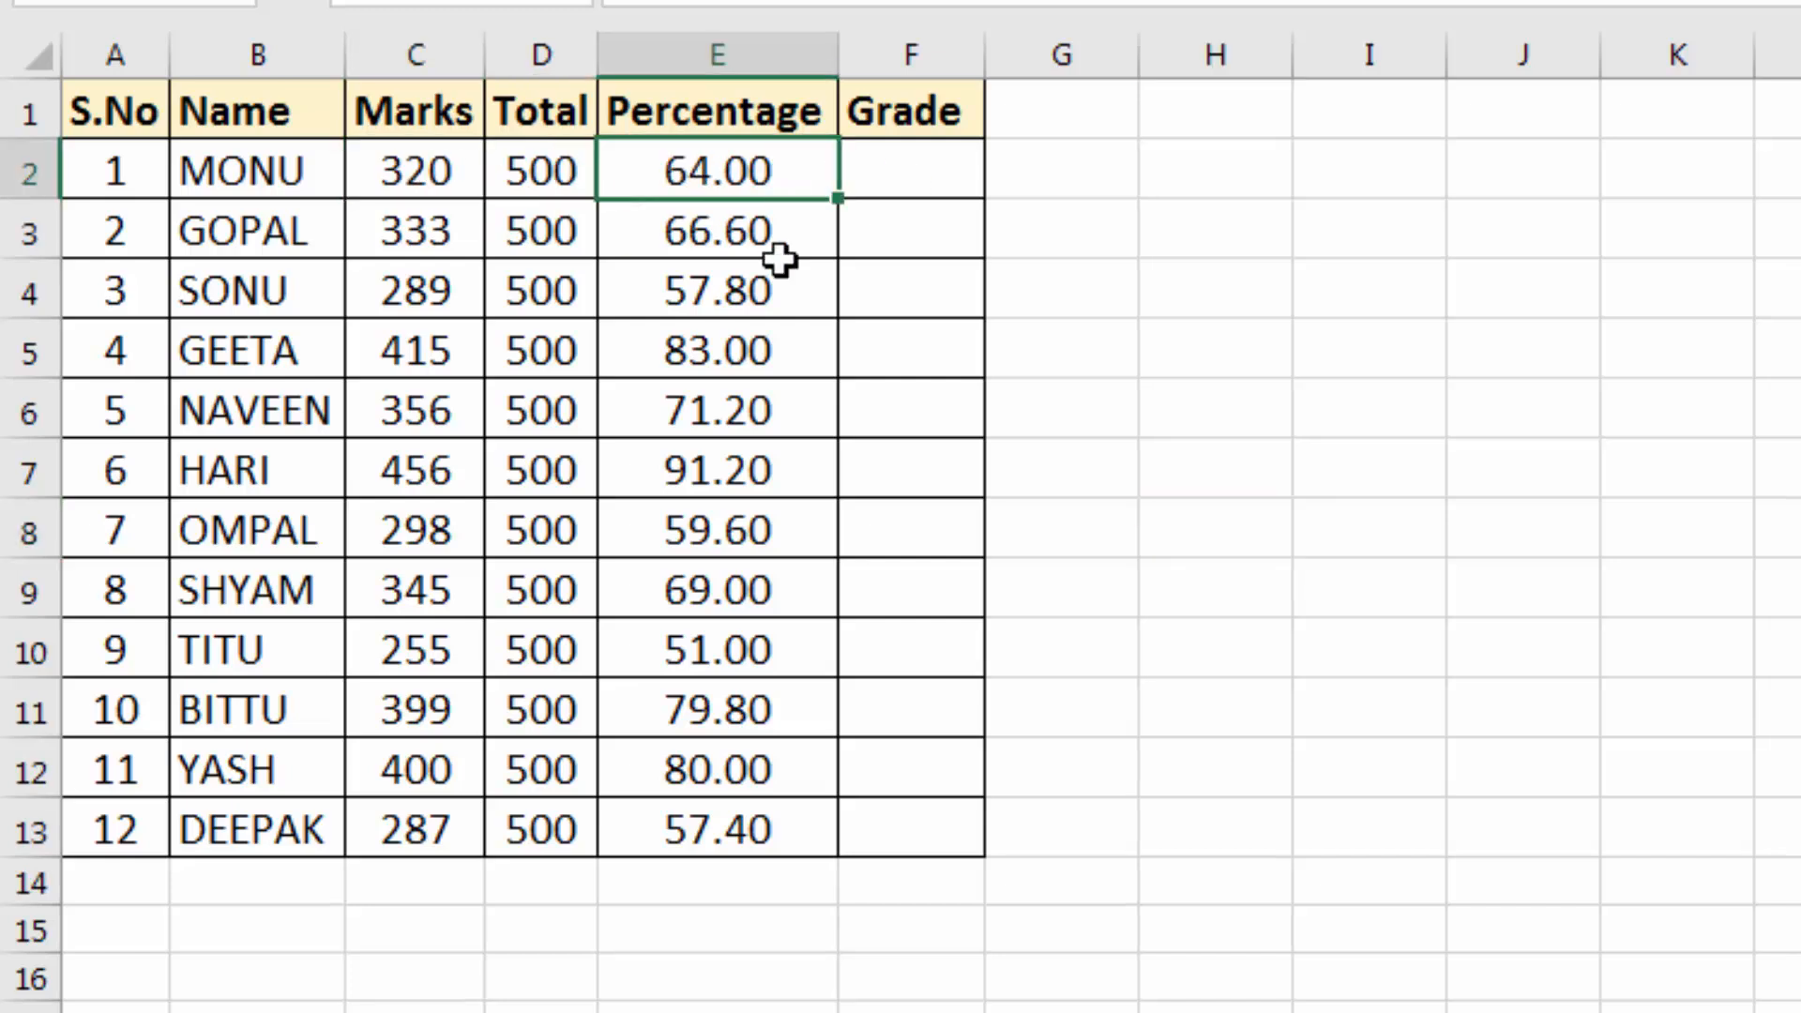
click(934, 176)
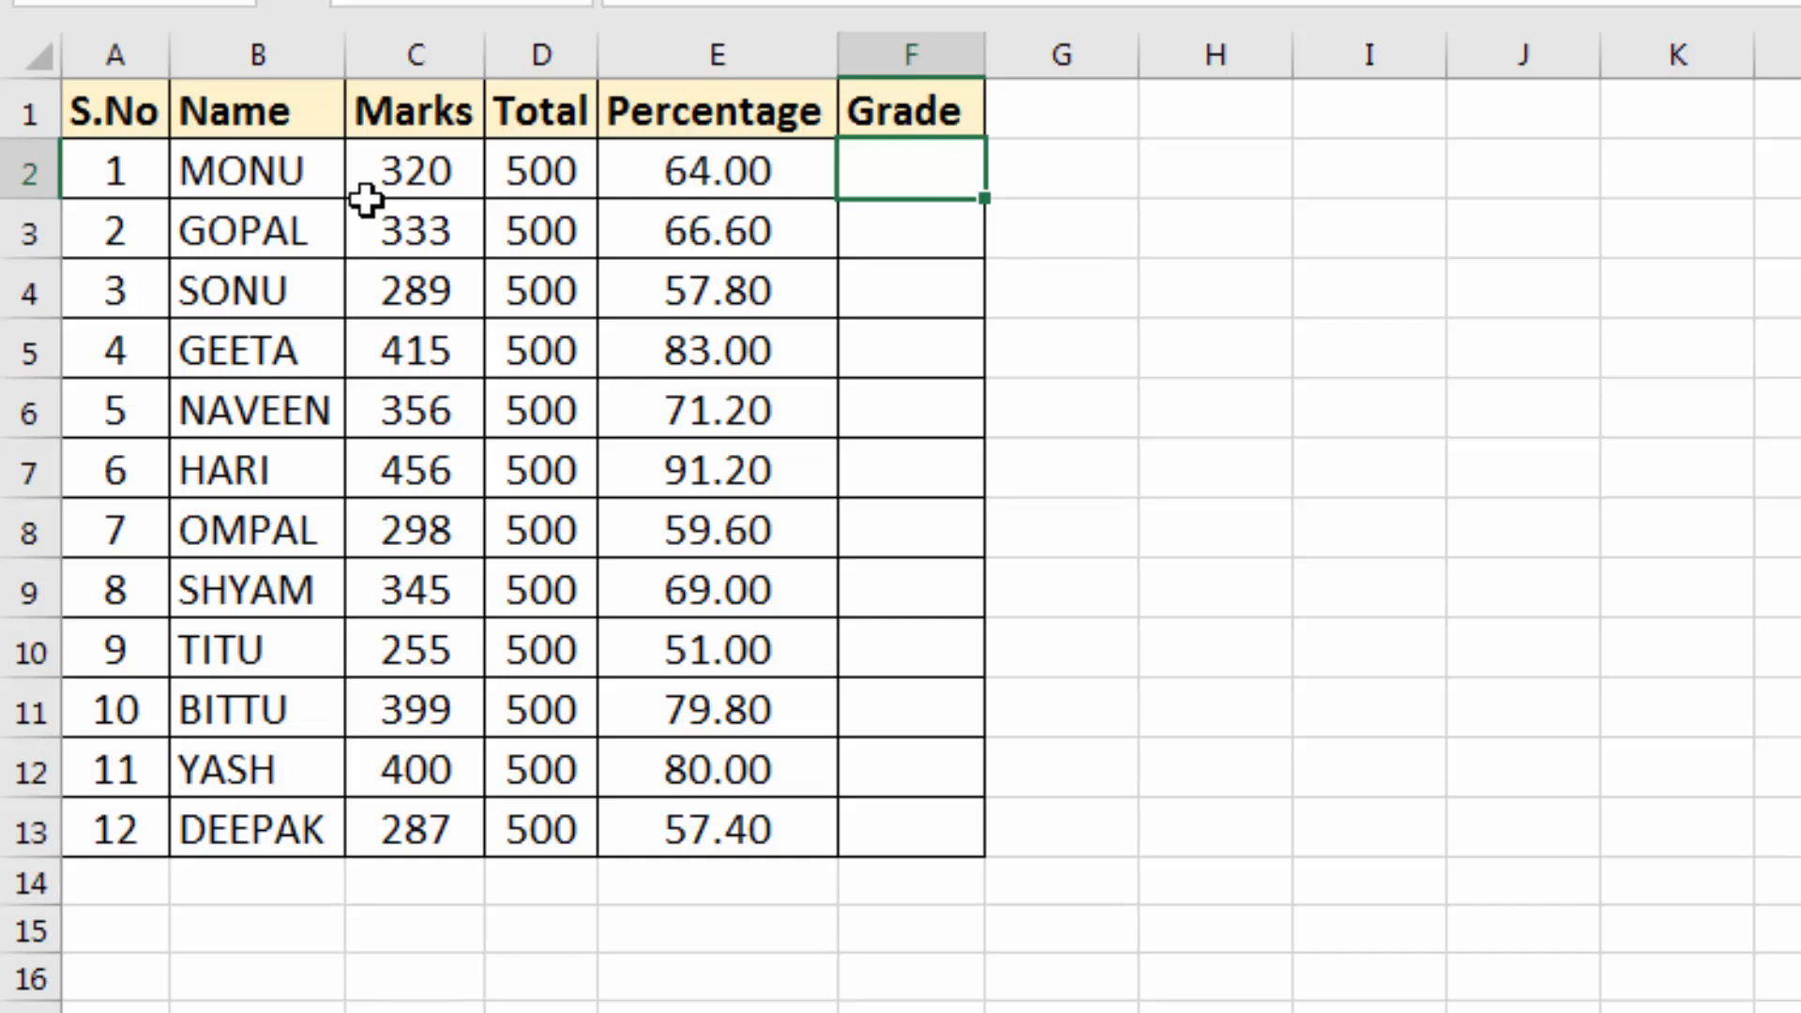
click(394, 173)
click(692, 173)
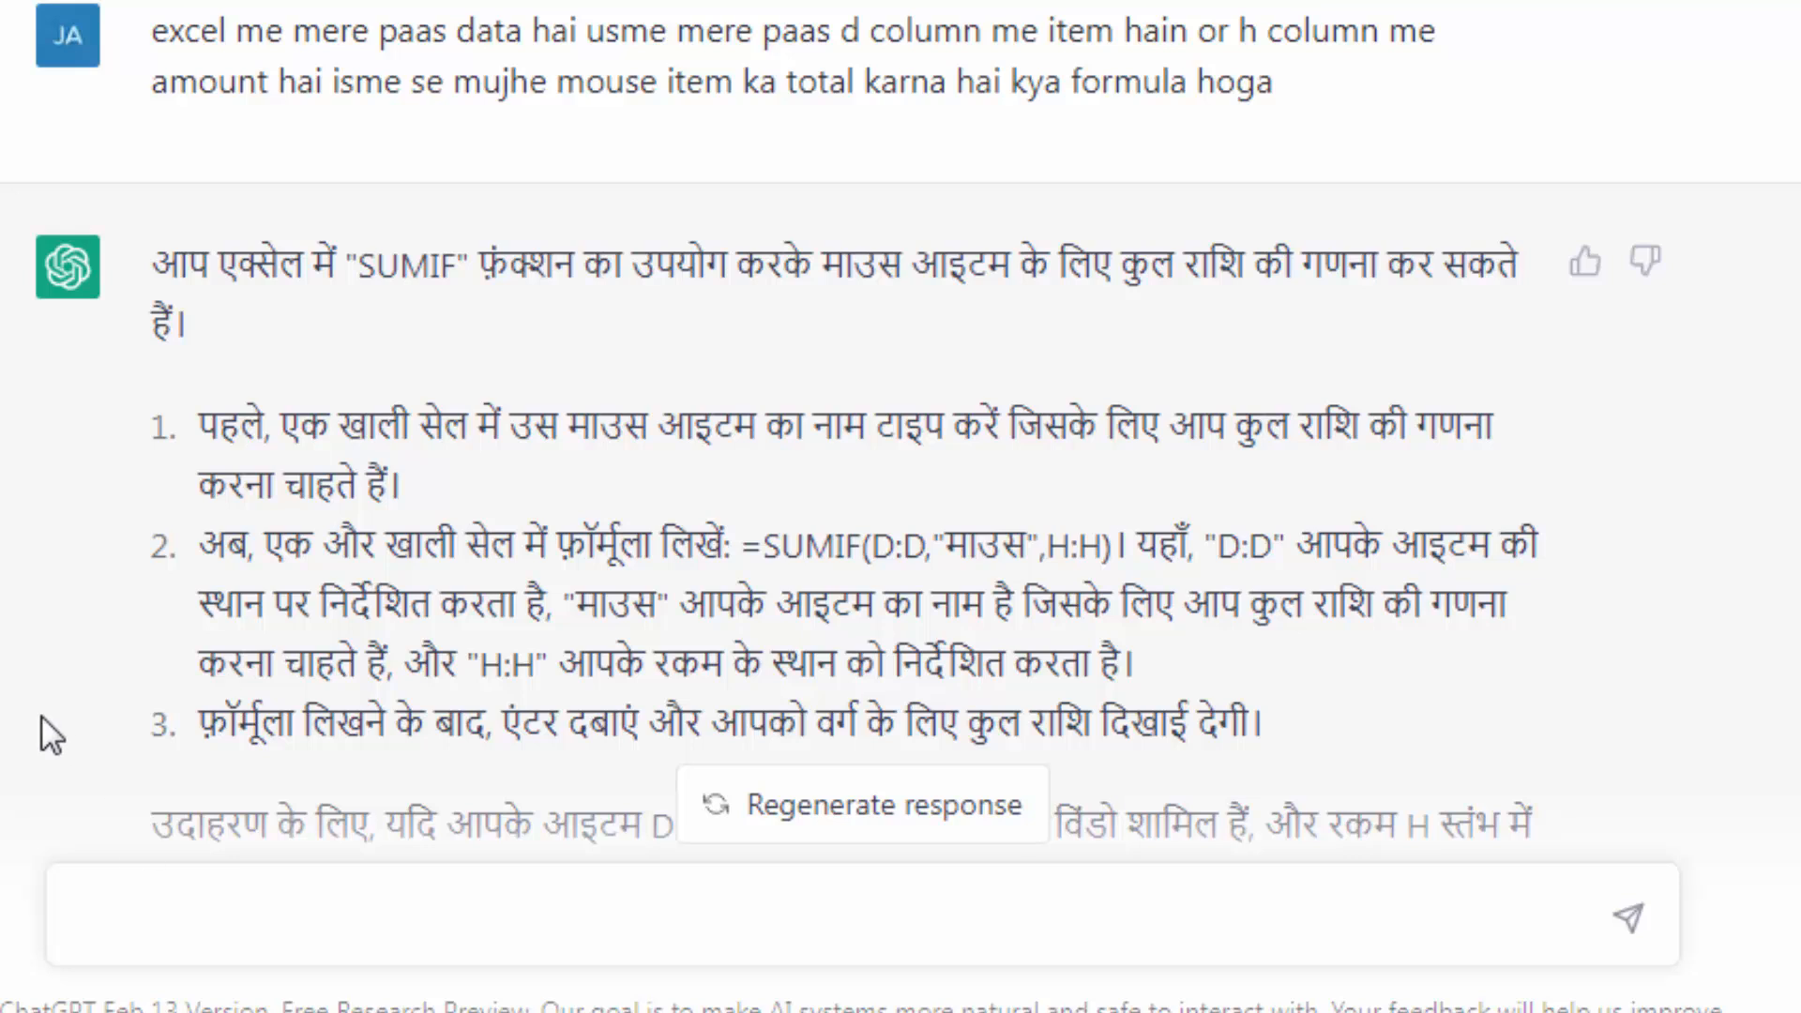
- Switch to ChatGPT and ask "excel me student ke marks ke aadhar par grade nikalne ka formula kya hoga"
click(302, 918)
text(excel me student d)
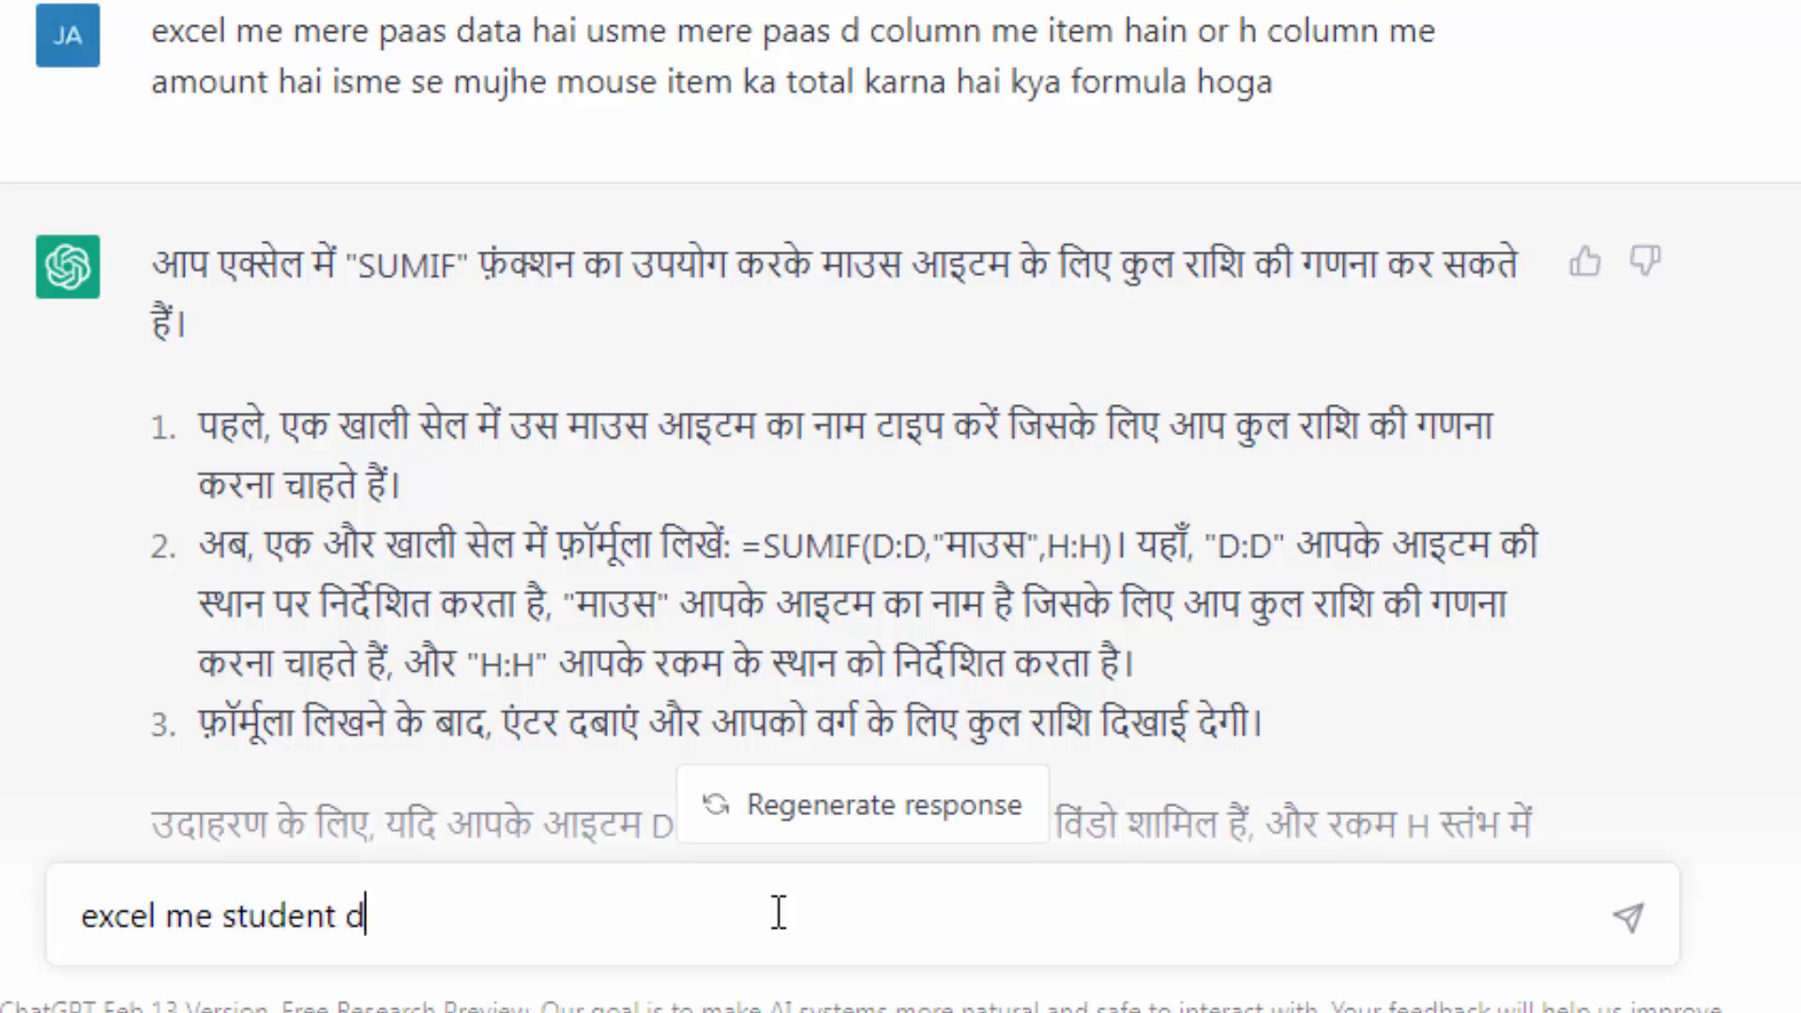
key(BackSpace)
text(ke marks)
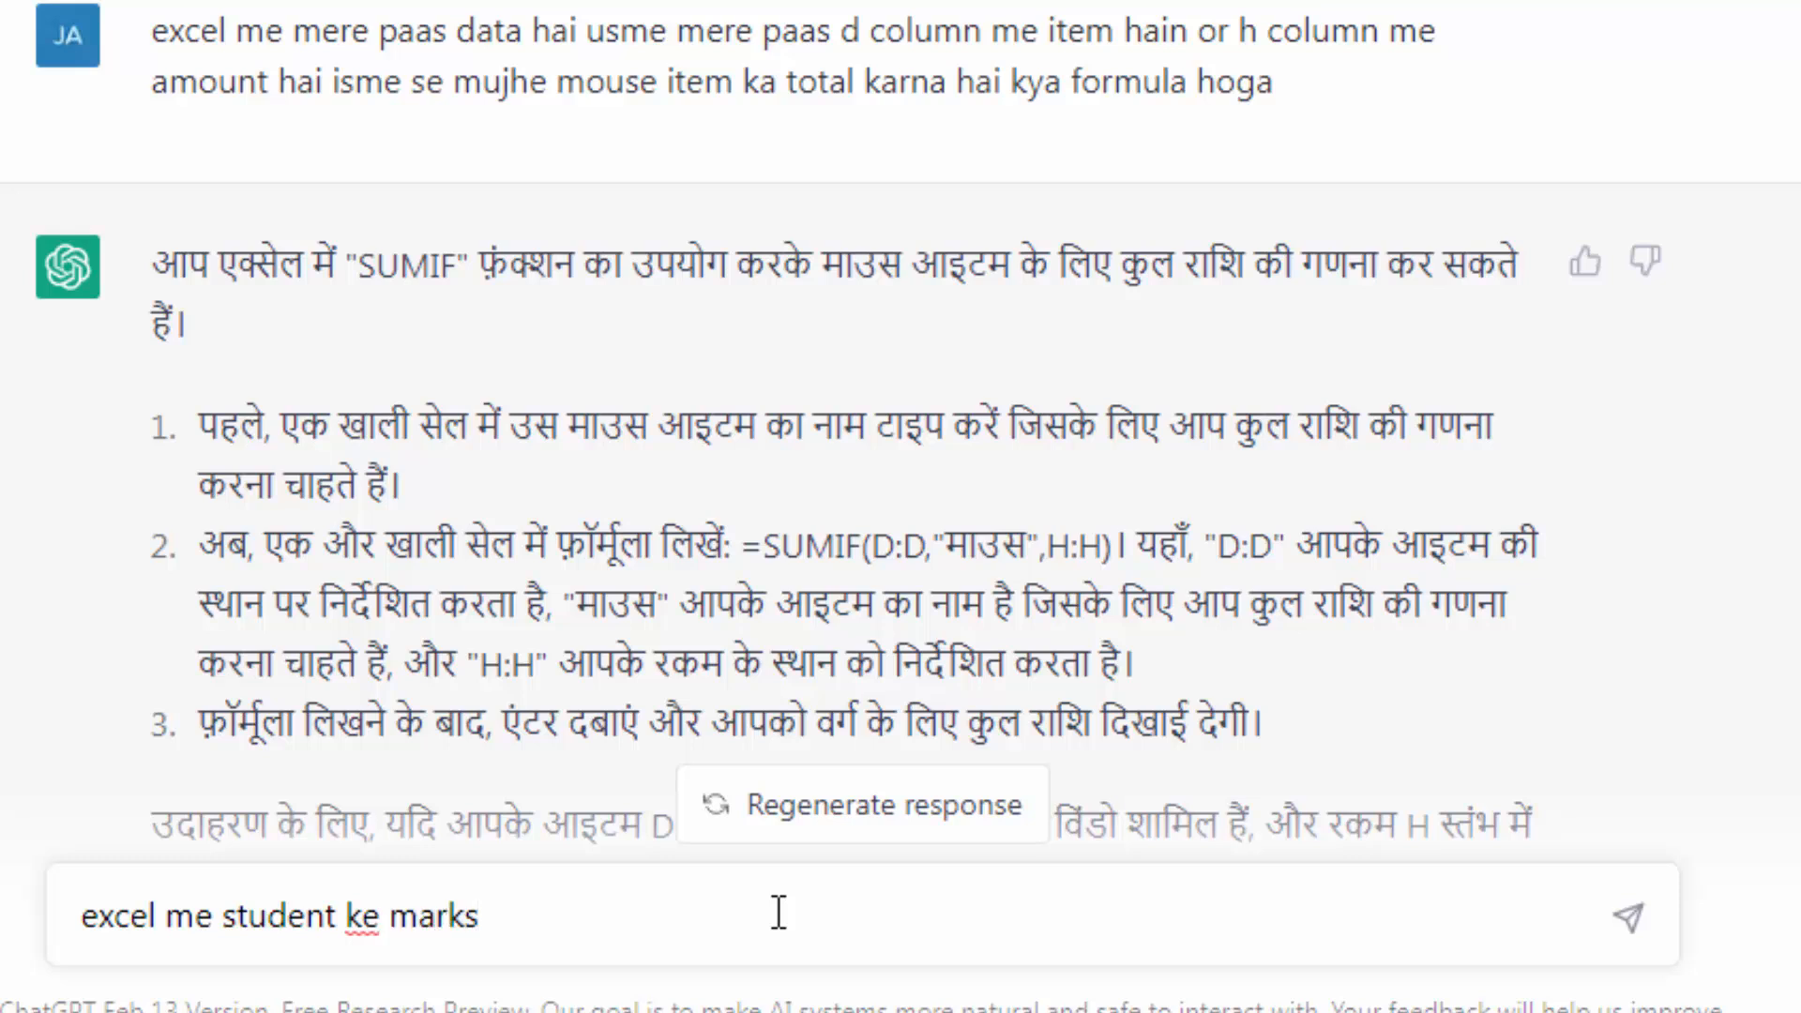
text( ke aadhar par)
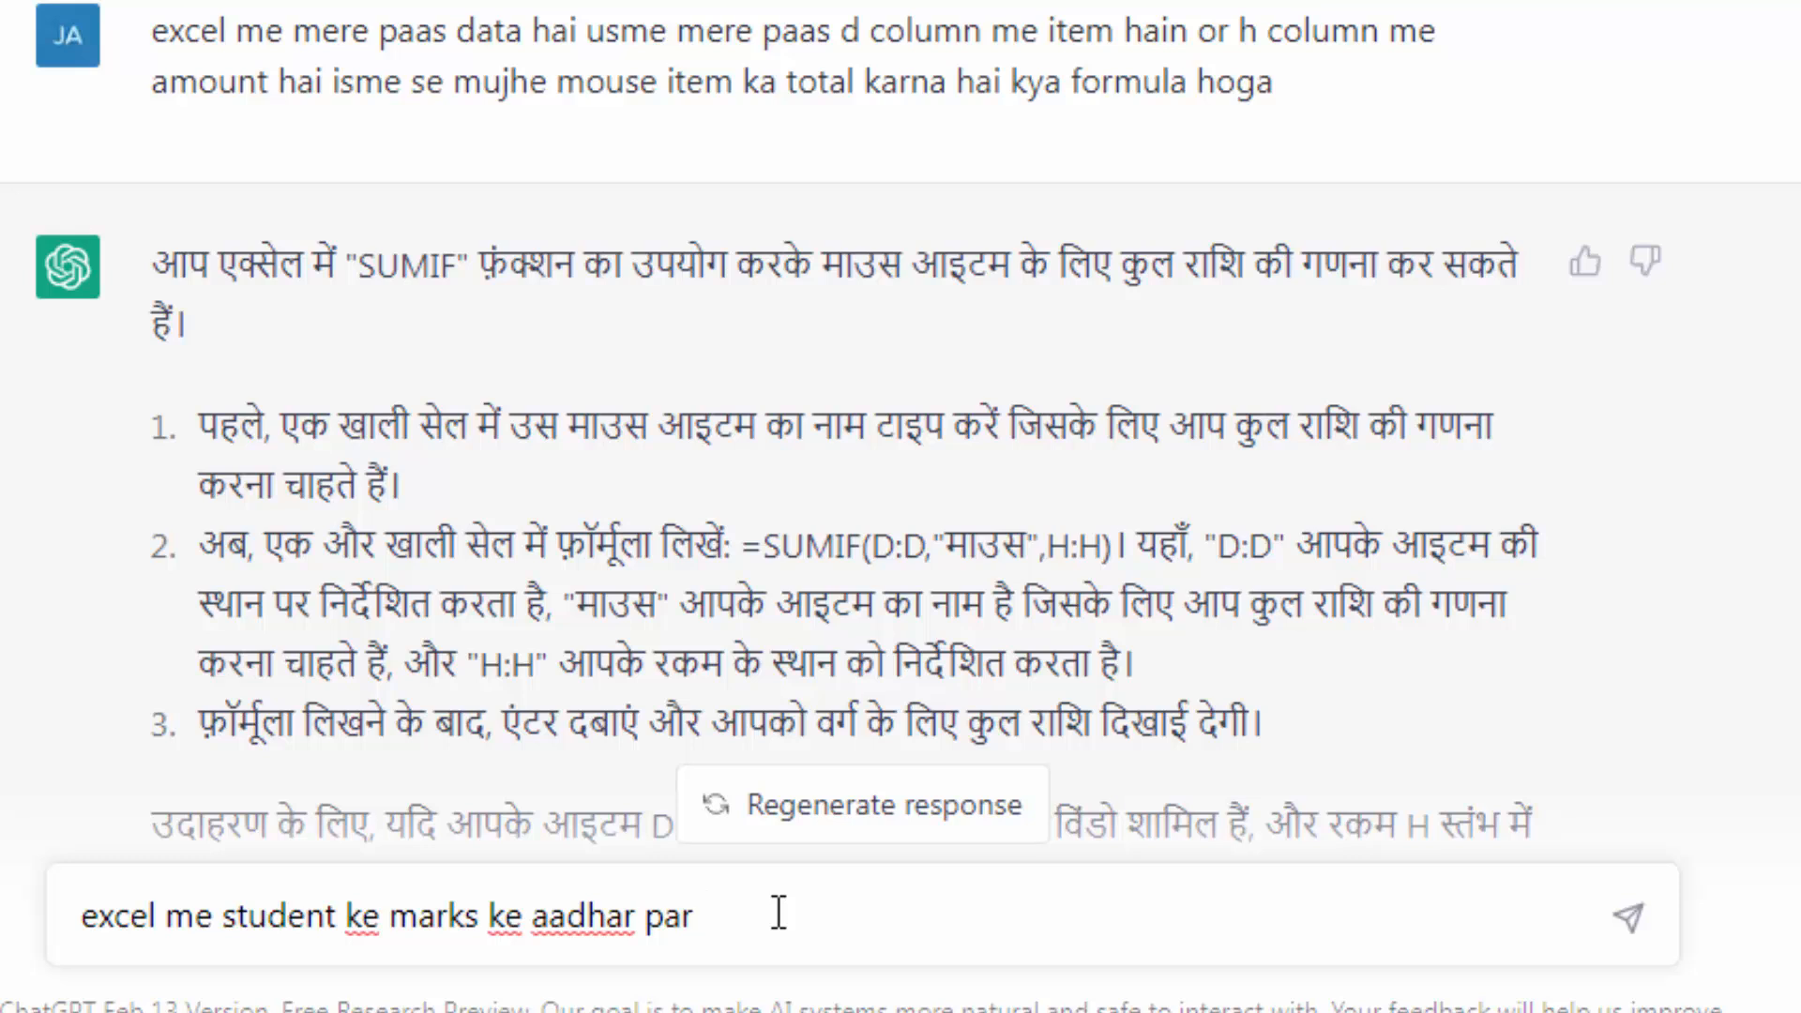
text(grade nikalne ka for)
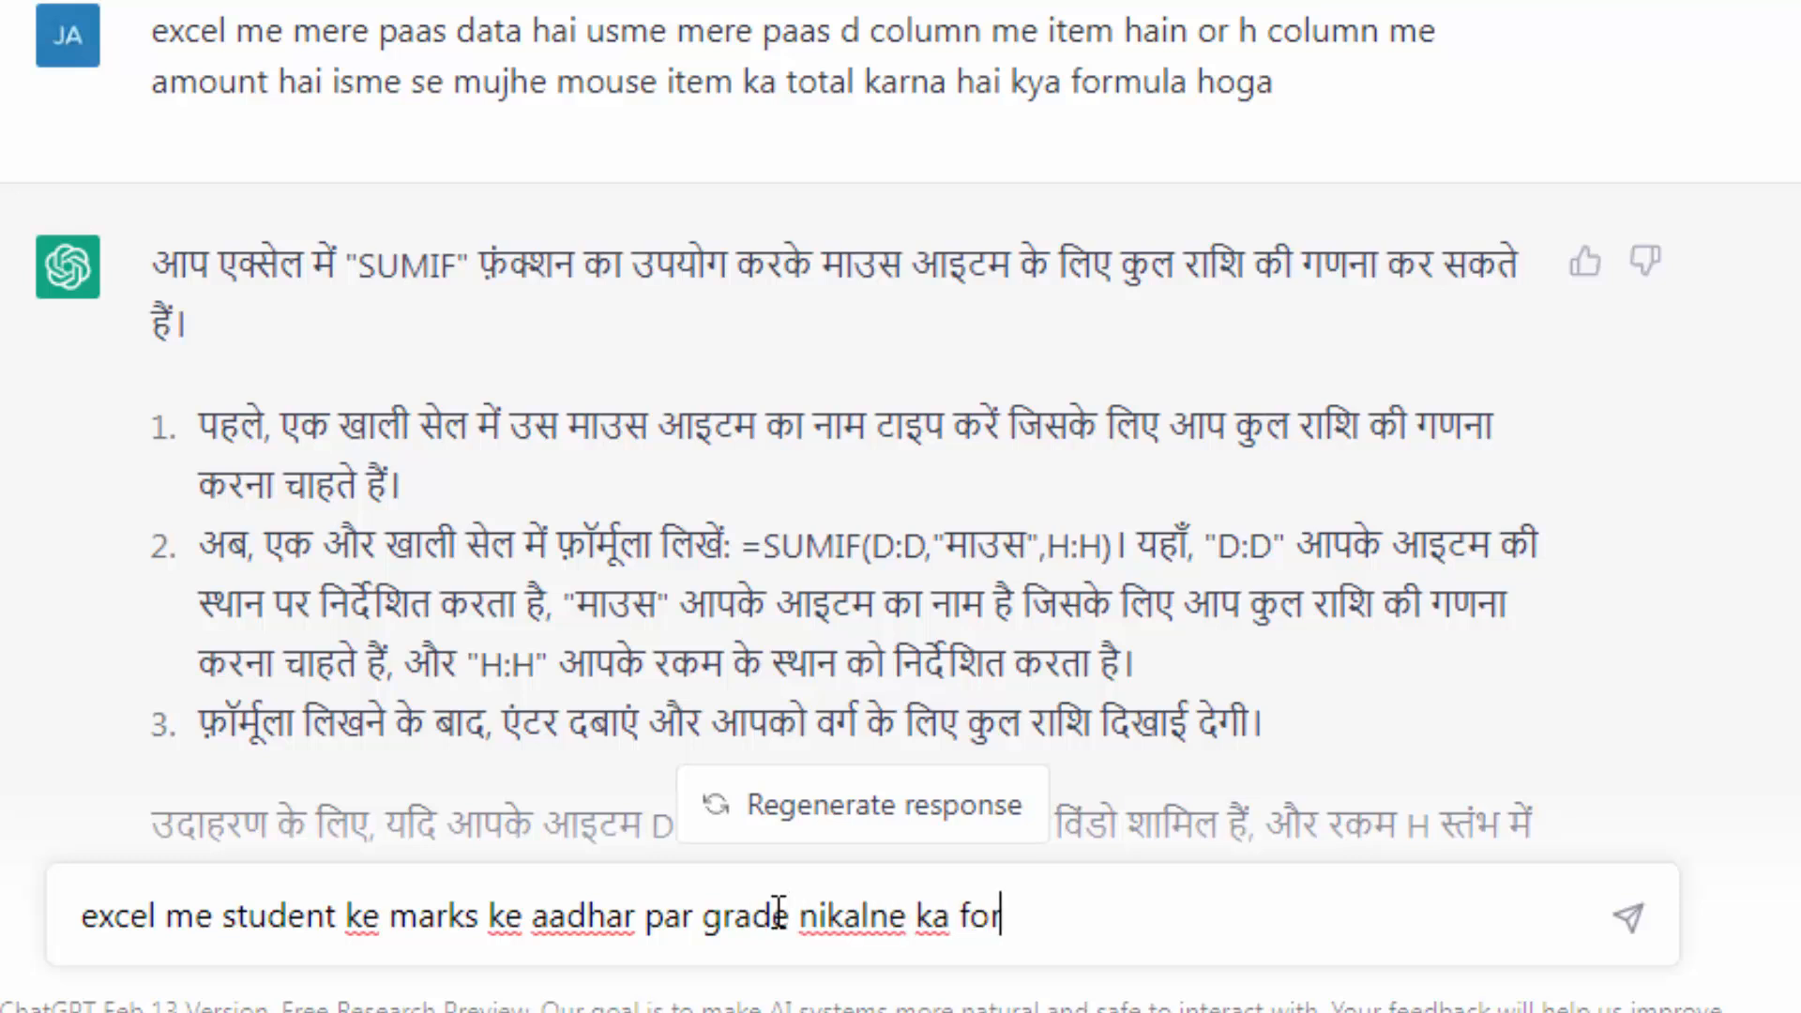
text(mula kya hoga)
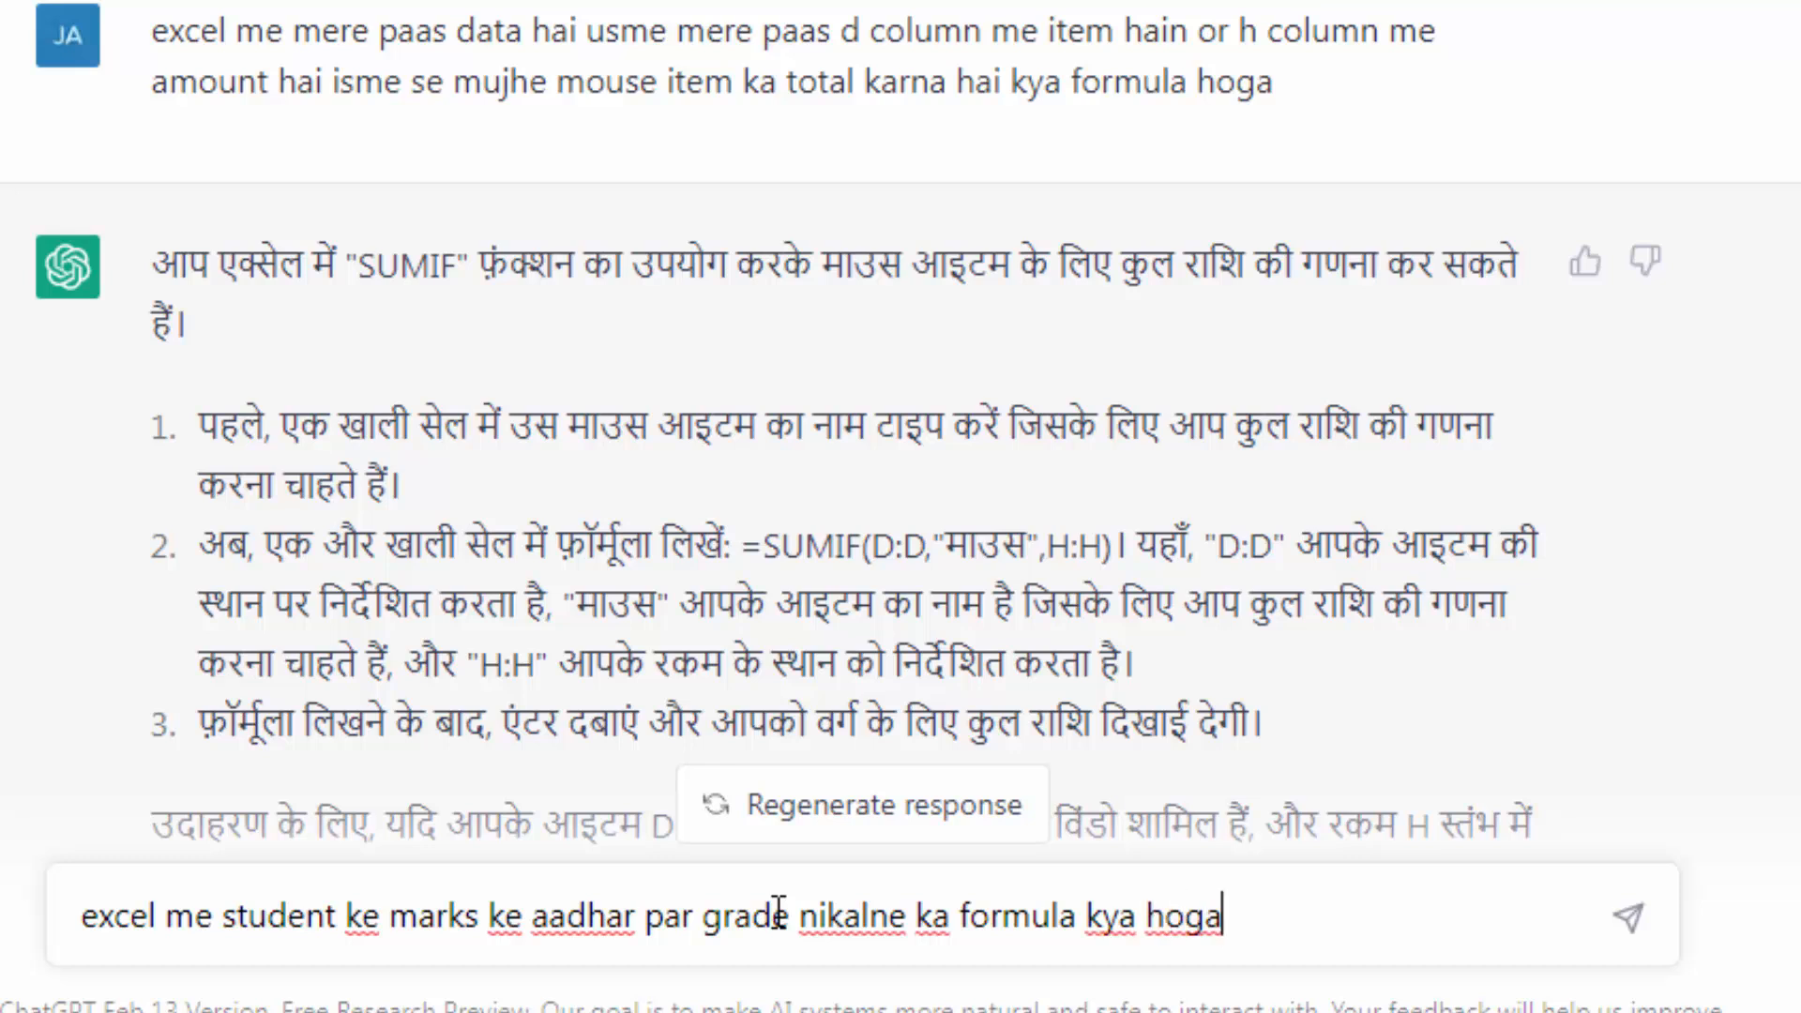
key(Return)
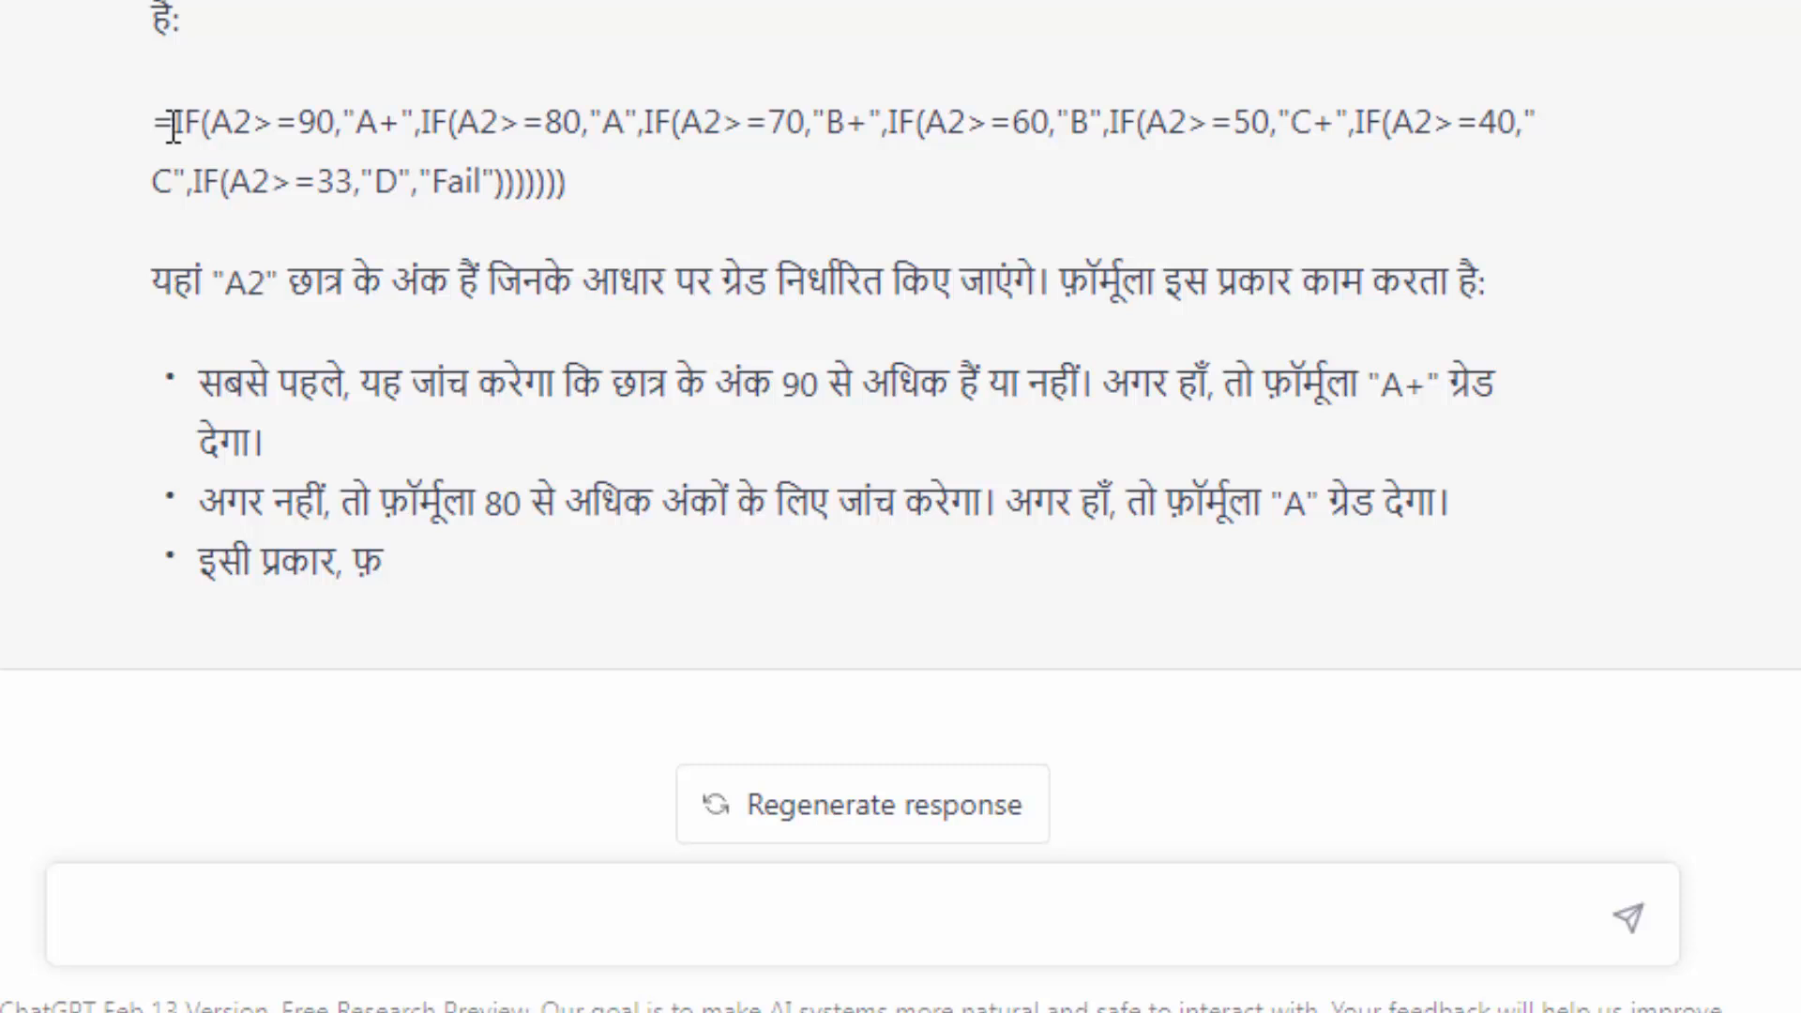
- Copy the nested IF grade formula from the reply and paste it into cell B2 of the blank Excel sheet
drag(152, 122, 604, 195)
key(ctrl+c)
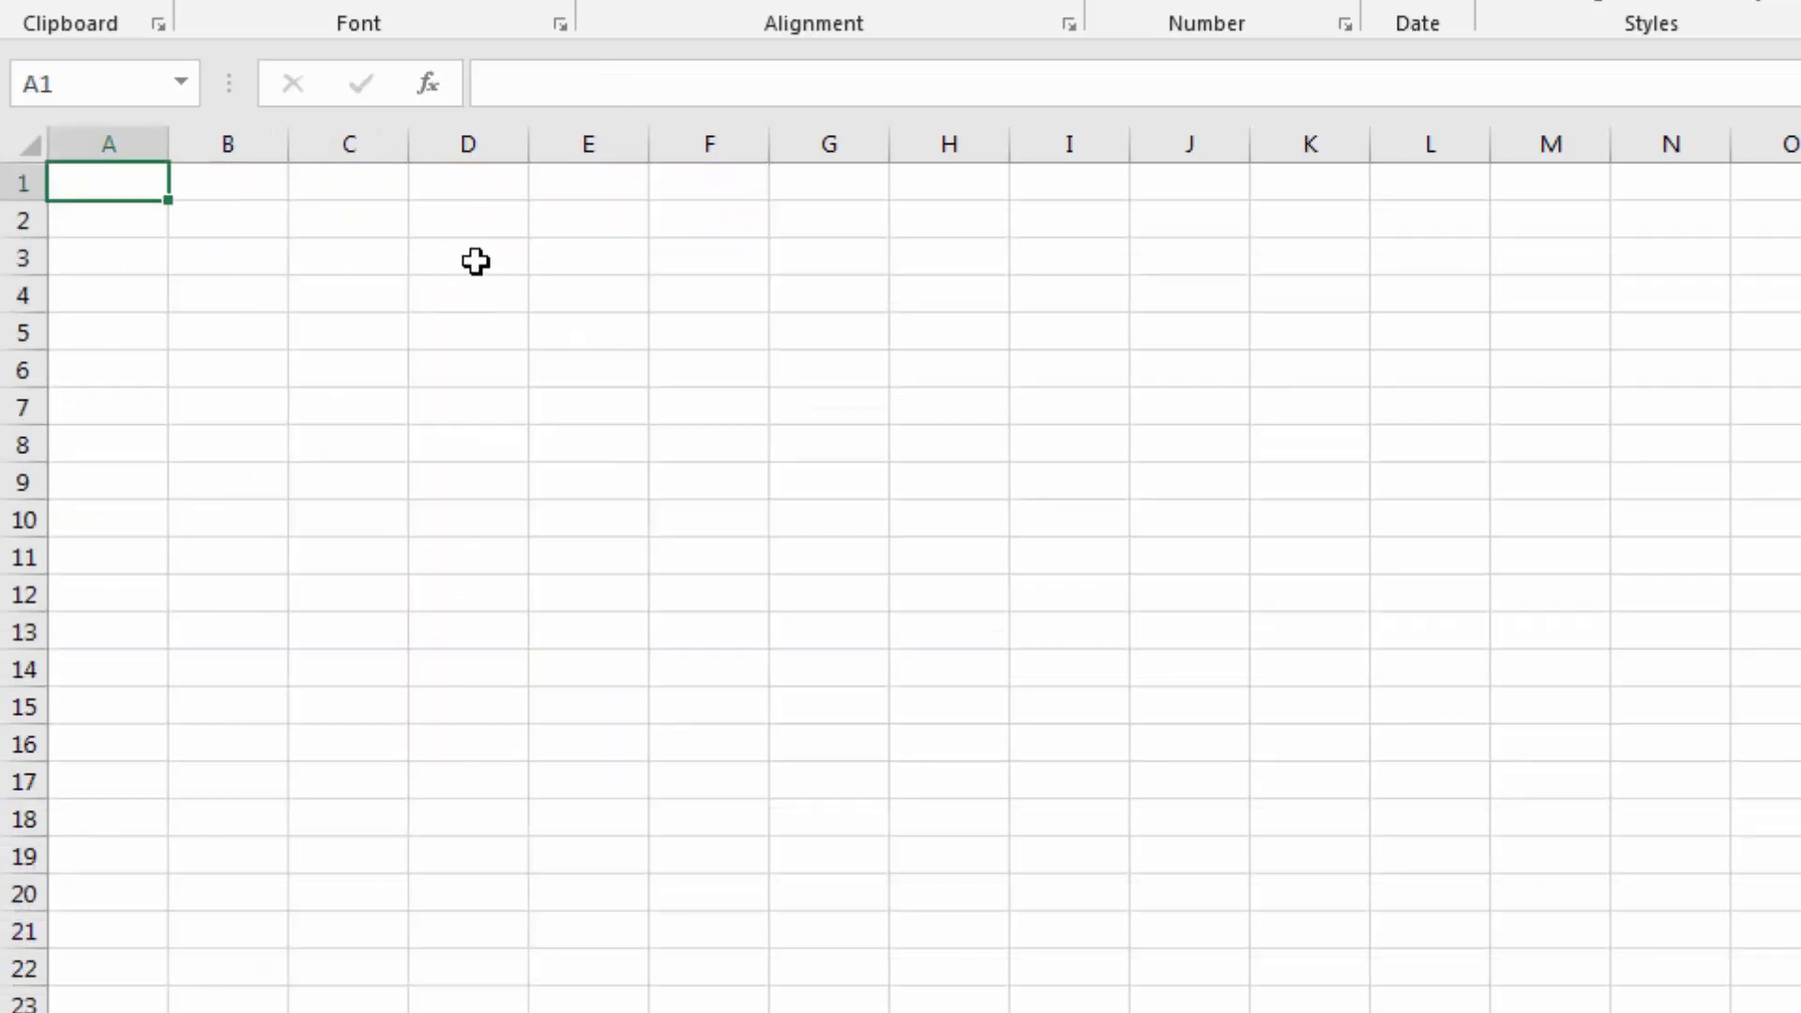
click(218, 184)
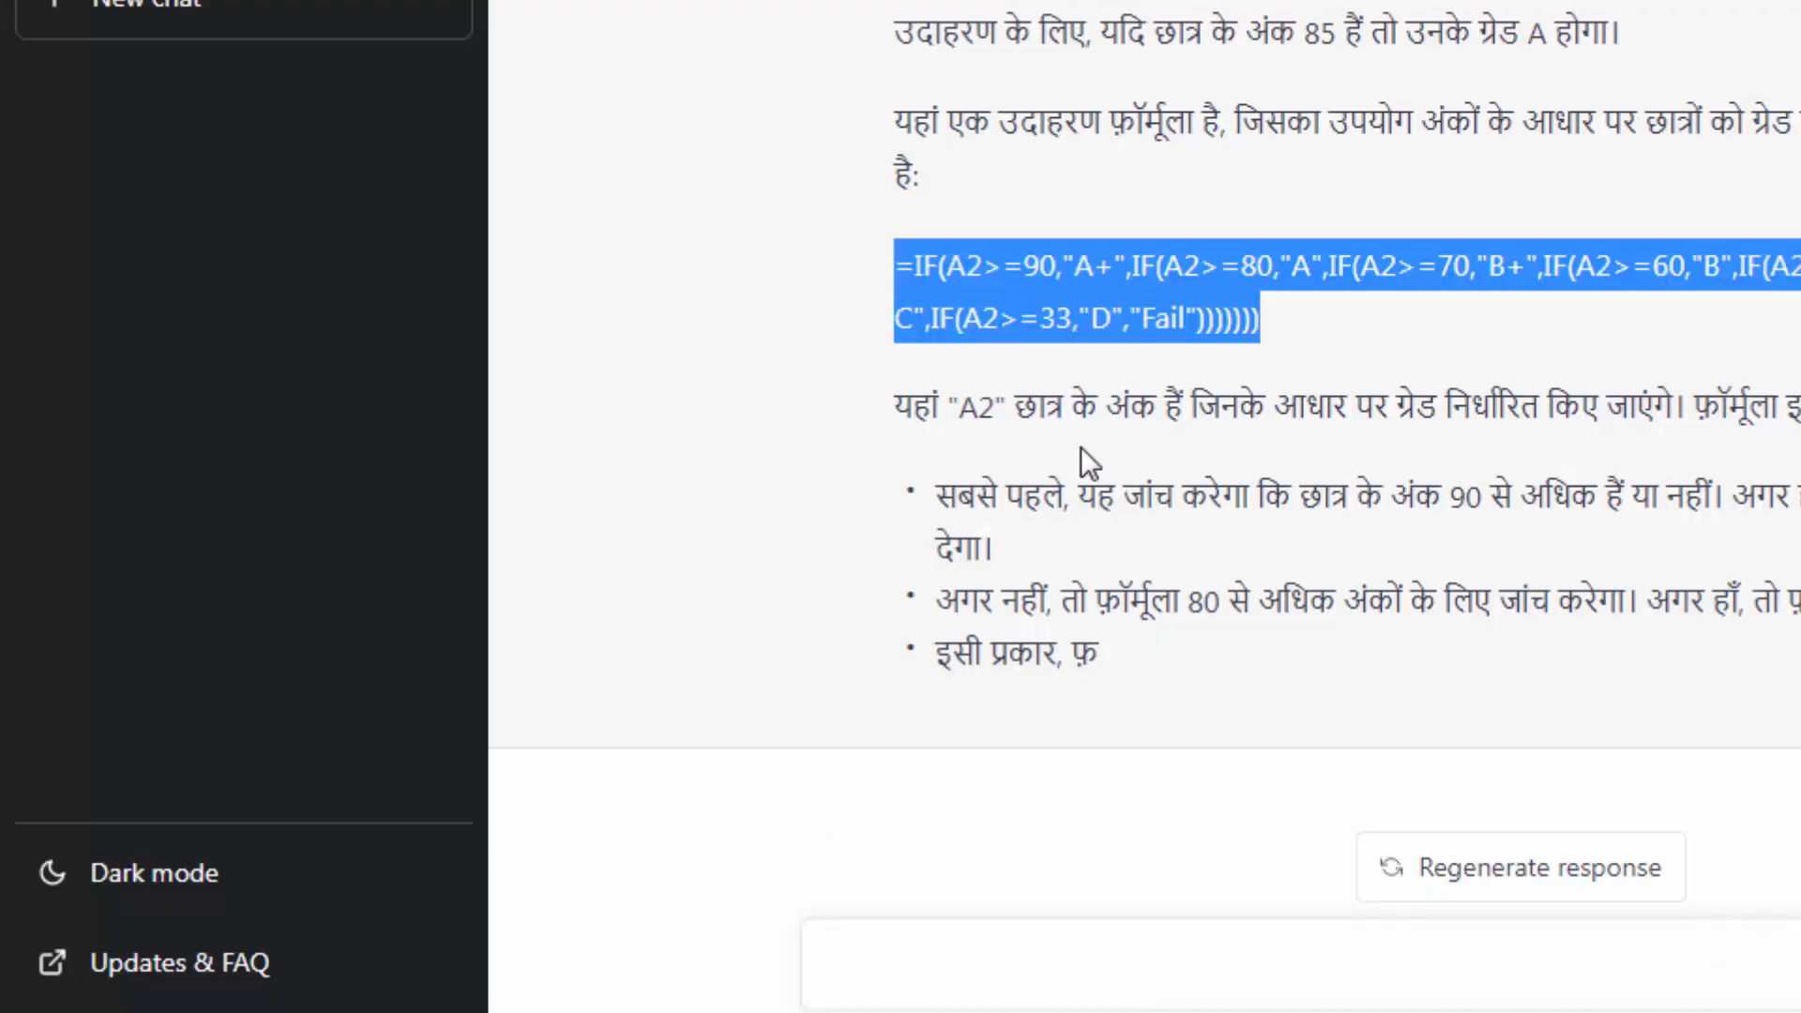
key(alt+Tab)
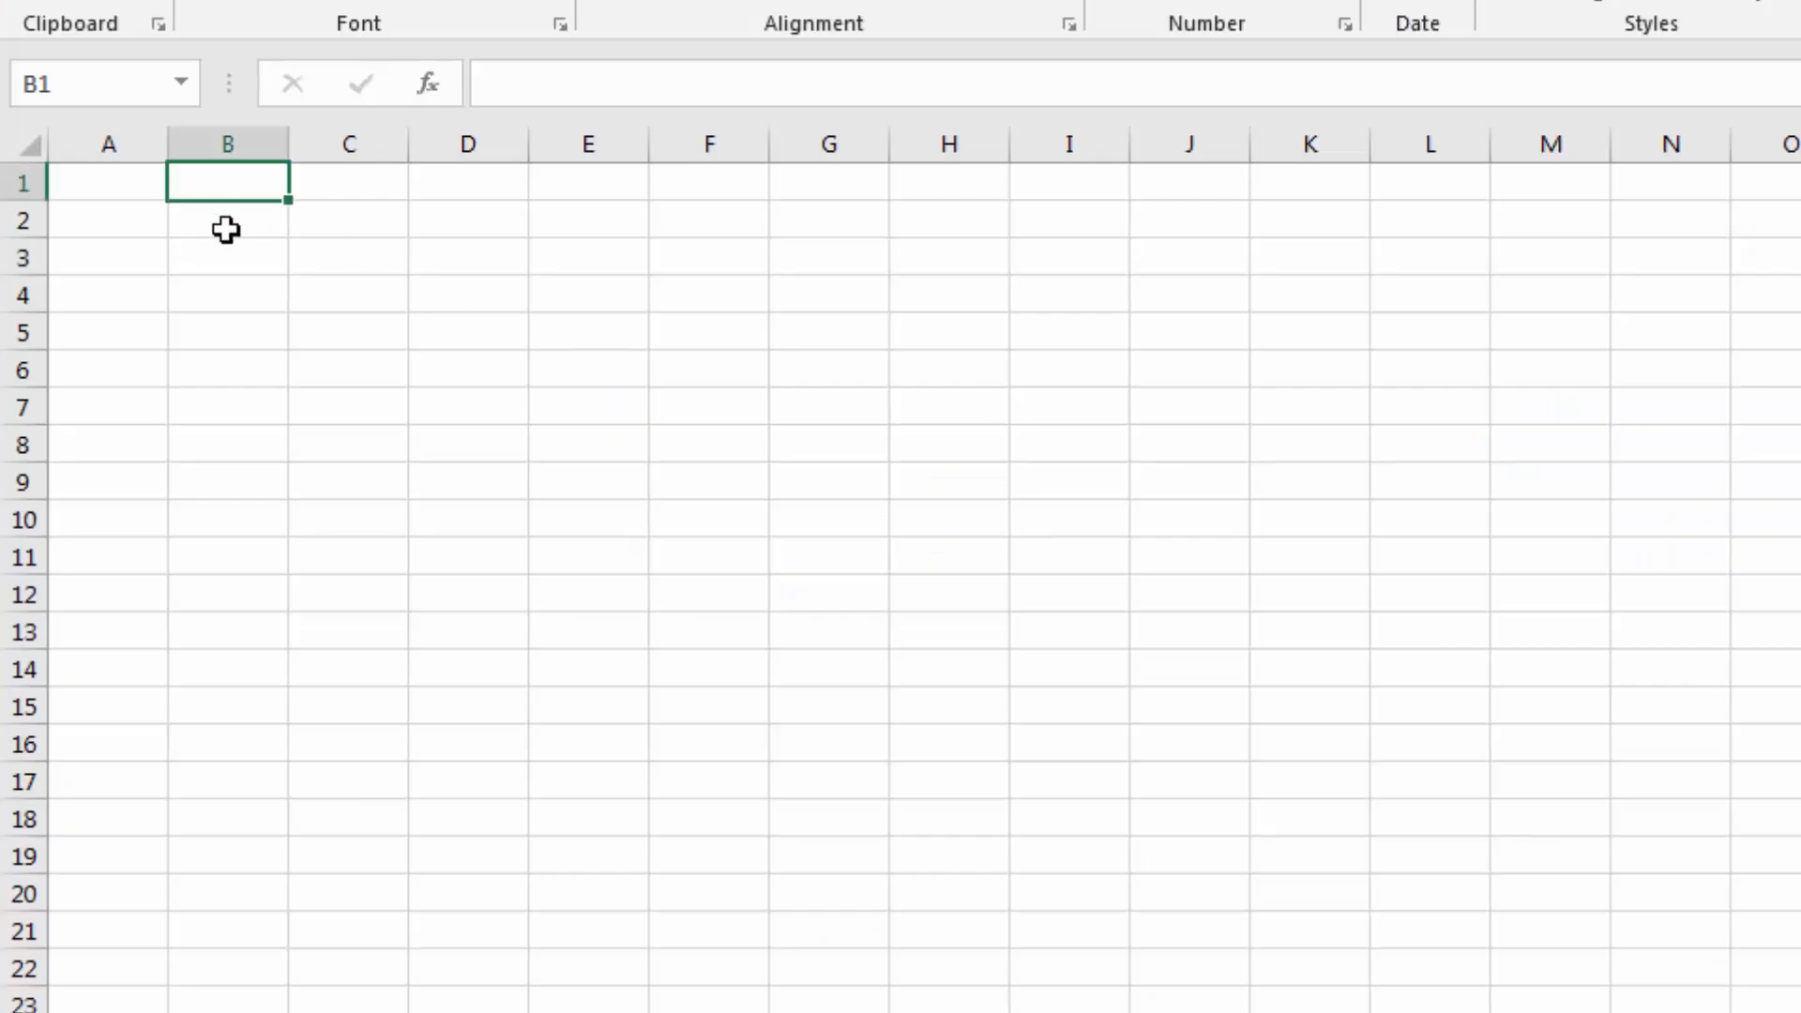
click(237, 229)
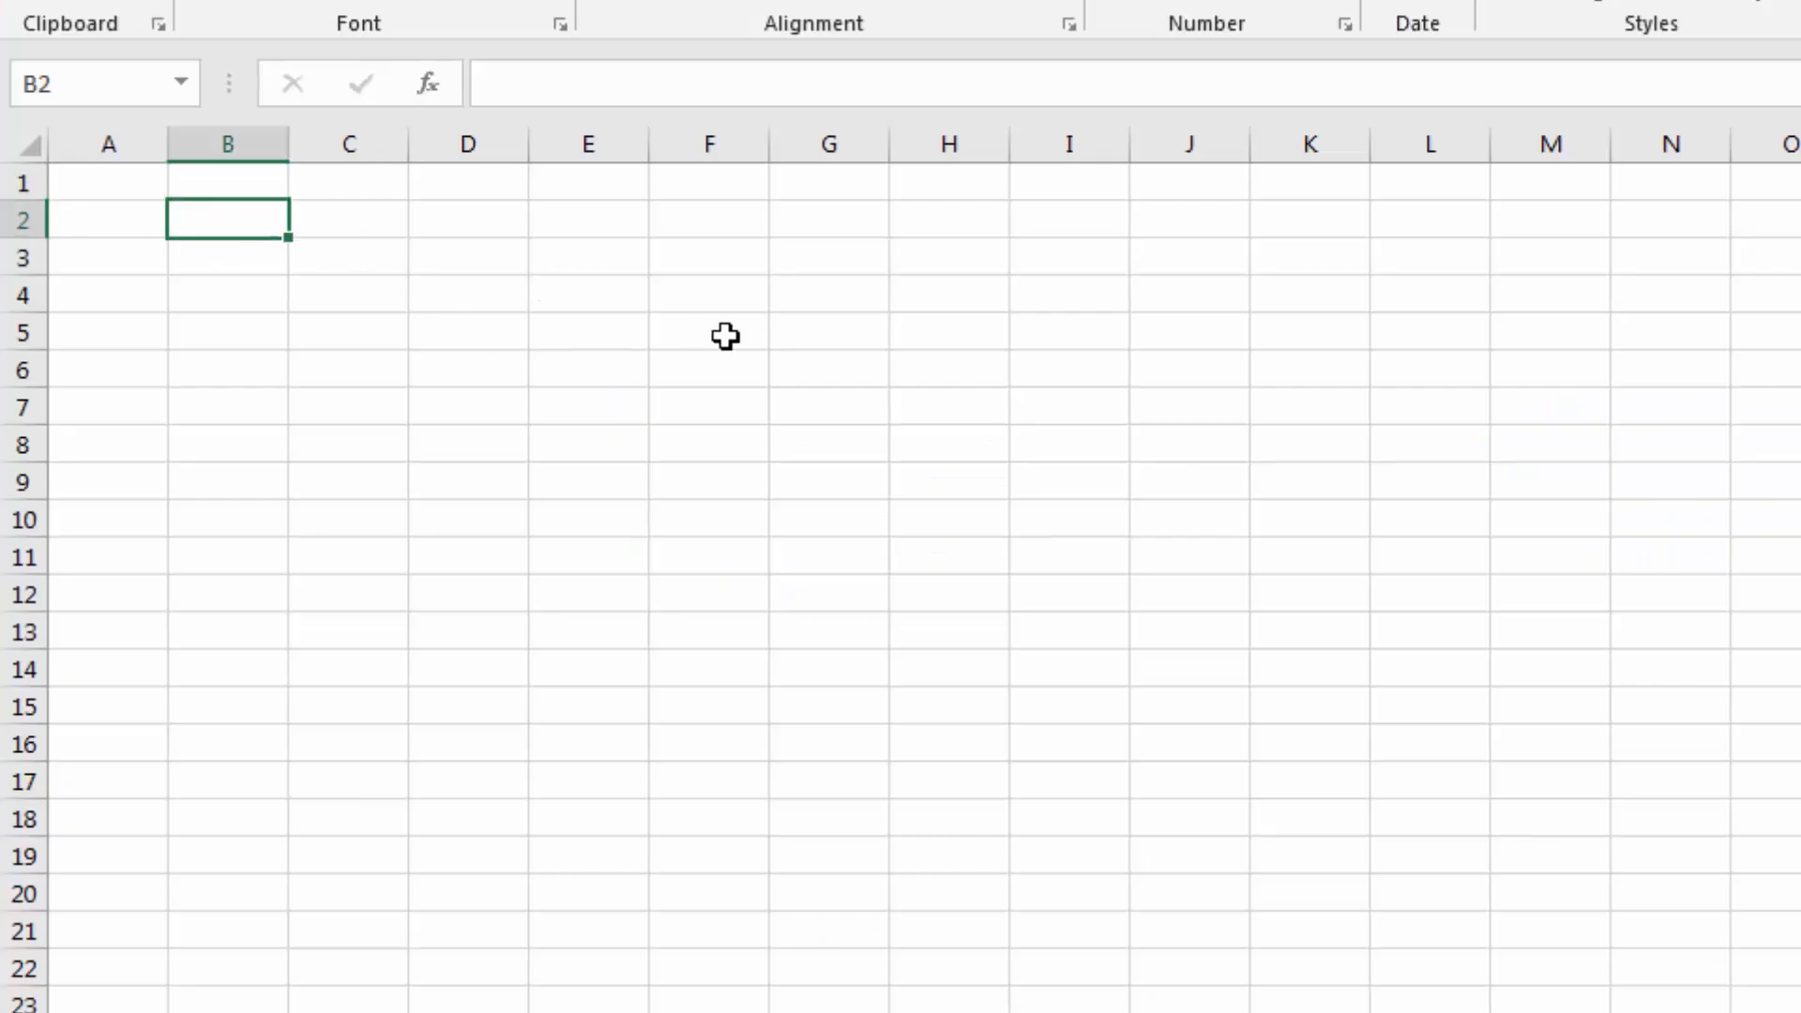
key(ctrl+v)
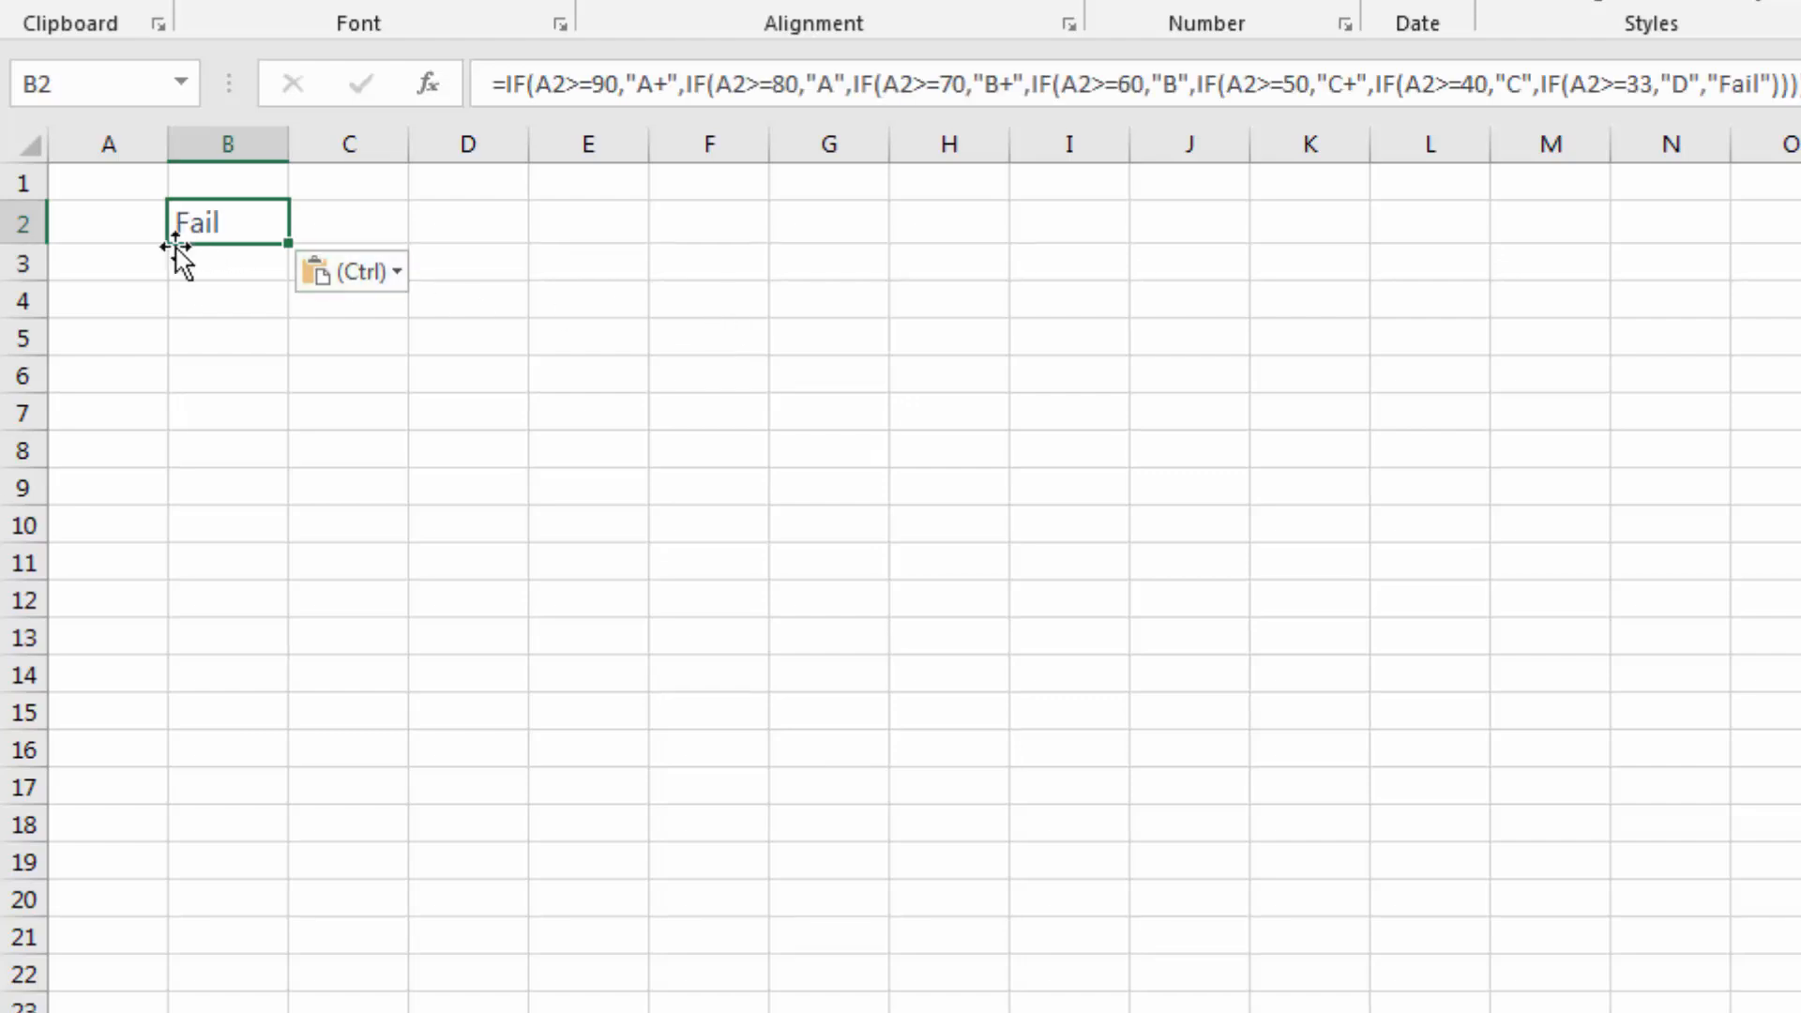
- Enlarge the font of cells A2:B2 and widen columns A and B slightly
drag(102, 218, 273, 209)
click(458, 14)
click(424, 197)
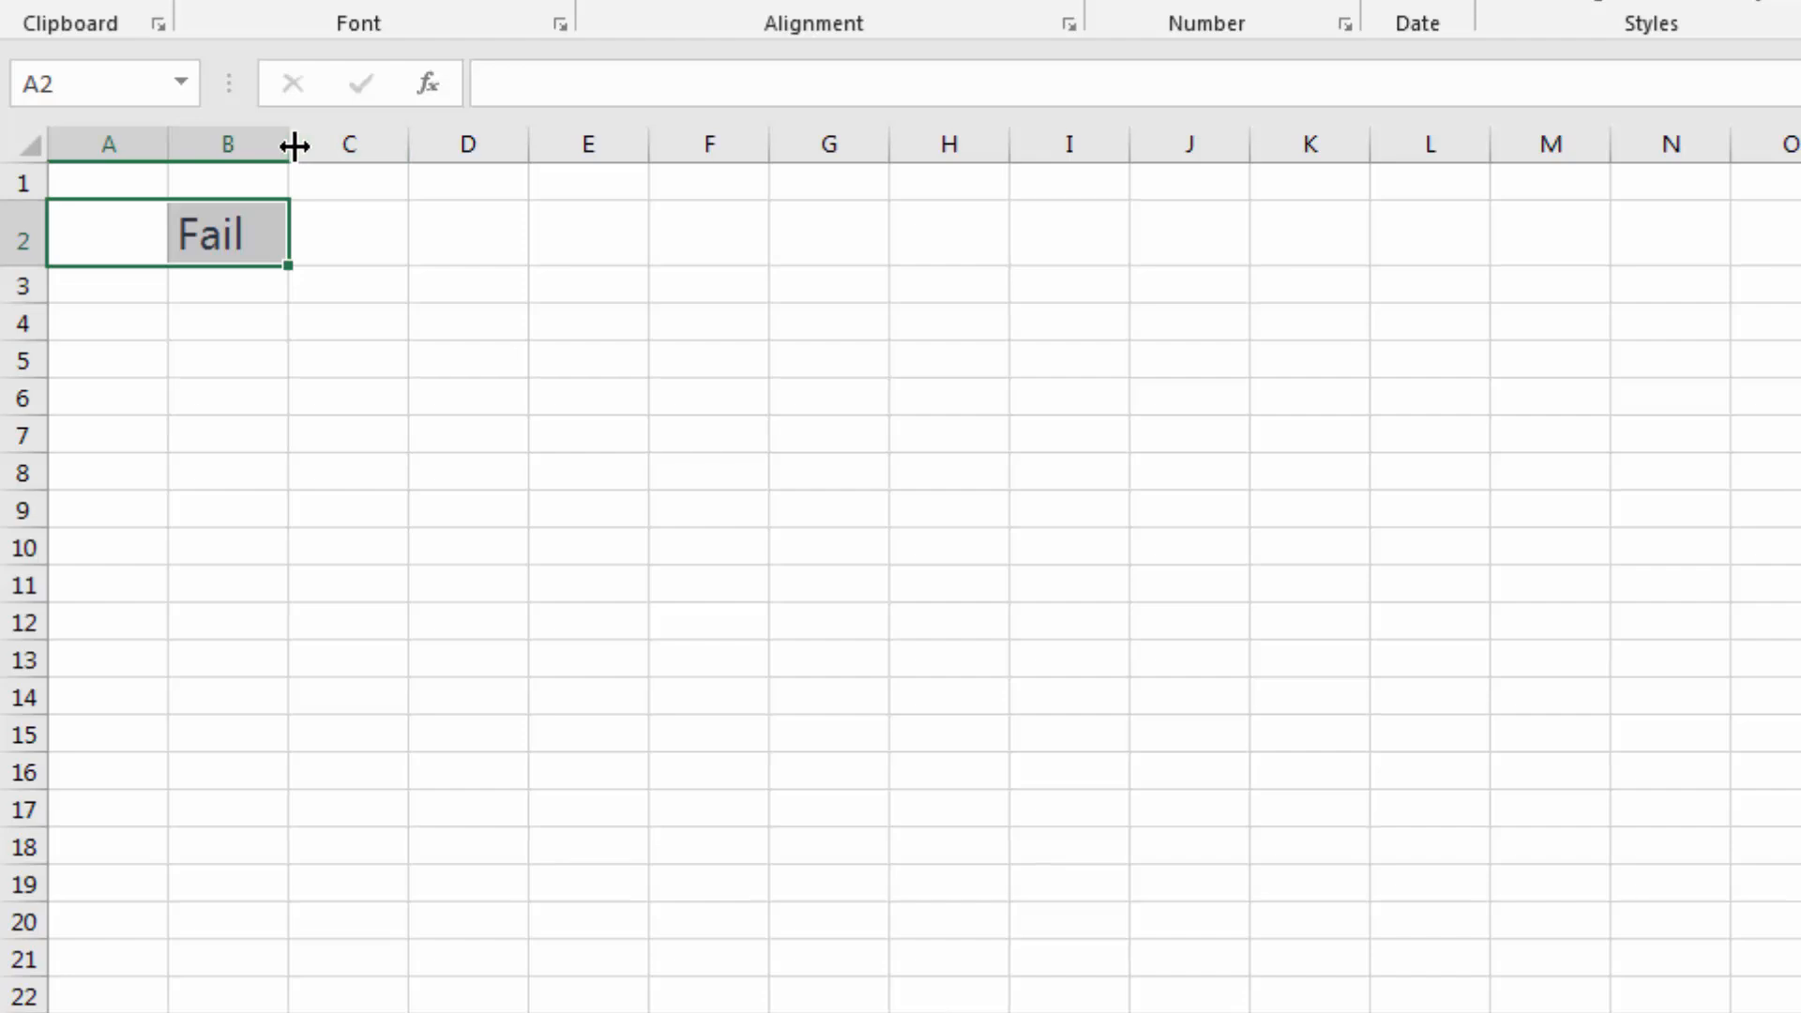
drag(291, 143, 322, 143)
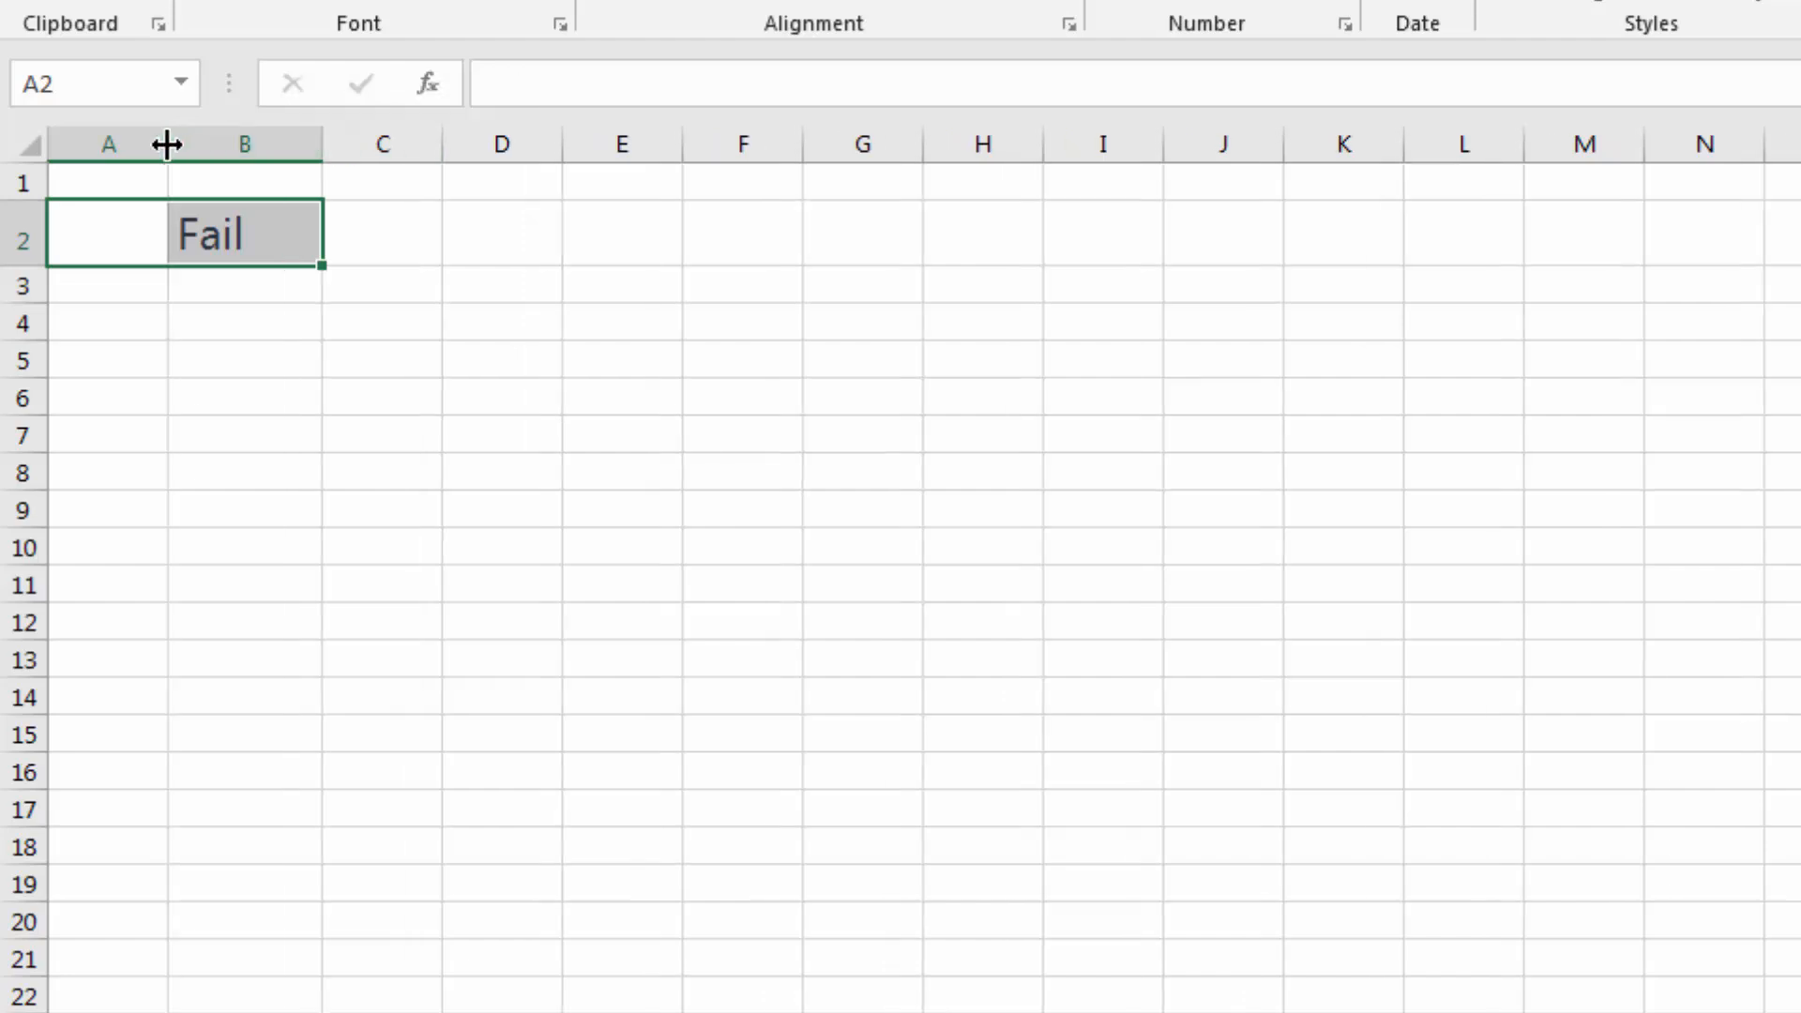
drag(167, 143, 208, 144)
- Test the grade formula by entering the marks 85, 90 and 70 one after another in cell A2
click(141, 229)
text(85)
key(Return)
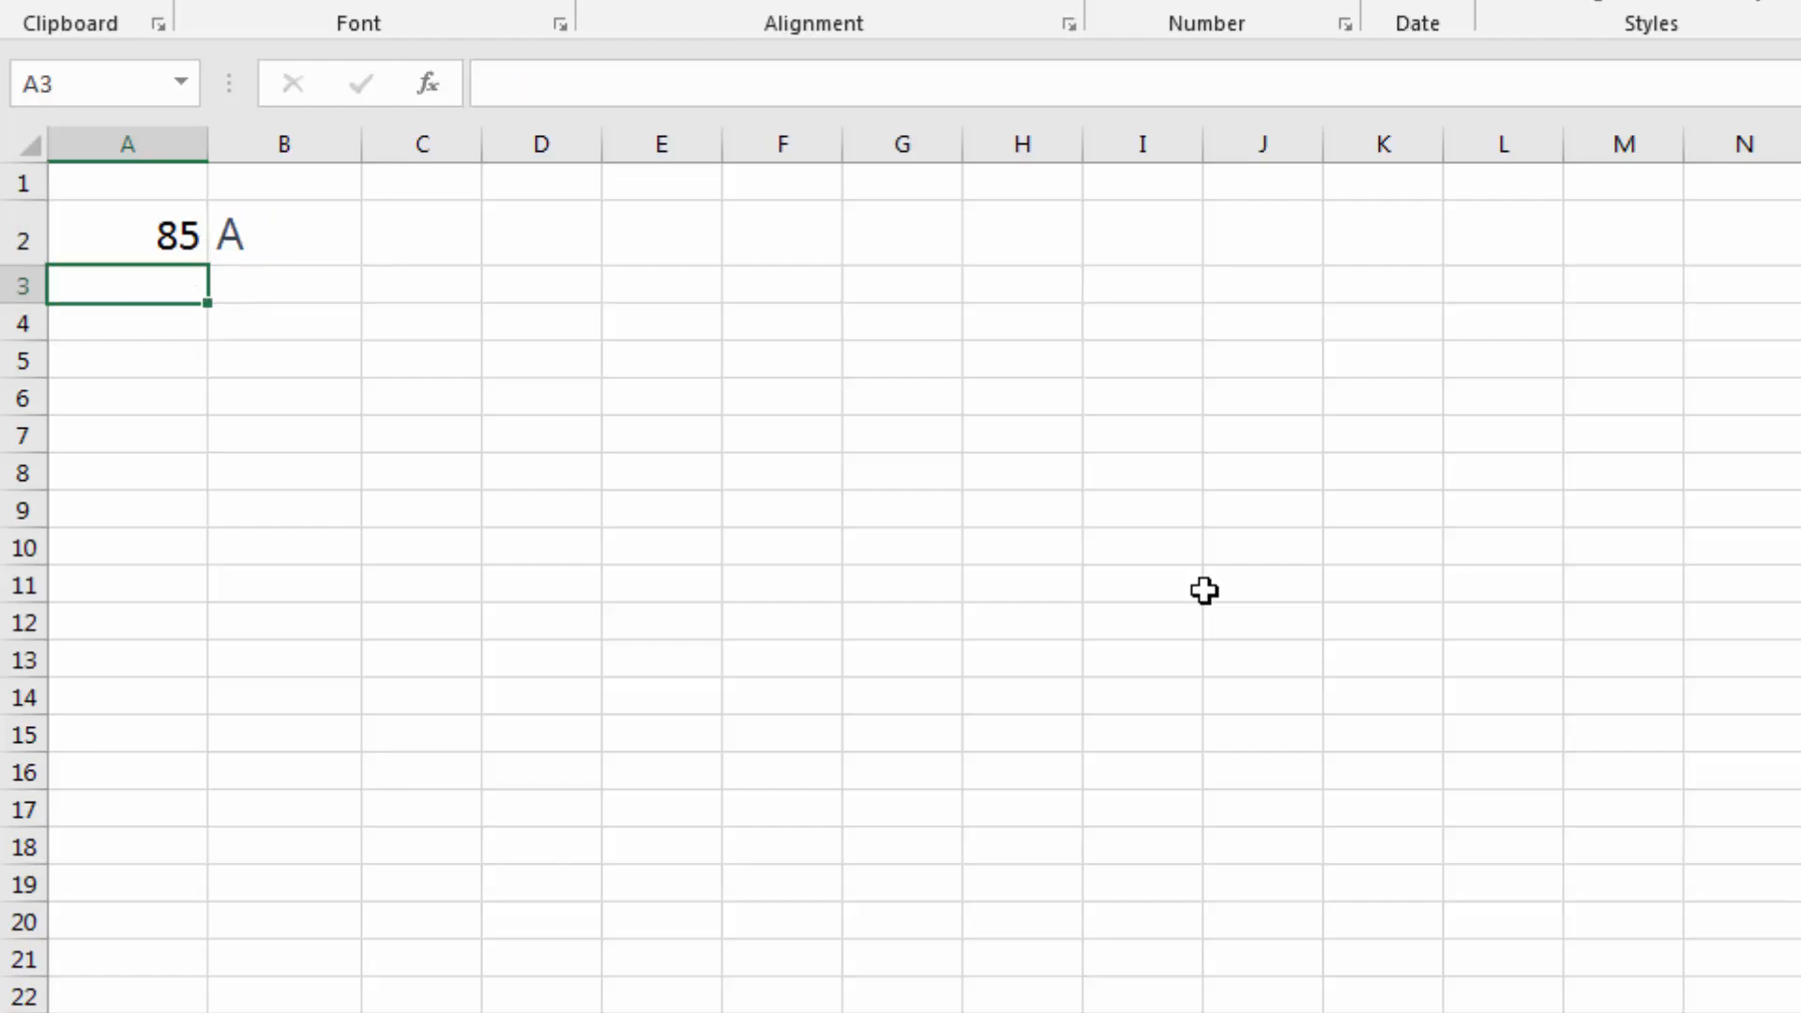
key(Up)
text(90)
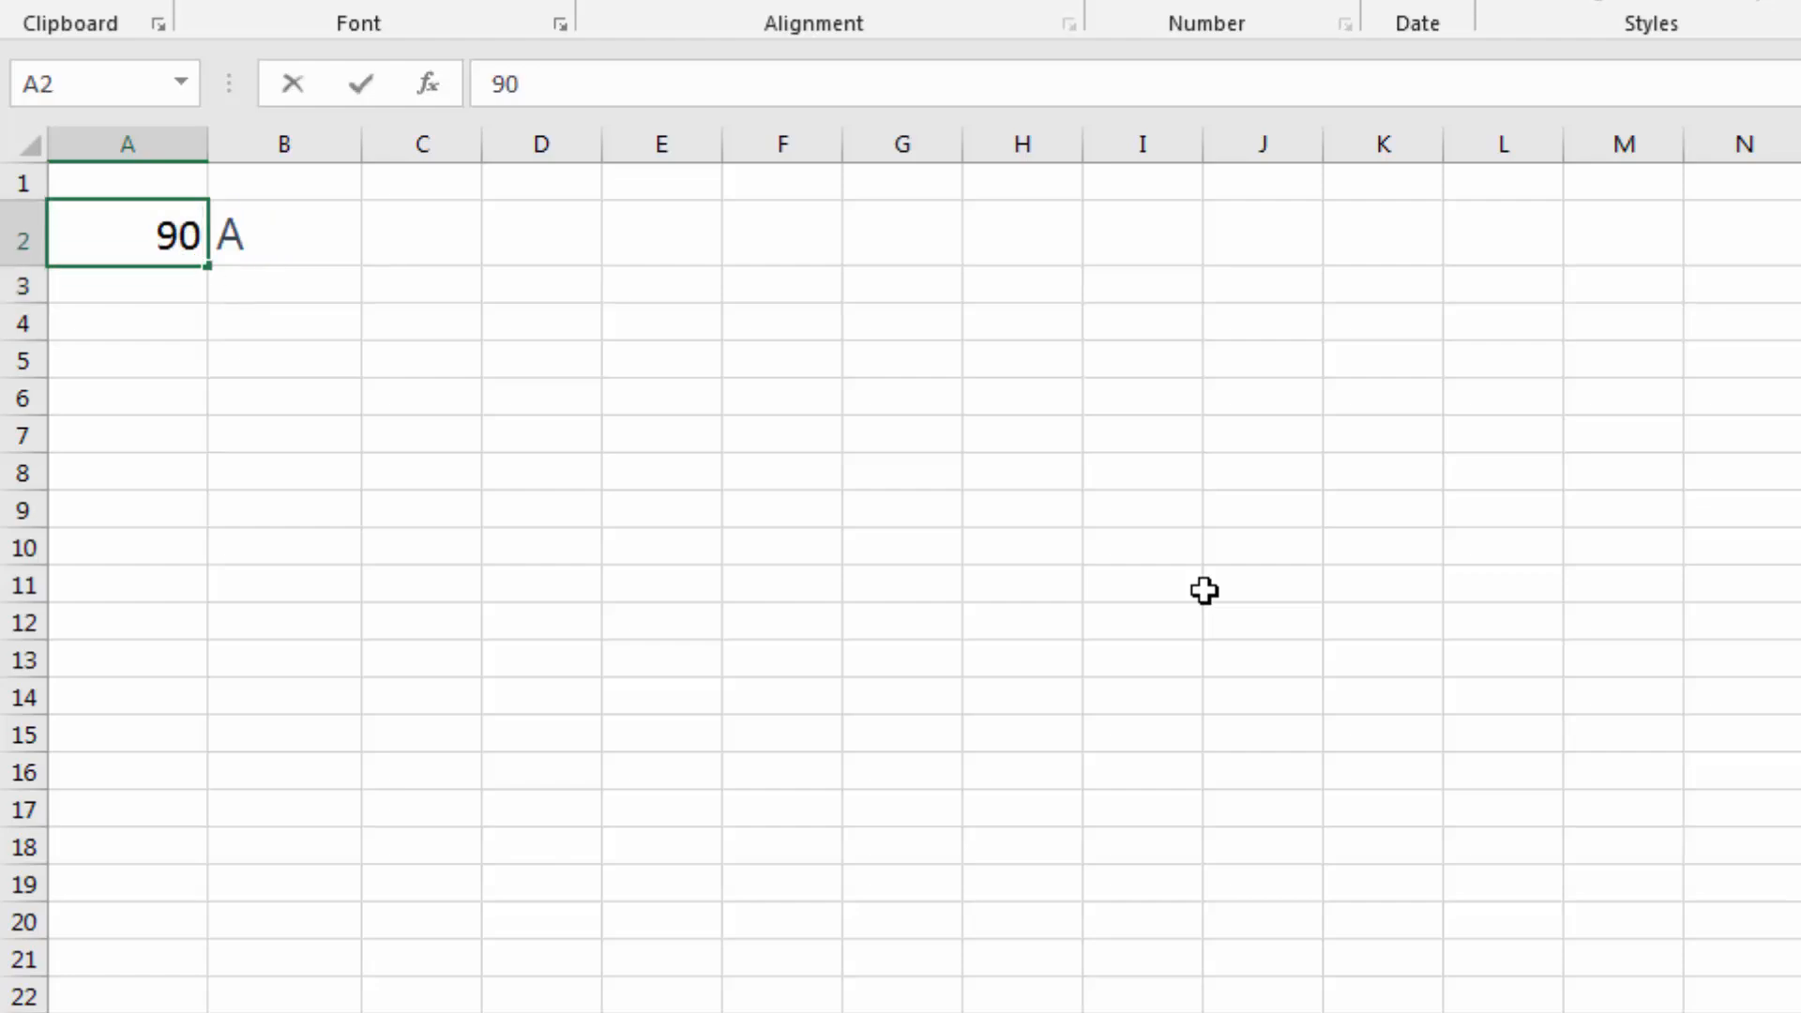
key(Return)
key(Up)
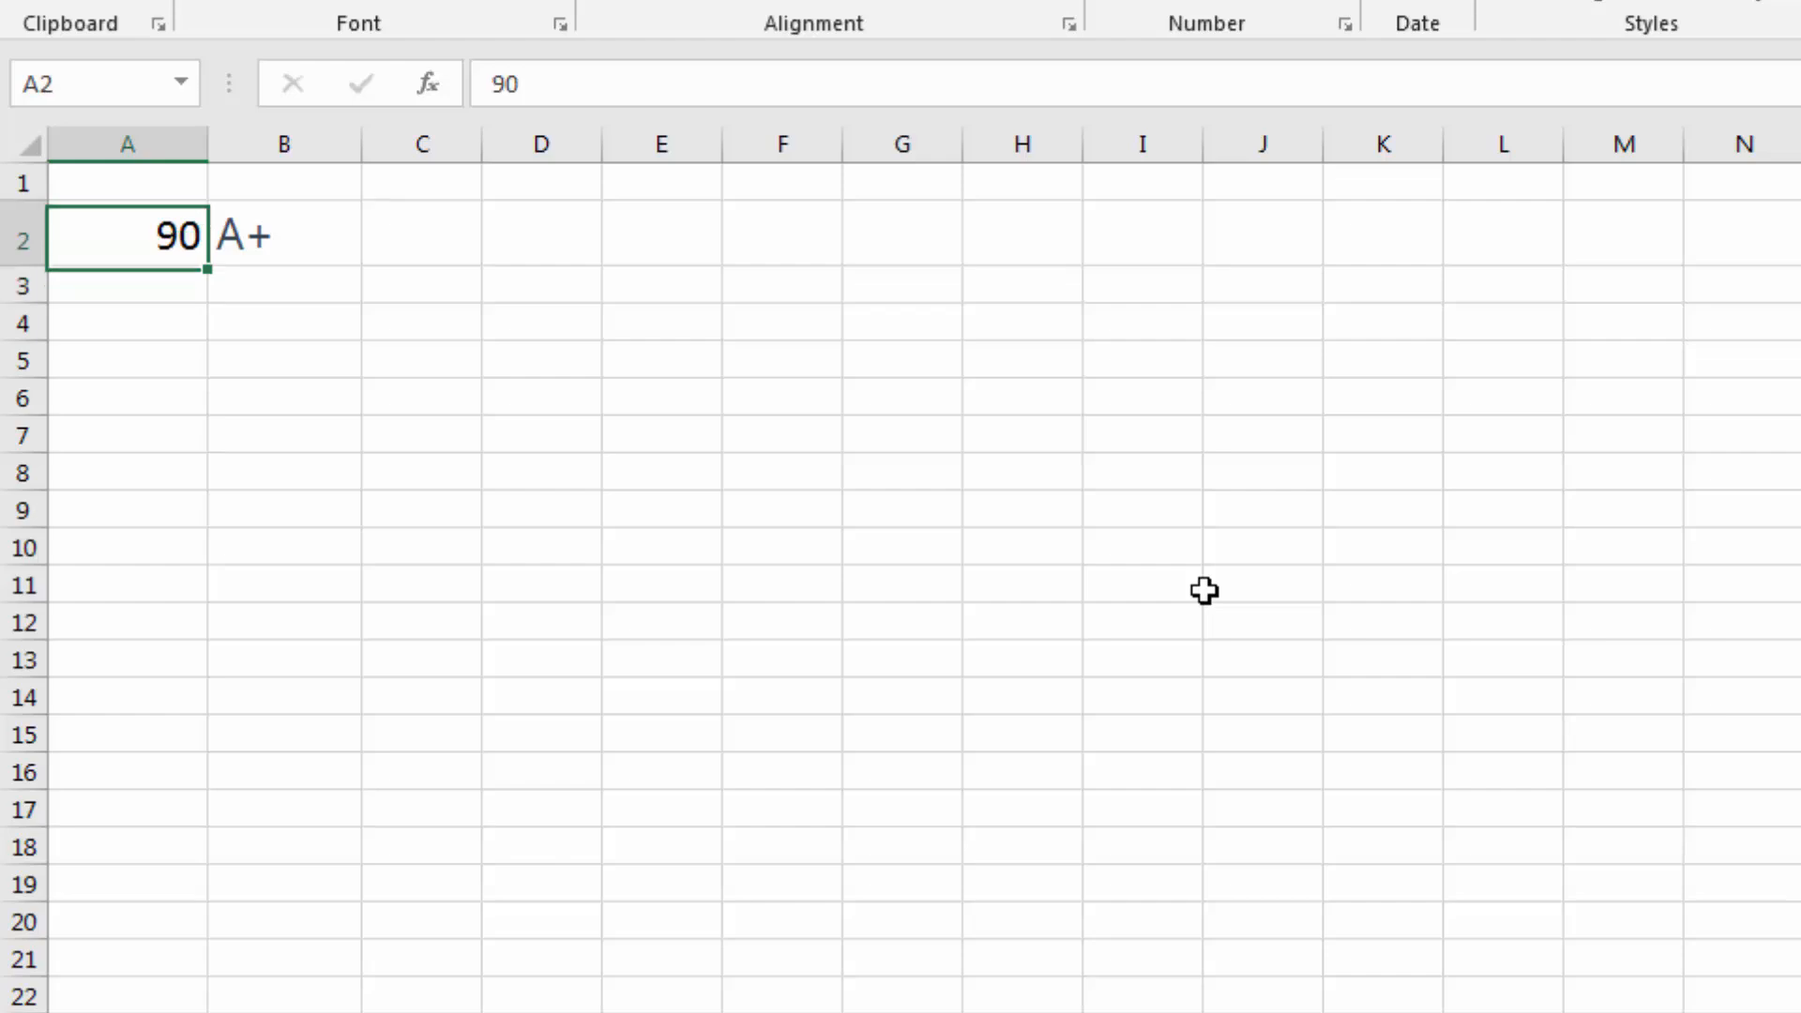
text(70)
key(Return)
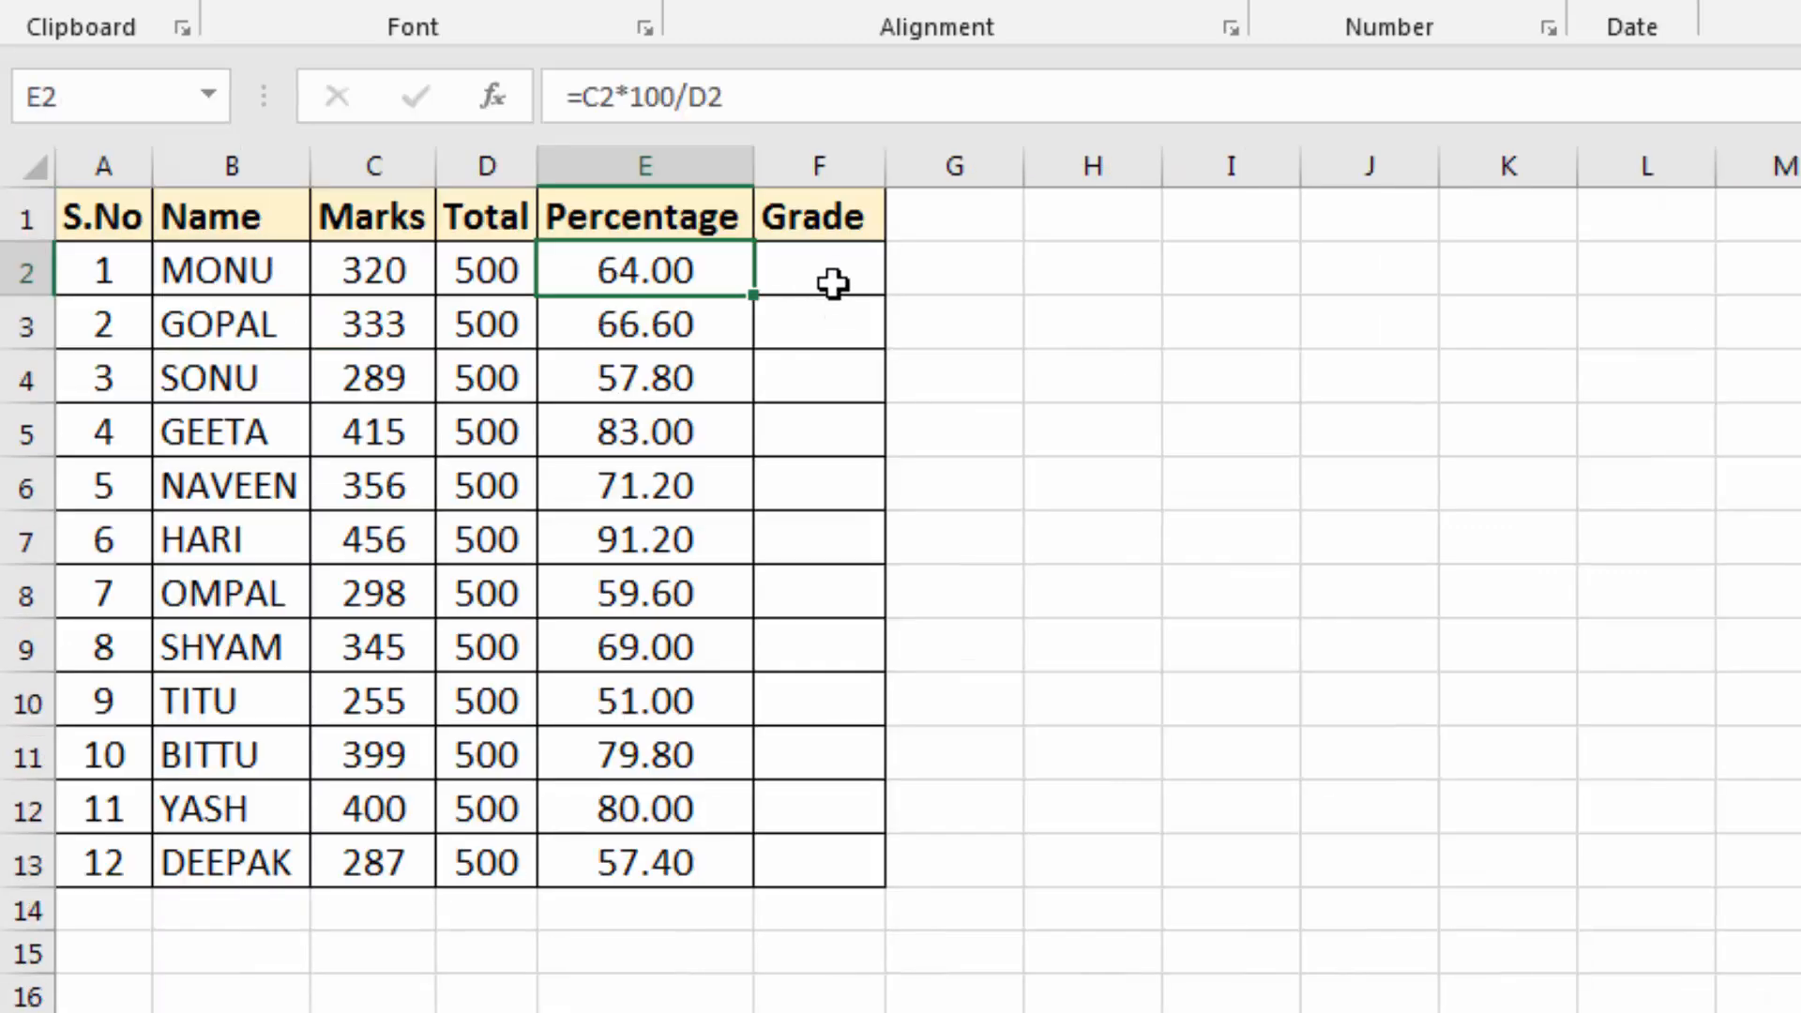
- Paste the copied nested IF grade formula into F2 of the student sheet and change its A2 references to E2
click(832, 283)
key(ctrl+v)
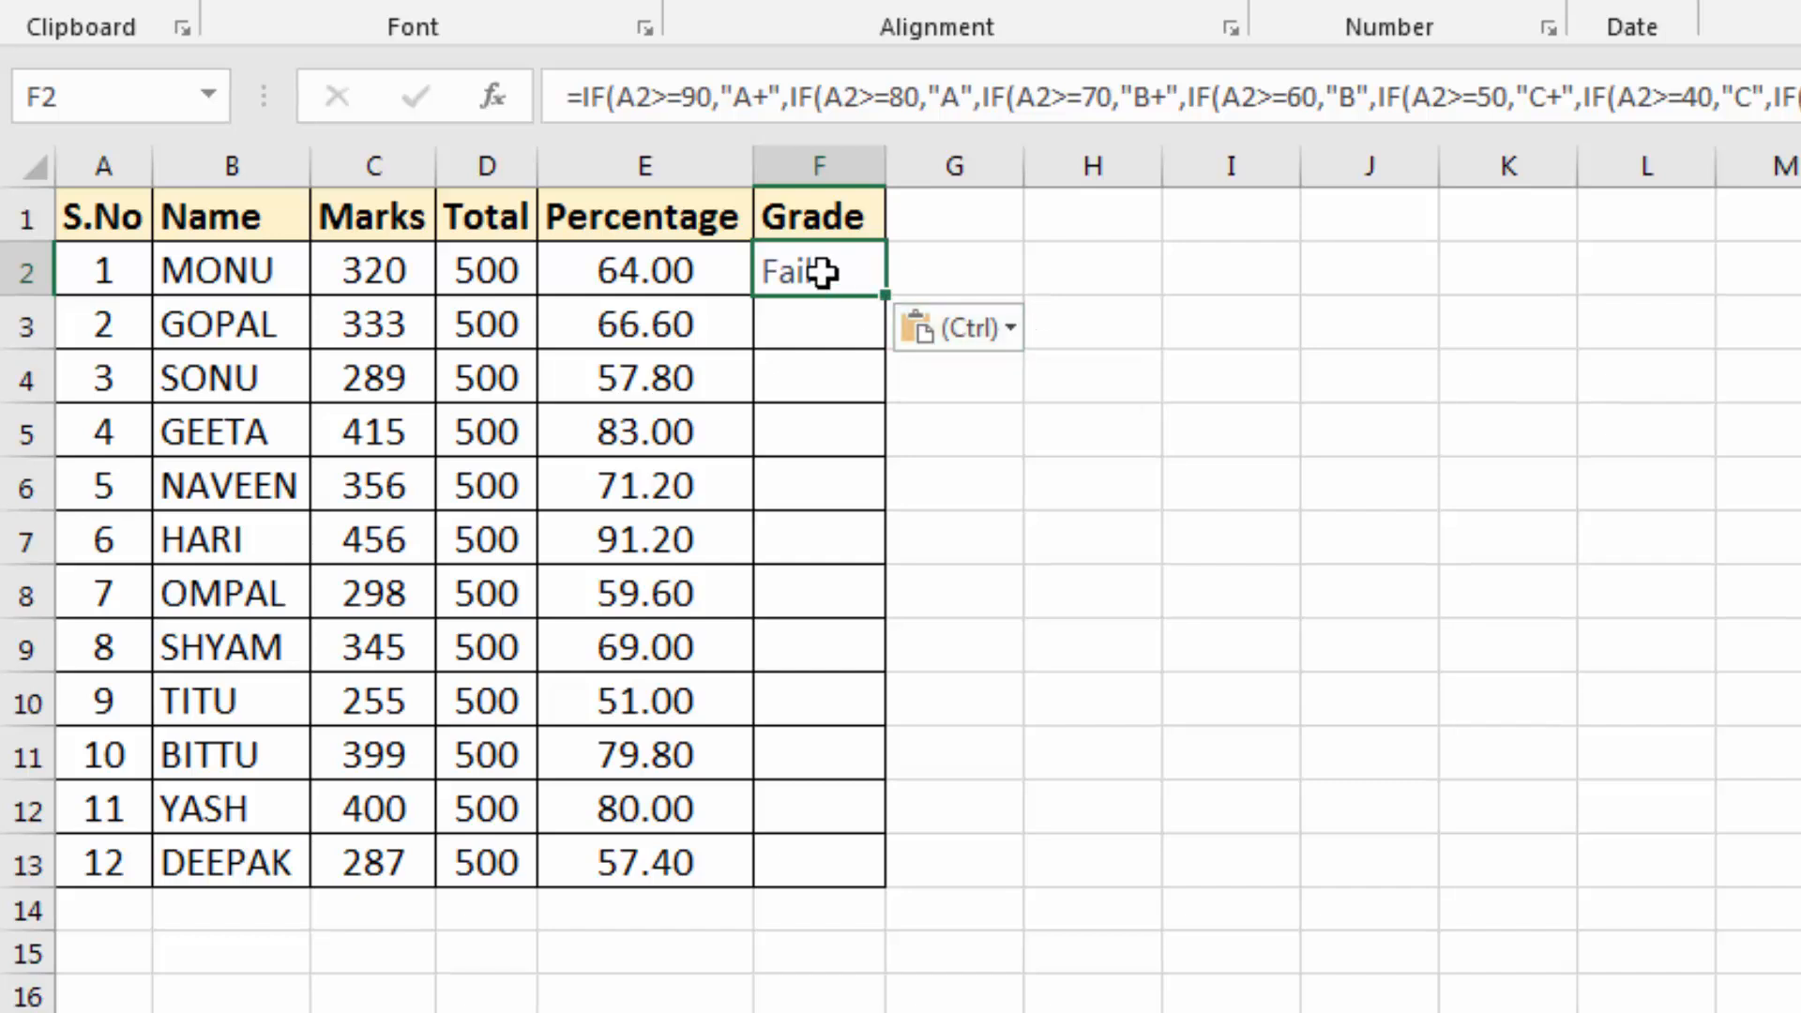
double_click(823, 272)
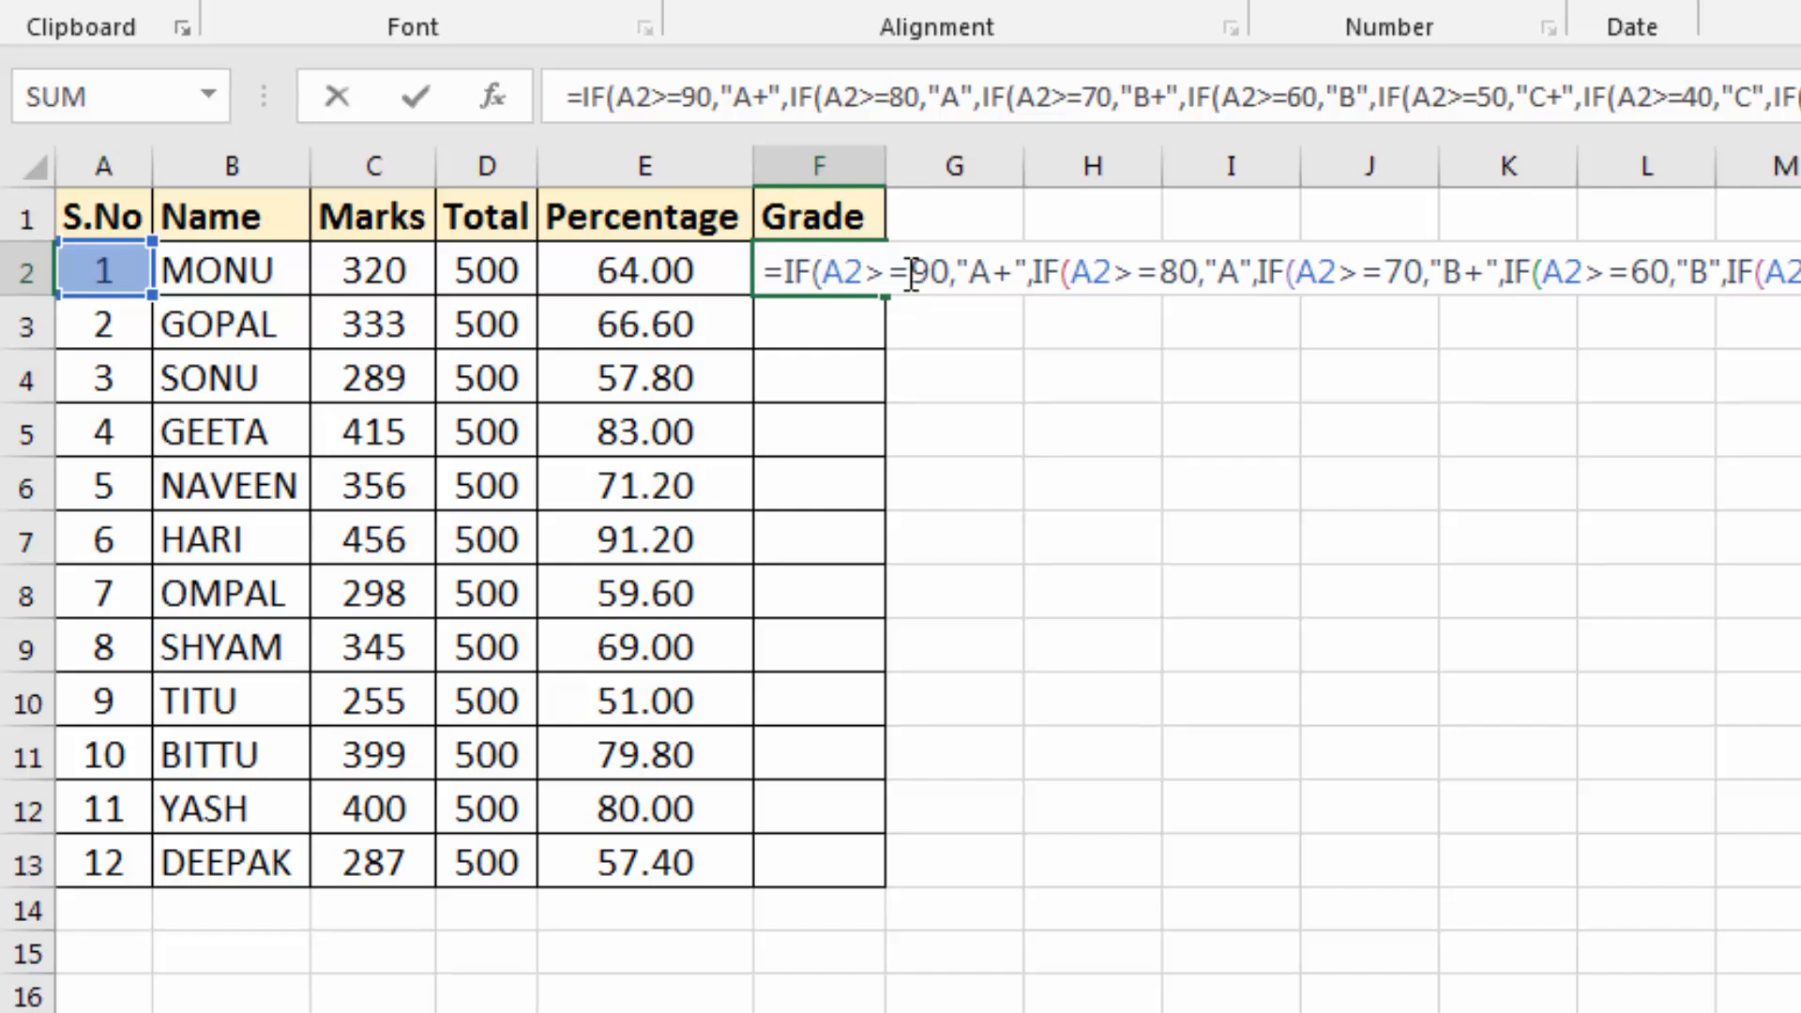
click(844, 272)
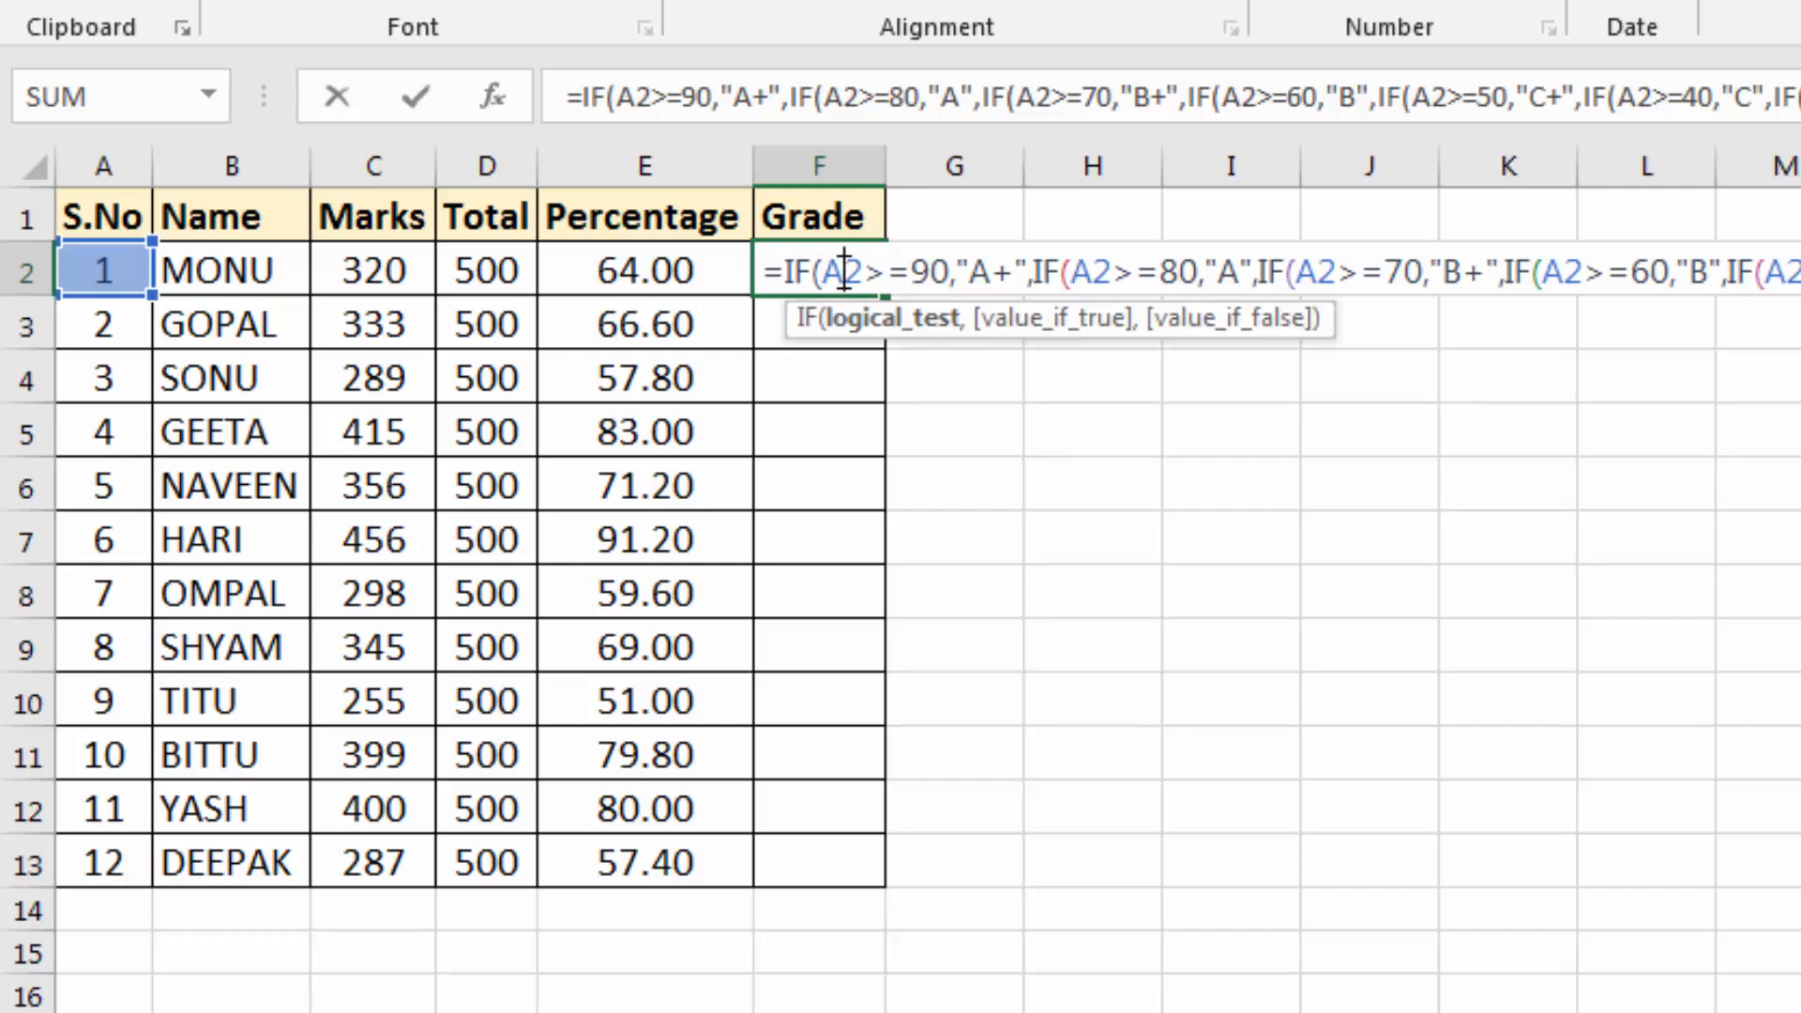
key(BackSpace)
text(e)
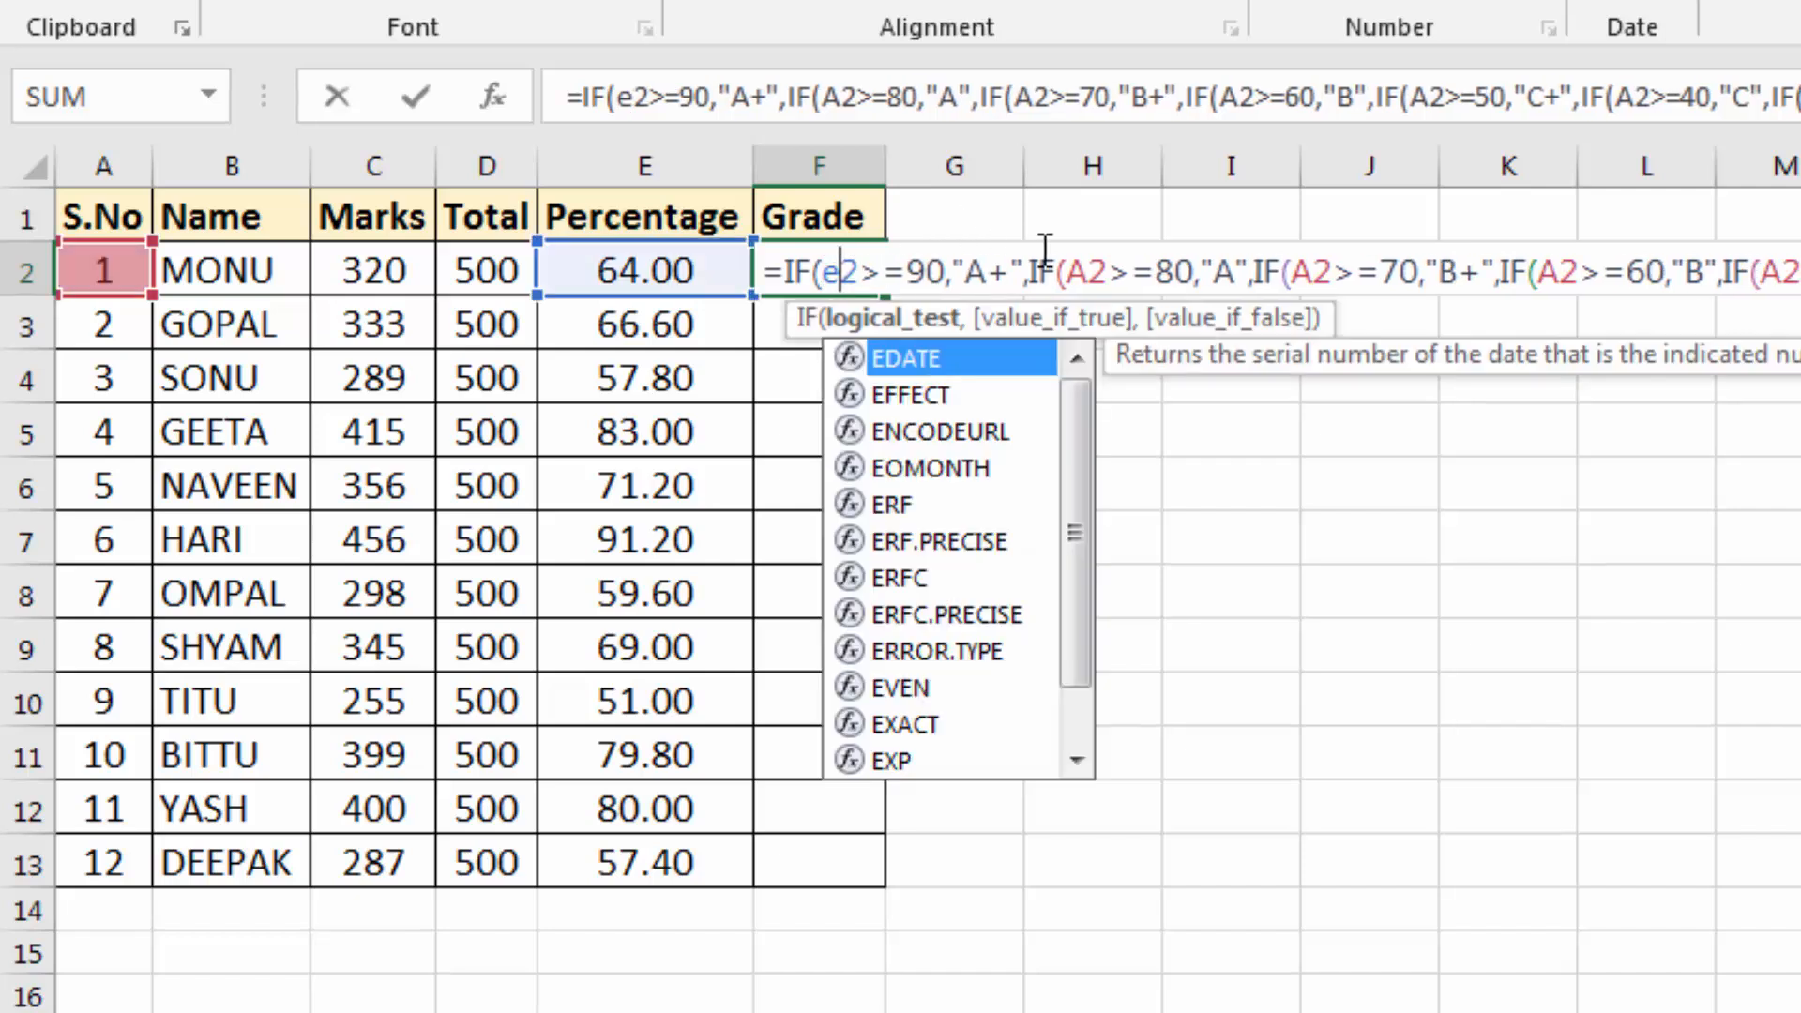
click(1090, 258)
key(BackSpace)
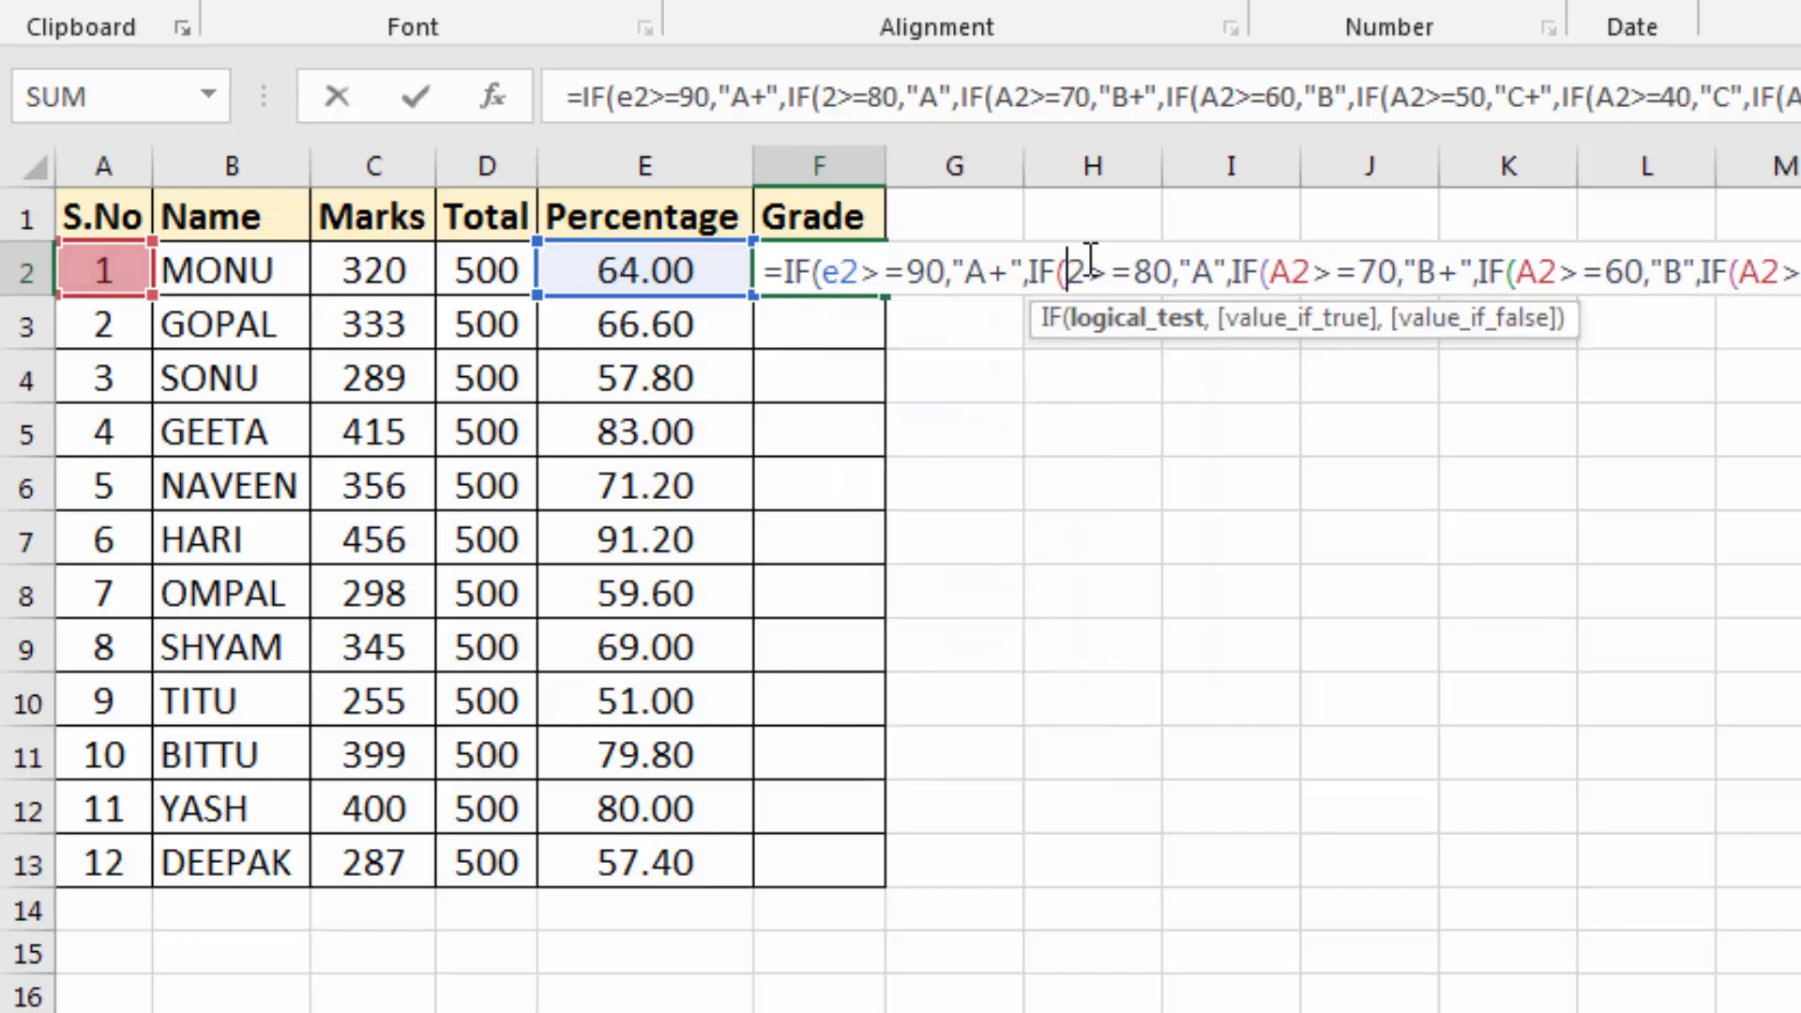
text(e)
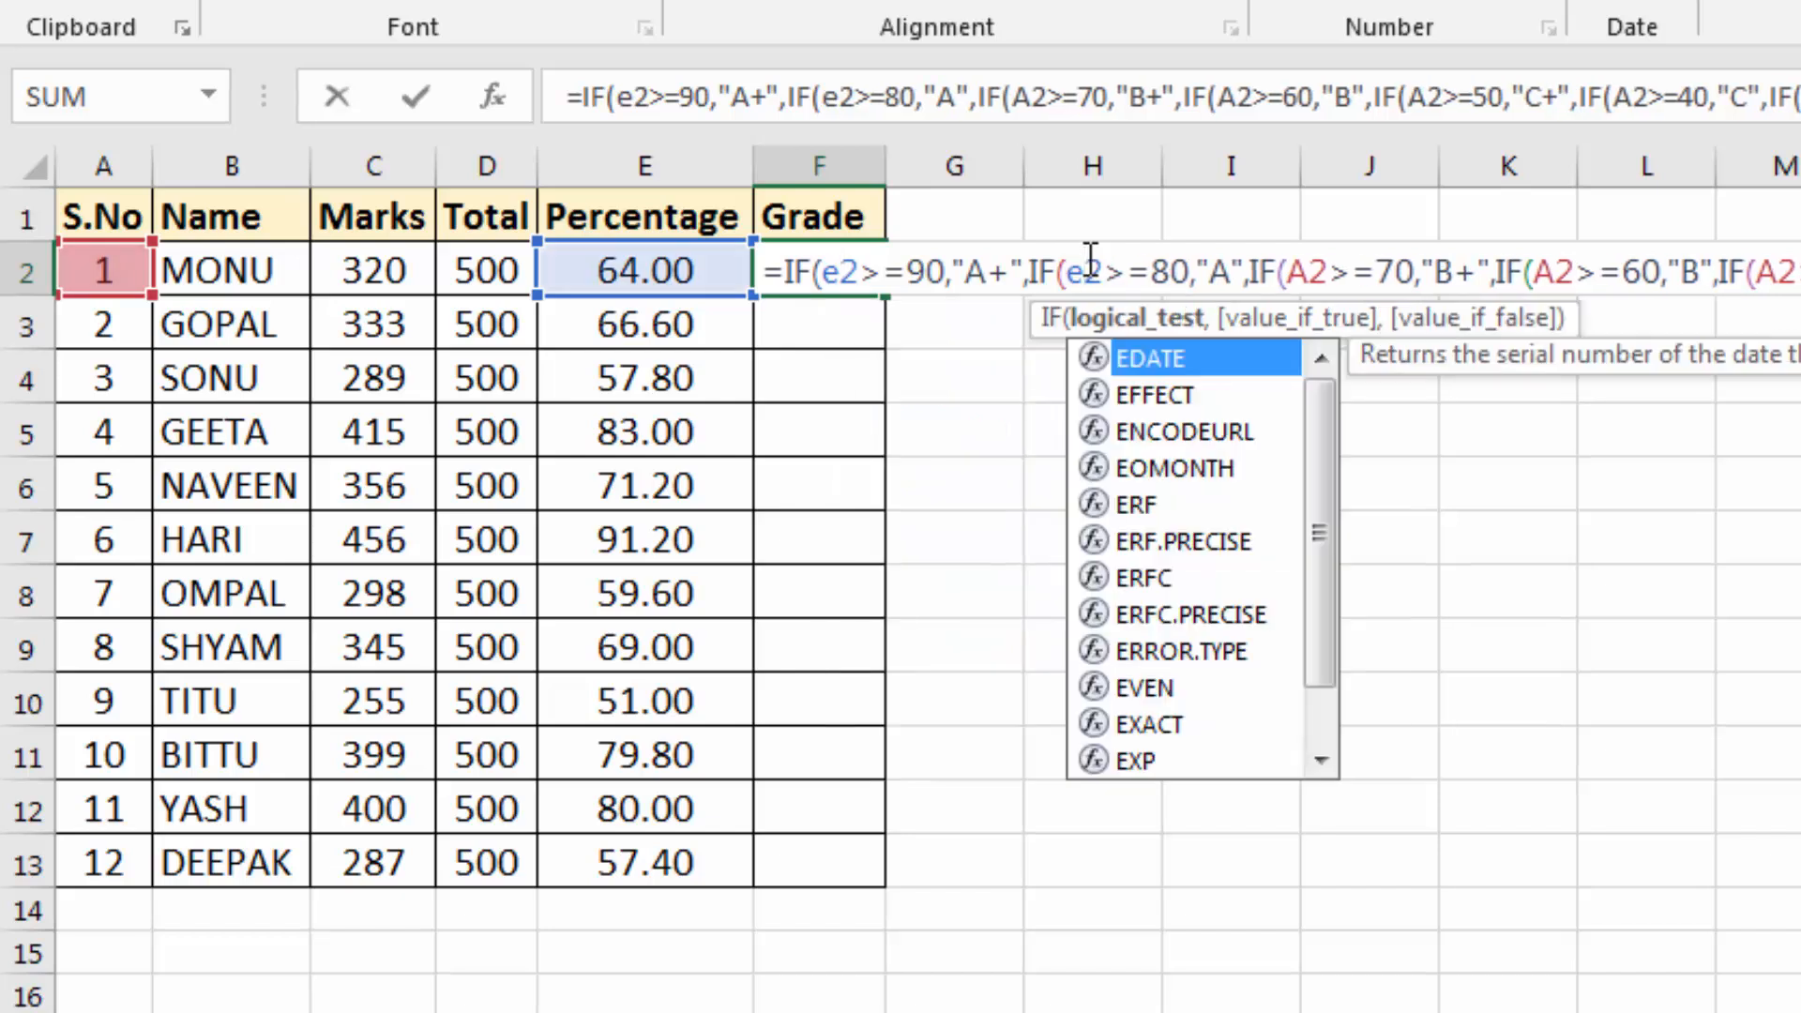
click(1309, 263)
key(BackSpace)
text(e)
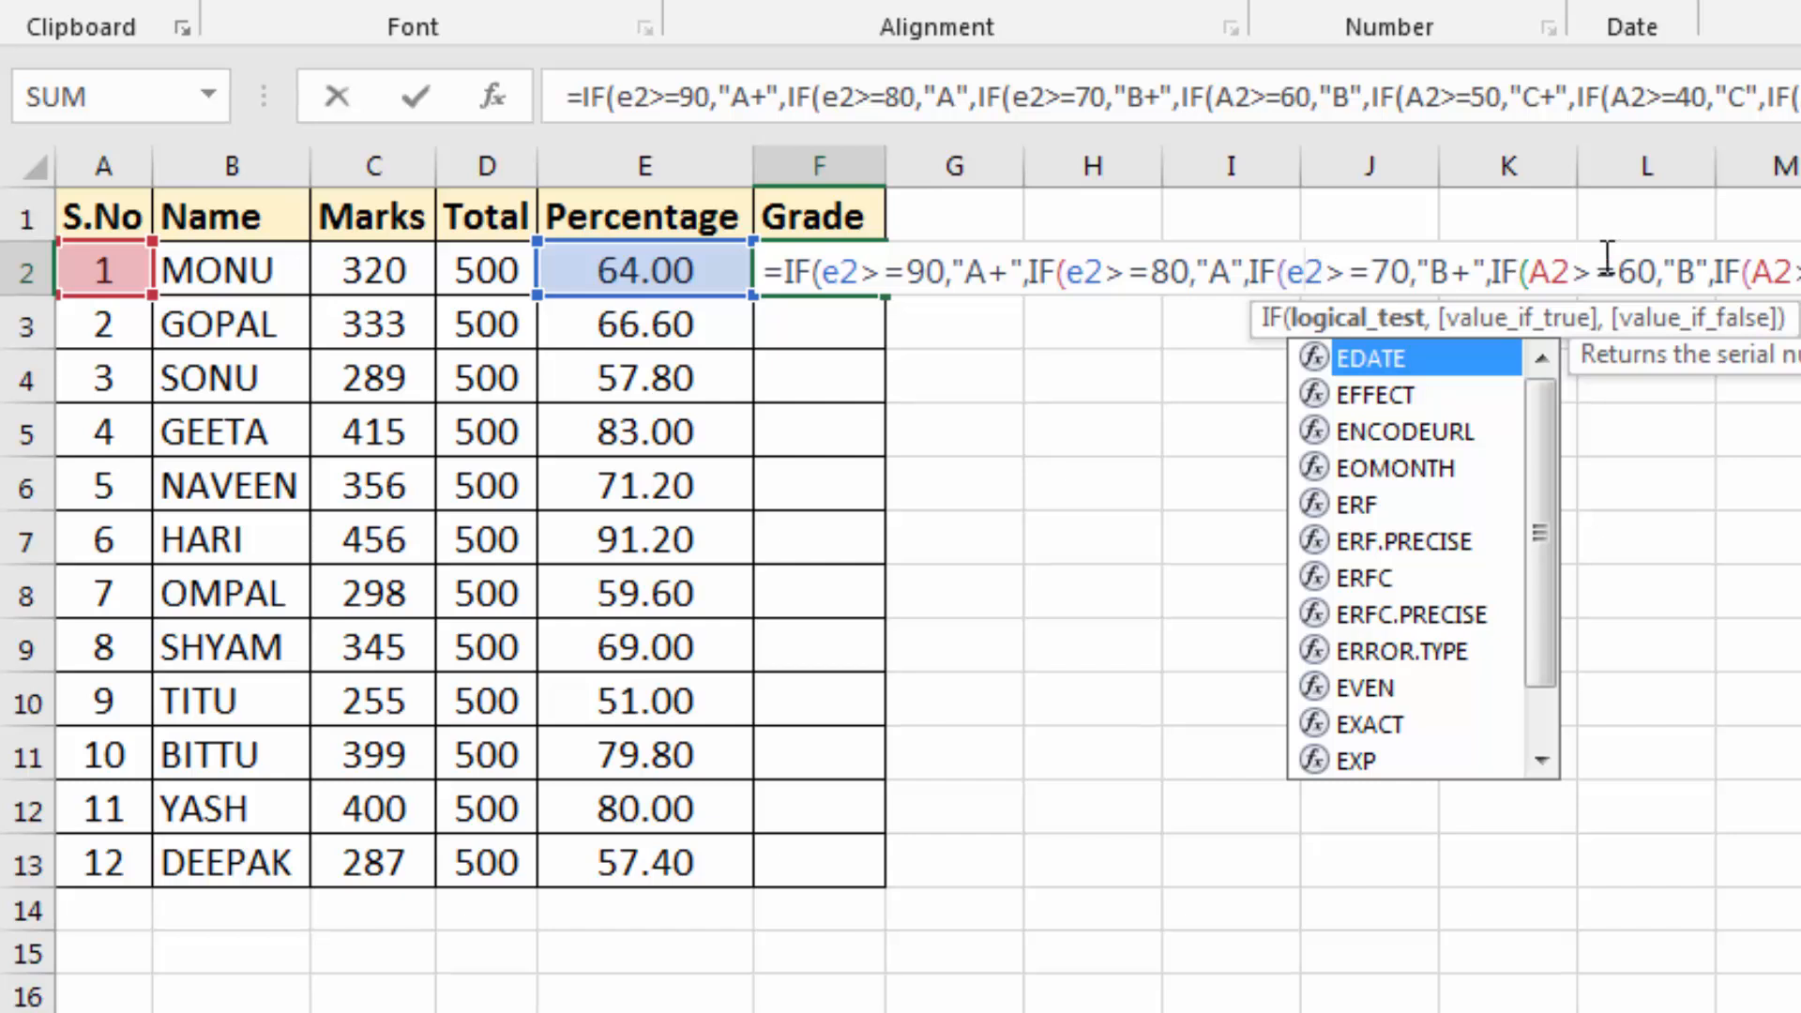
click(1561, 265)
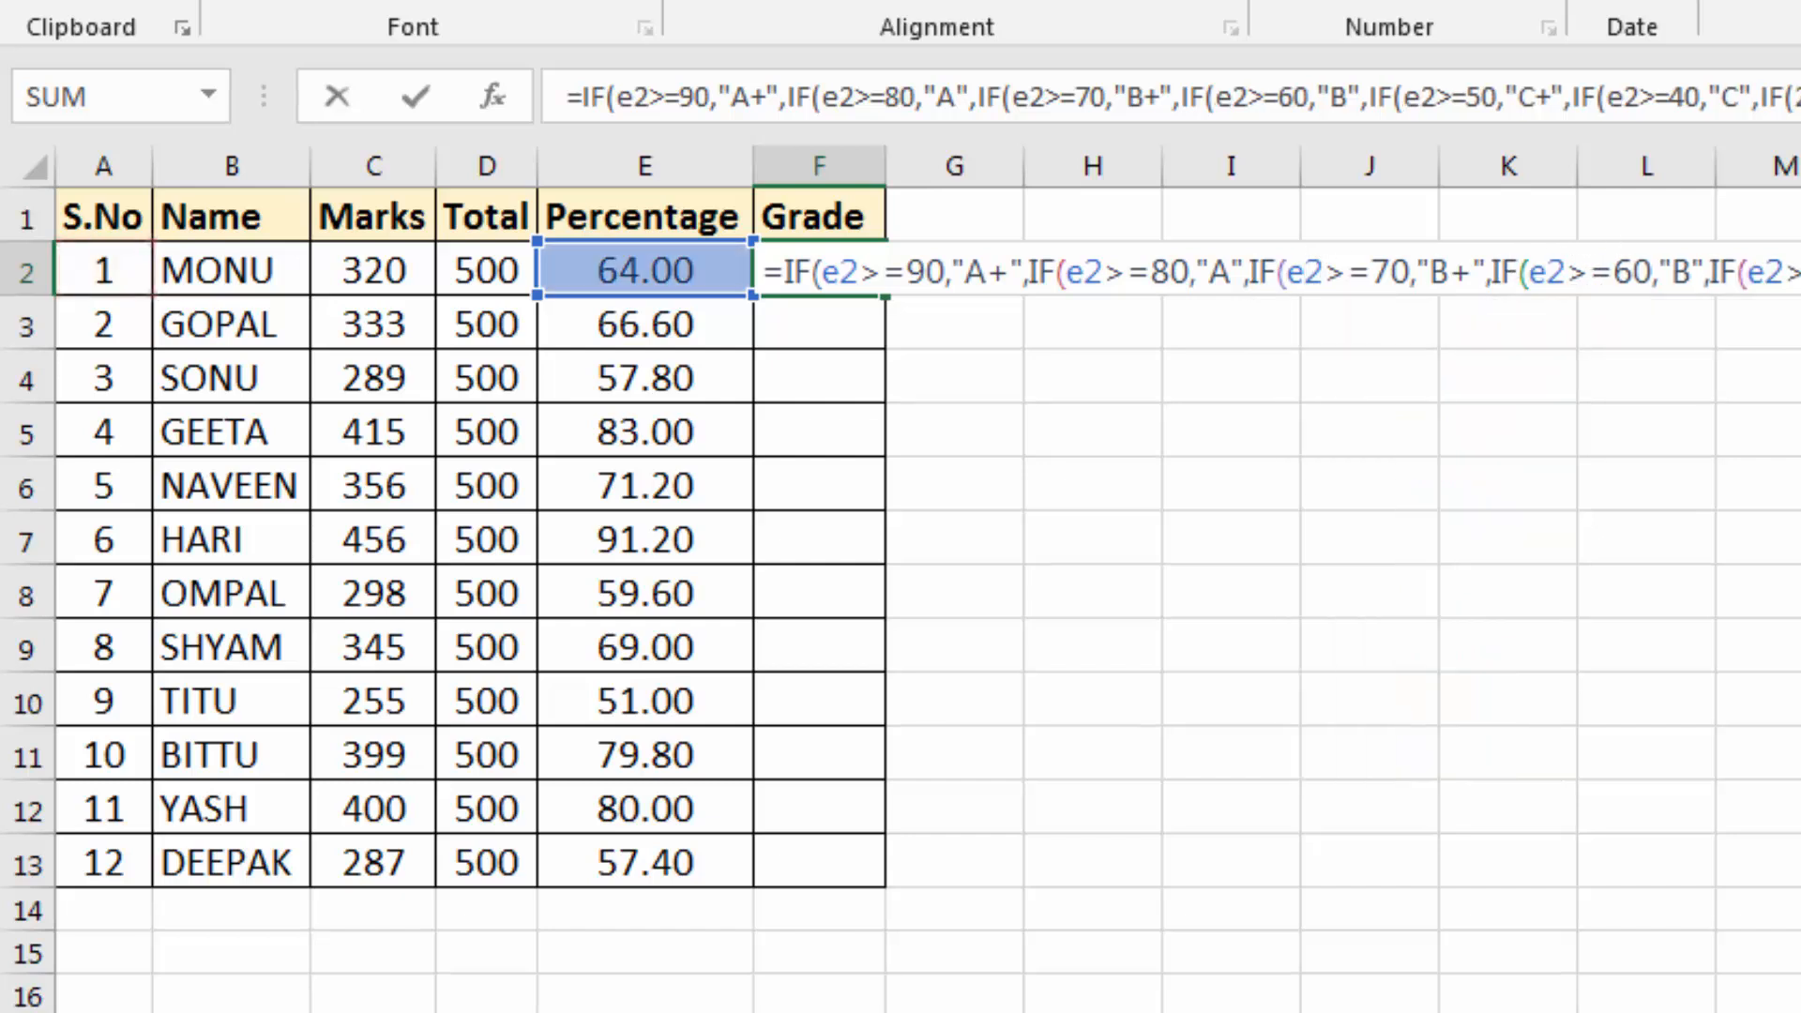
key(BackSpace)
text(e)
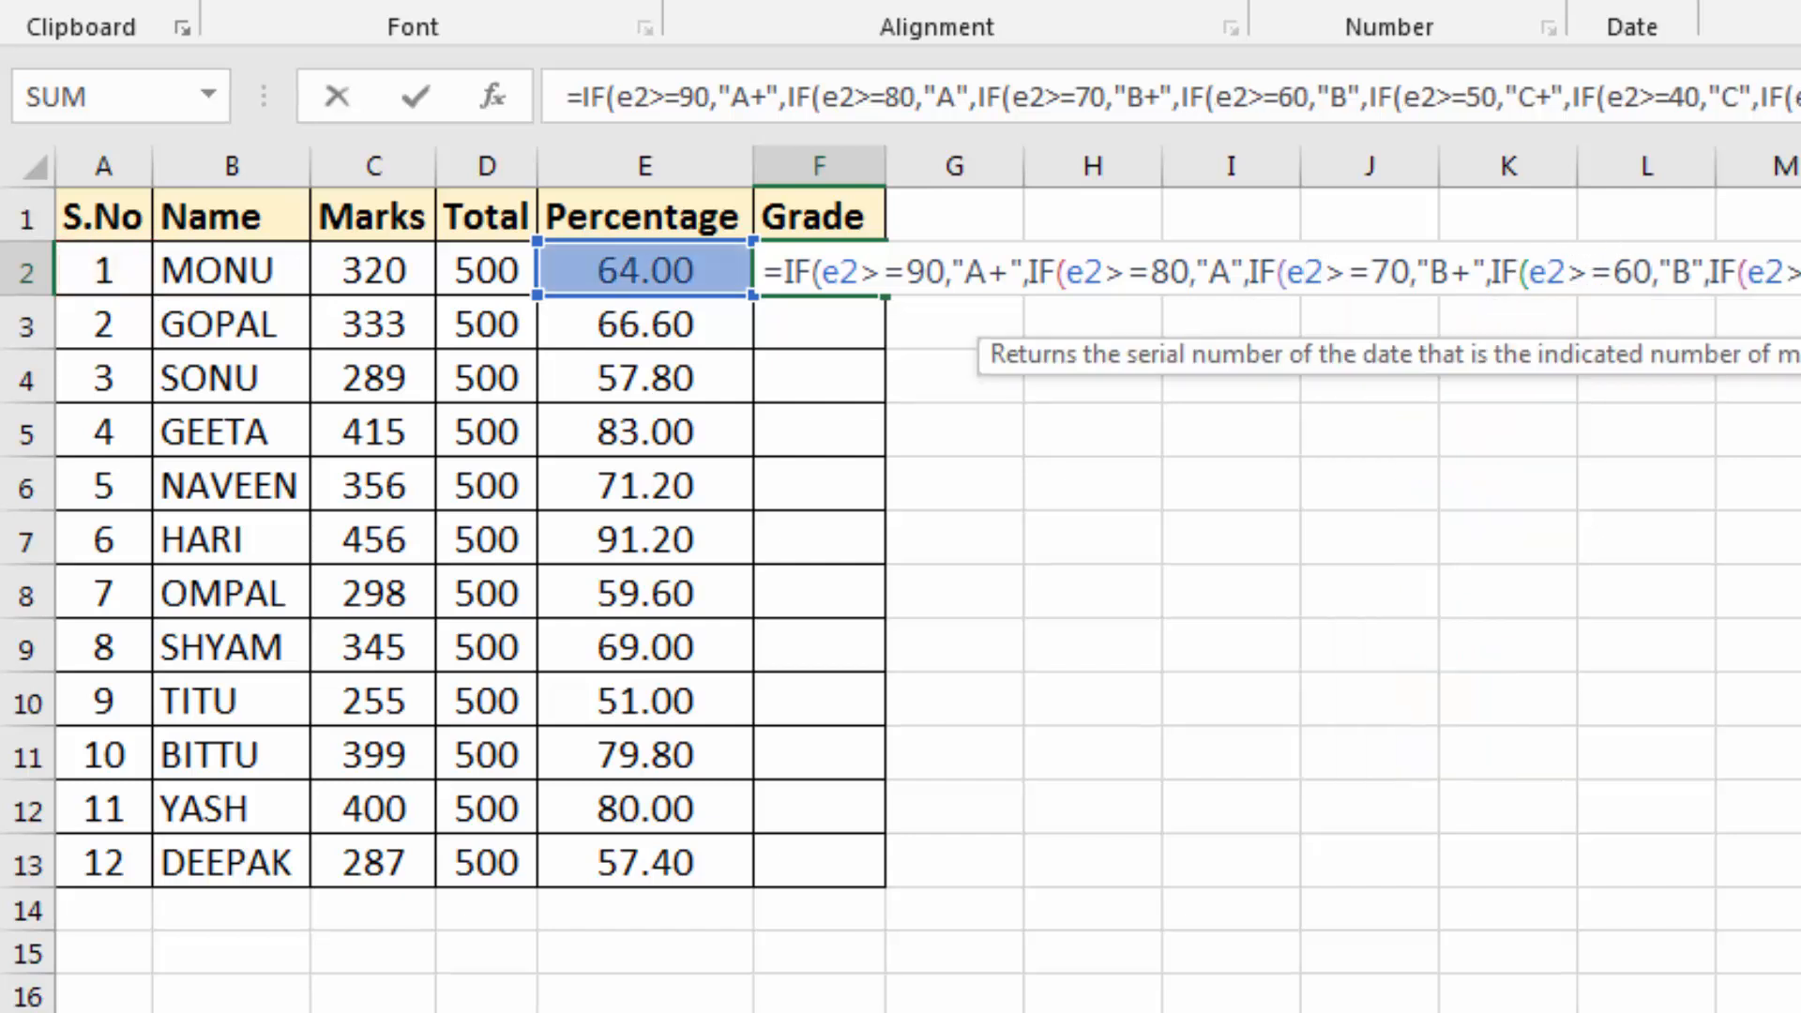
key(Return)
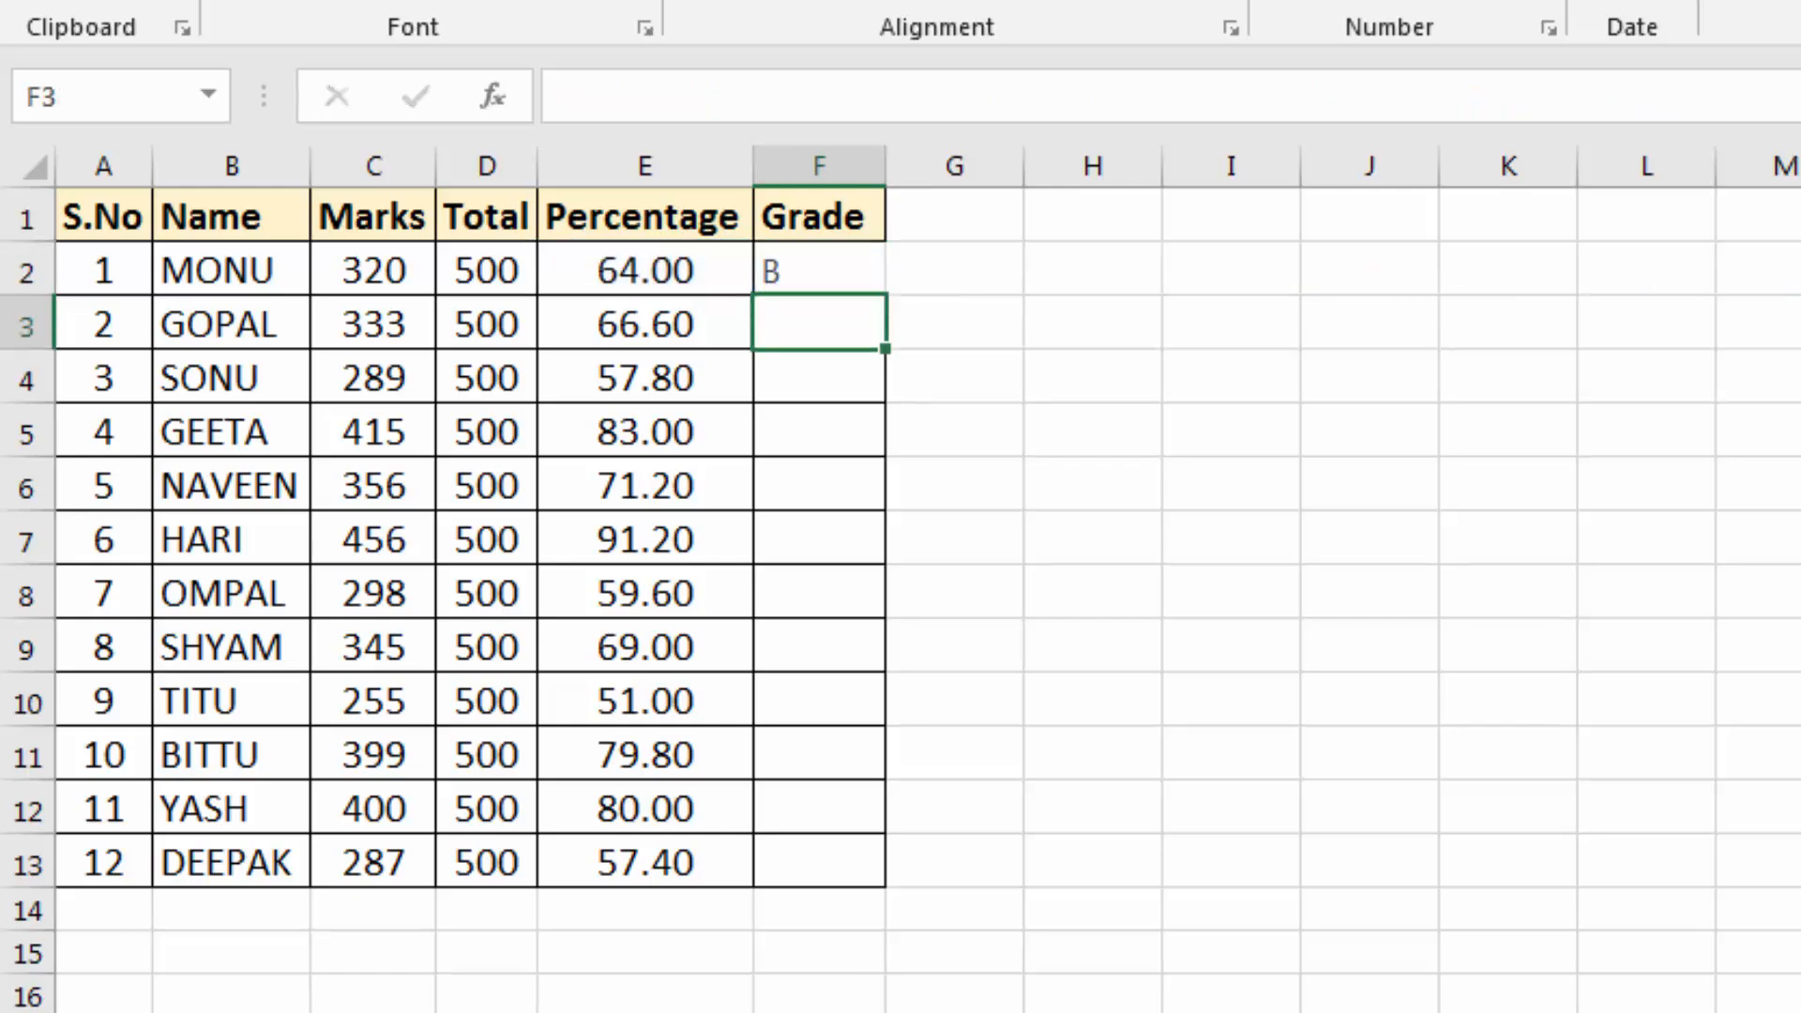
- Fill the grade formula from F2 down to F13 and center the grades in their cells
click(778, 271)
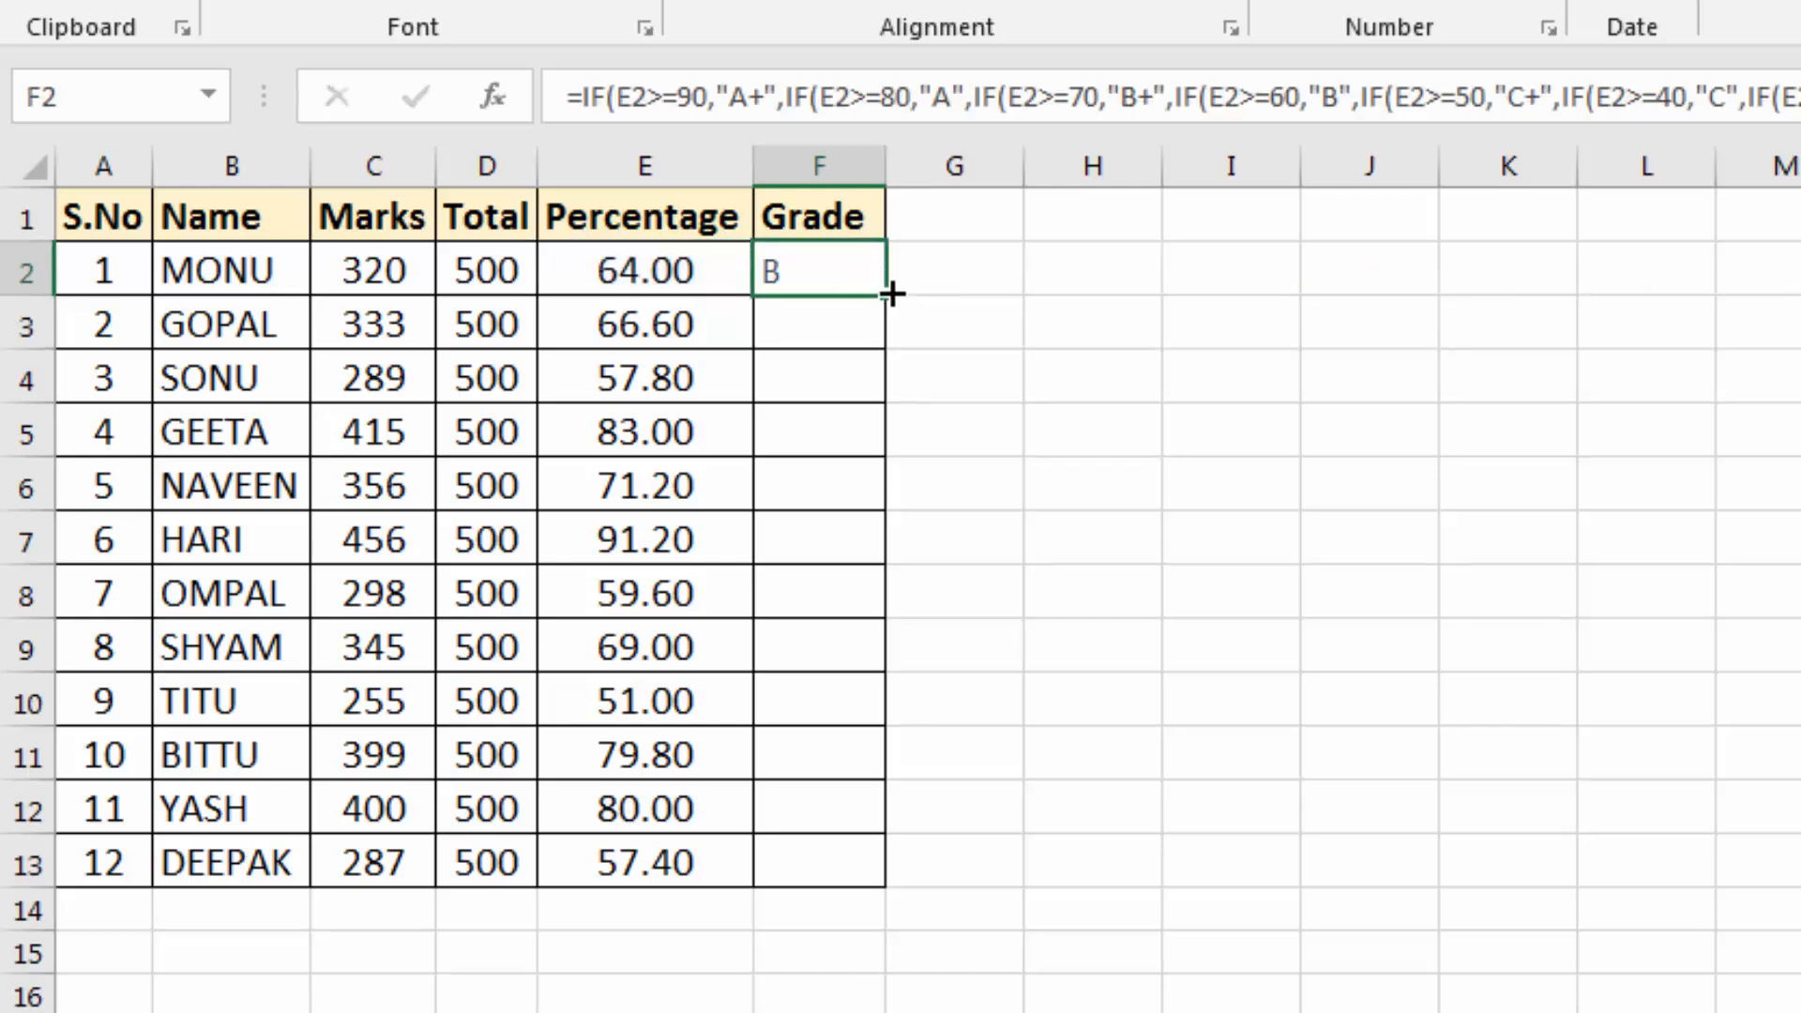
drag(890, 294, 886, 870)
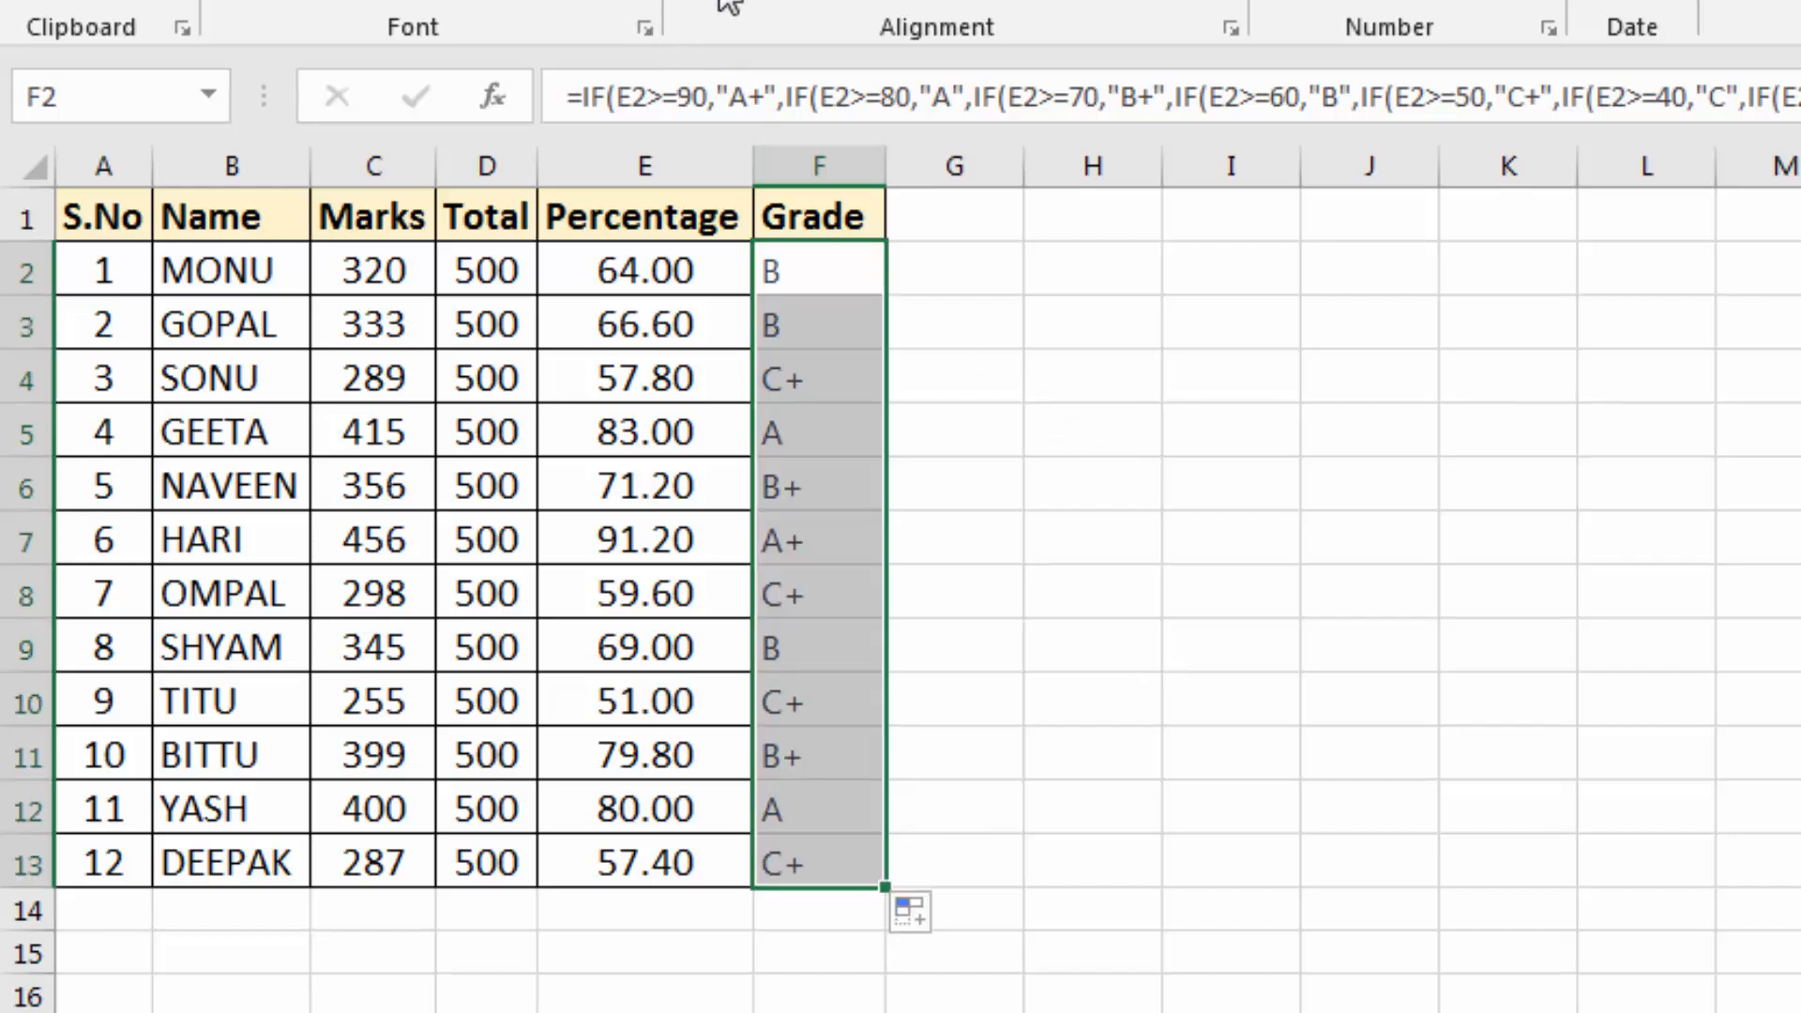
click(750, 0)
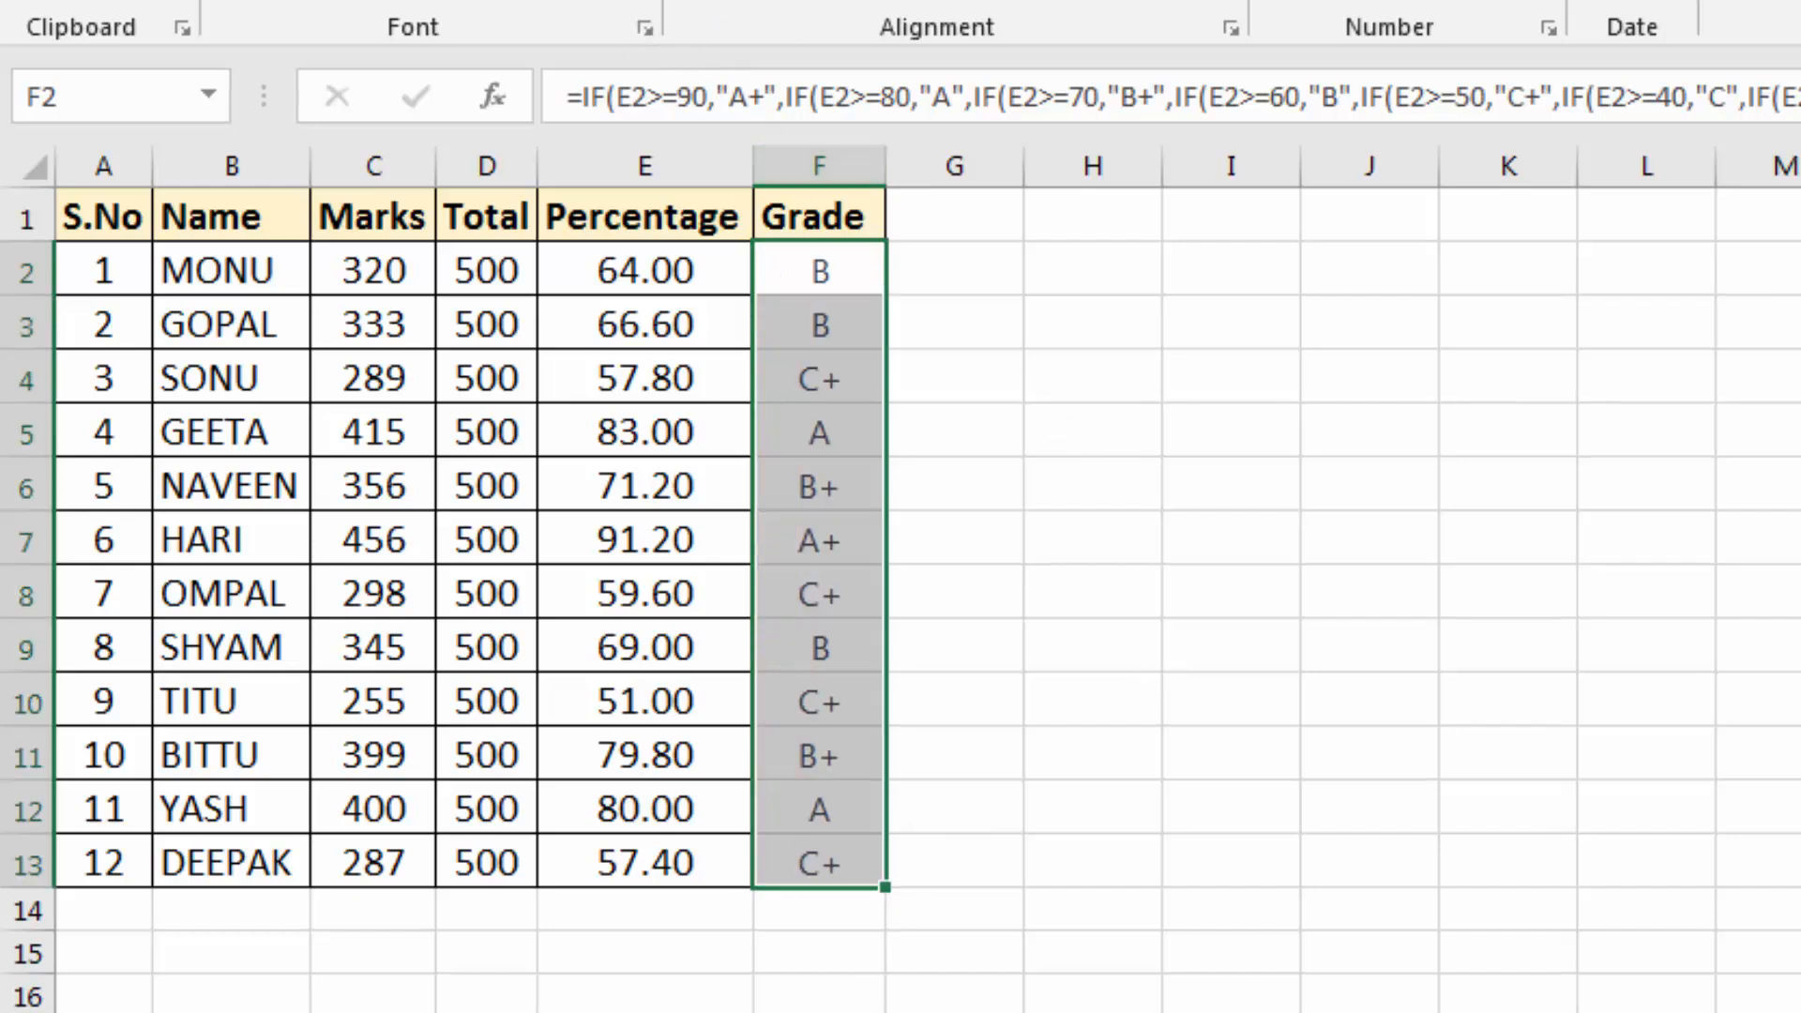
- Set the font size of the grades in F2:F13 to 14 and apply all borders to the range
click(525, 0)
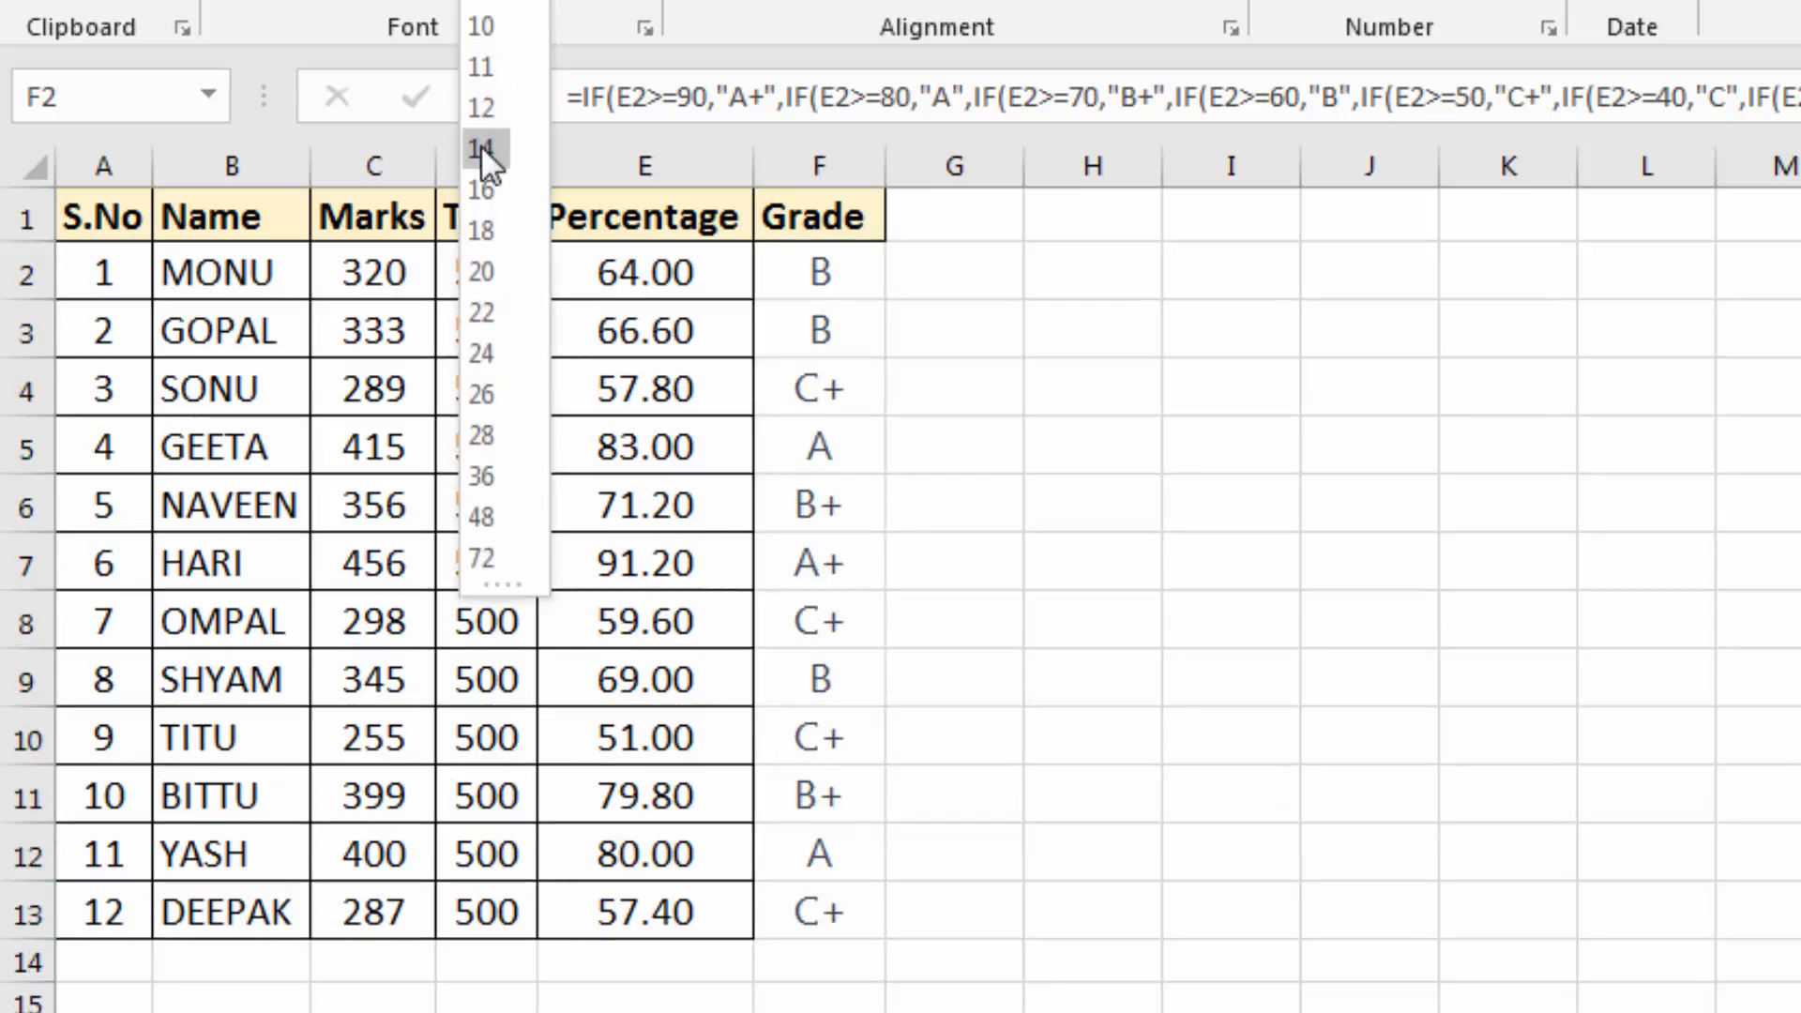
click(482, 148)
click(490, 5)
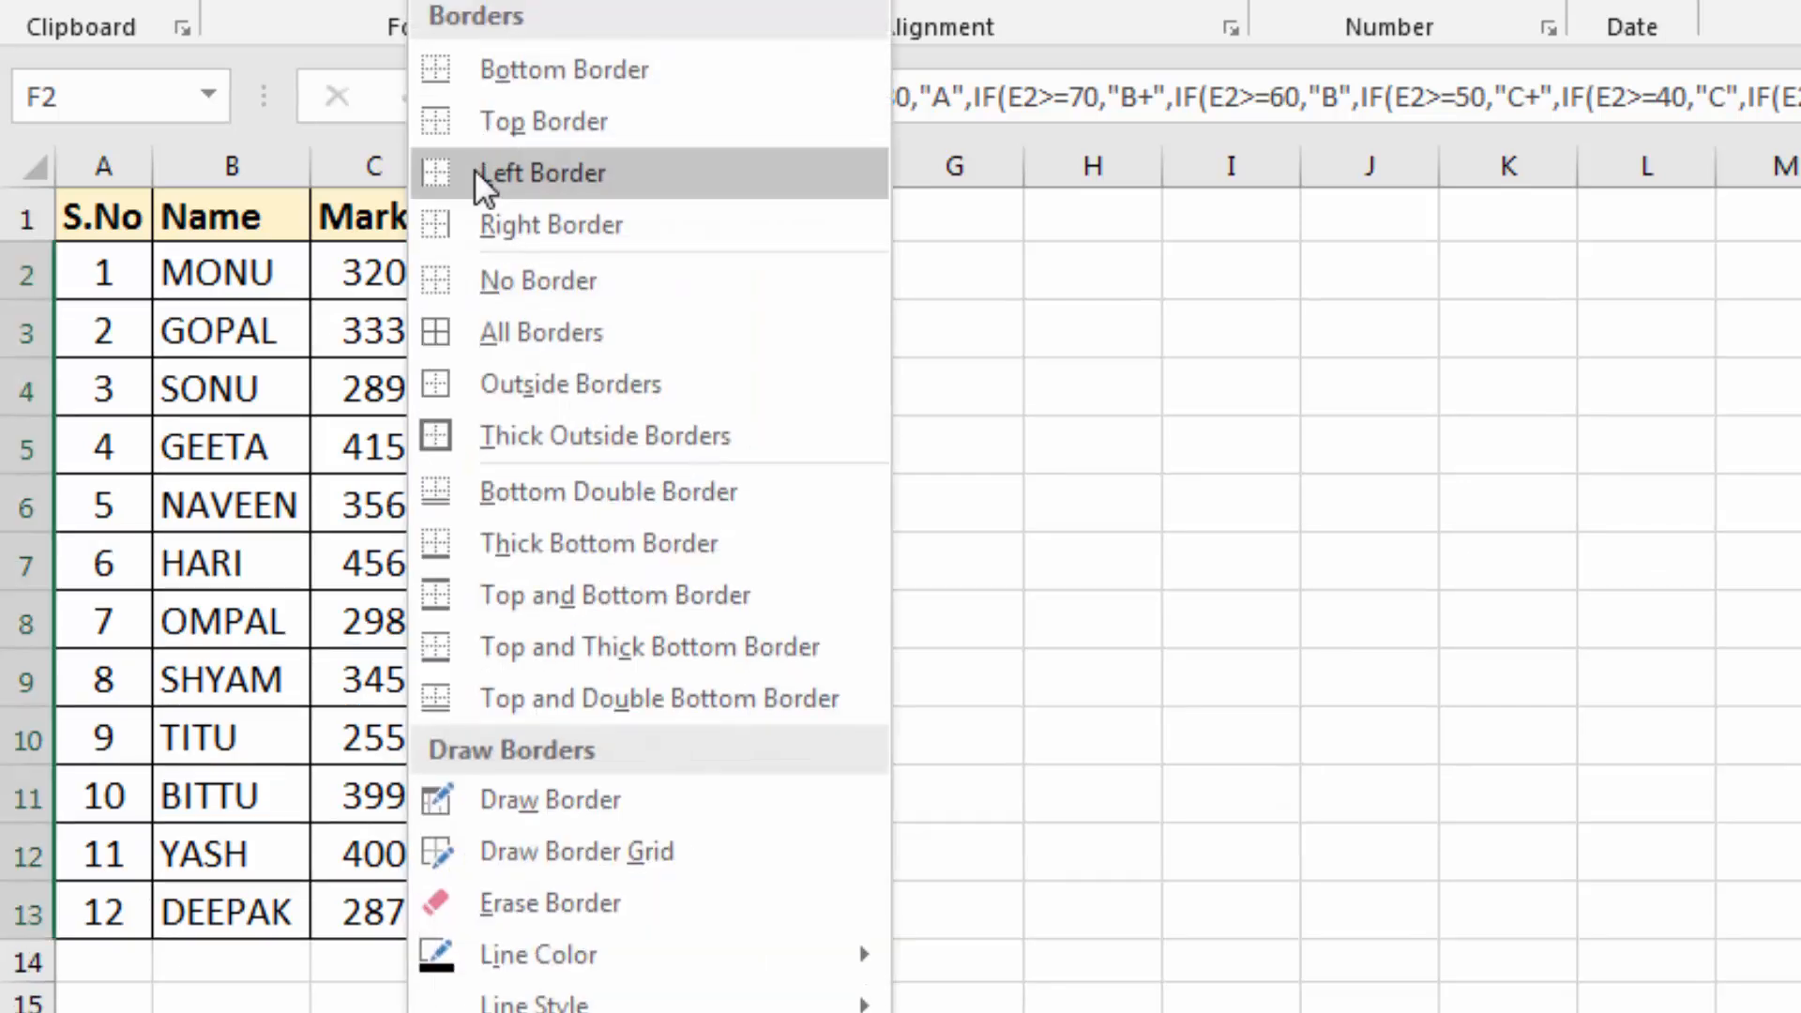
click(470, 354)
click(954, 387)
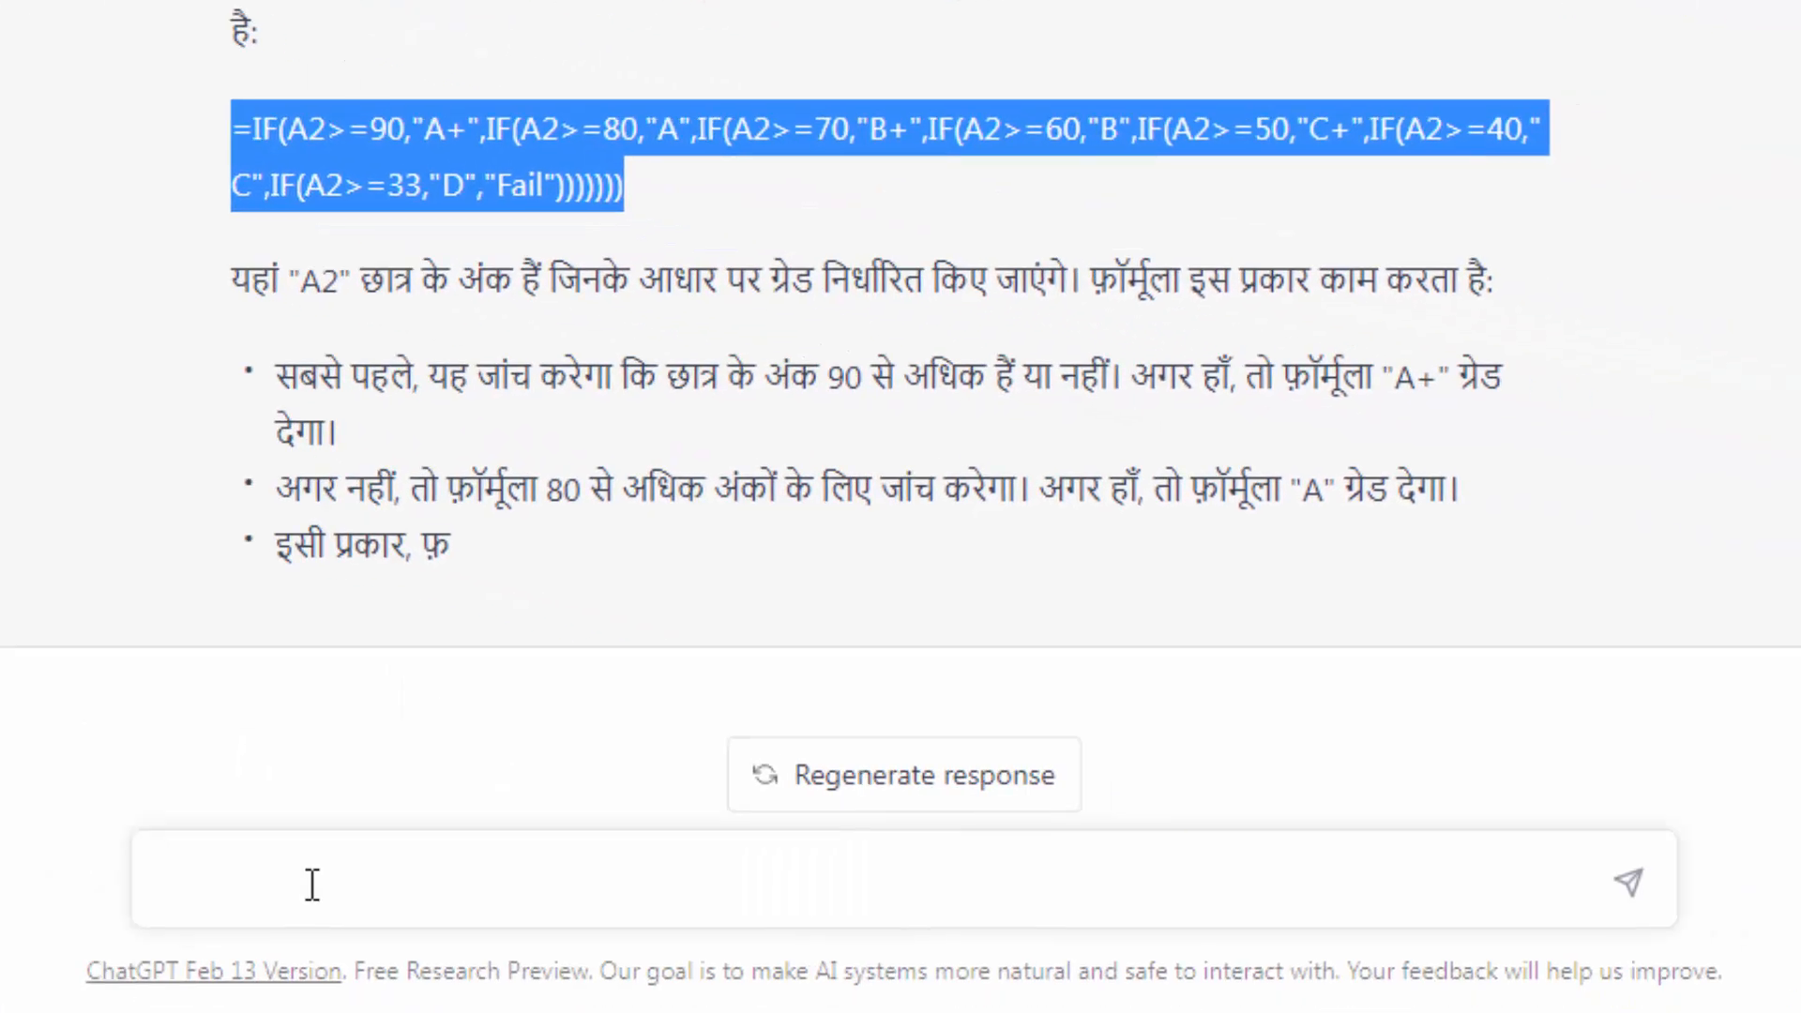
- Switch to ChatGPT and ask "excel me 100 sheets ek saath add karne ka vba code batao sabhi sheets me prefix name CGG hona chahiye"
click(412, 899)
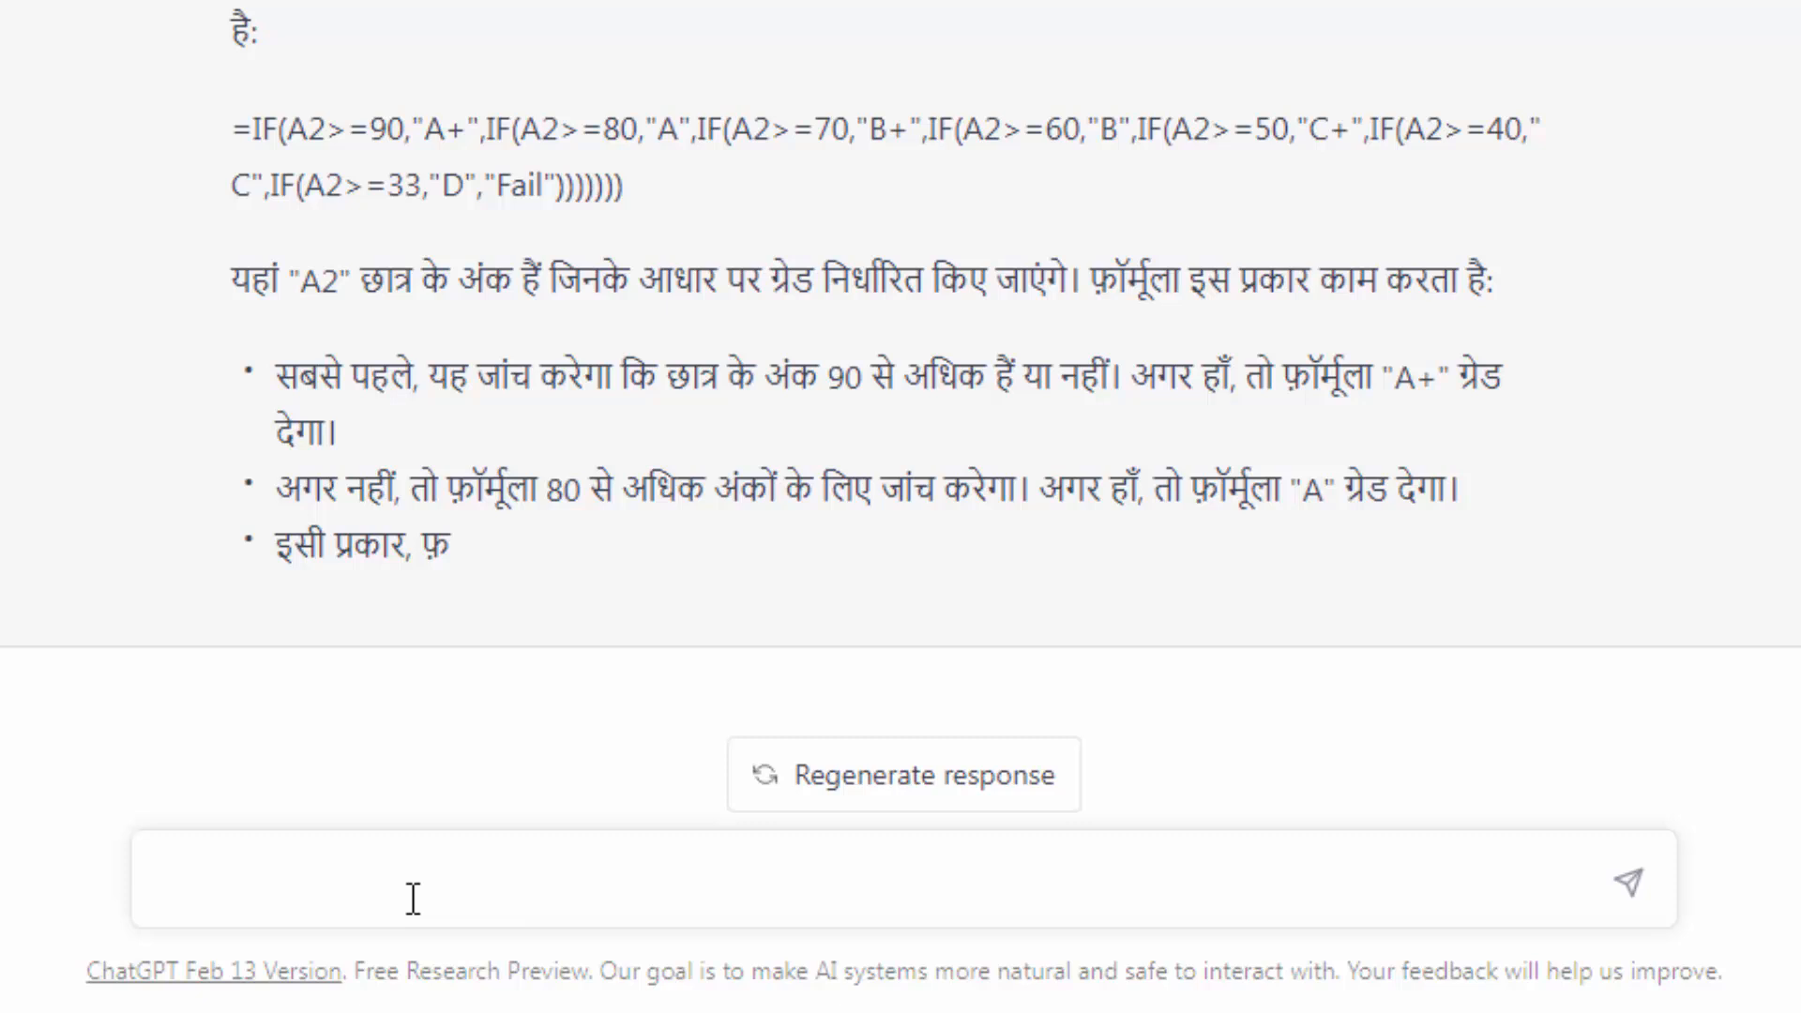
text(excel me)
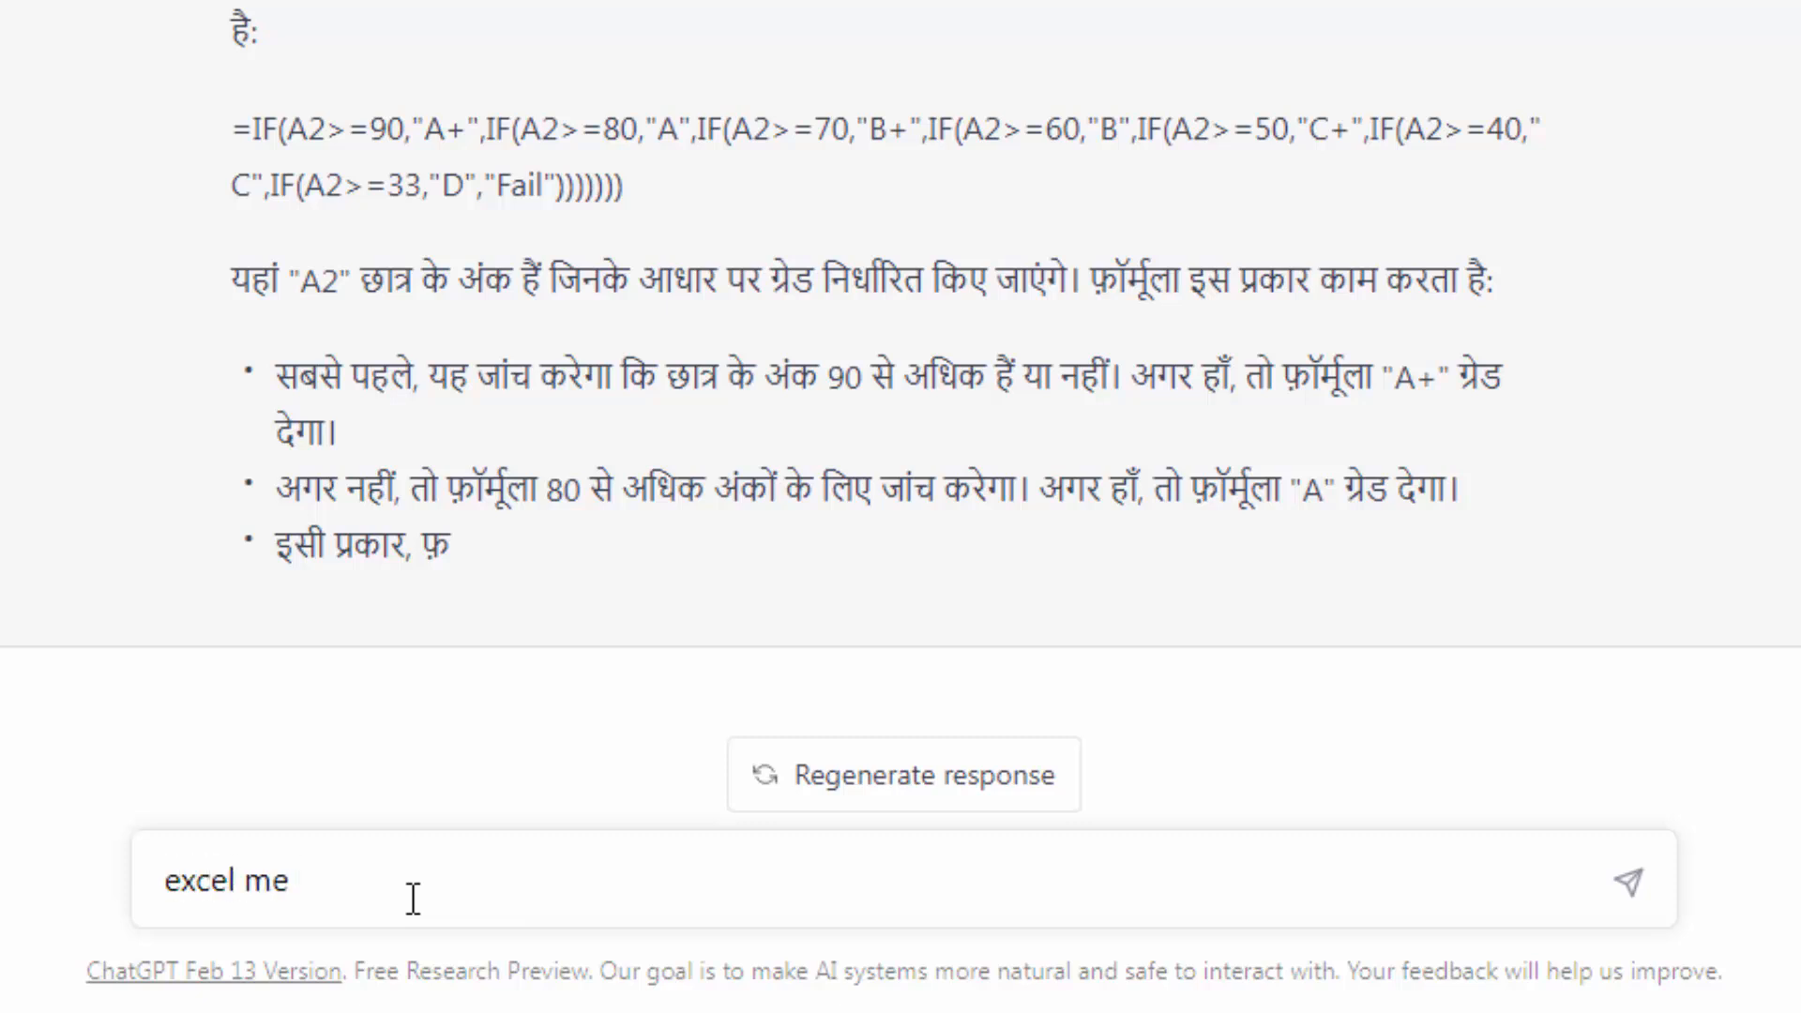
text( 100sh)
text(sheet)
text(s ek saath add )
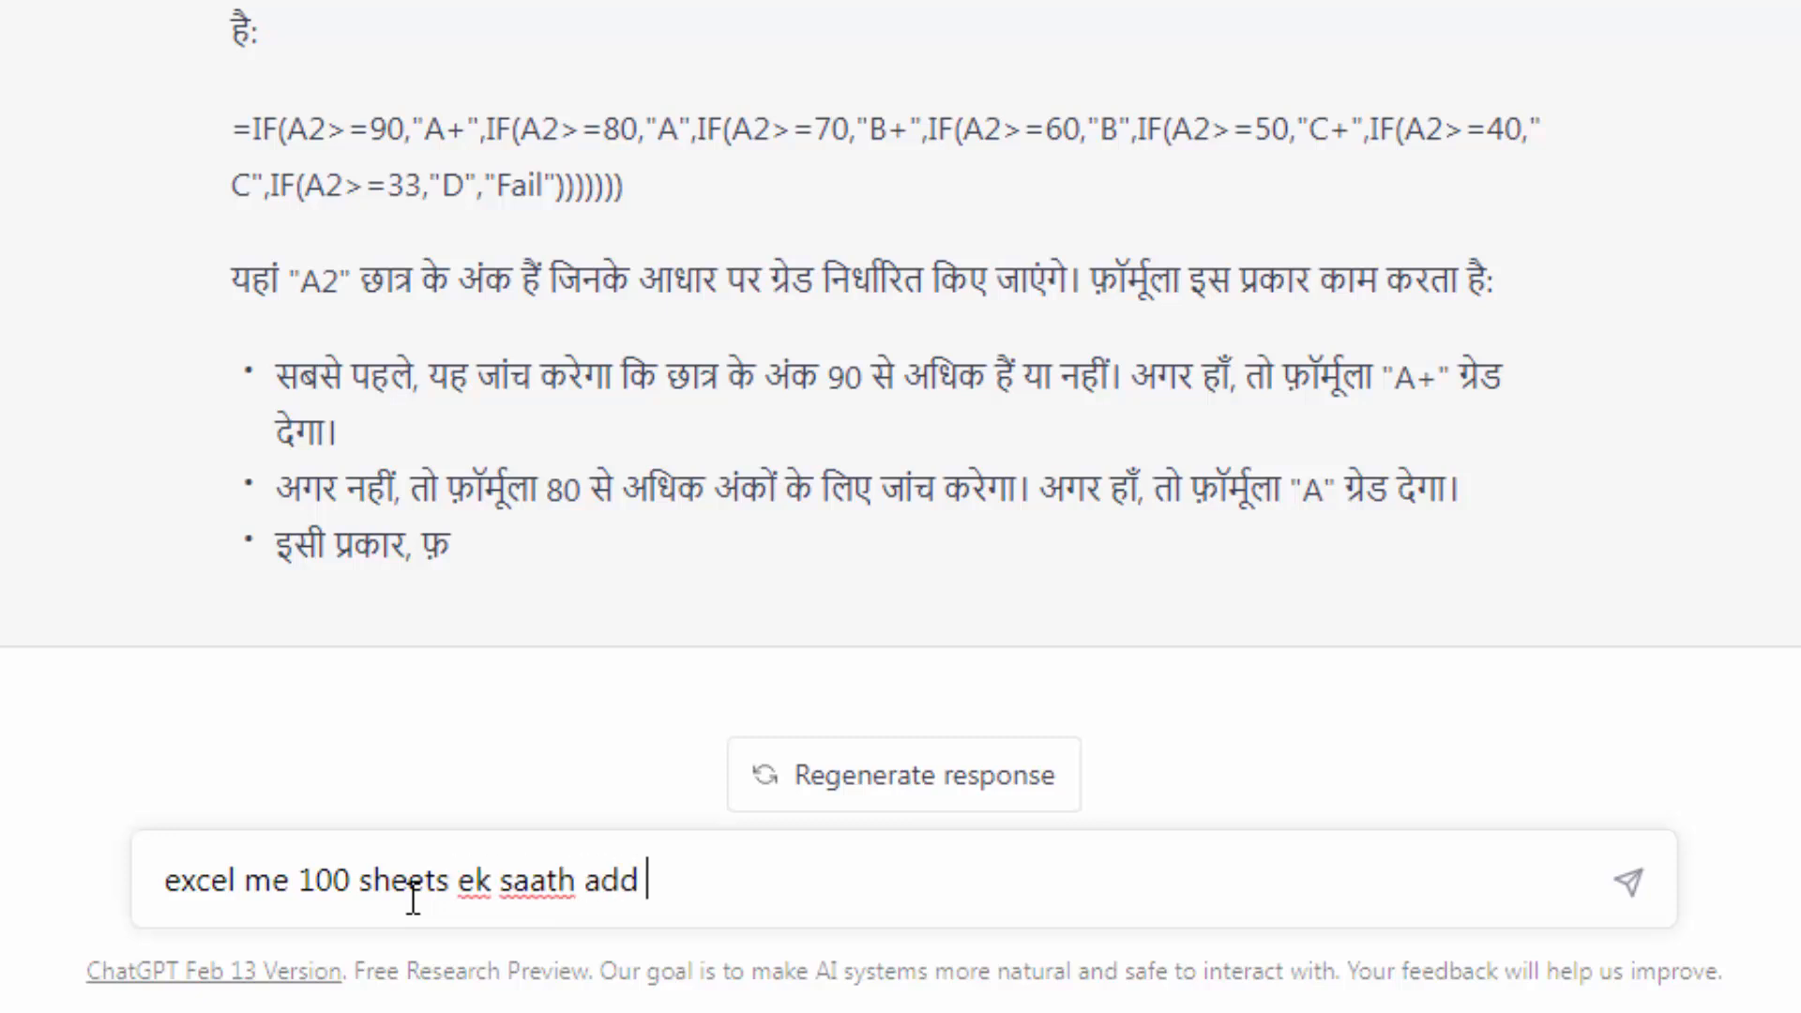
text(karne ka vba code batao)
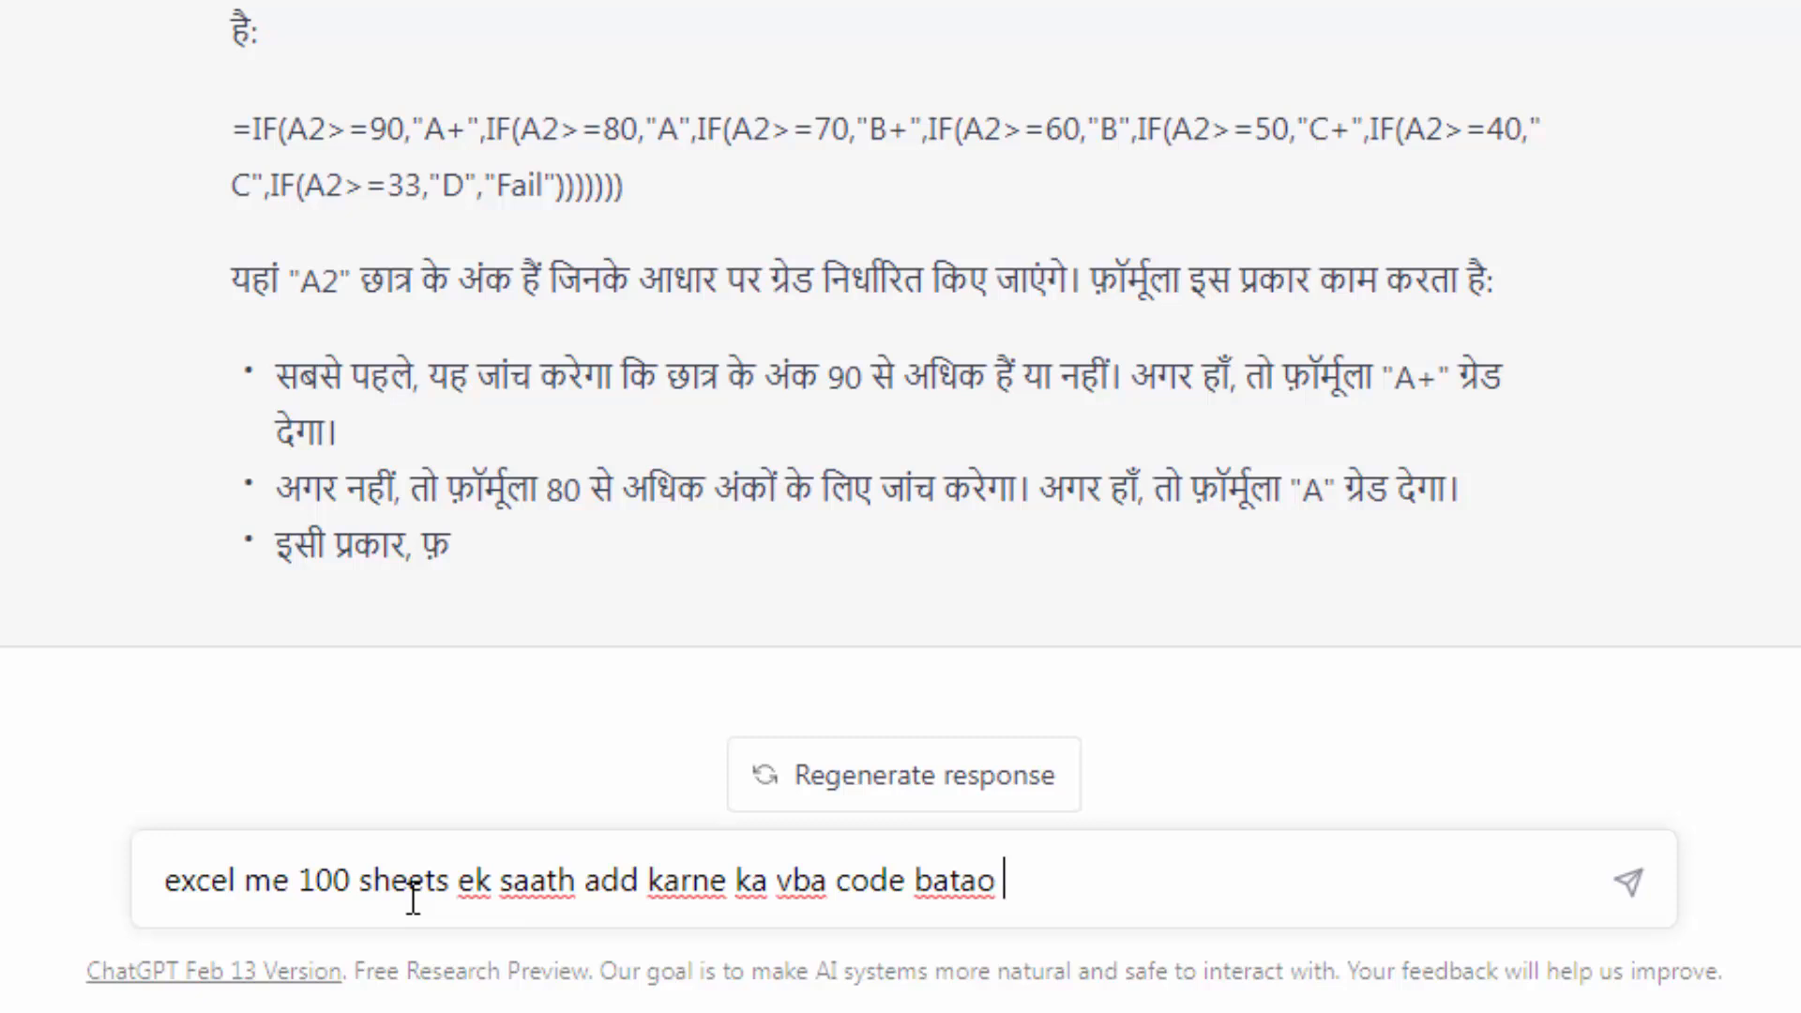
text(sabhi sh)
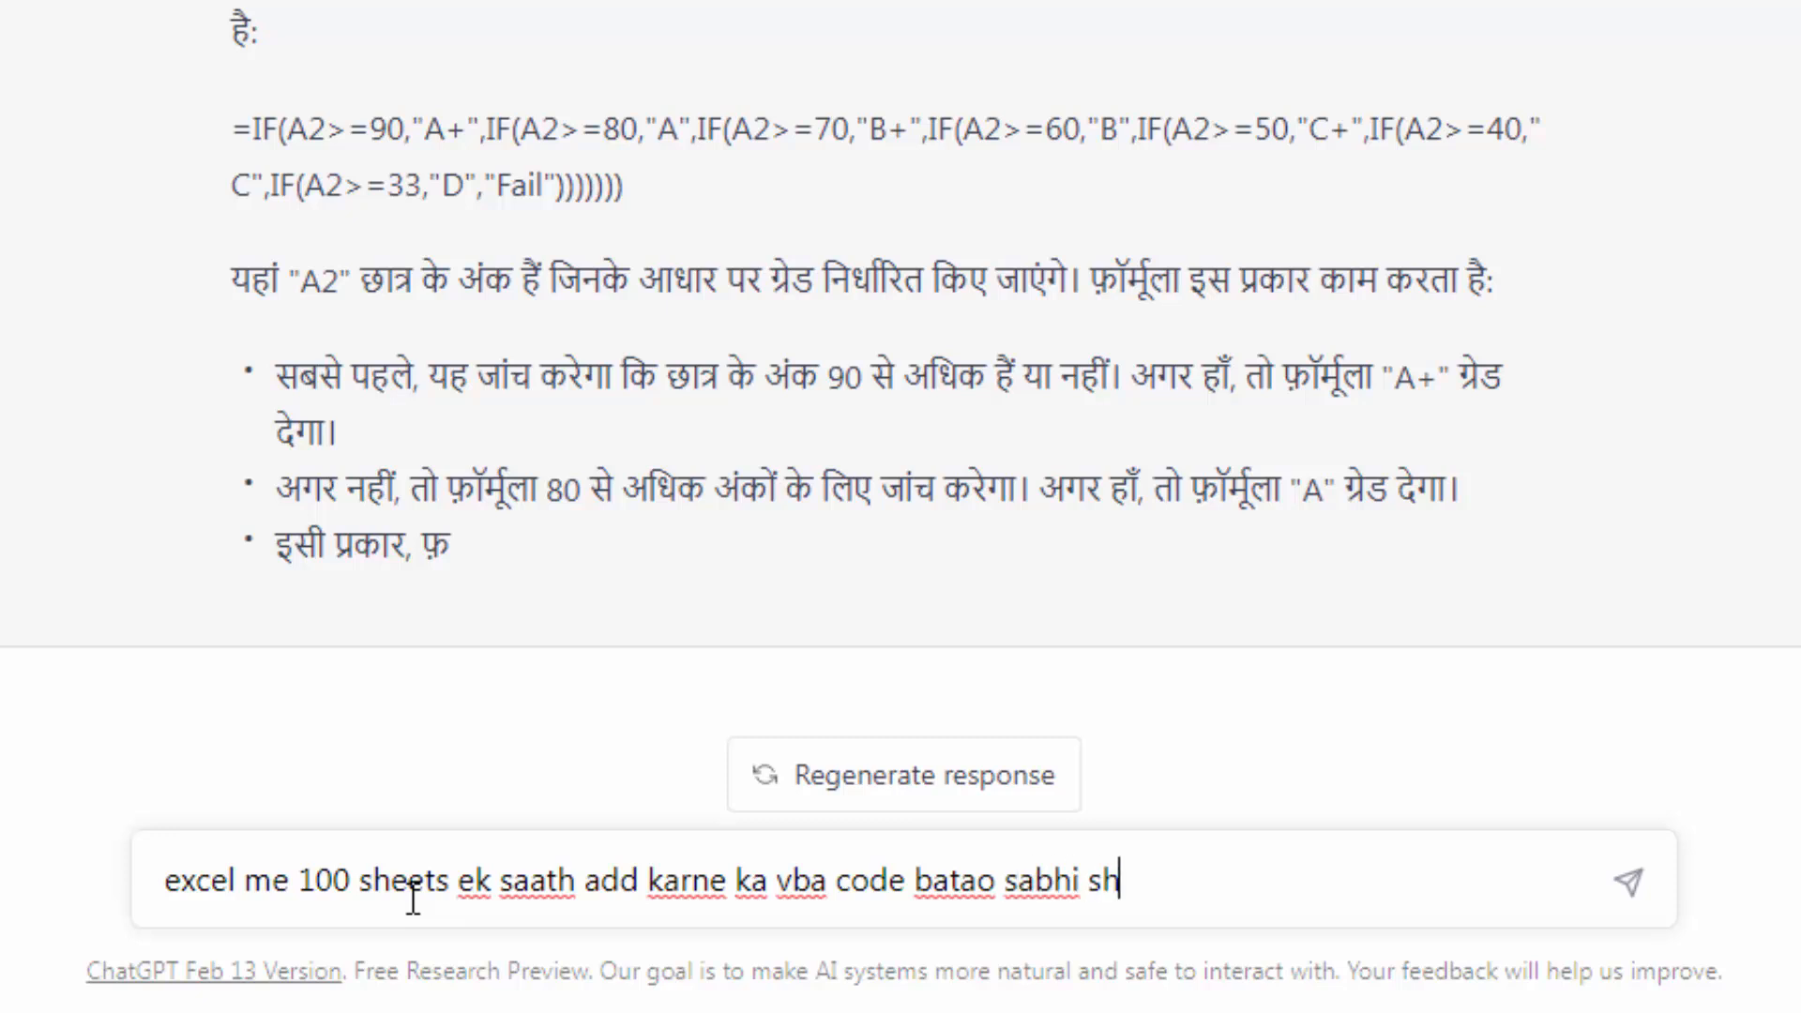
text(eets m)
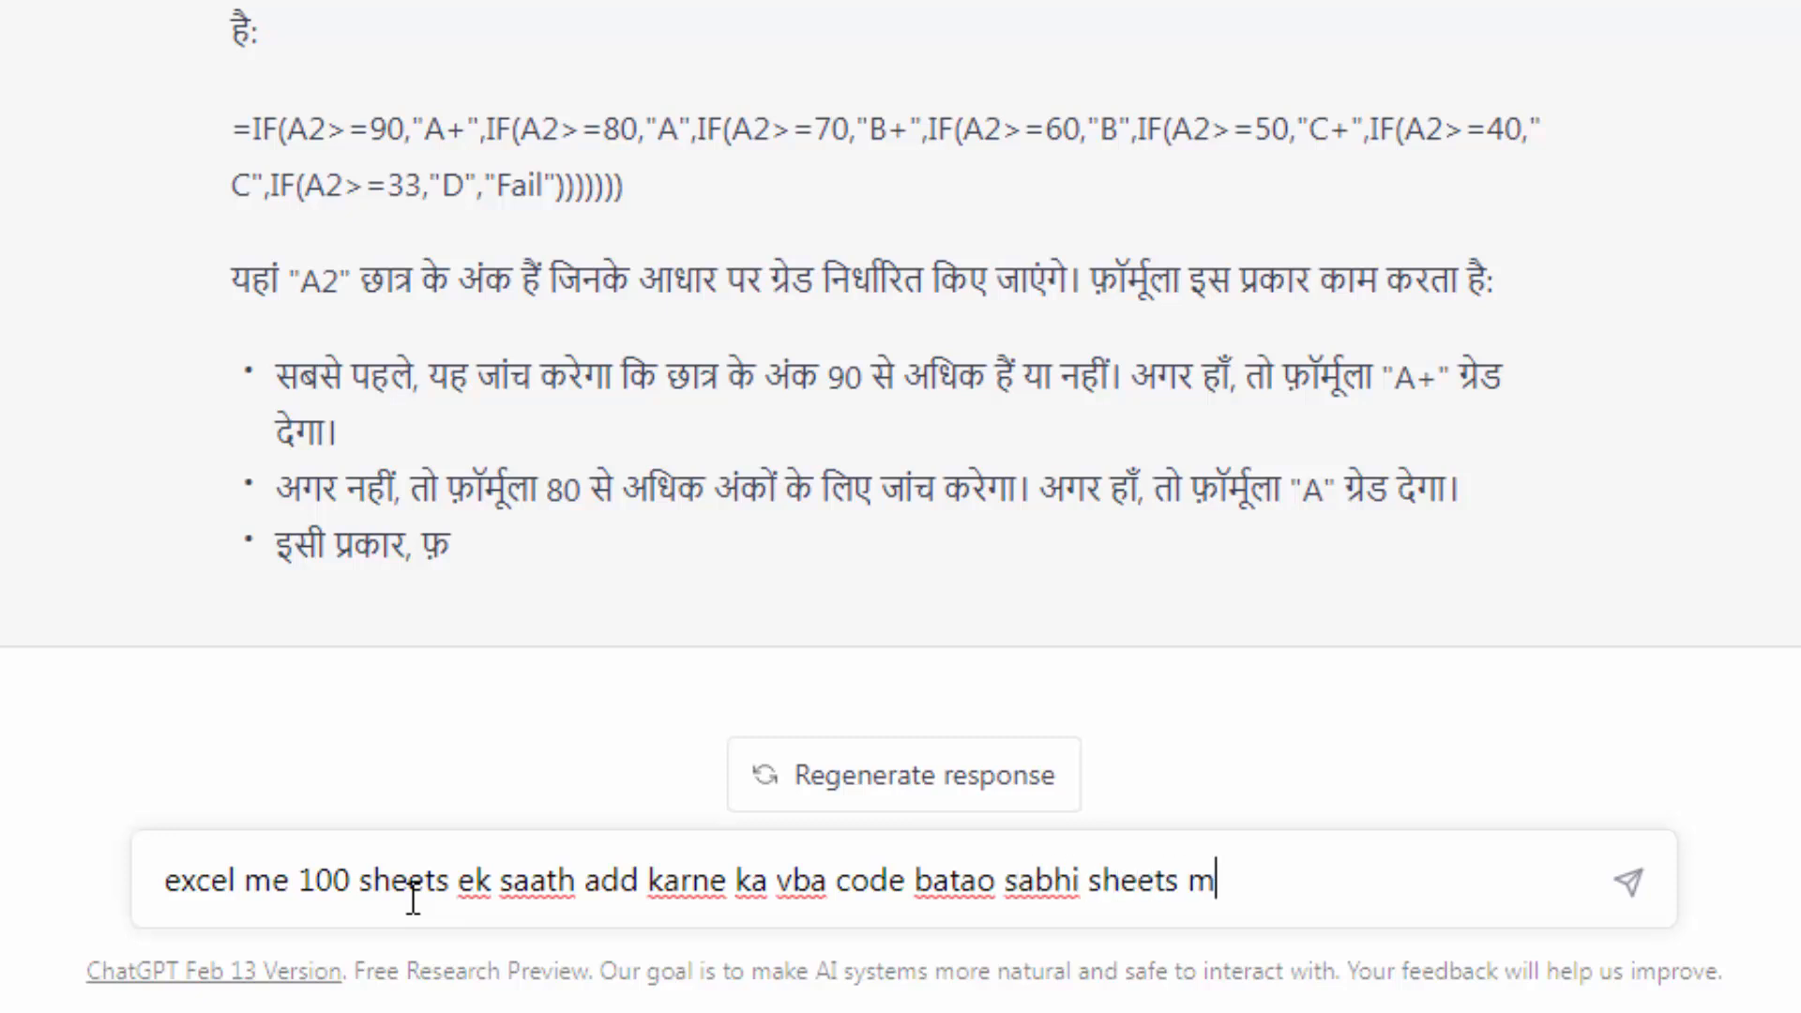
text(e prefix)
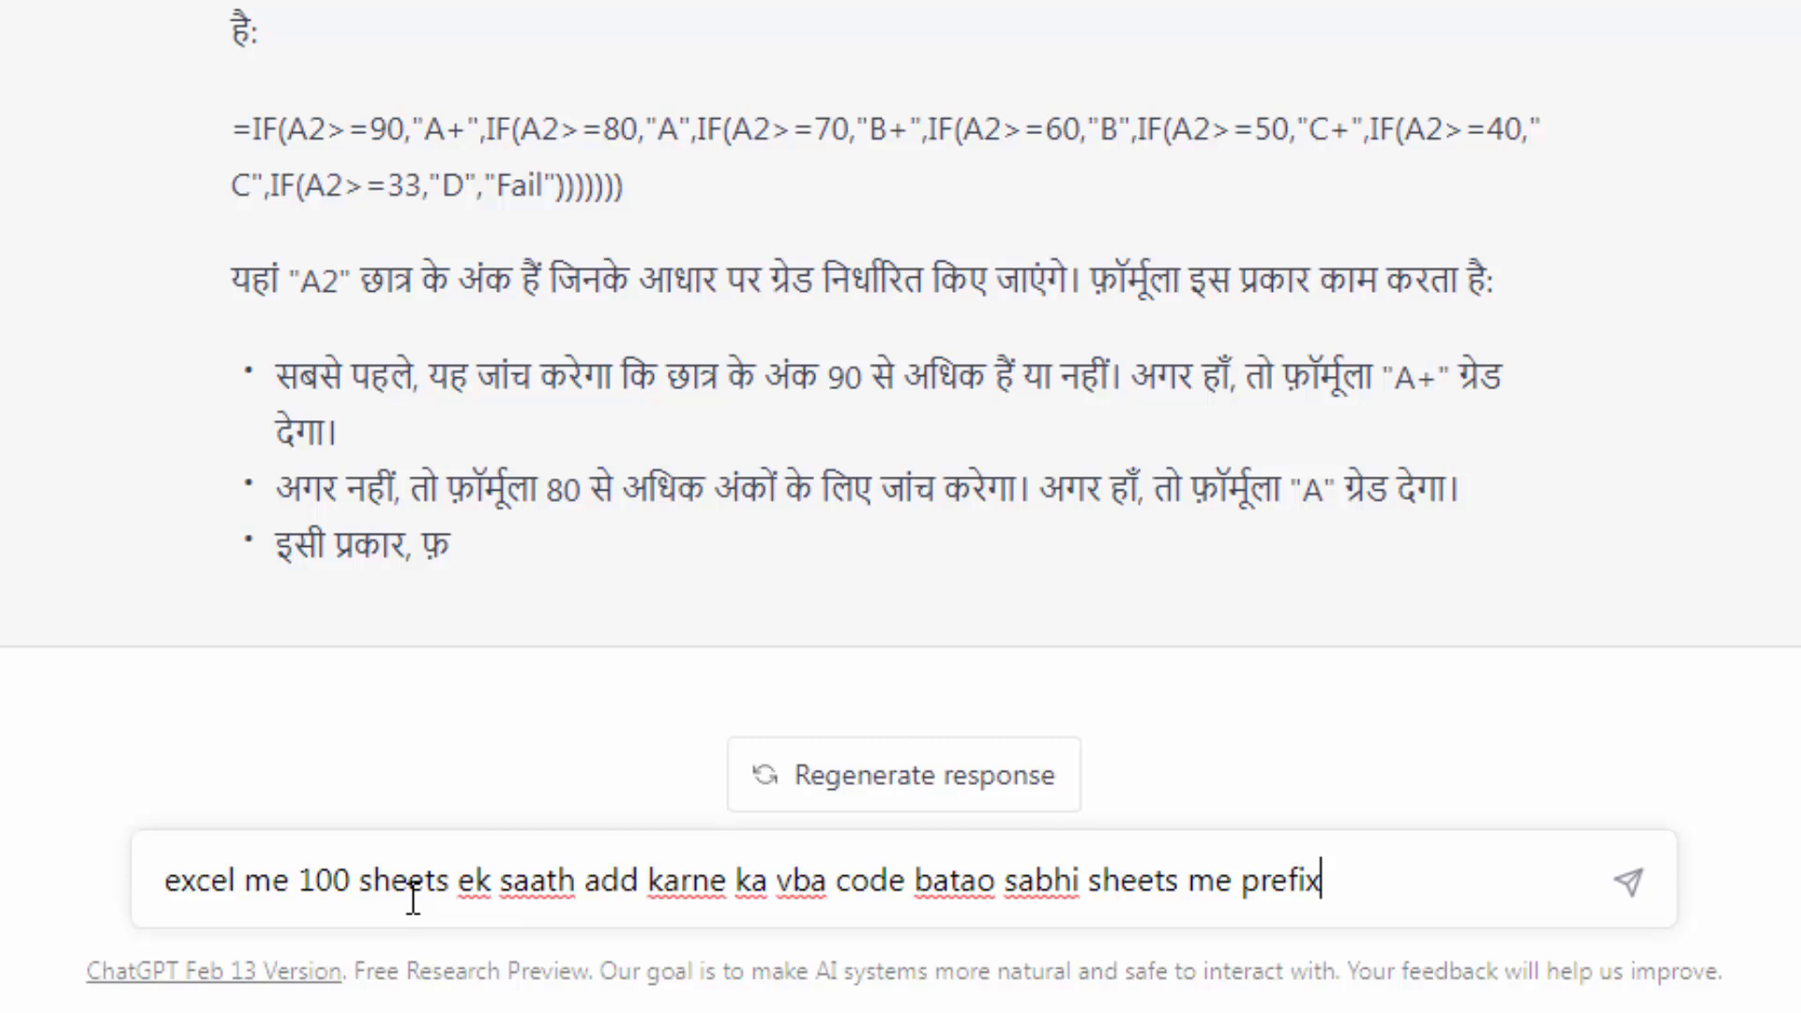
text( name CGG)
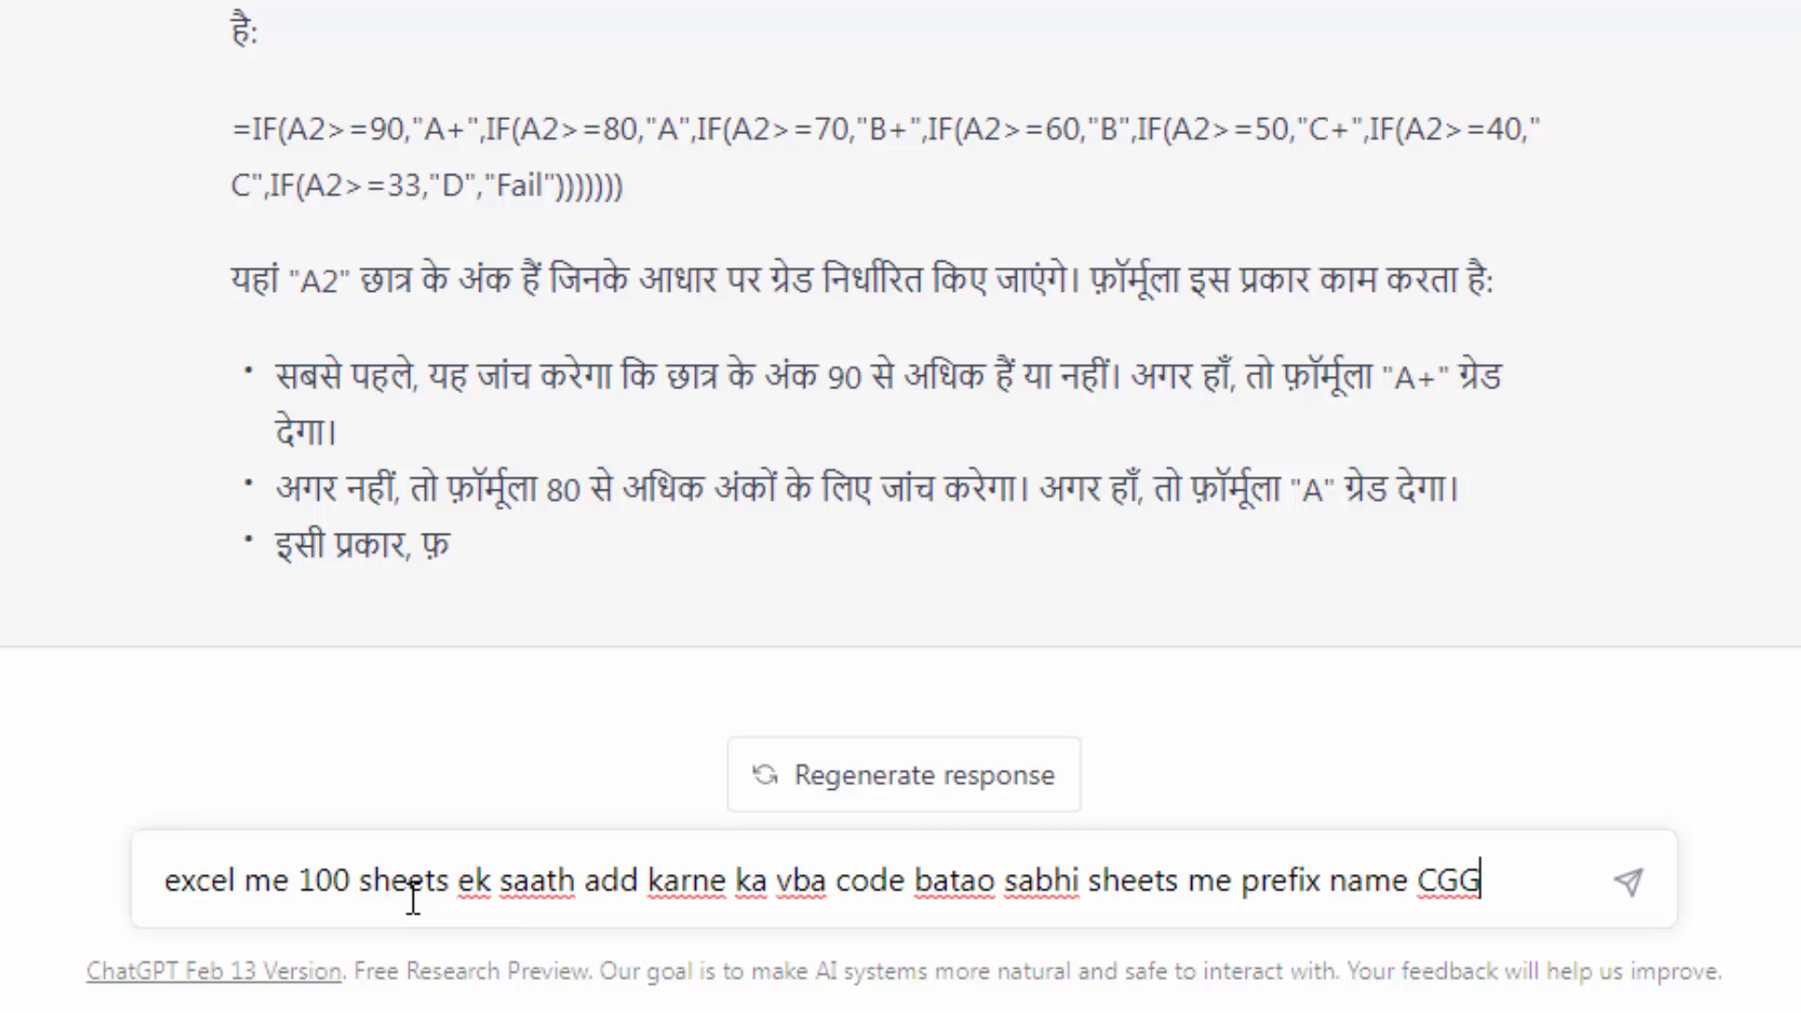
text(hona cha)
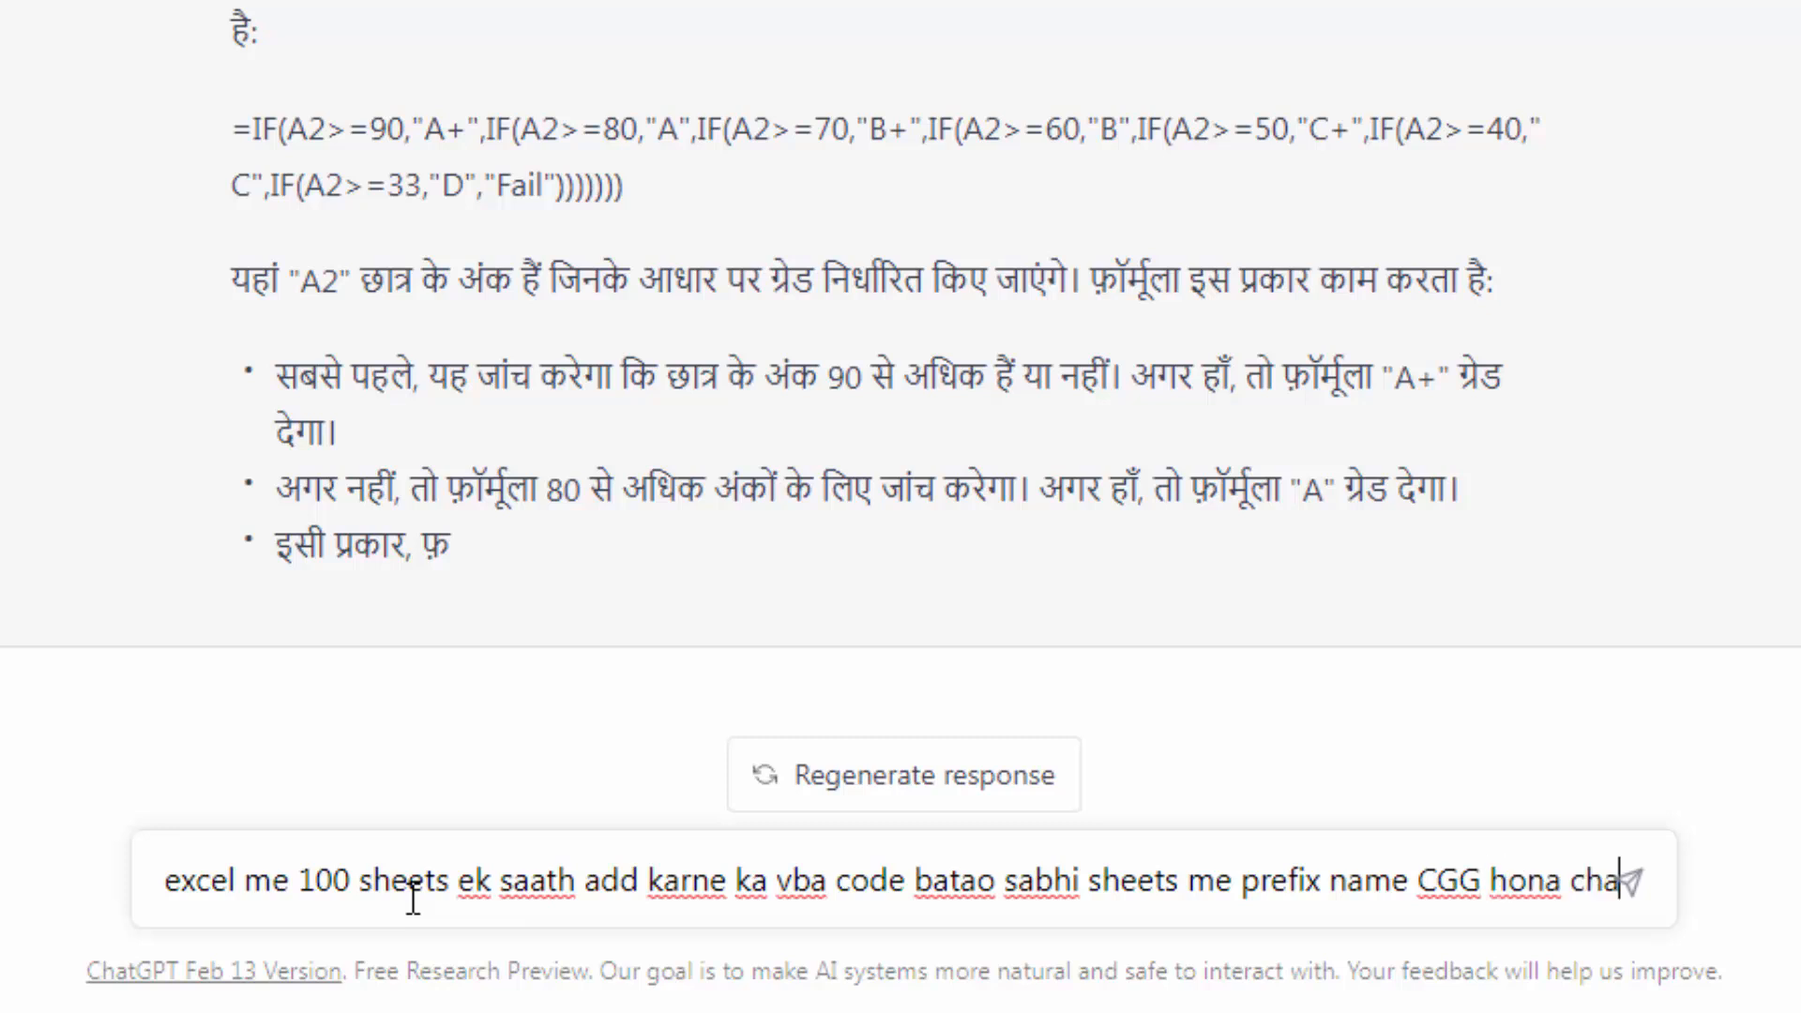
text(hiye)
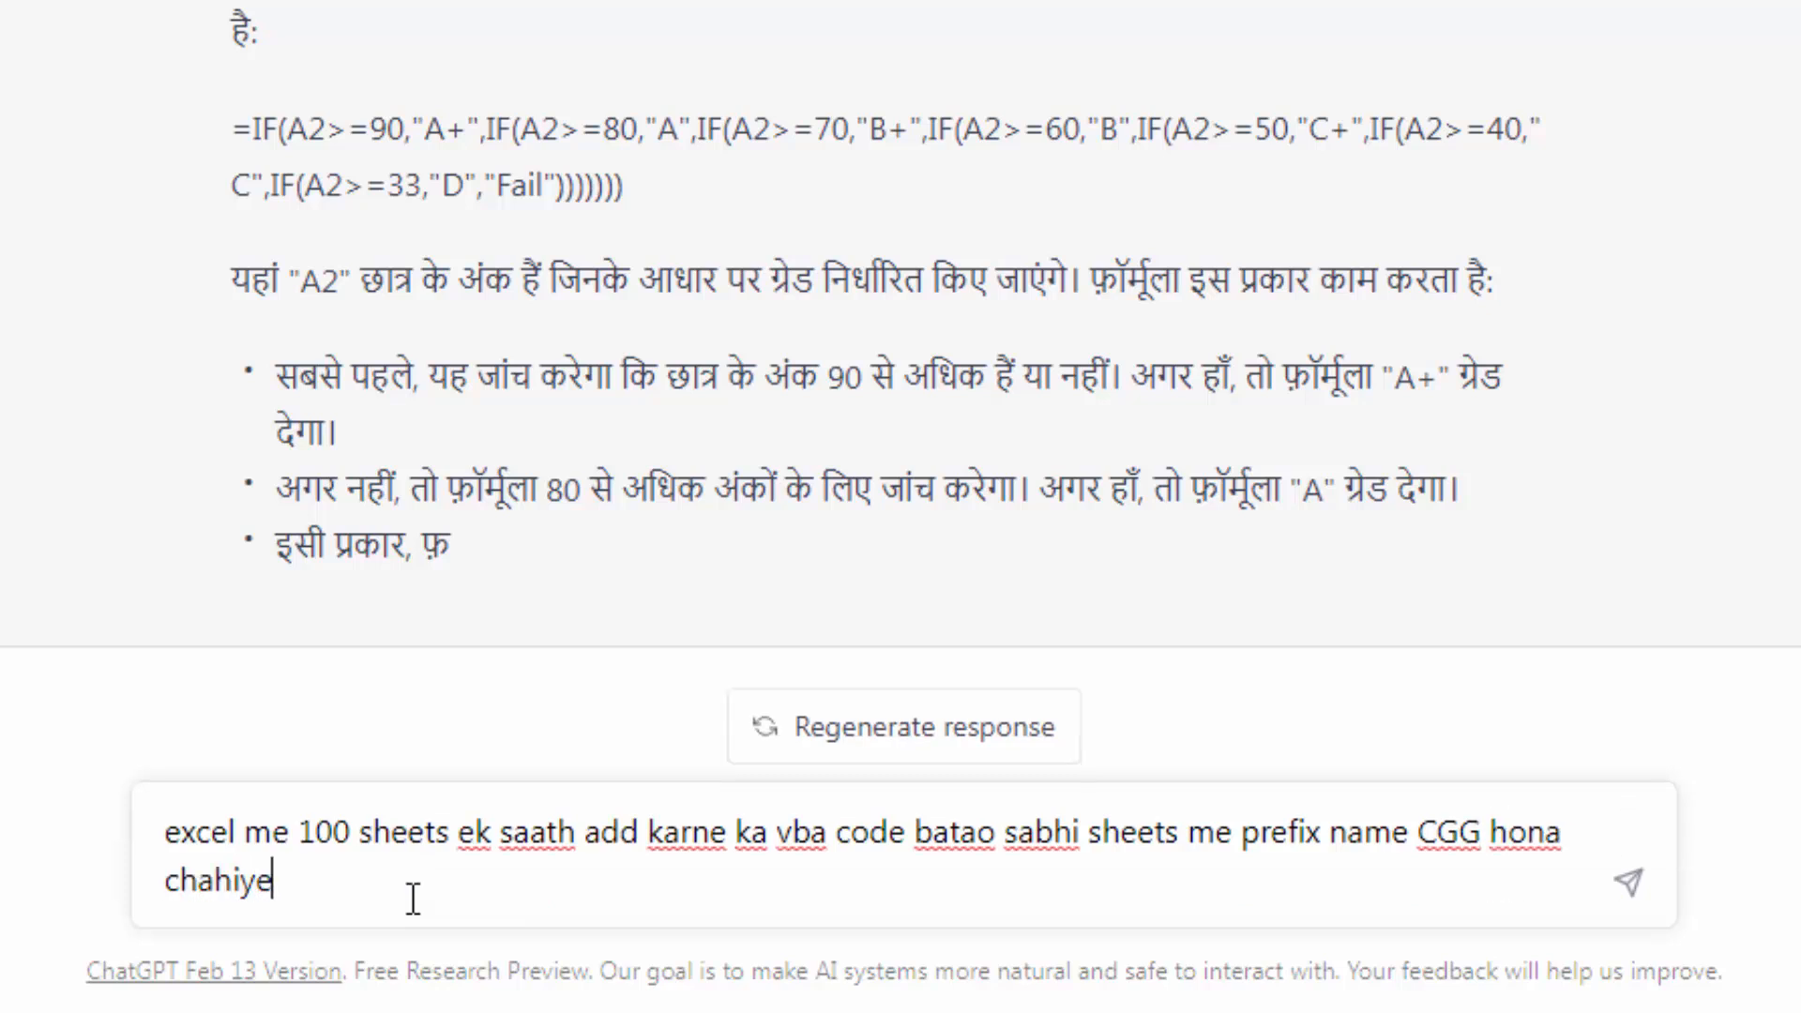
key(Return)
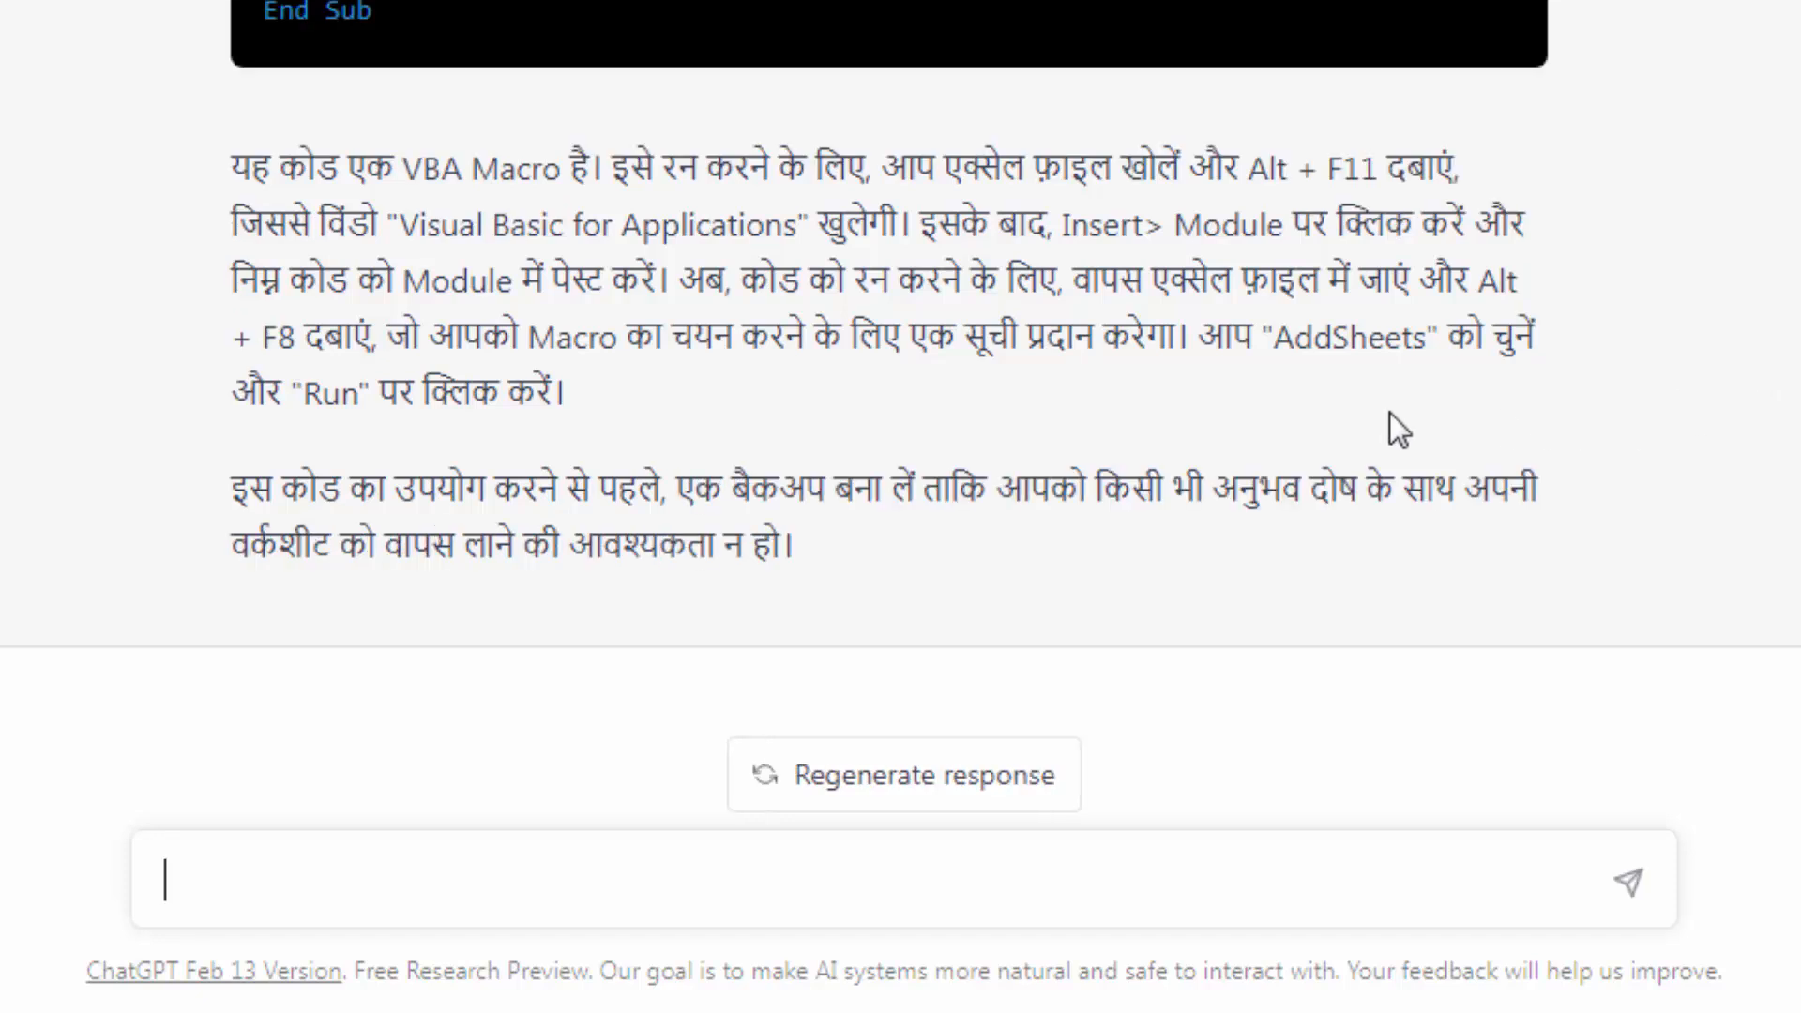
- Copy the AddSheets VBA code from the reply, switch to Excel and create a new blank workbook
scroll(962, 339, up, 6)
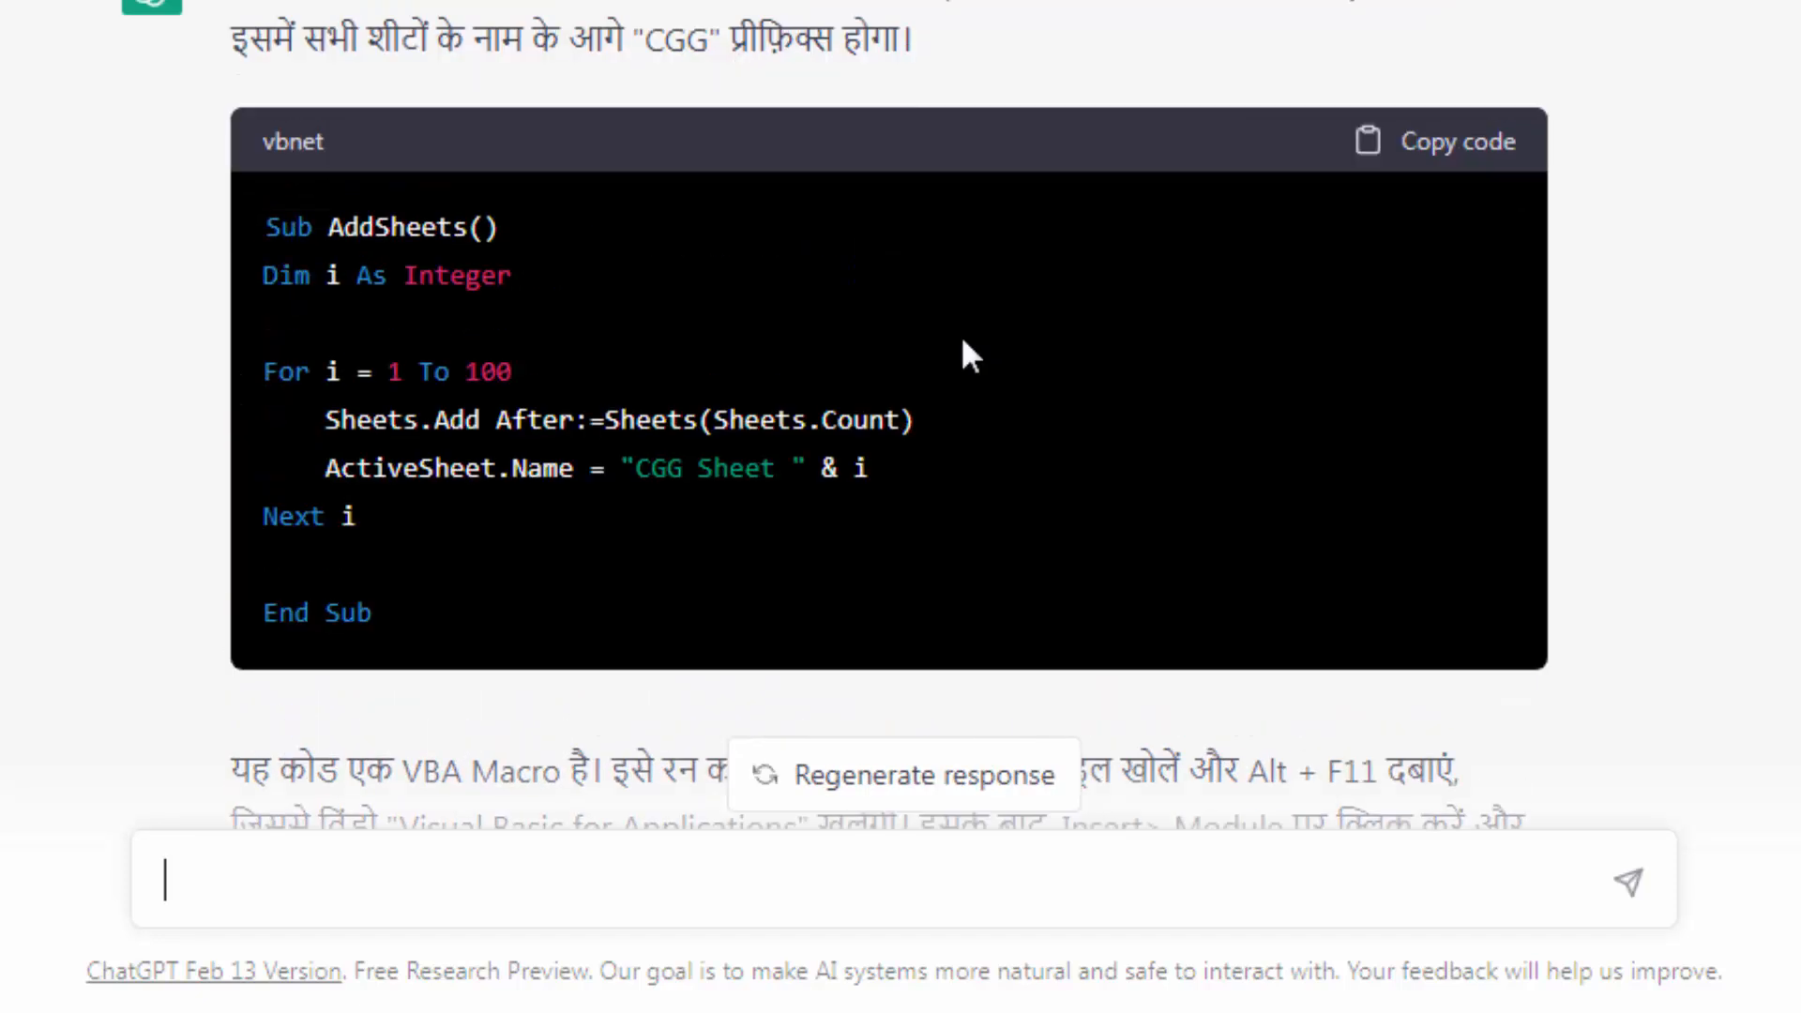
click(1452, 148)
scroll(1771, 349, down, 5)
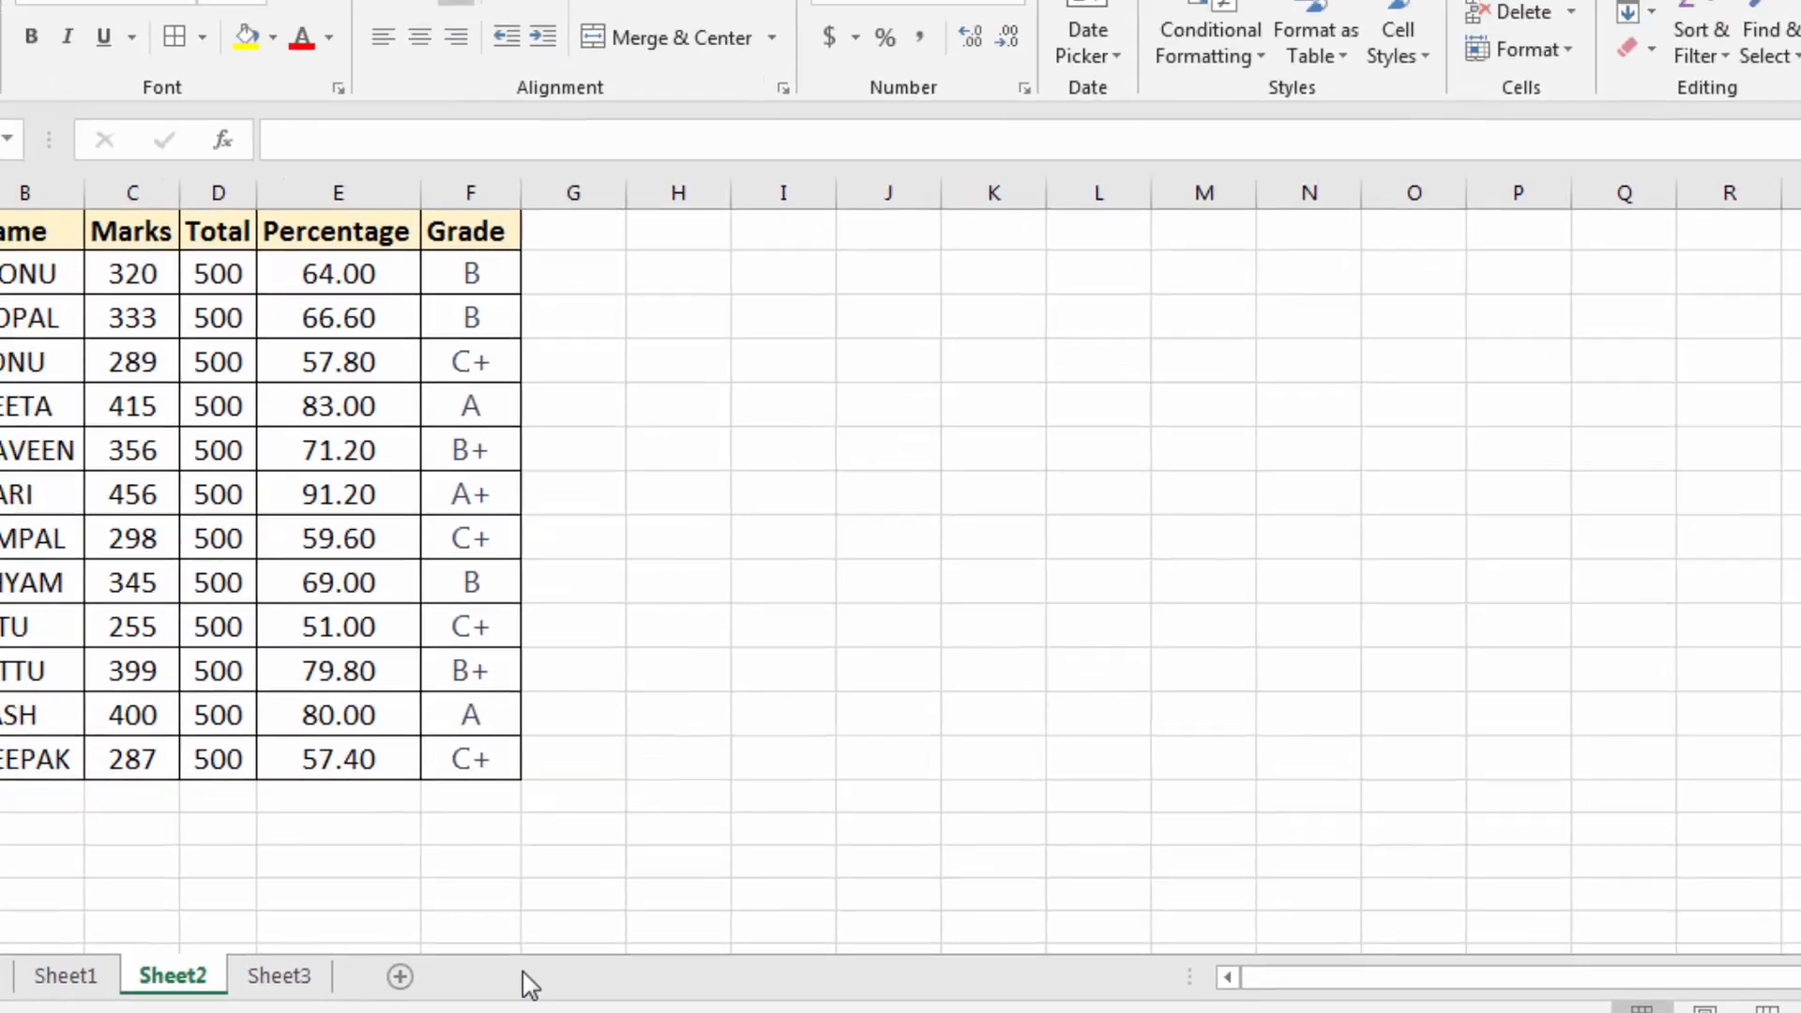
key(ctrl+n)
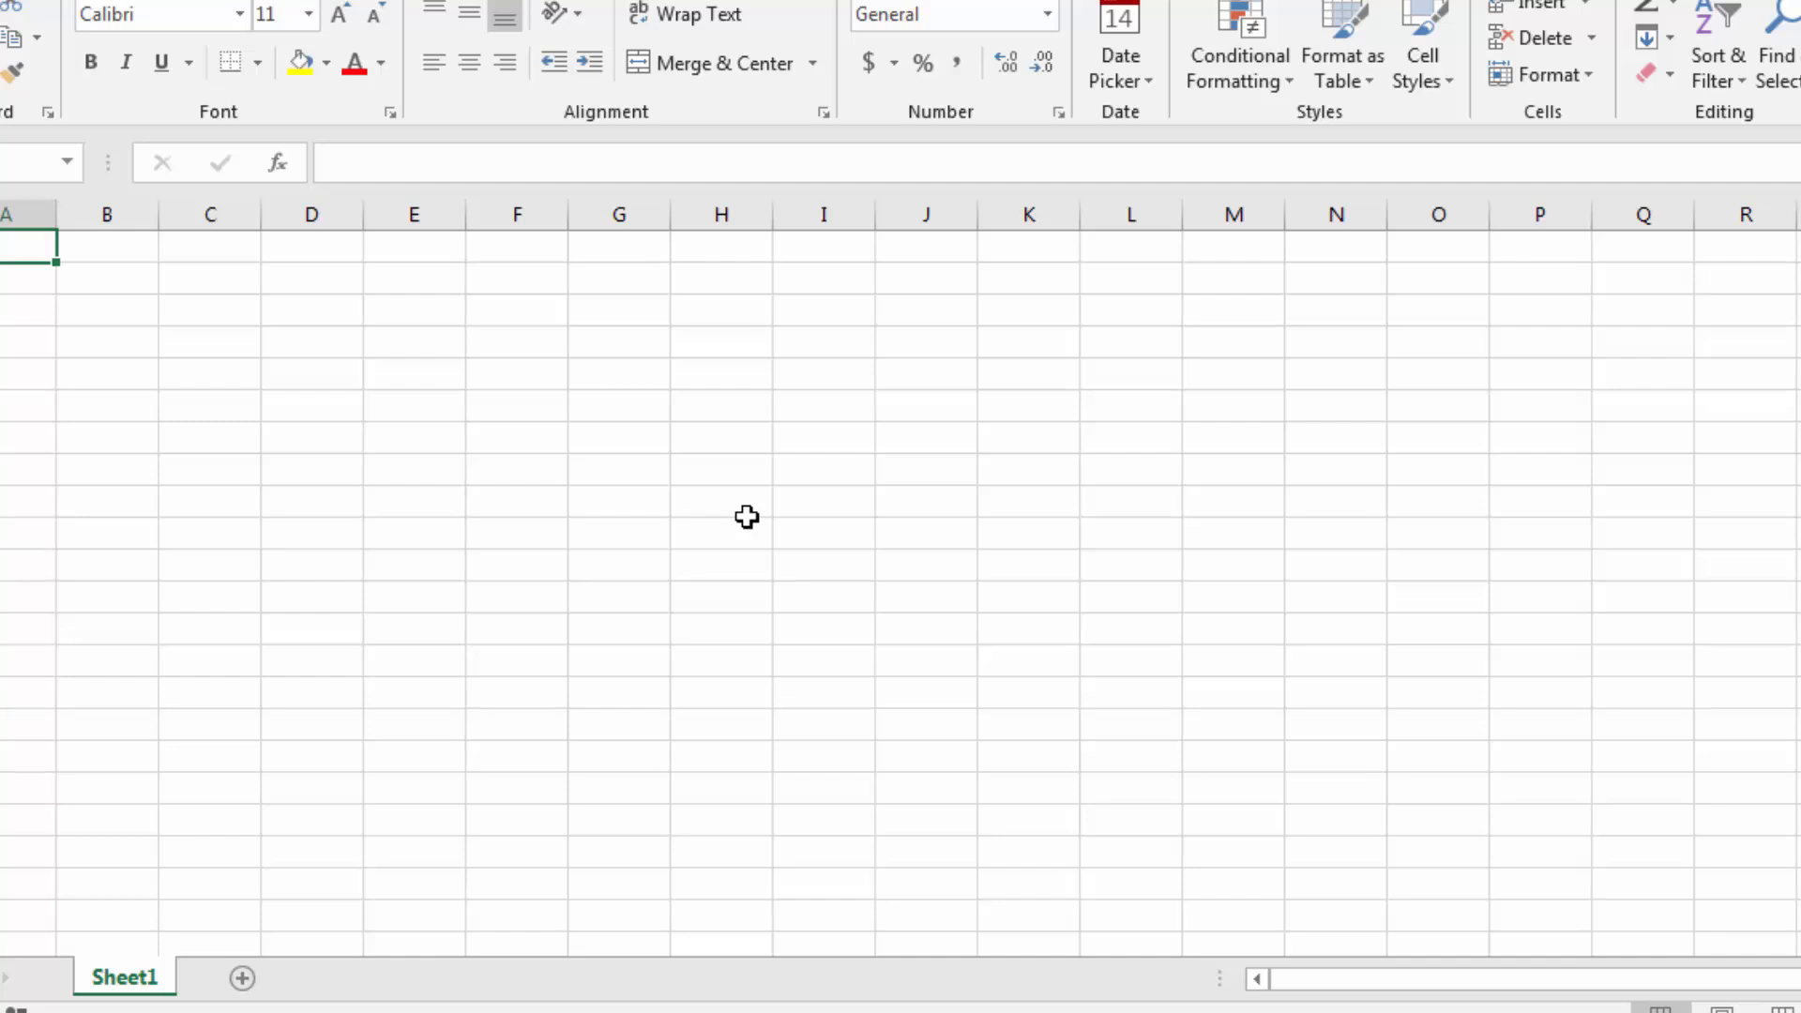
- Open the VBA editor, insert a module in Book1 and paste the copied AddSheets code into it
key(alt+F11)
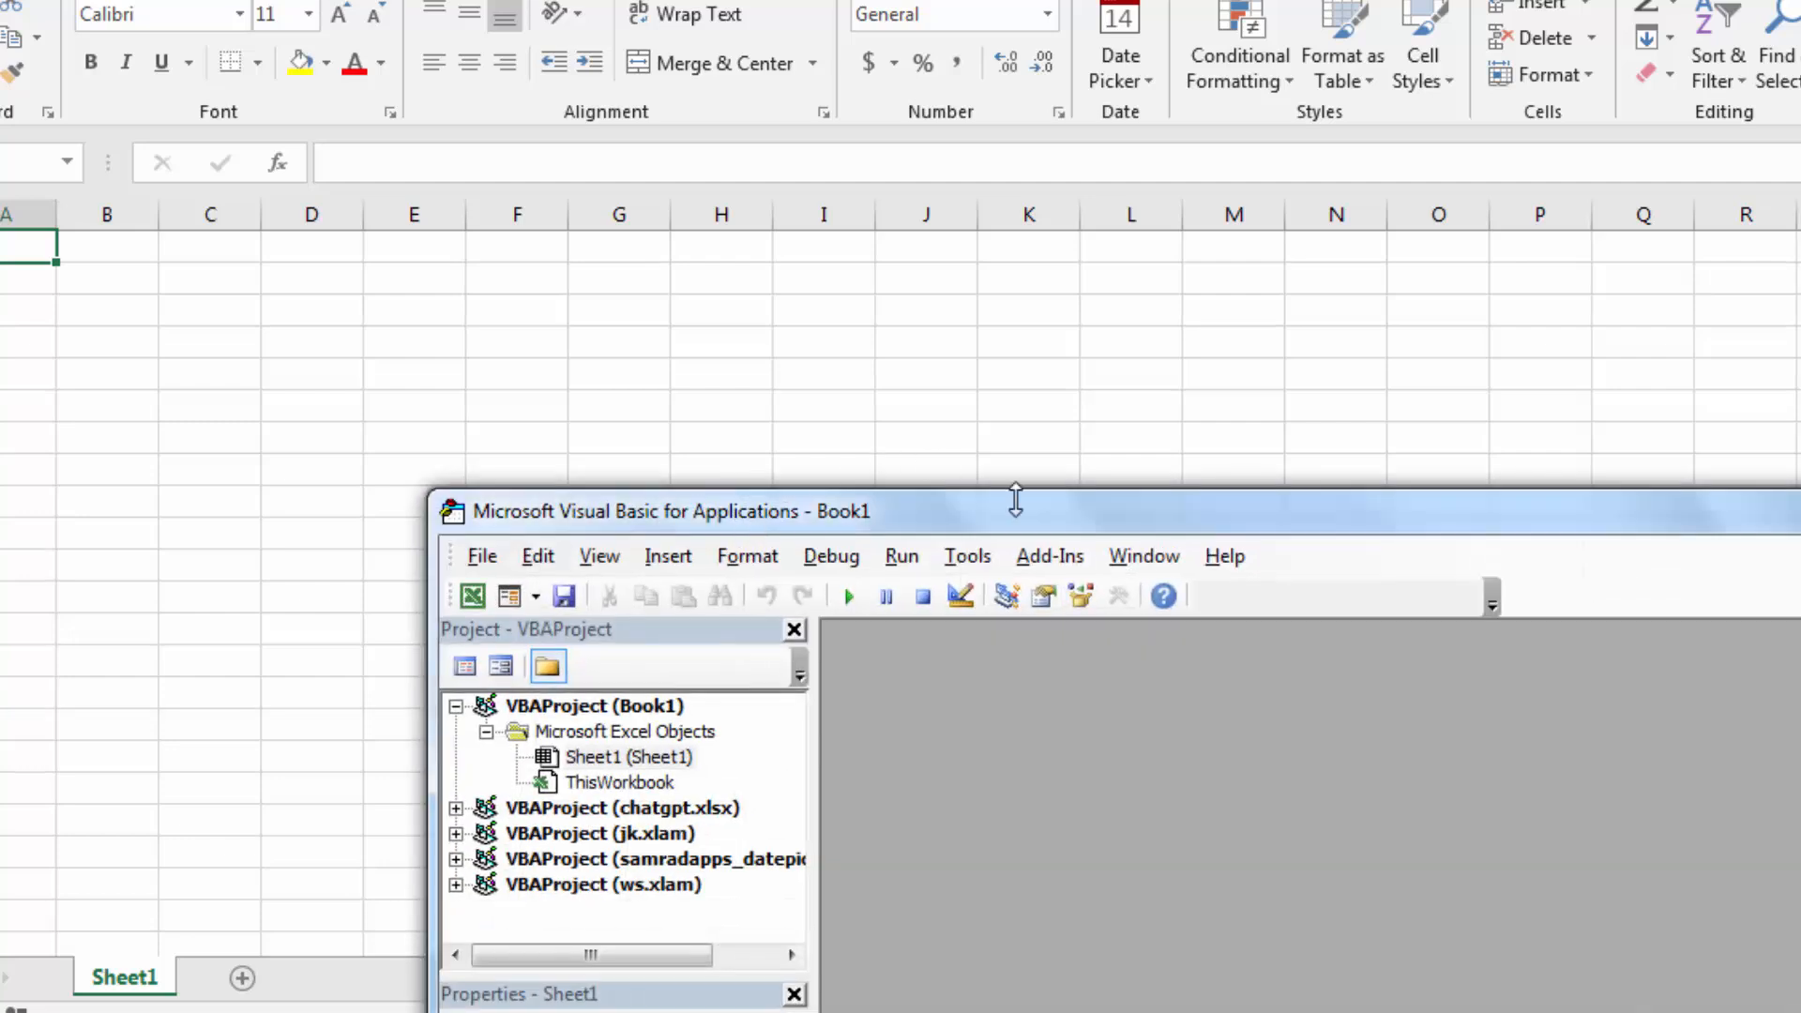
drag(1060, 520, 741, 7)
click(368, 42)
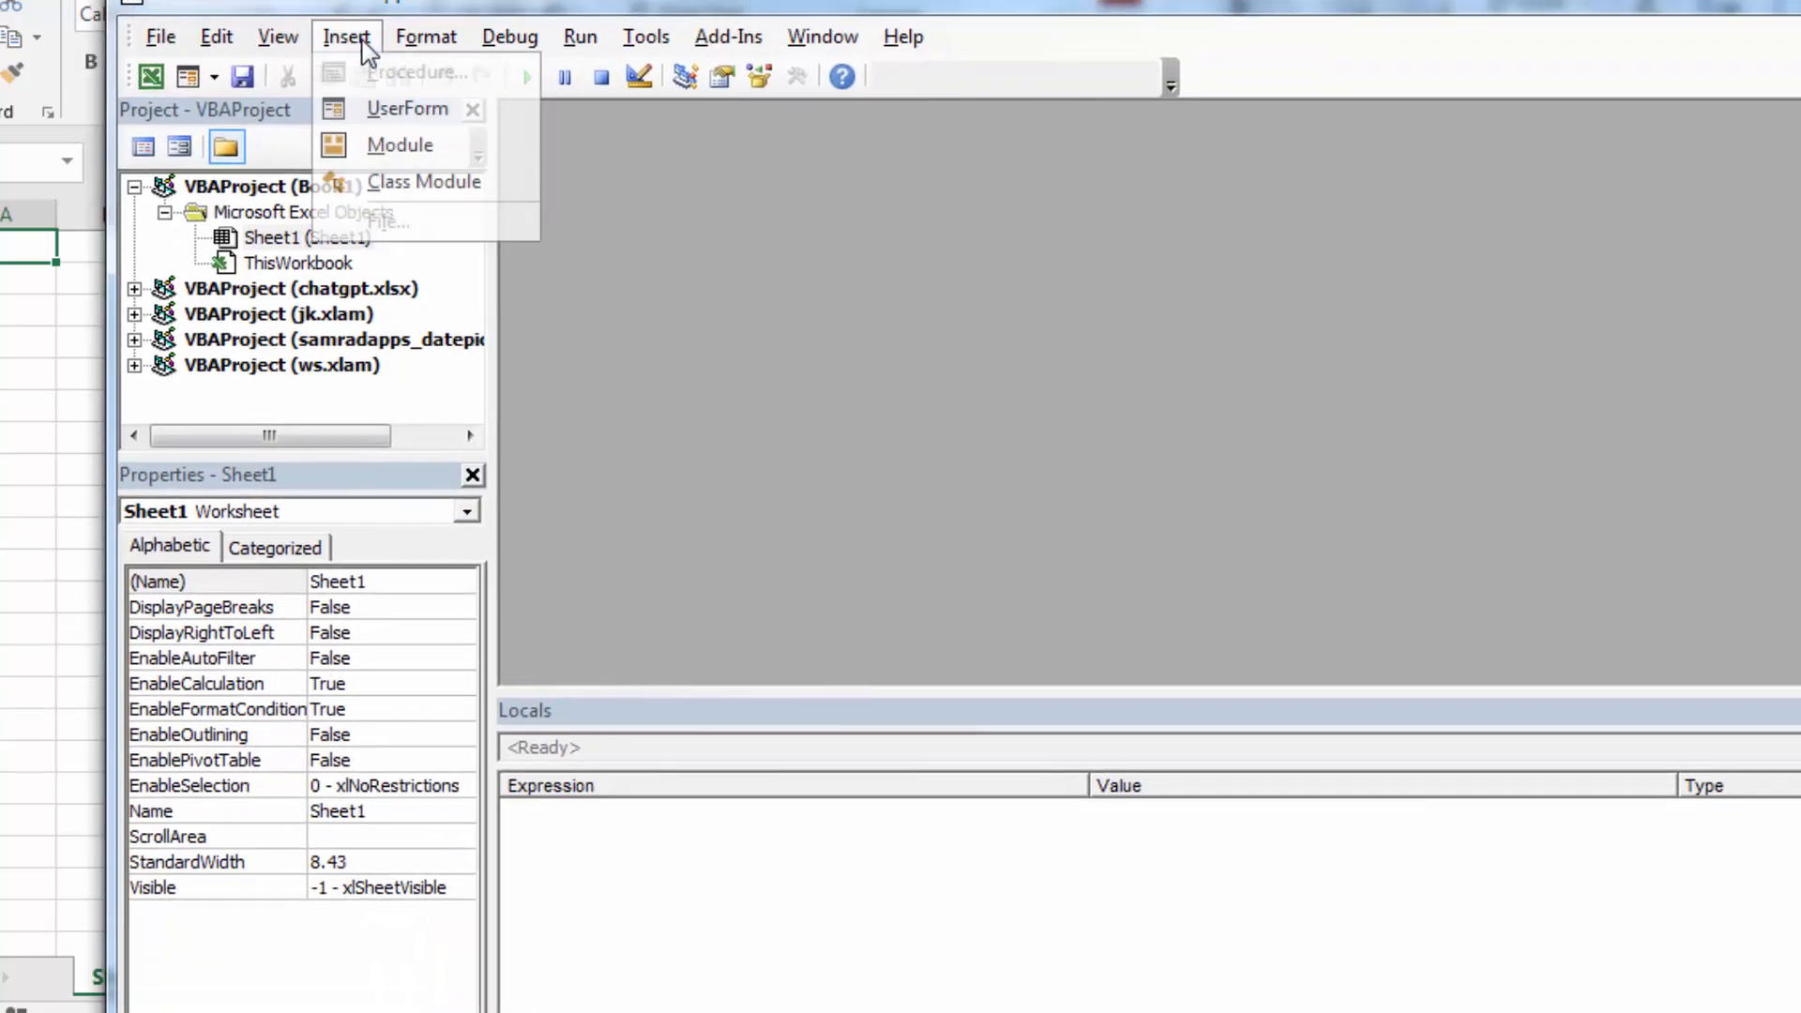
click(402, 145)
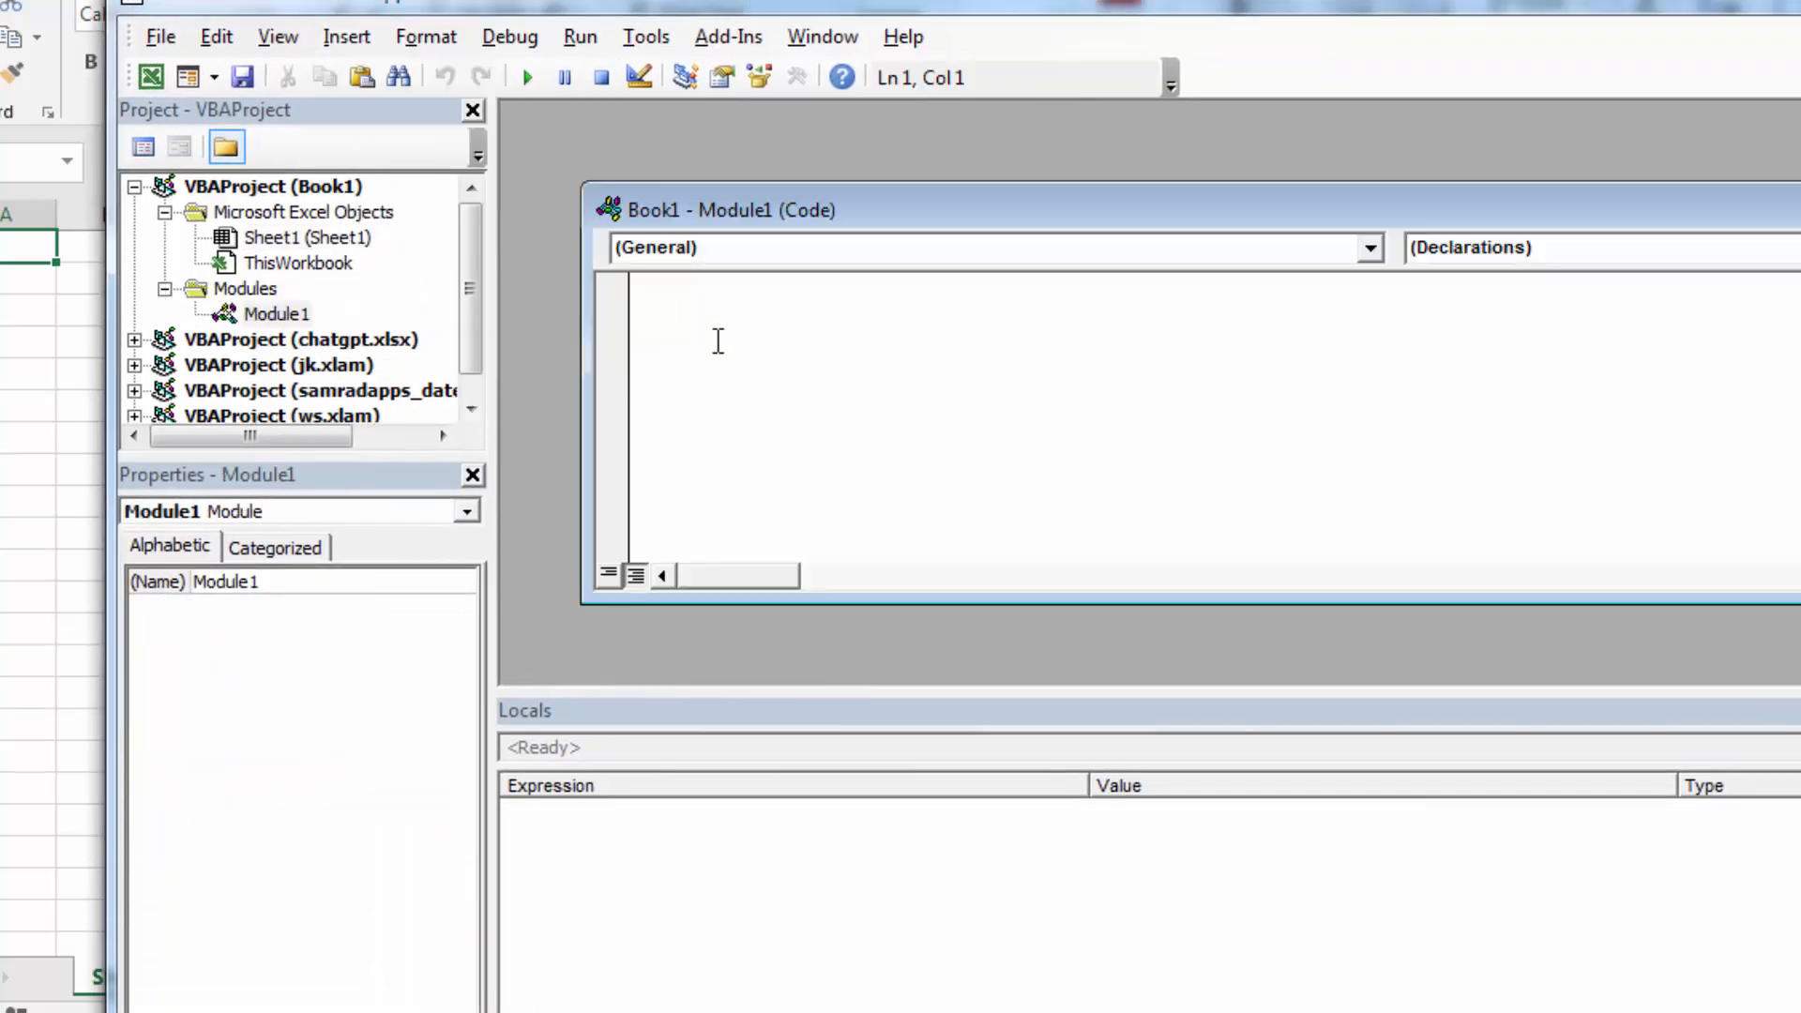
text(For i = 1 To 100     Sheets.Add After:=Sheets(Sheets.Count)     ActiveSheet.Name = "CGG Sheet " & i Next i  End Sub)
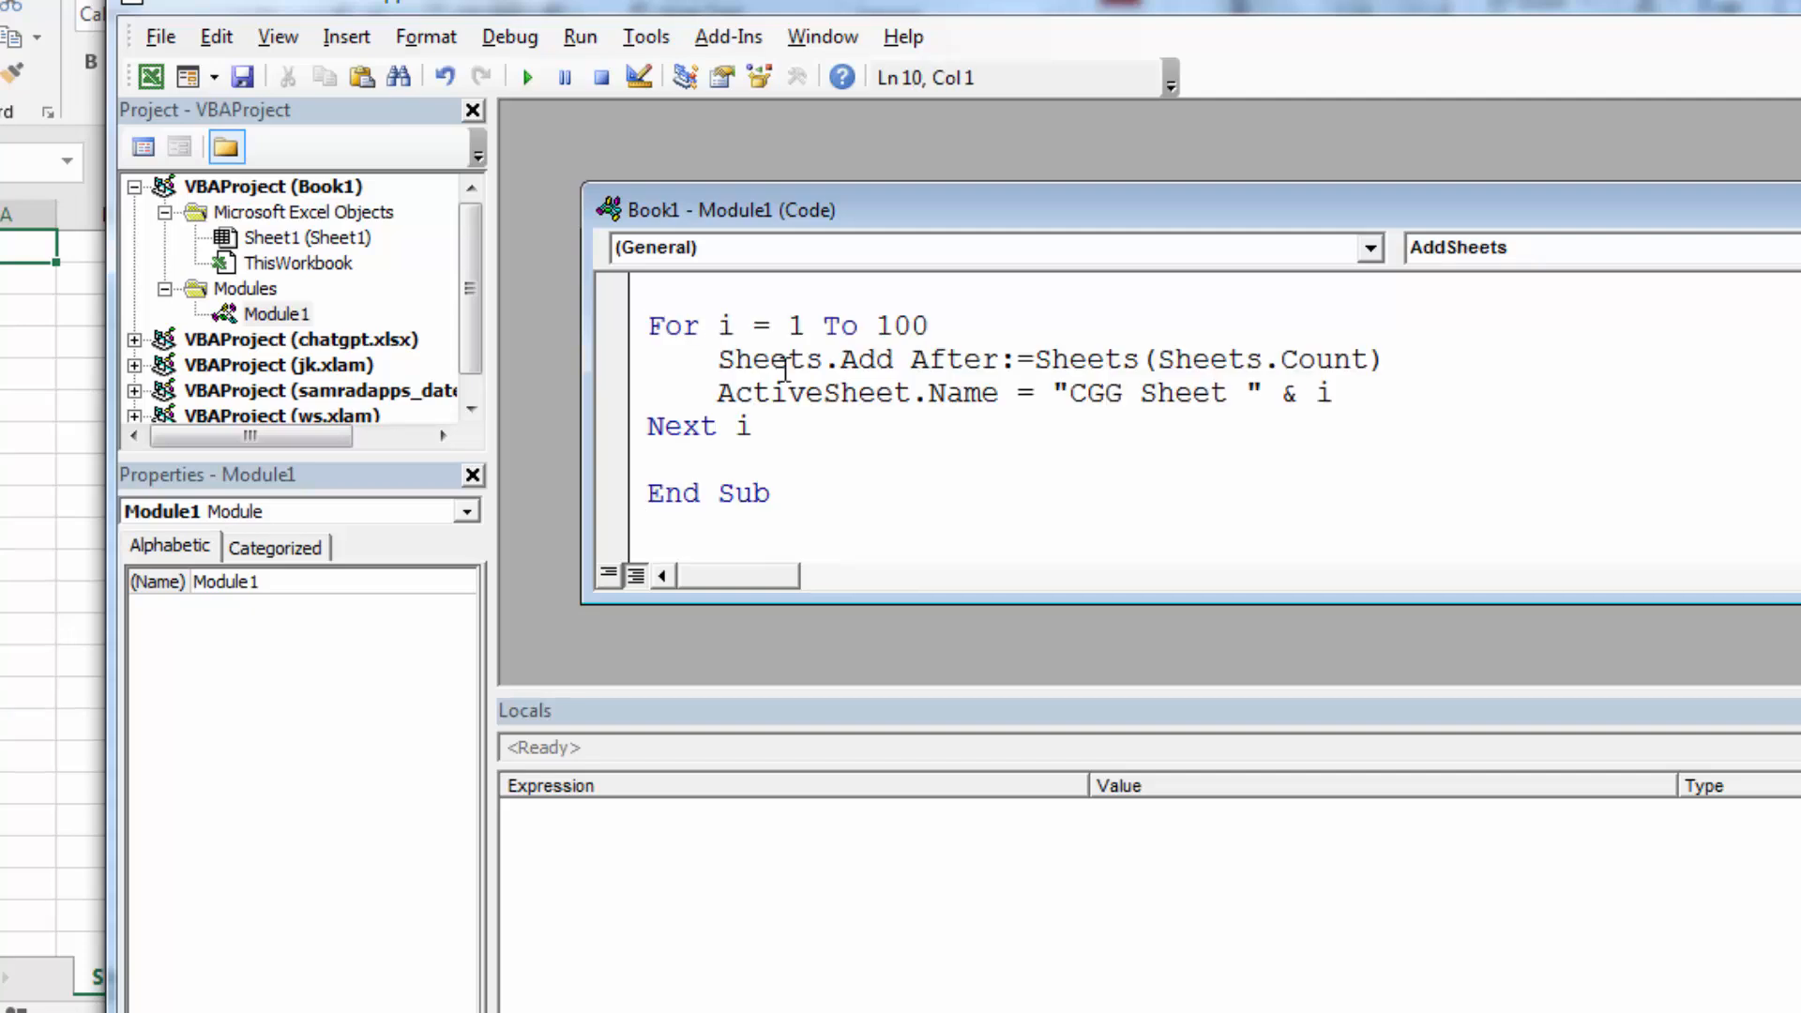
drag(1084, 1, 1084, 150)
drag(972, 692, 909, 989)
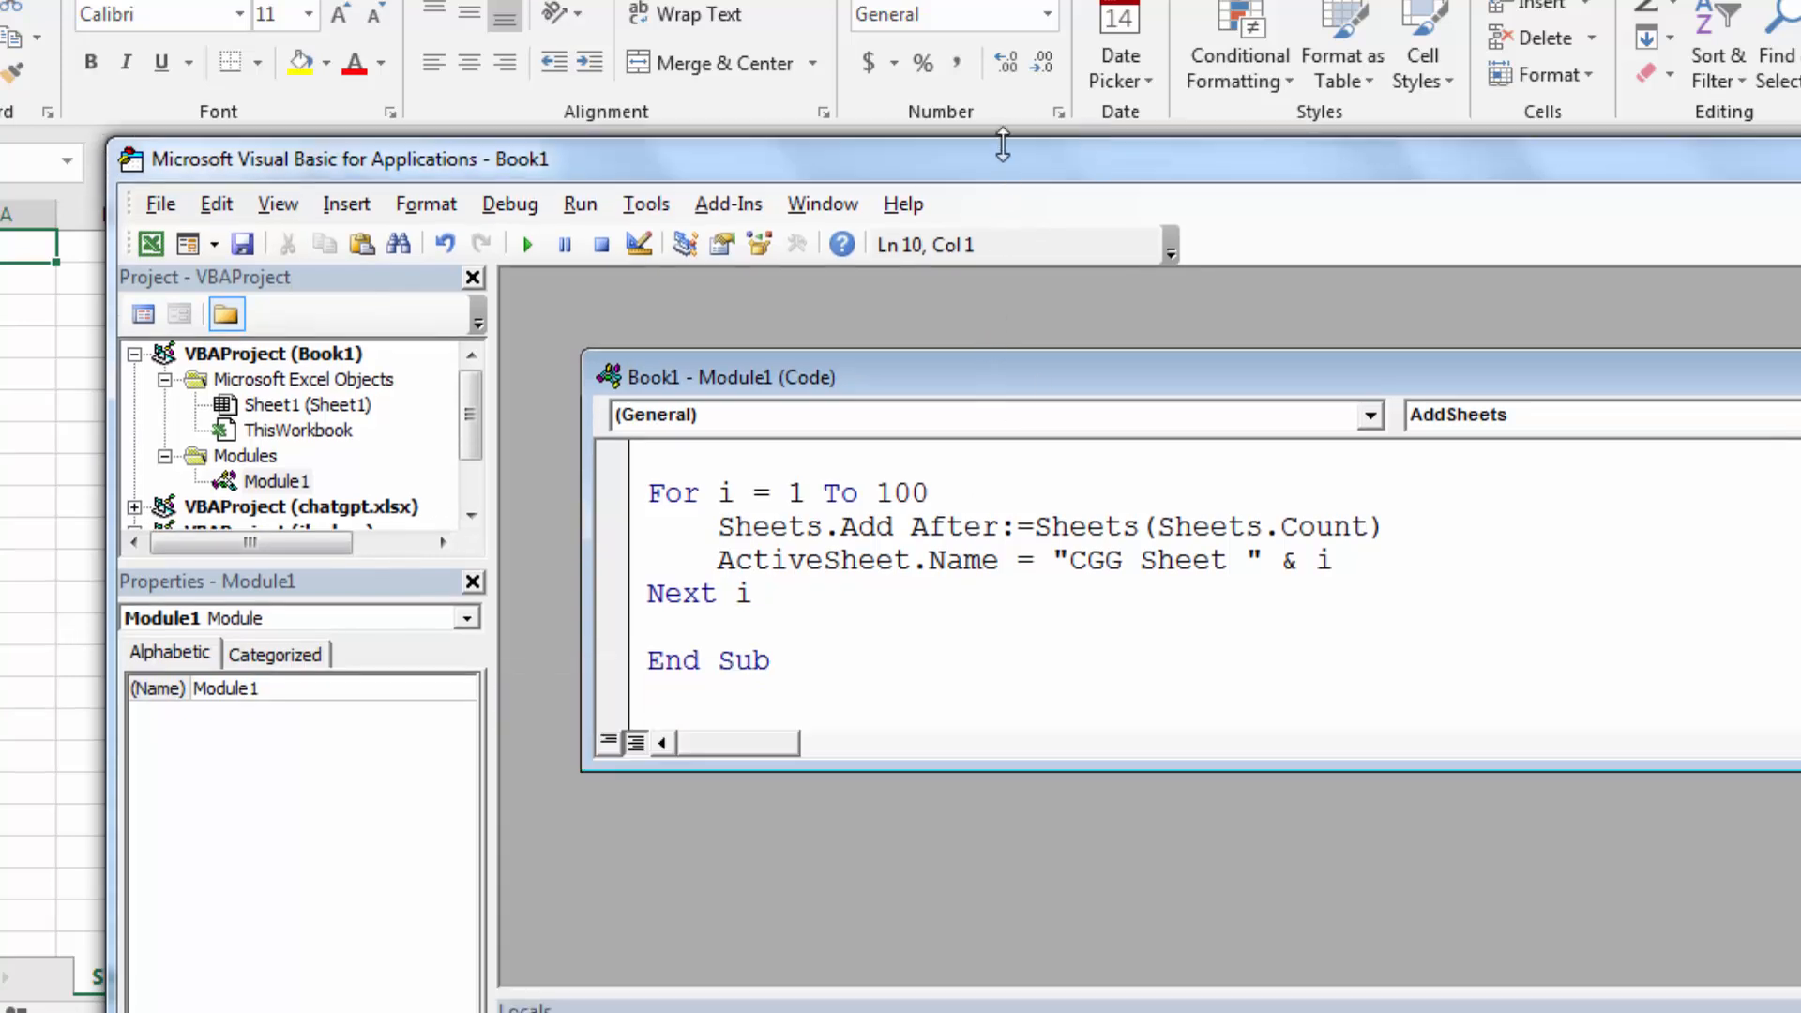
- Move the VBA editor window clear of the workbook's sheet tabs and run the AddSheets macro
drag(1002, 147, 1000, 164)
drag(699, 177, 830, 238)
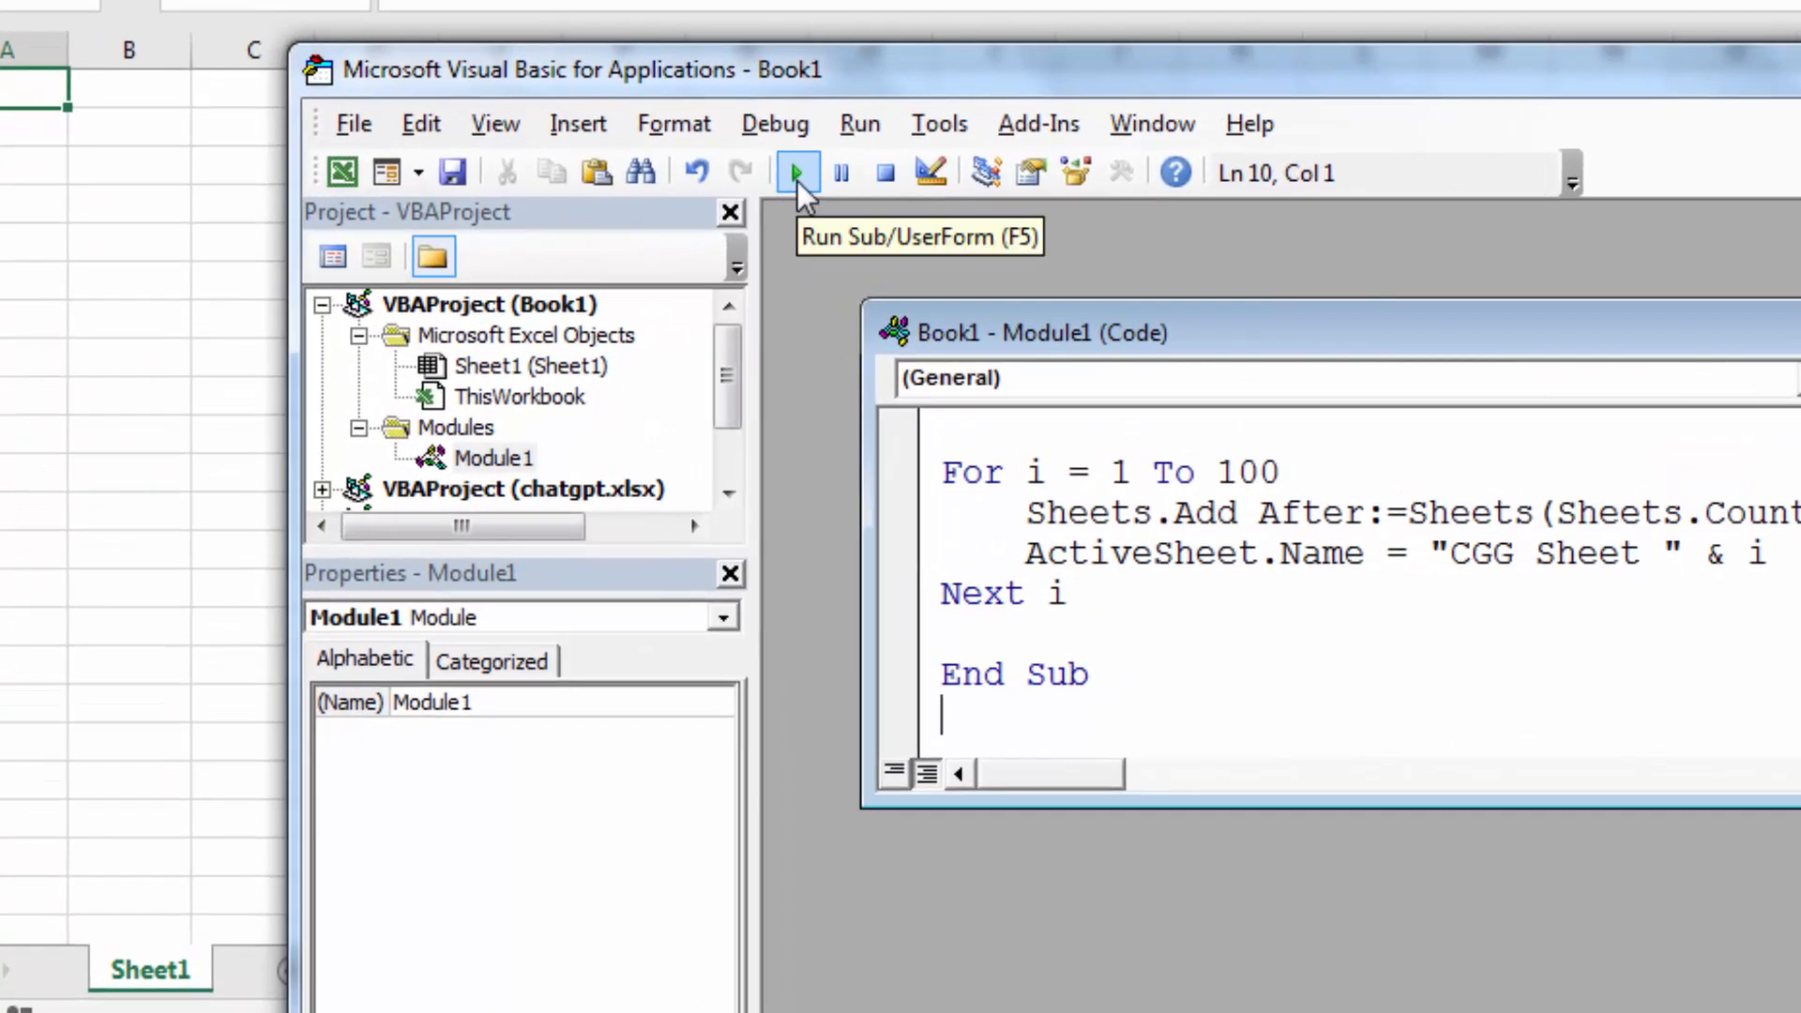
drag(857, 85, 1078, 608)
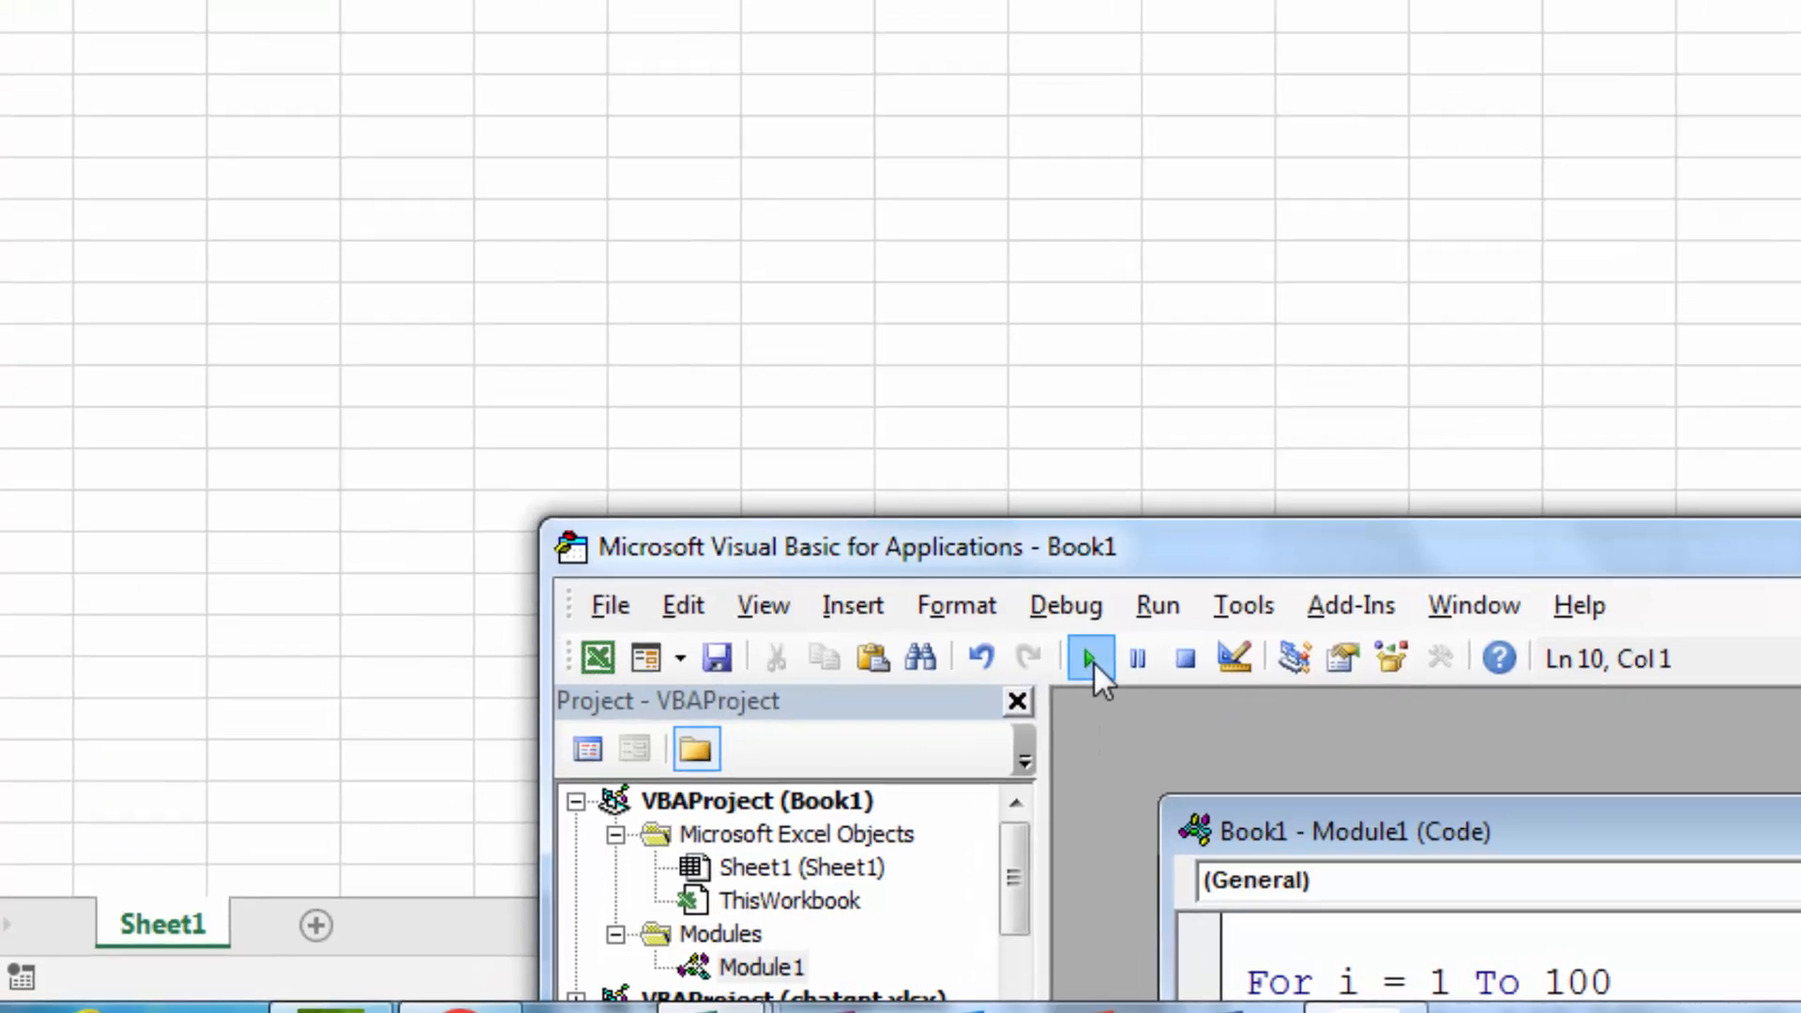
click(1007, 686)
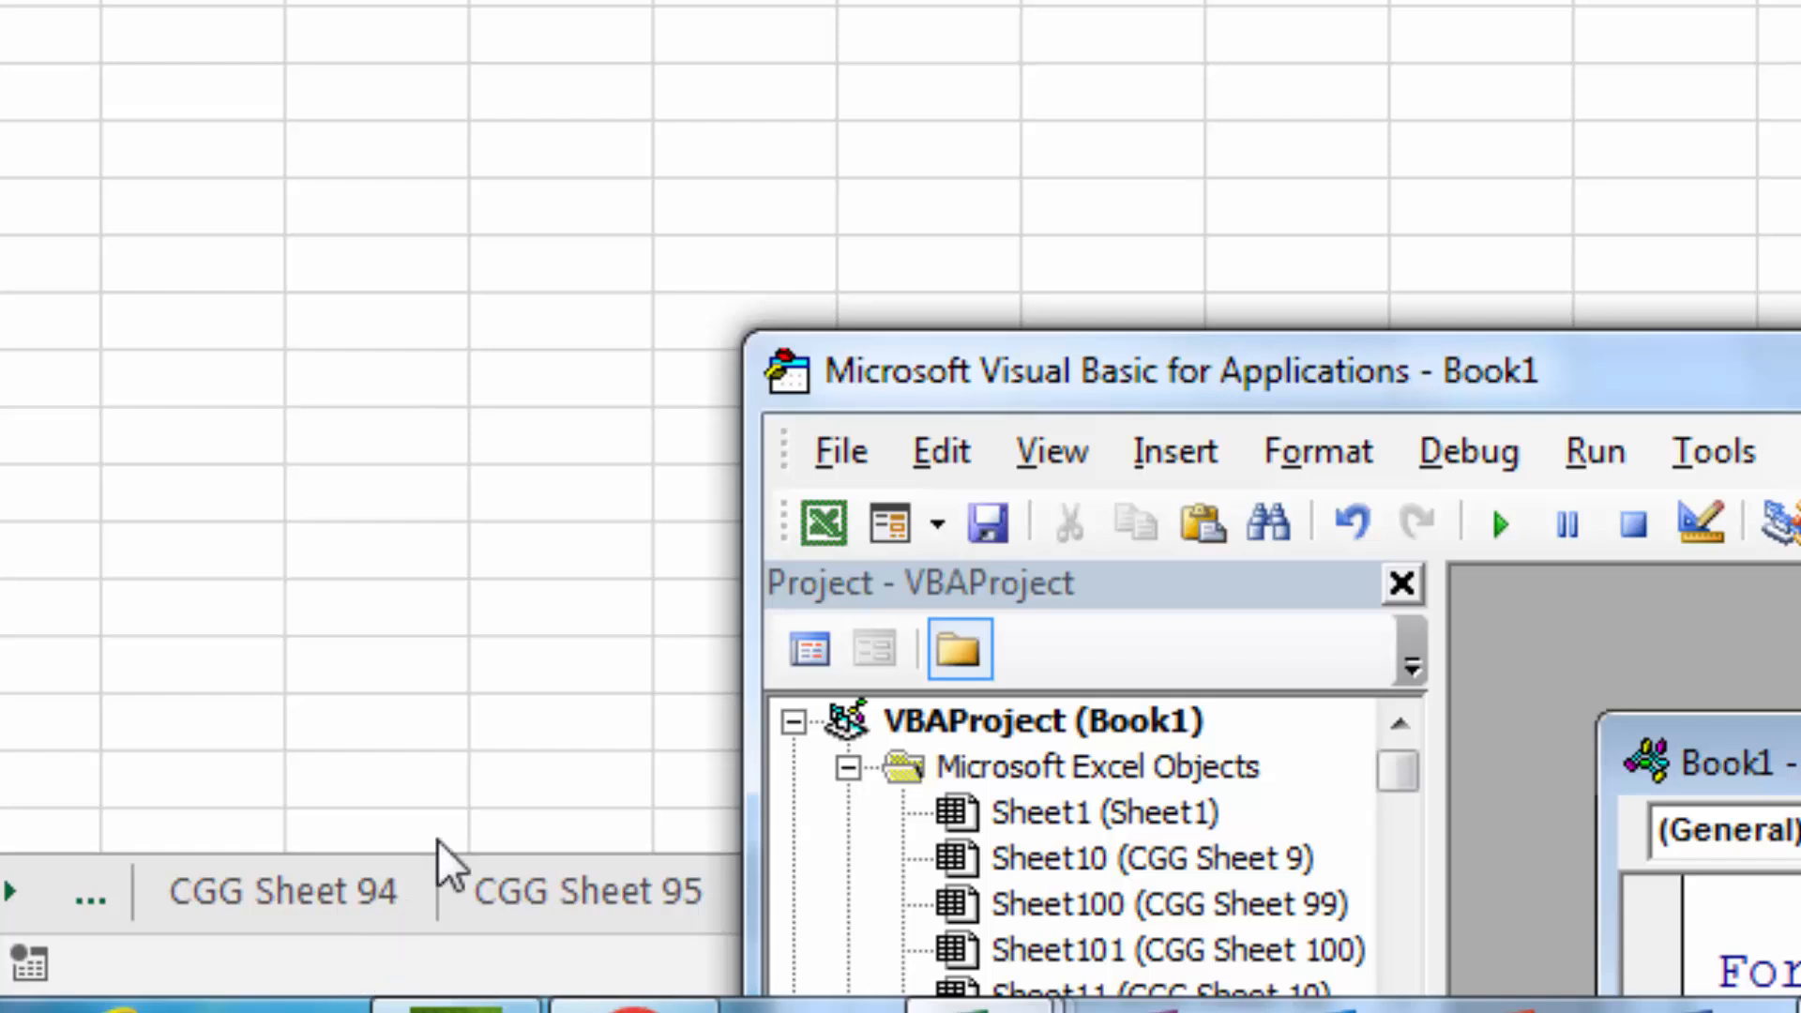
- Return to the Book1 workbook and look through the added CGG sheet tabs, from CGG Sheet 100 back towards the earlier ones
drag(1782, 370, 57, 0)
key(alt+F11)
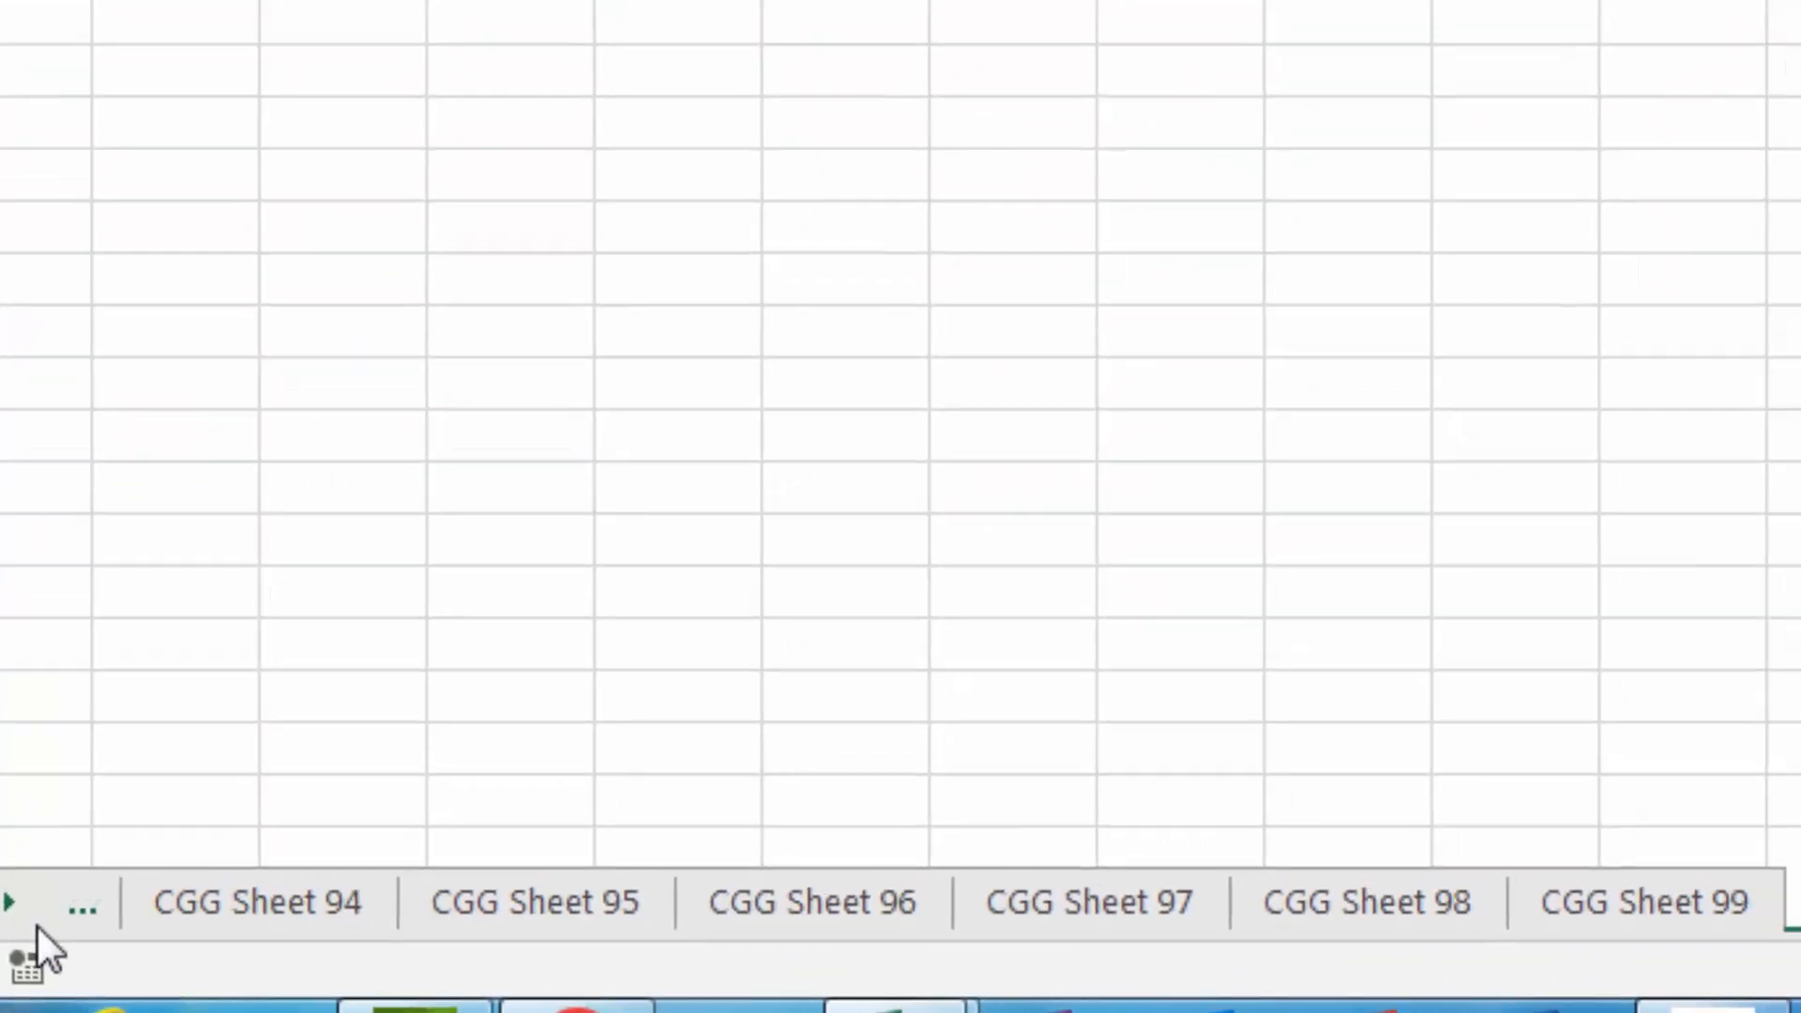
click(1524, 910)
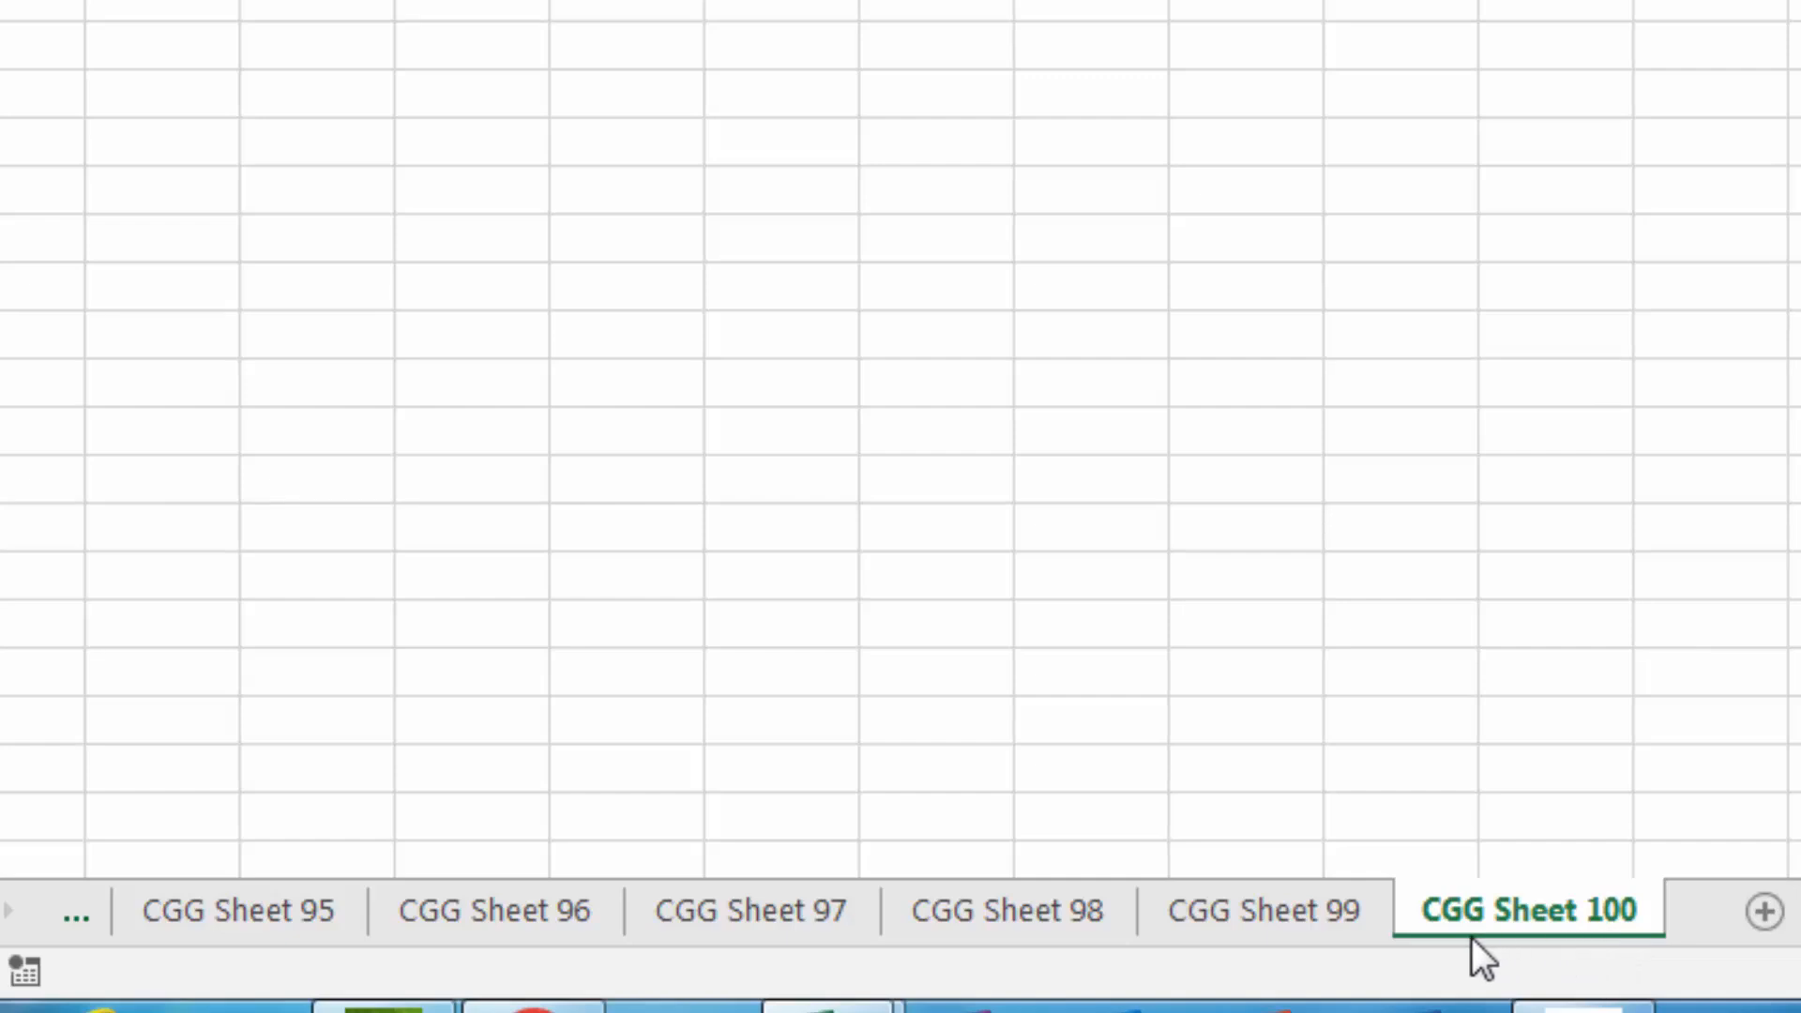
click(2, 910)
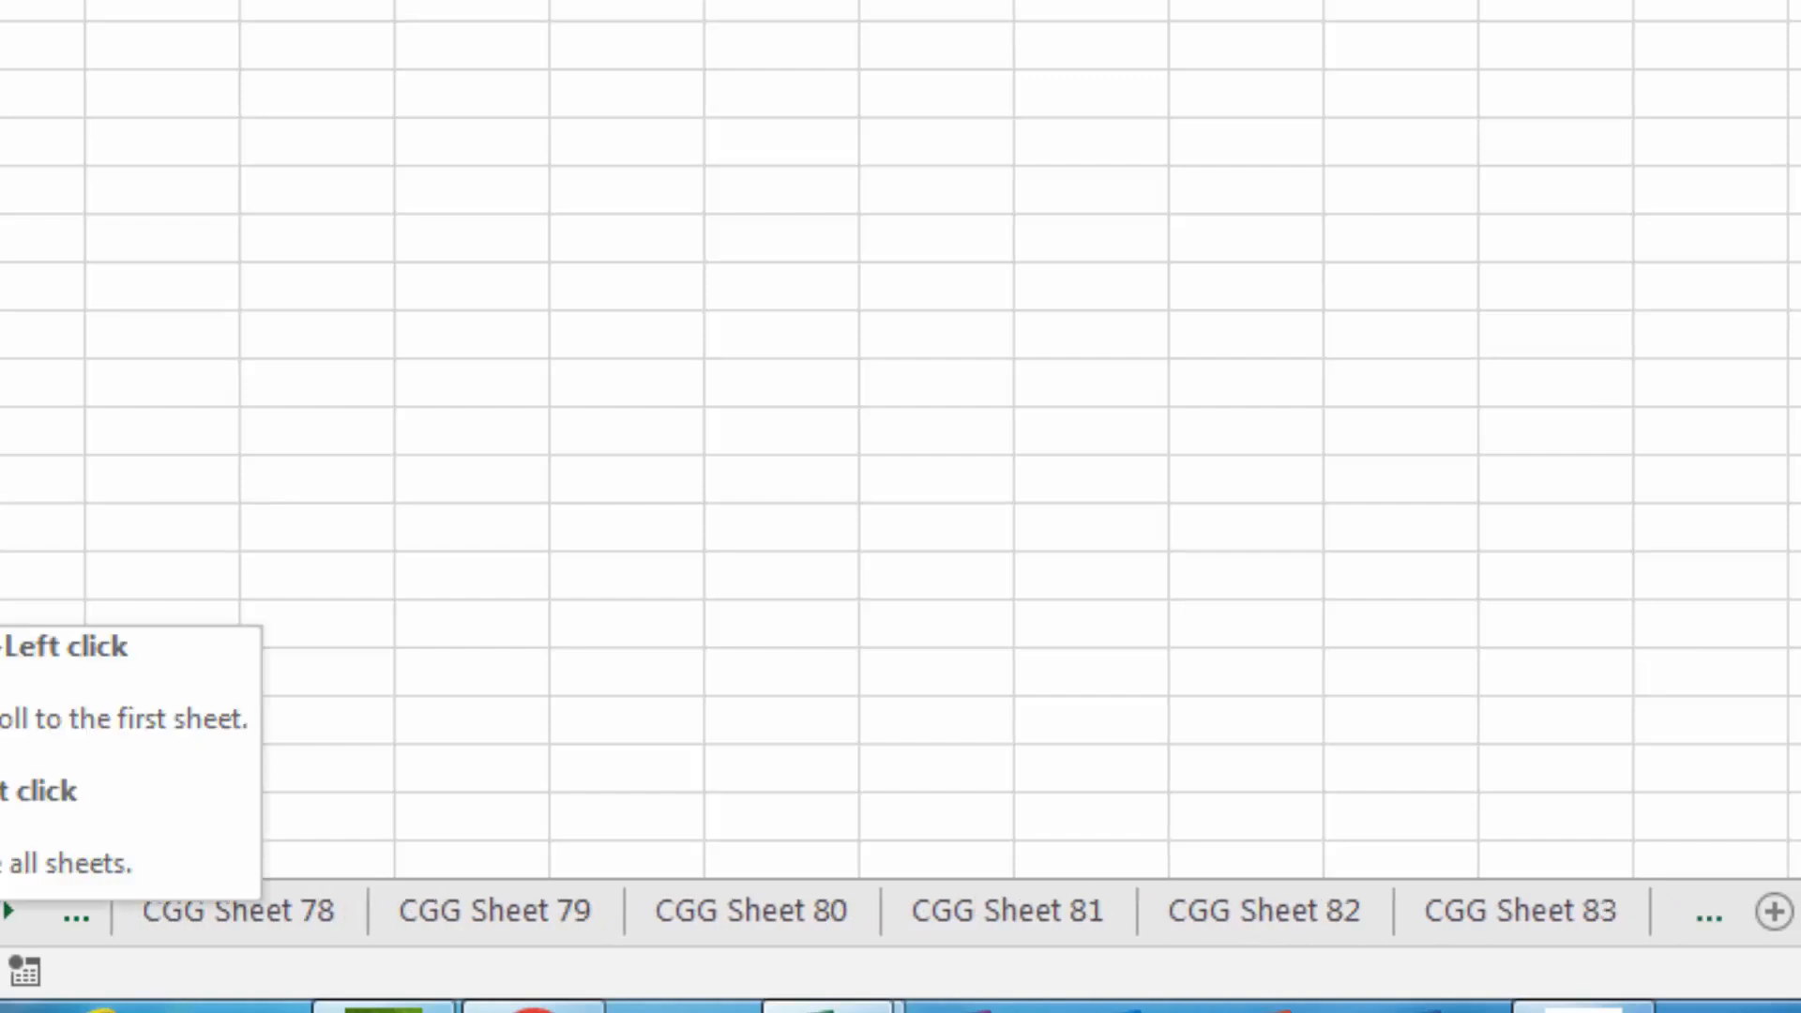
click(633, 645)
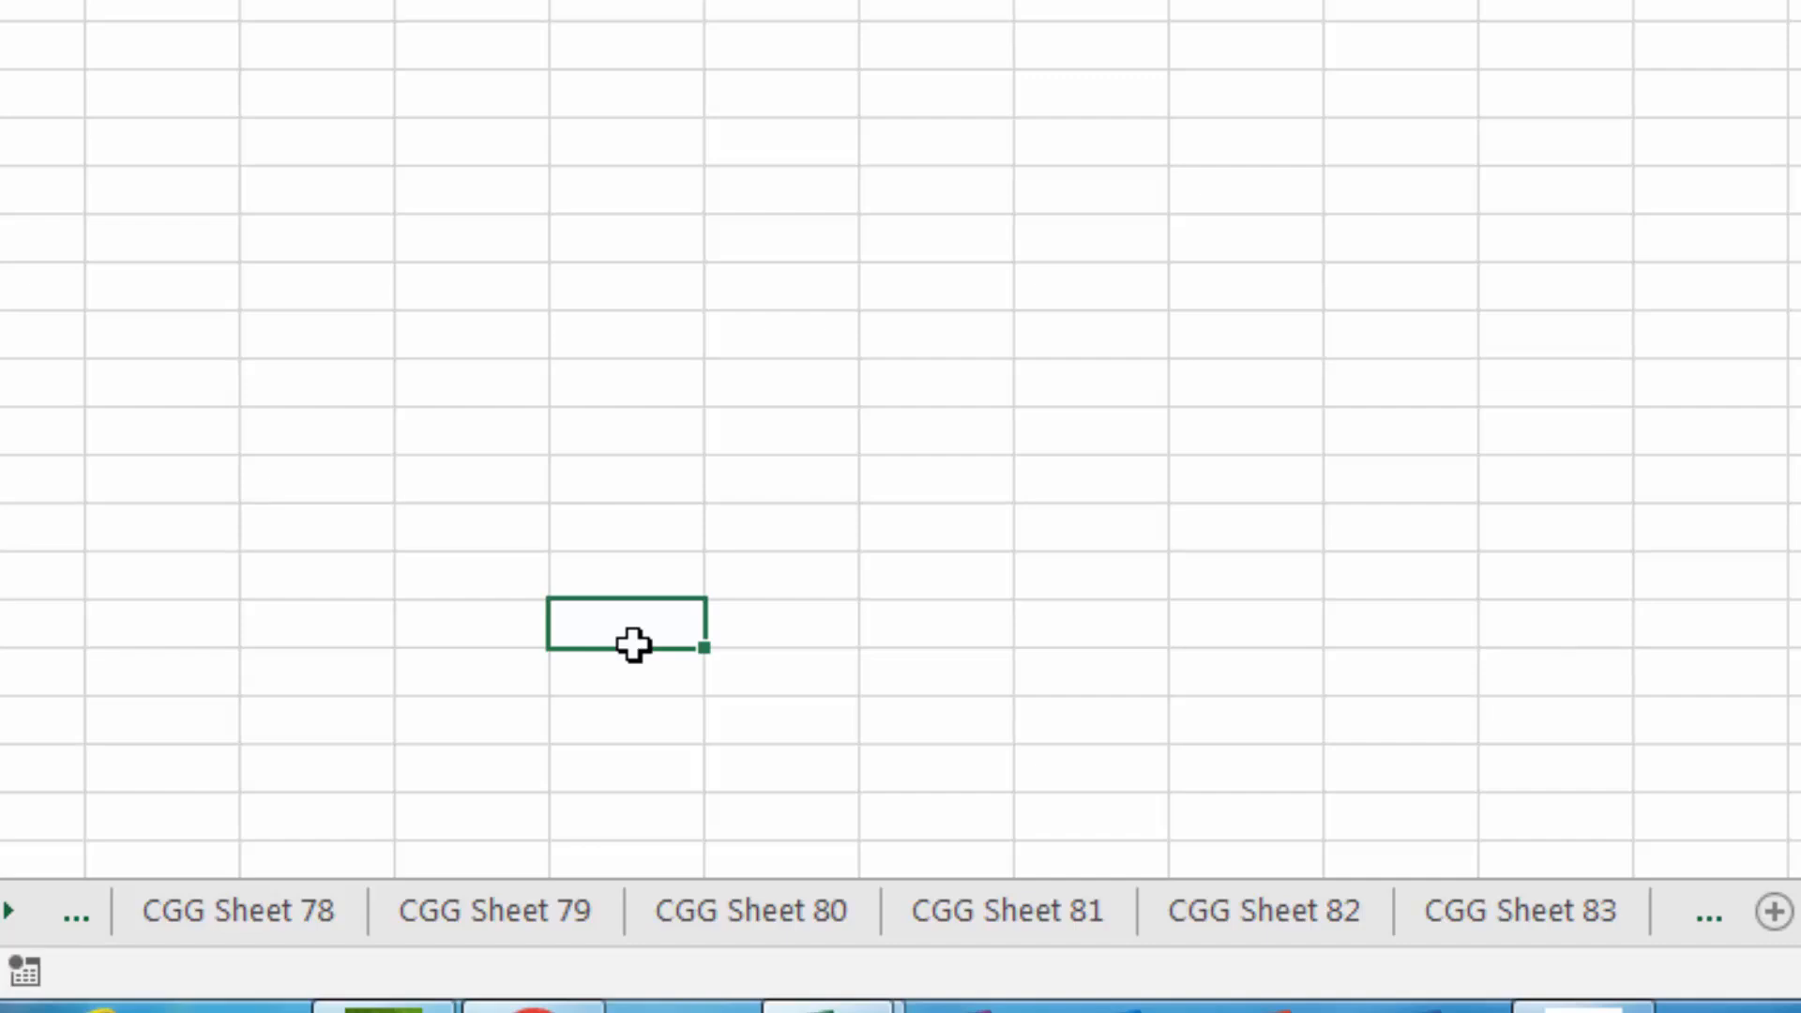
- Switch to ChatGPT and ask in Hindi "भाई की शादी के लिए 5 दिन की छूती की एप्लिकेशन लिखो"
click(386, 1008)
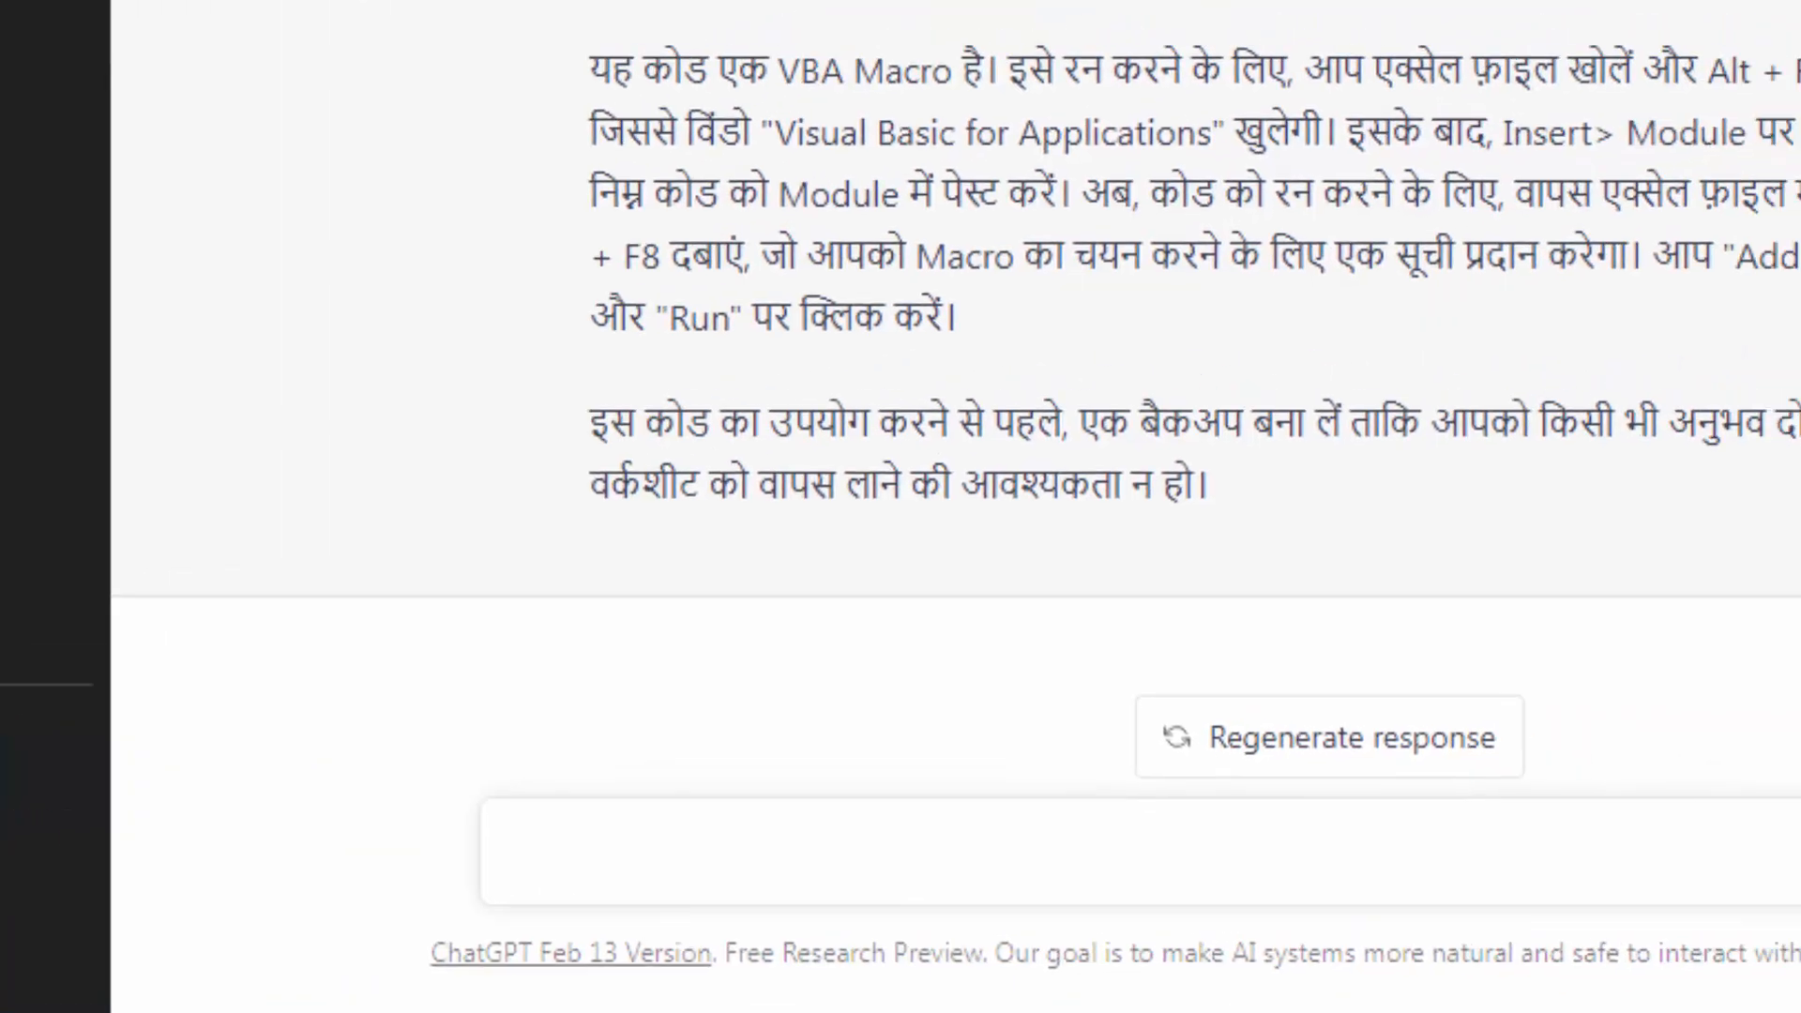
click(350, 876)
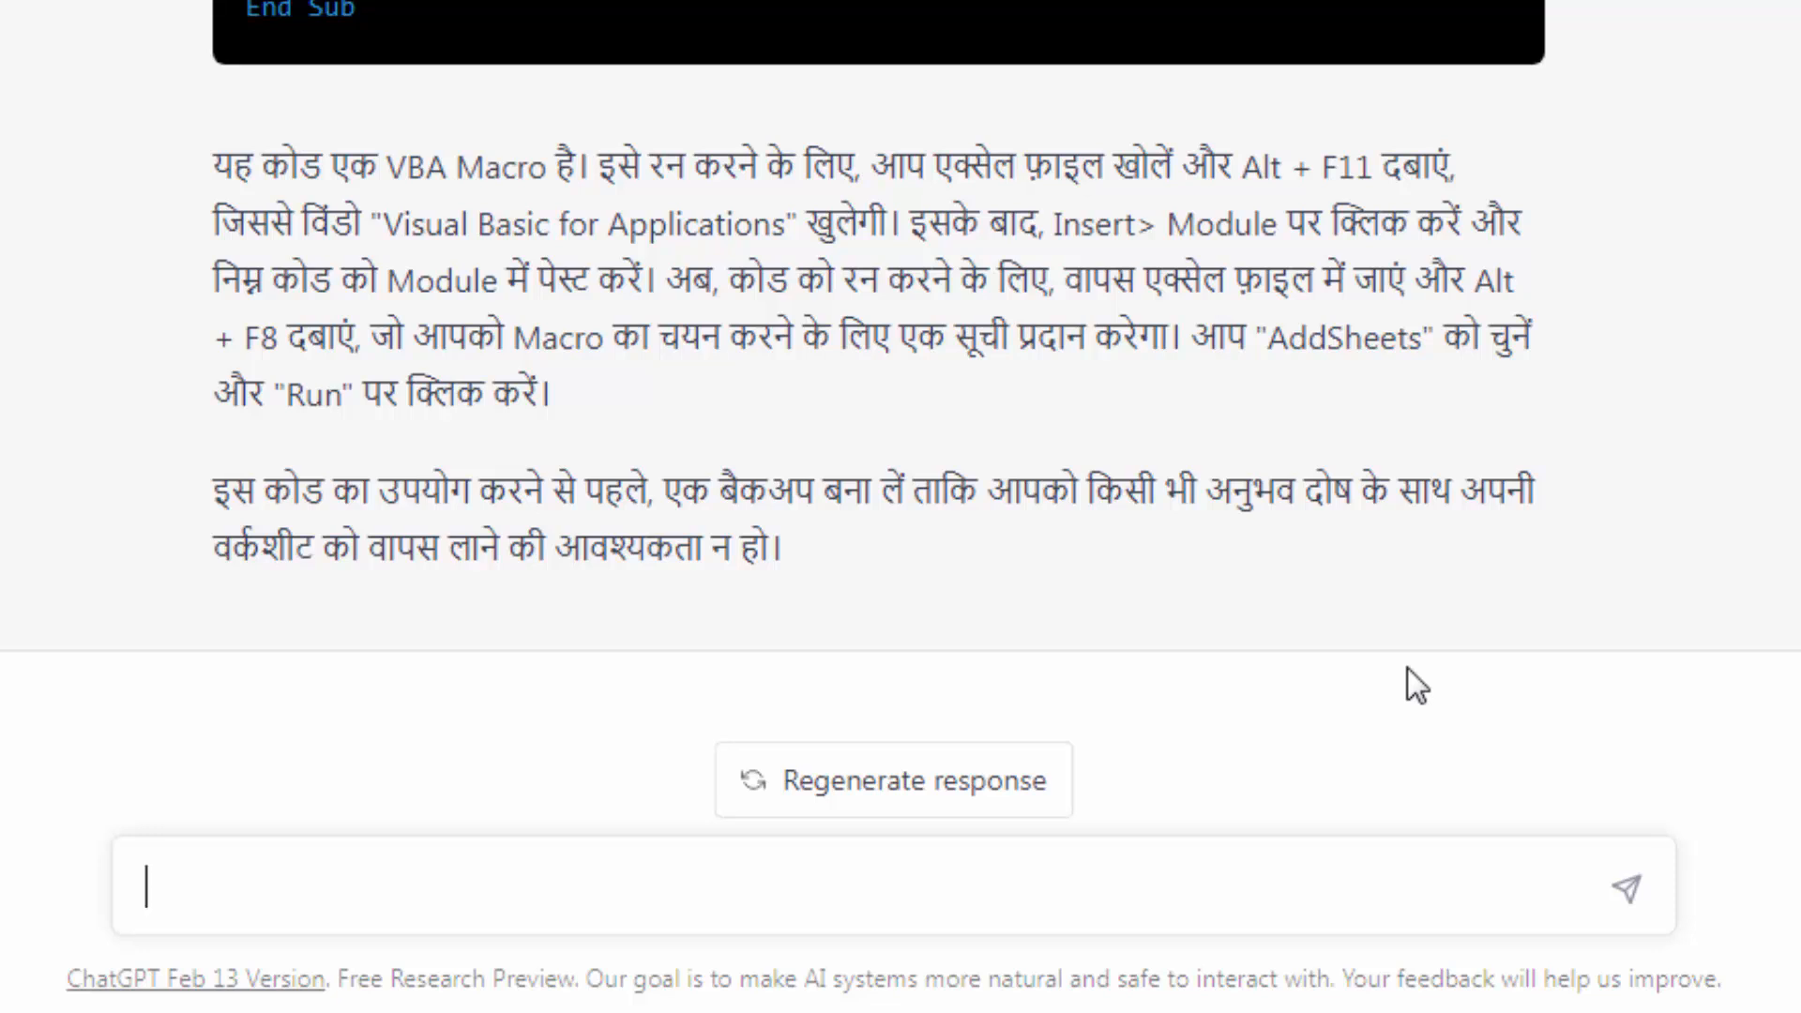
text(bhai)
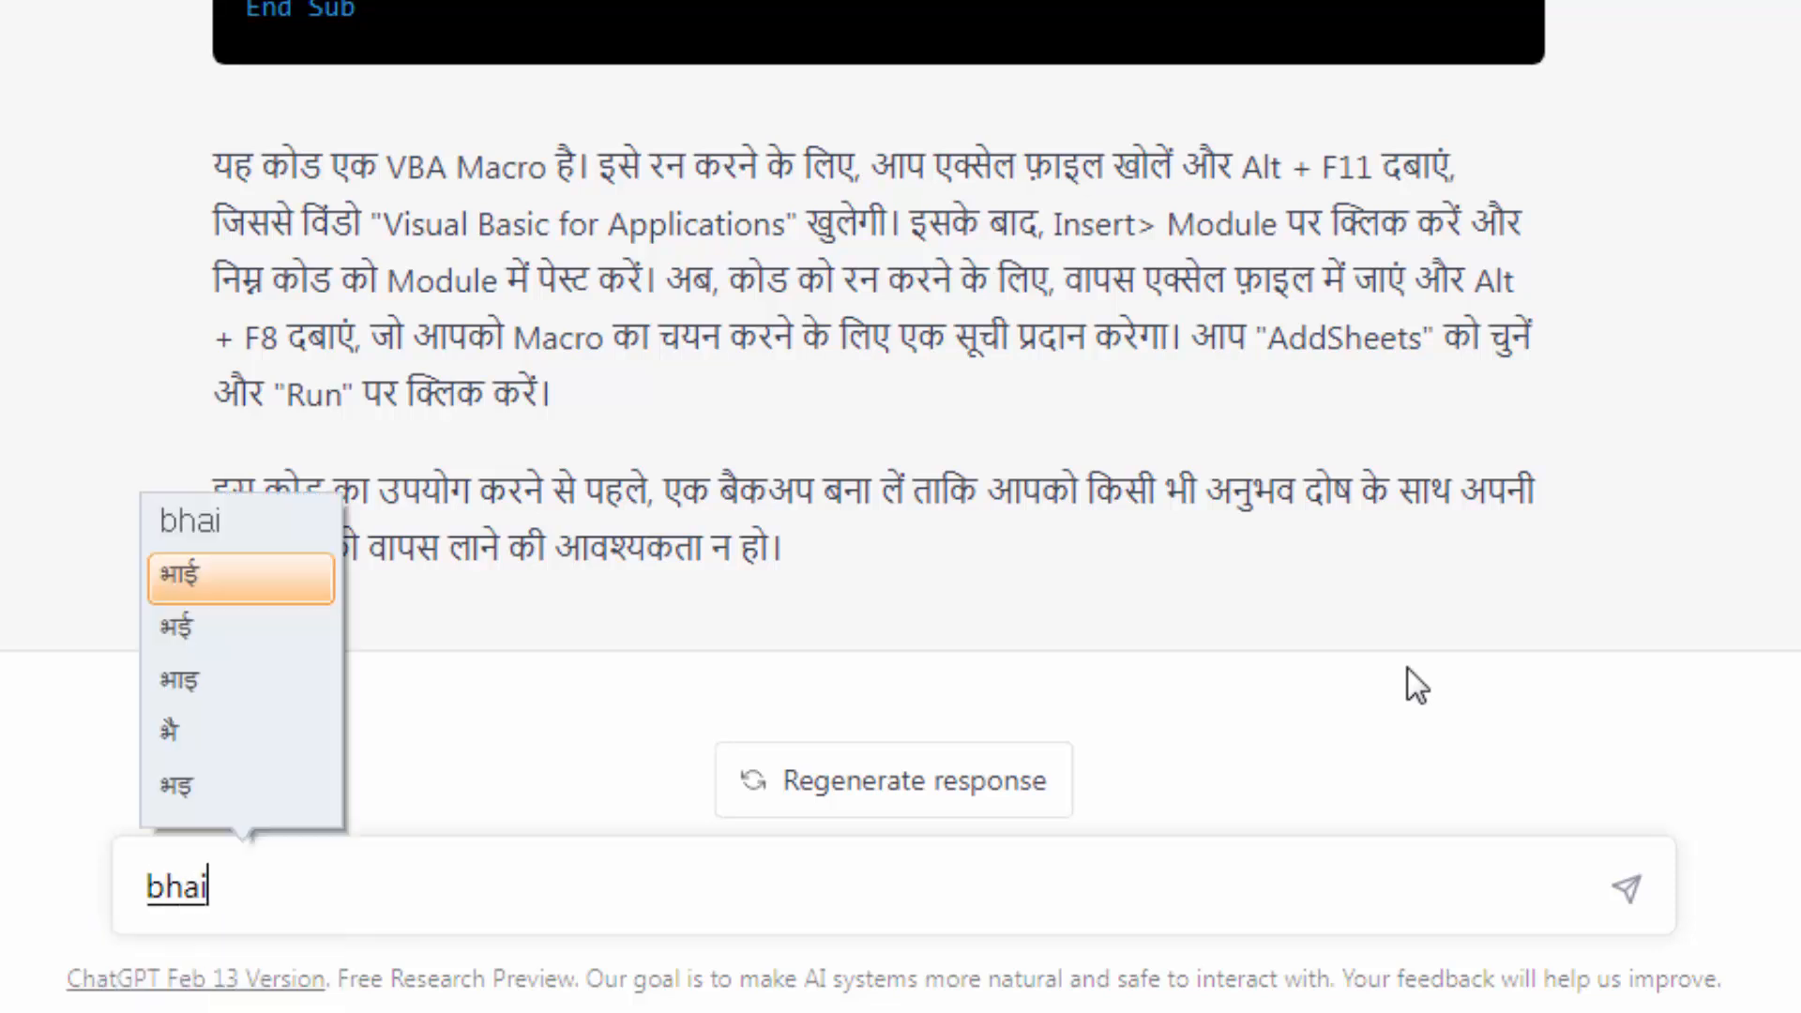
text( kis)
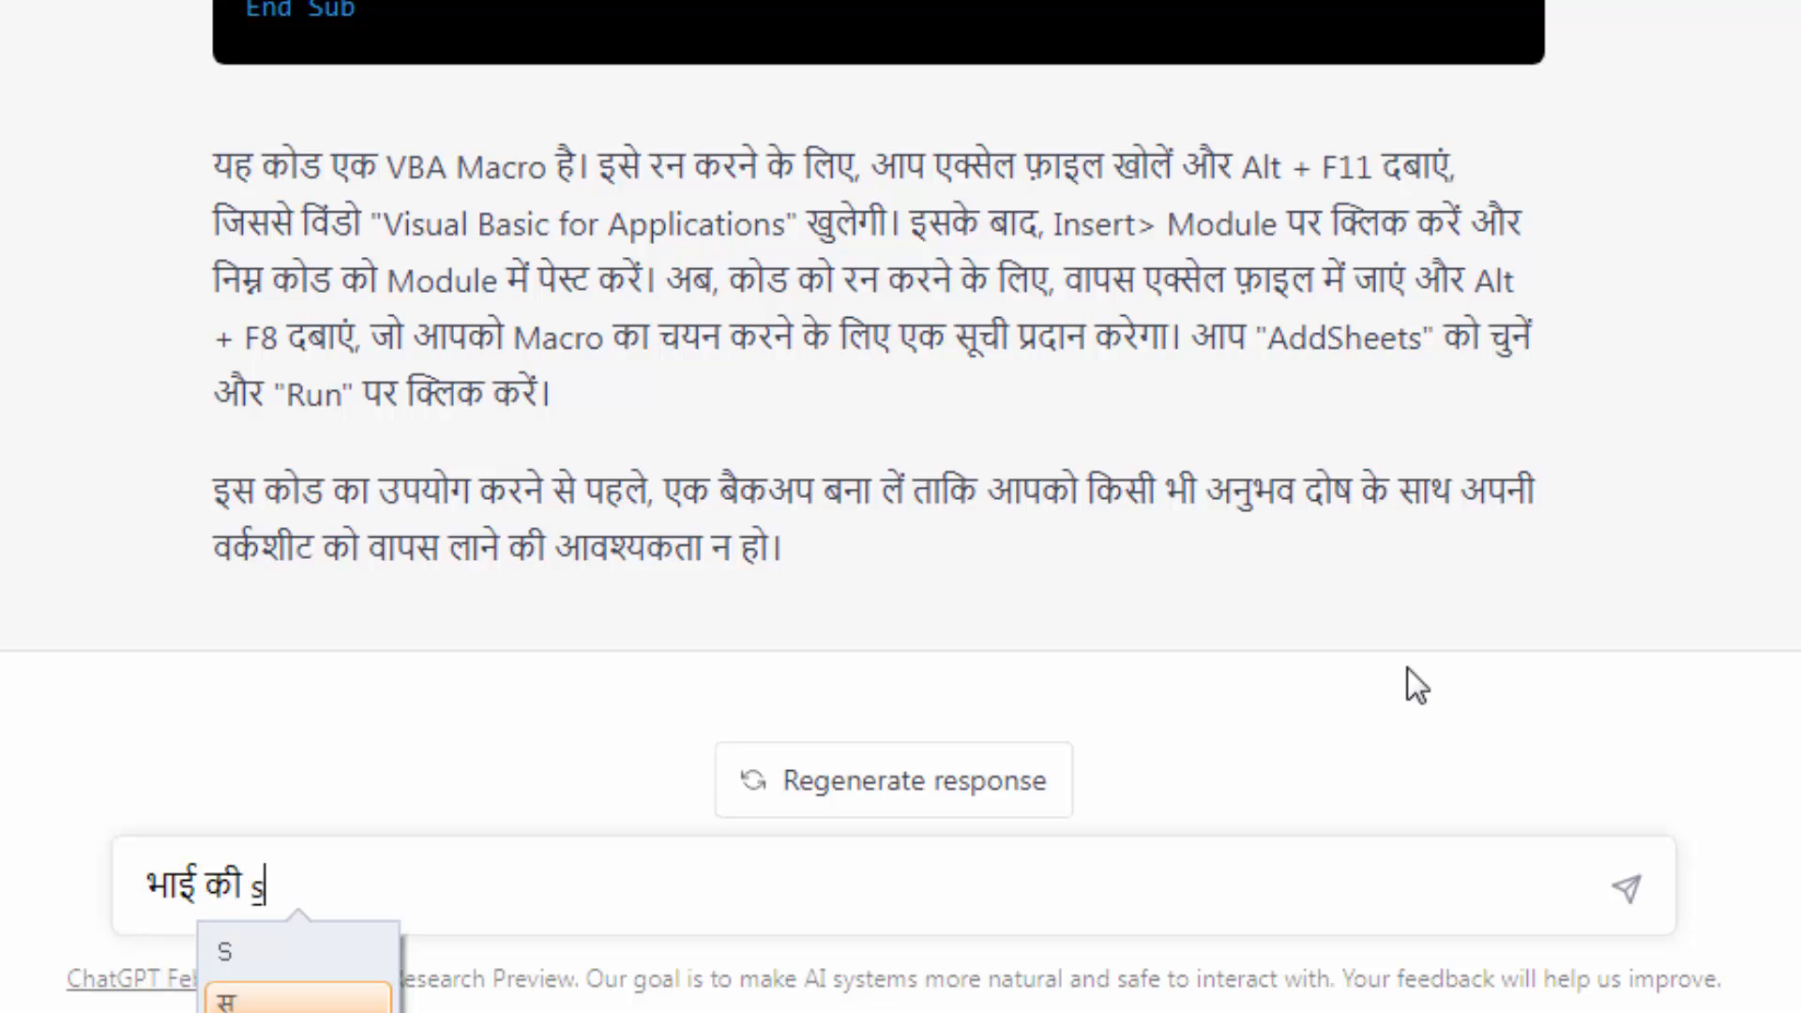
text(hadi ke liye)
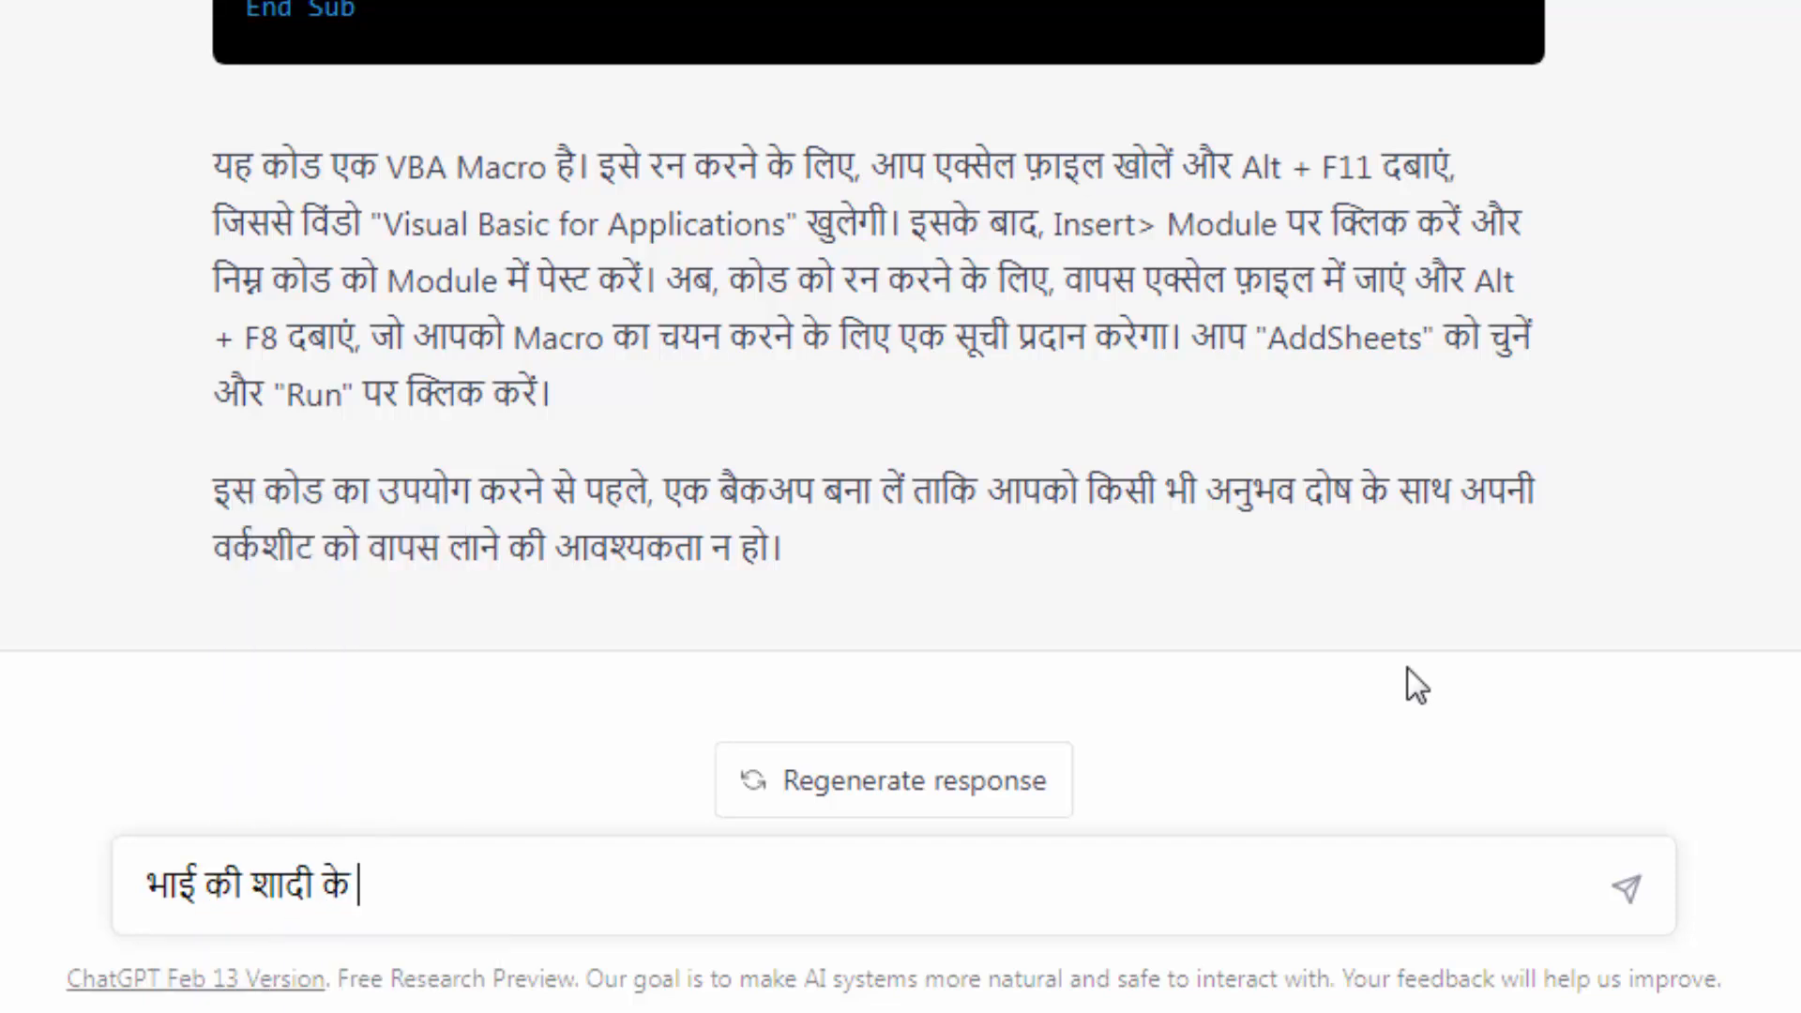
text( 5 din)
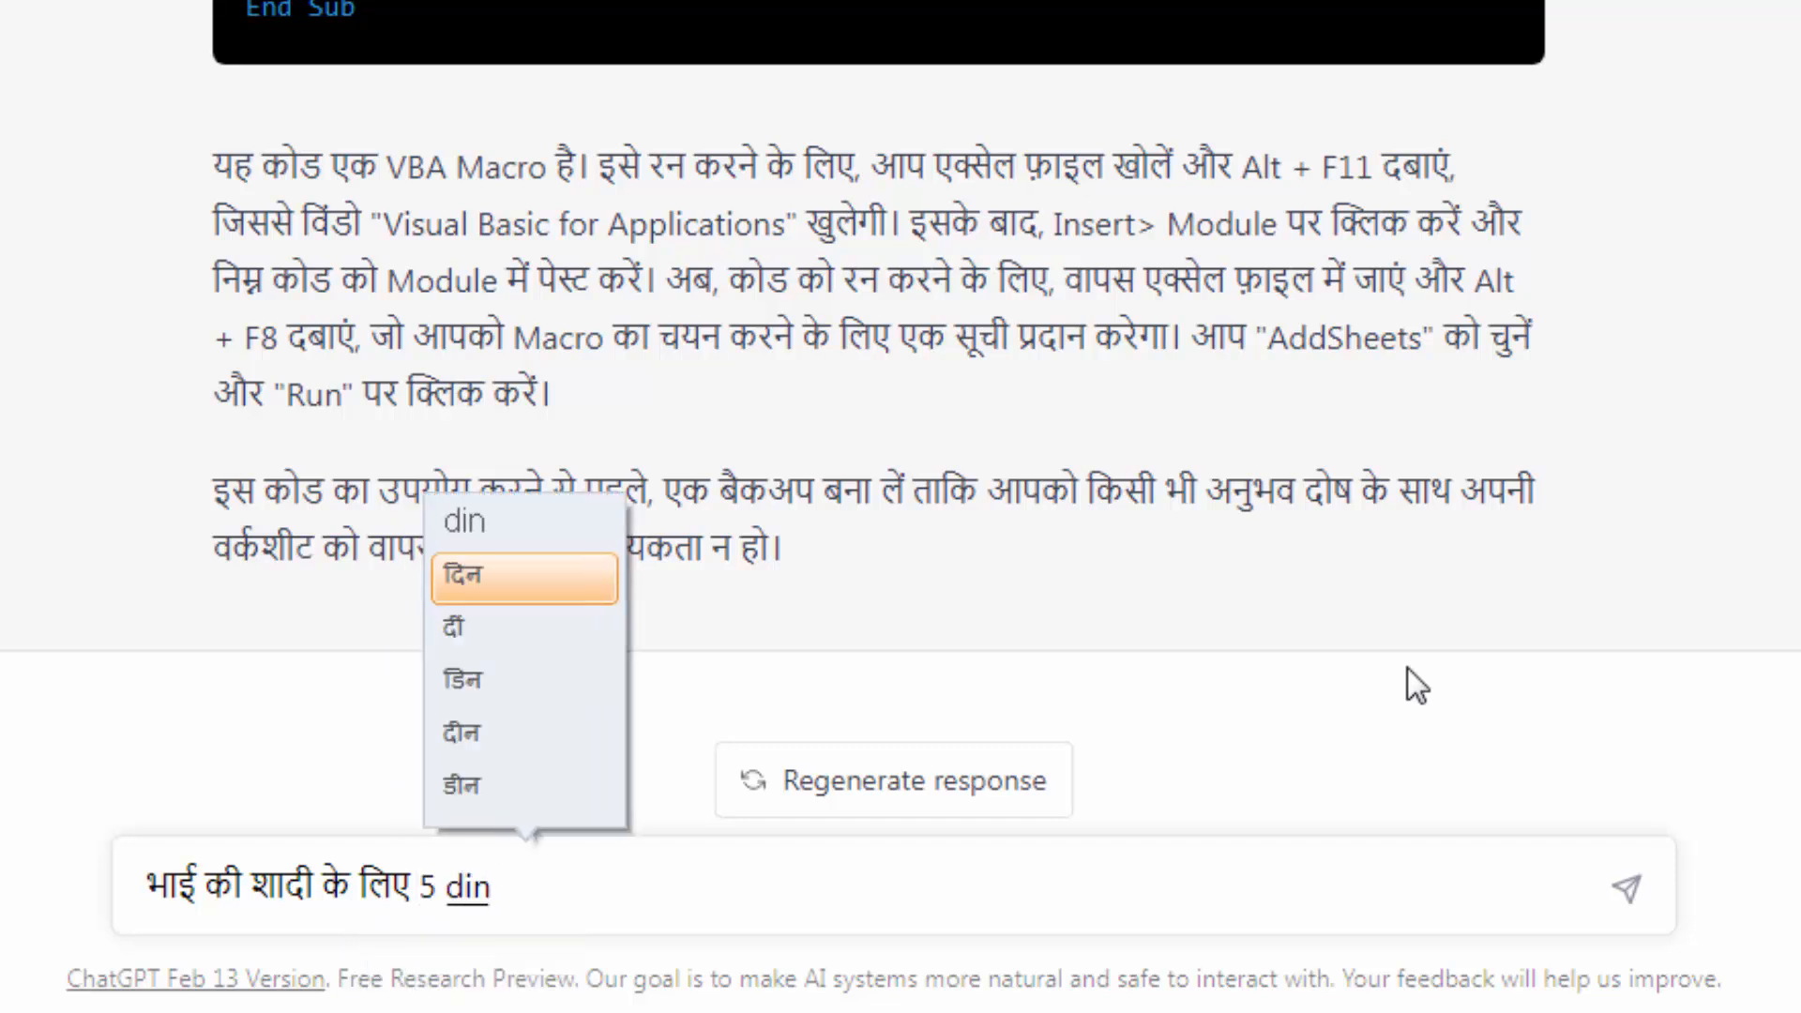
key(BackSpace)
key(BackSpace)
key(BackSpace)
text(दिन ke)
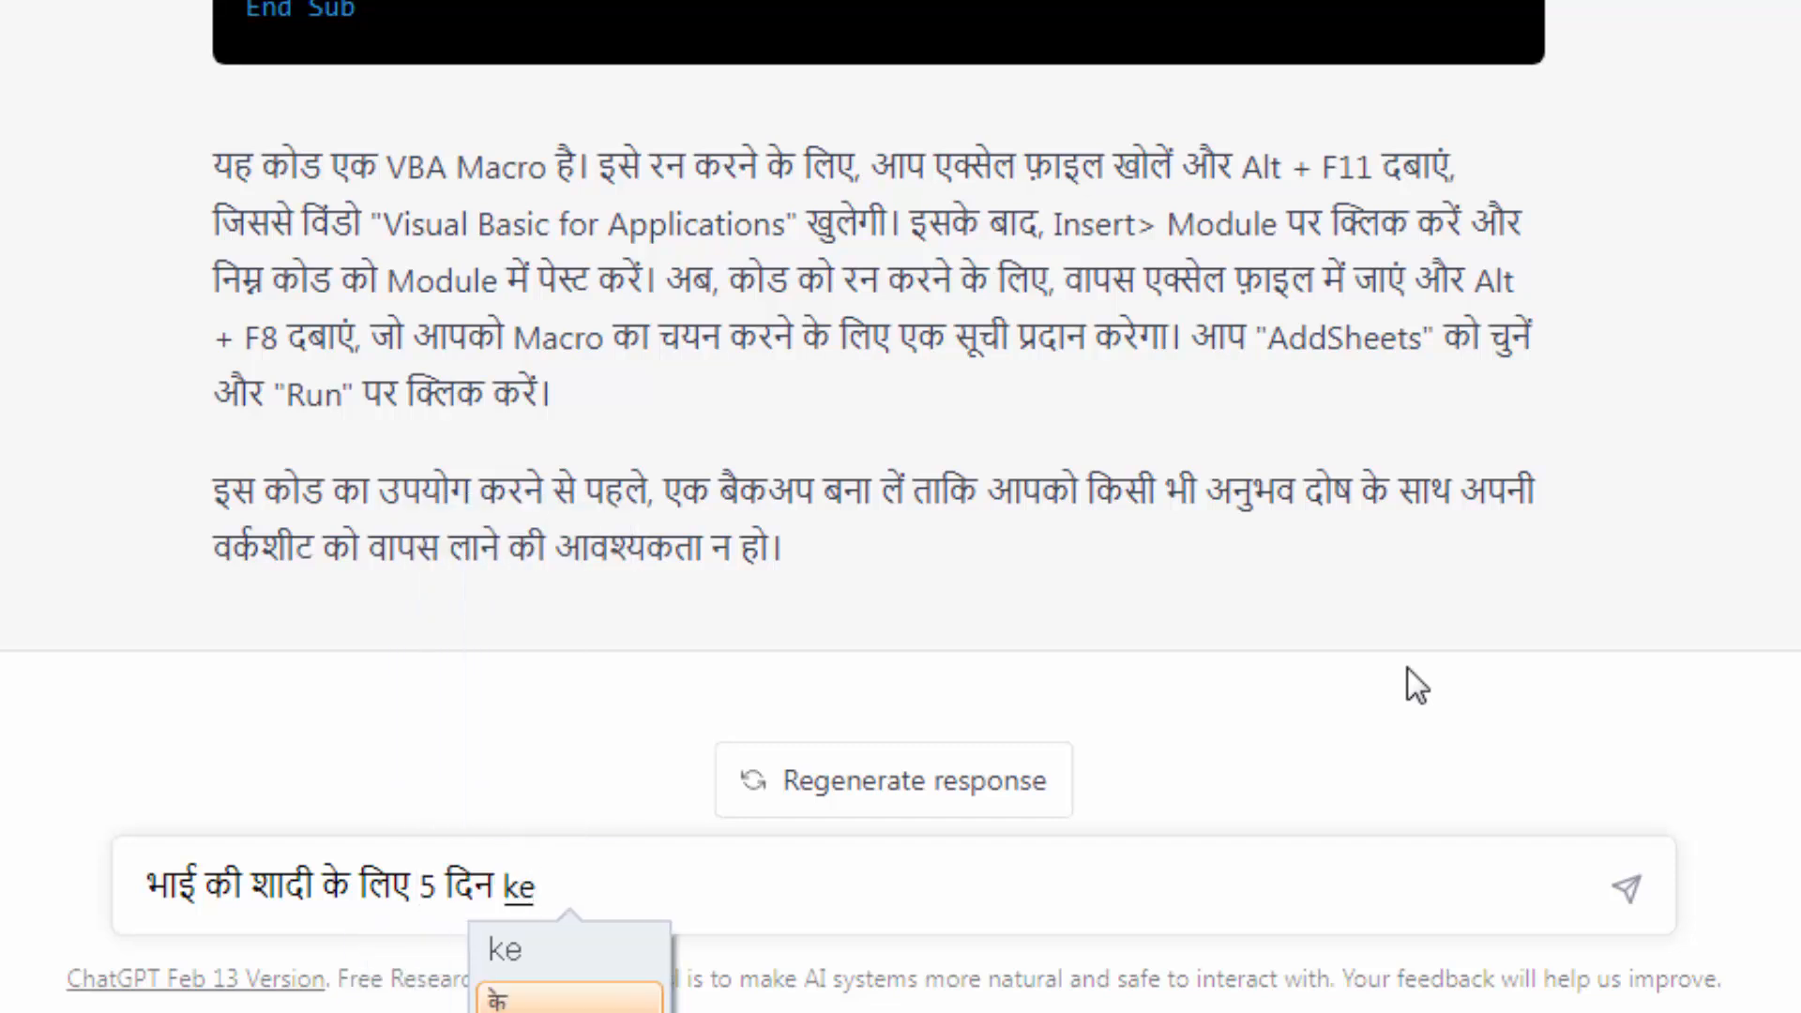
key(BackSpace)
text(i chhuti)
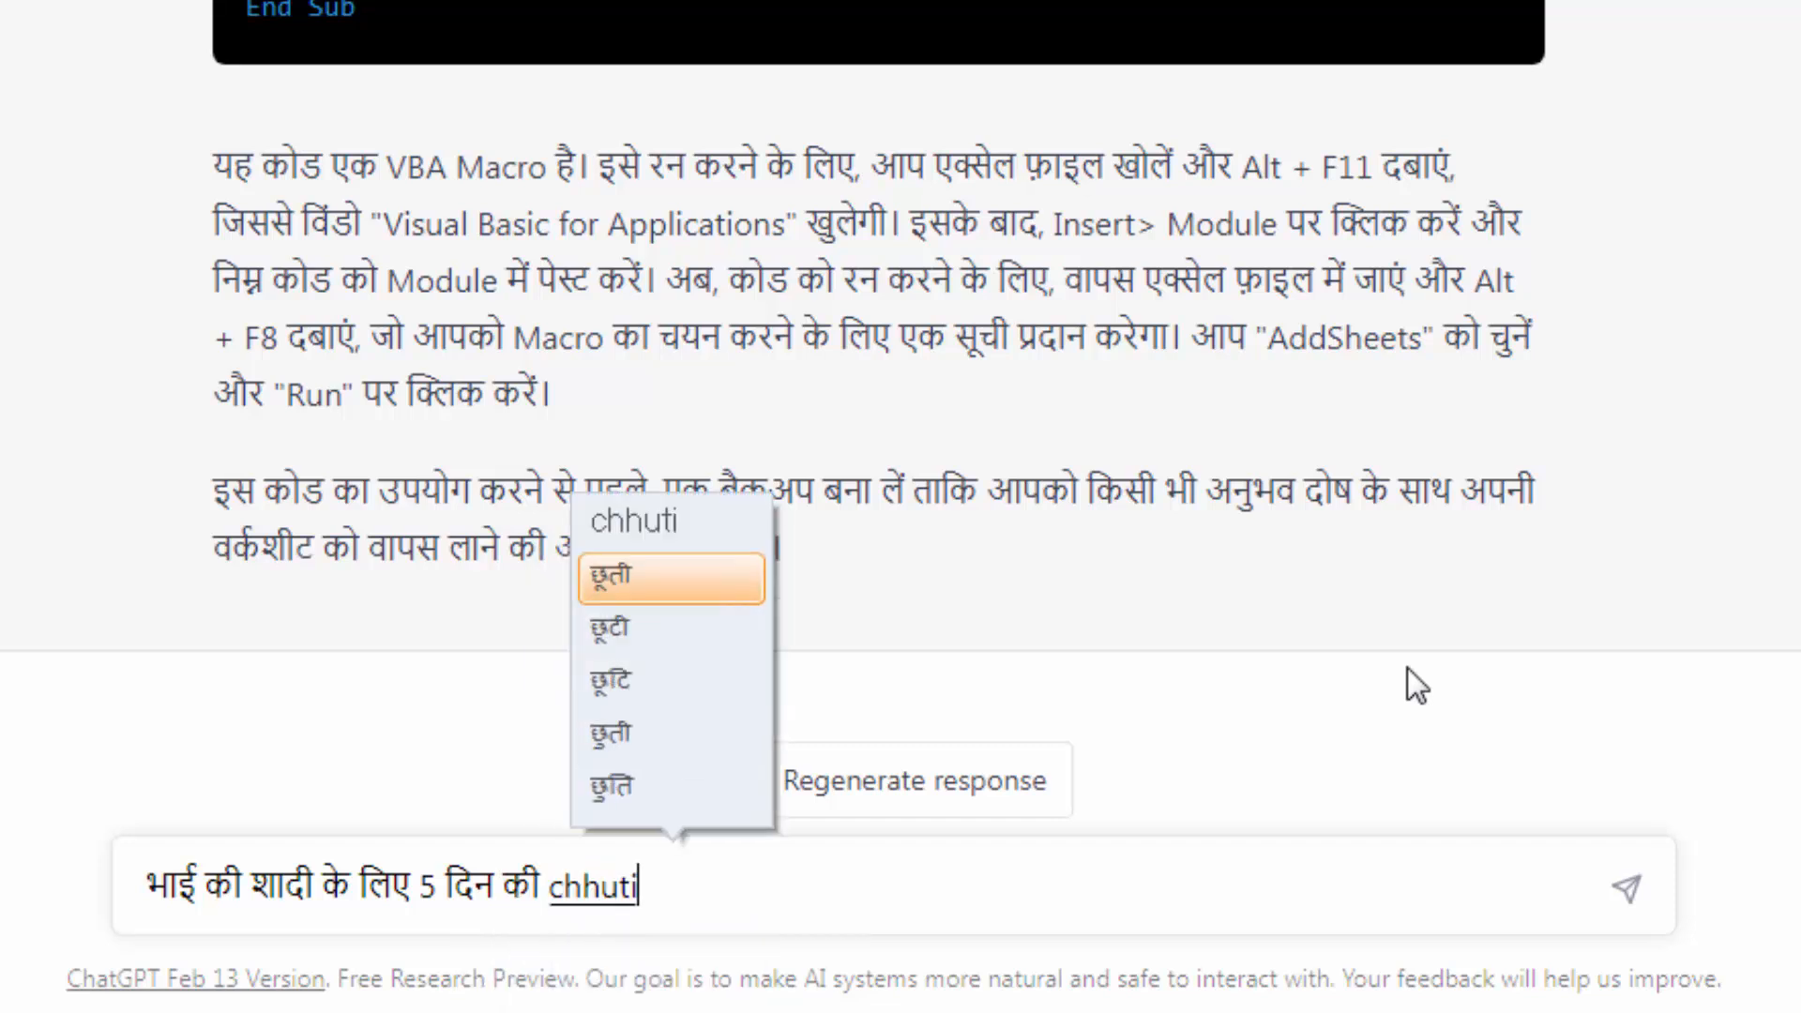
text( ki app)
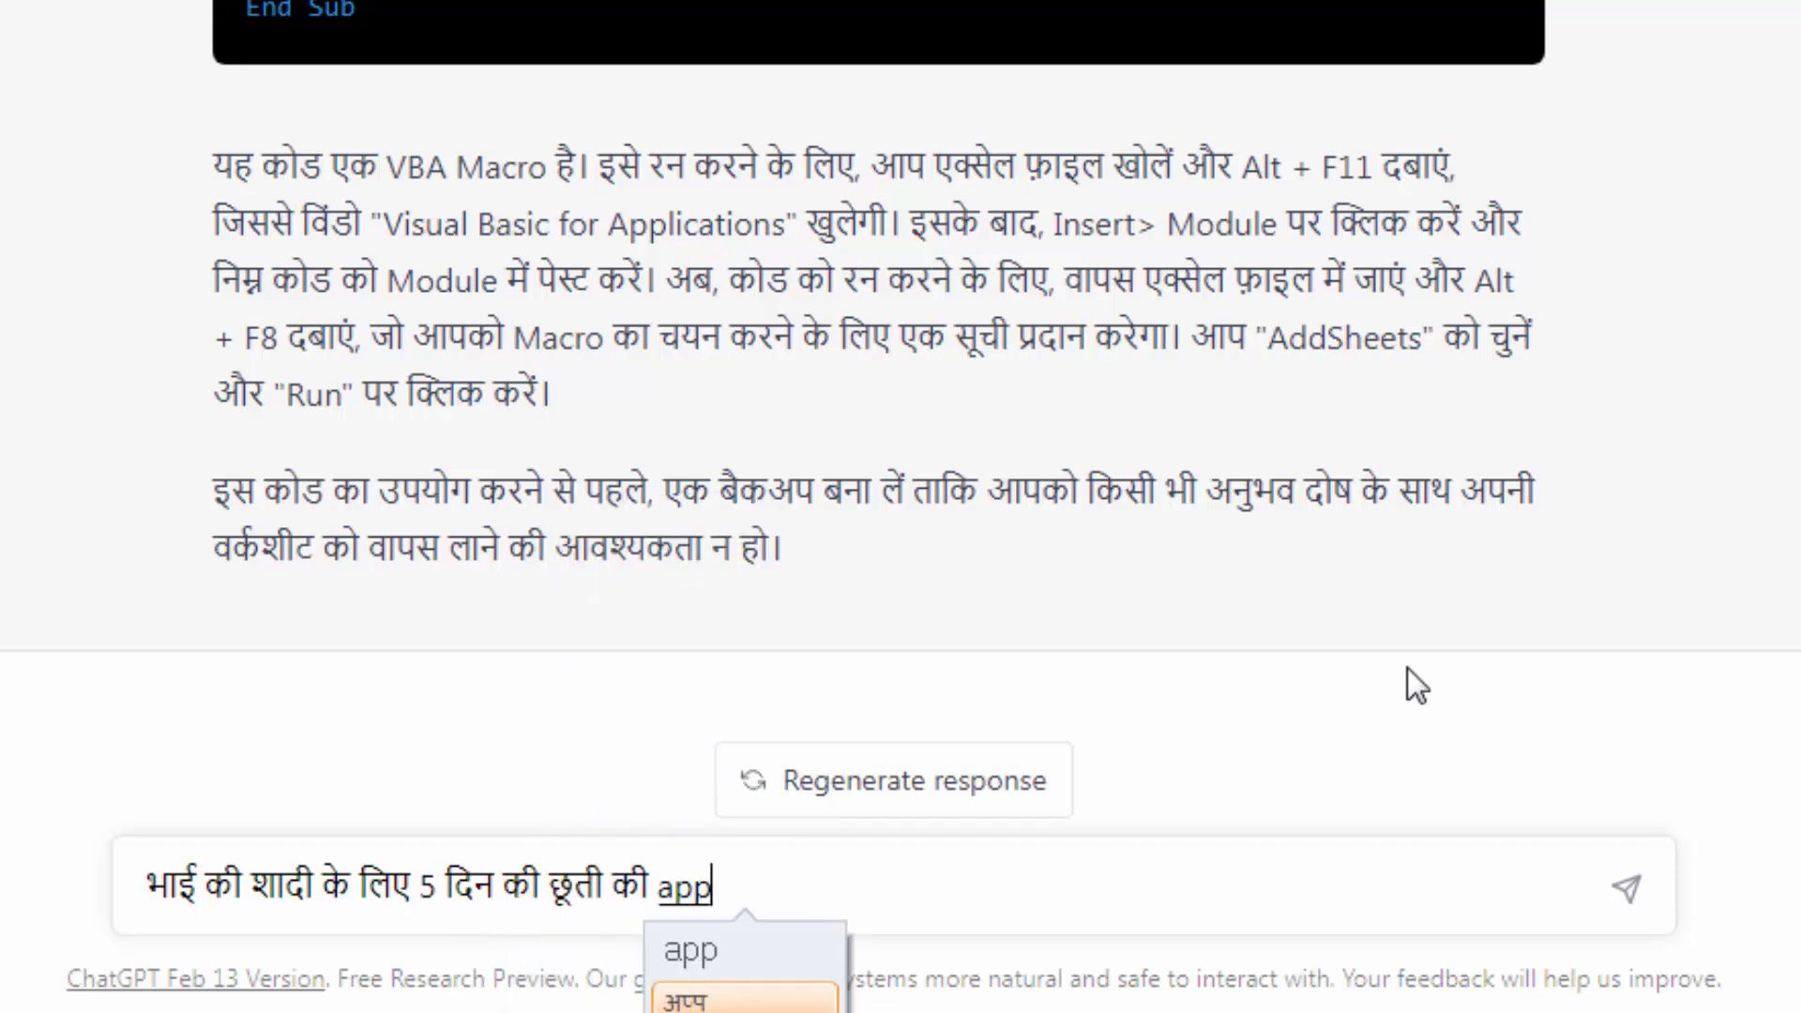
text(lication likh)
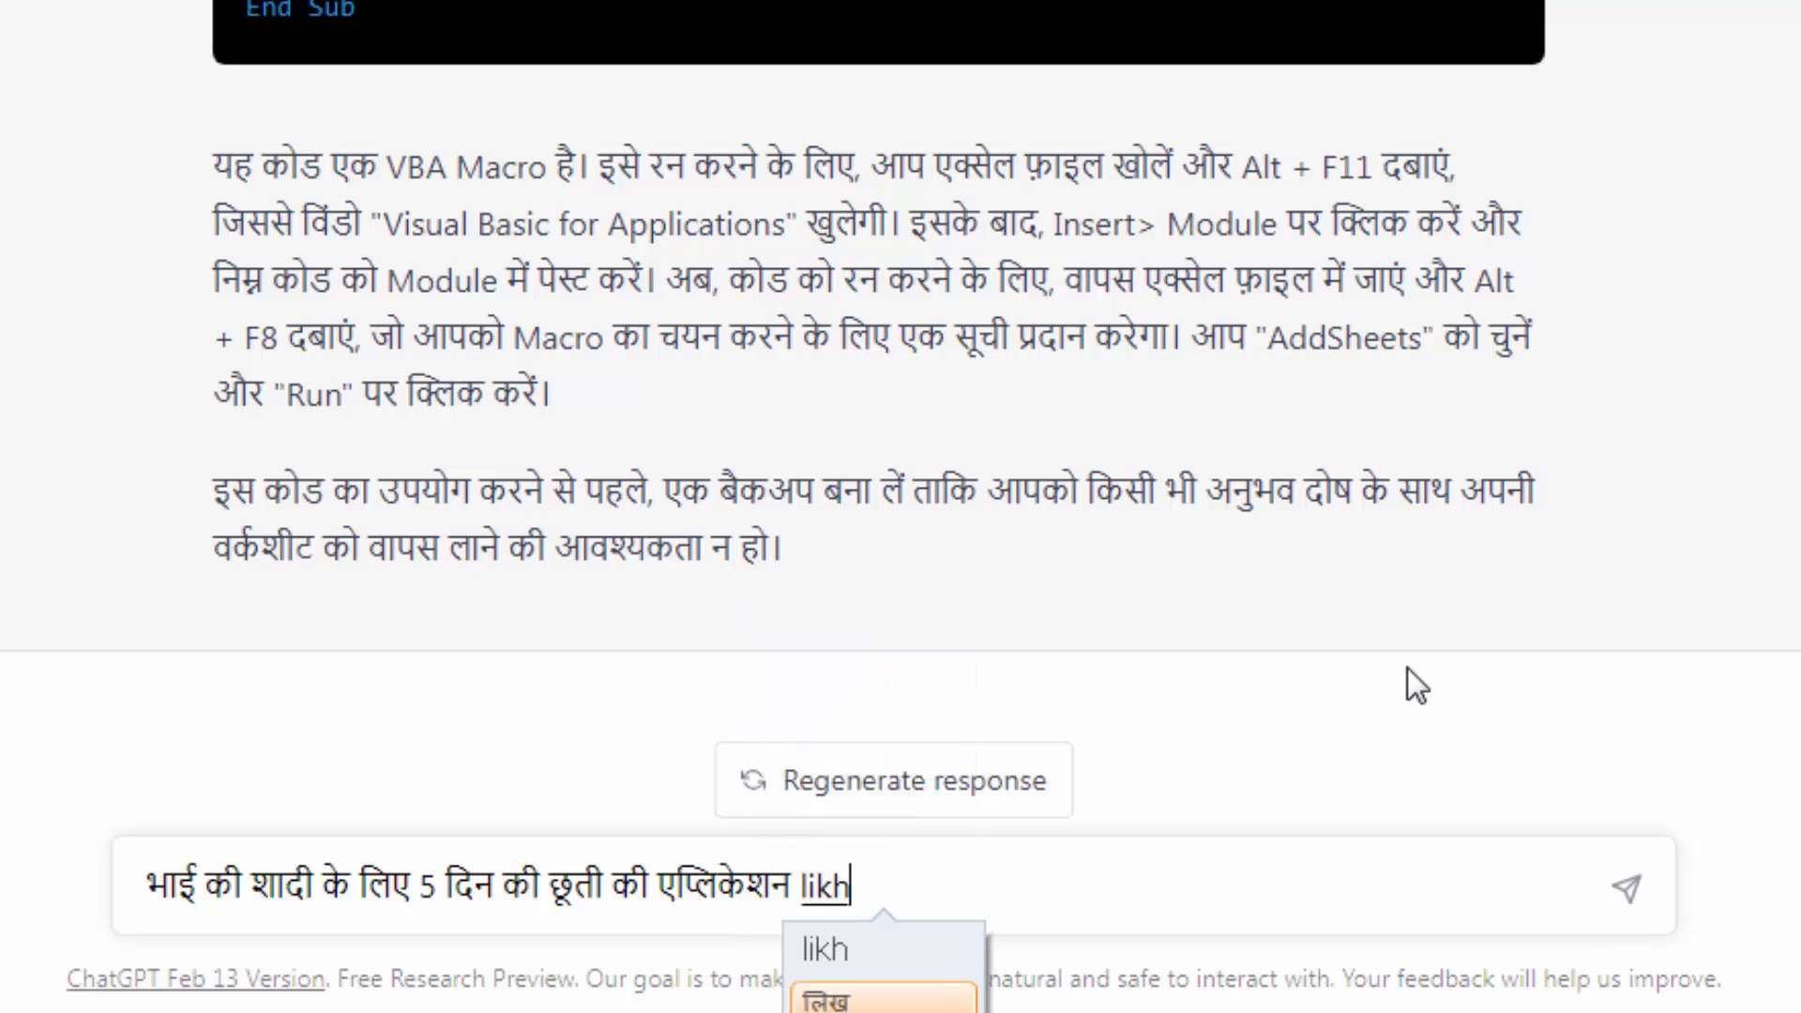
text(o)
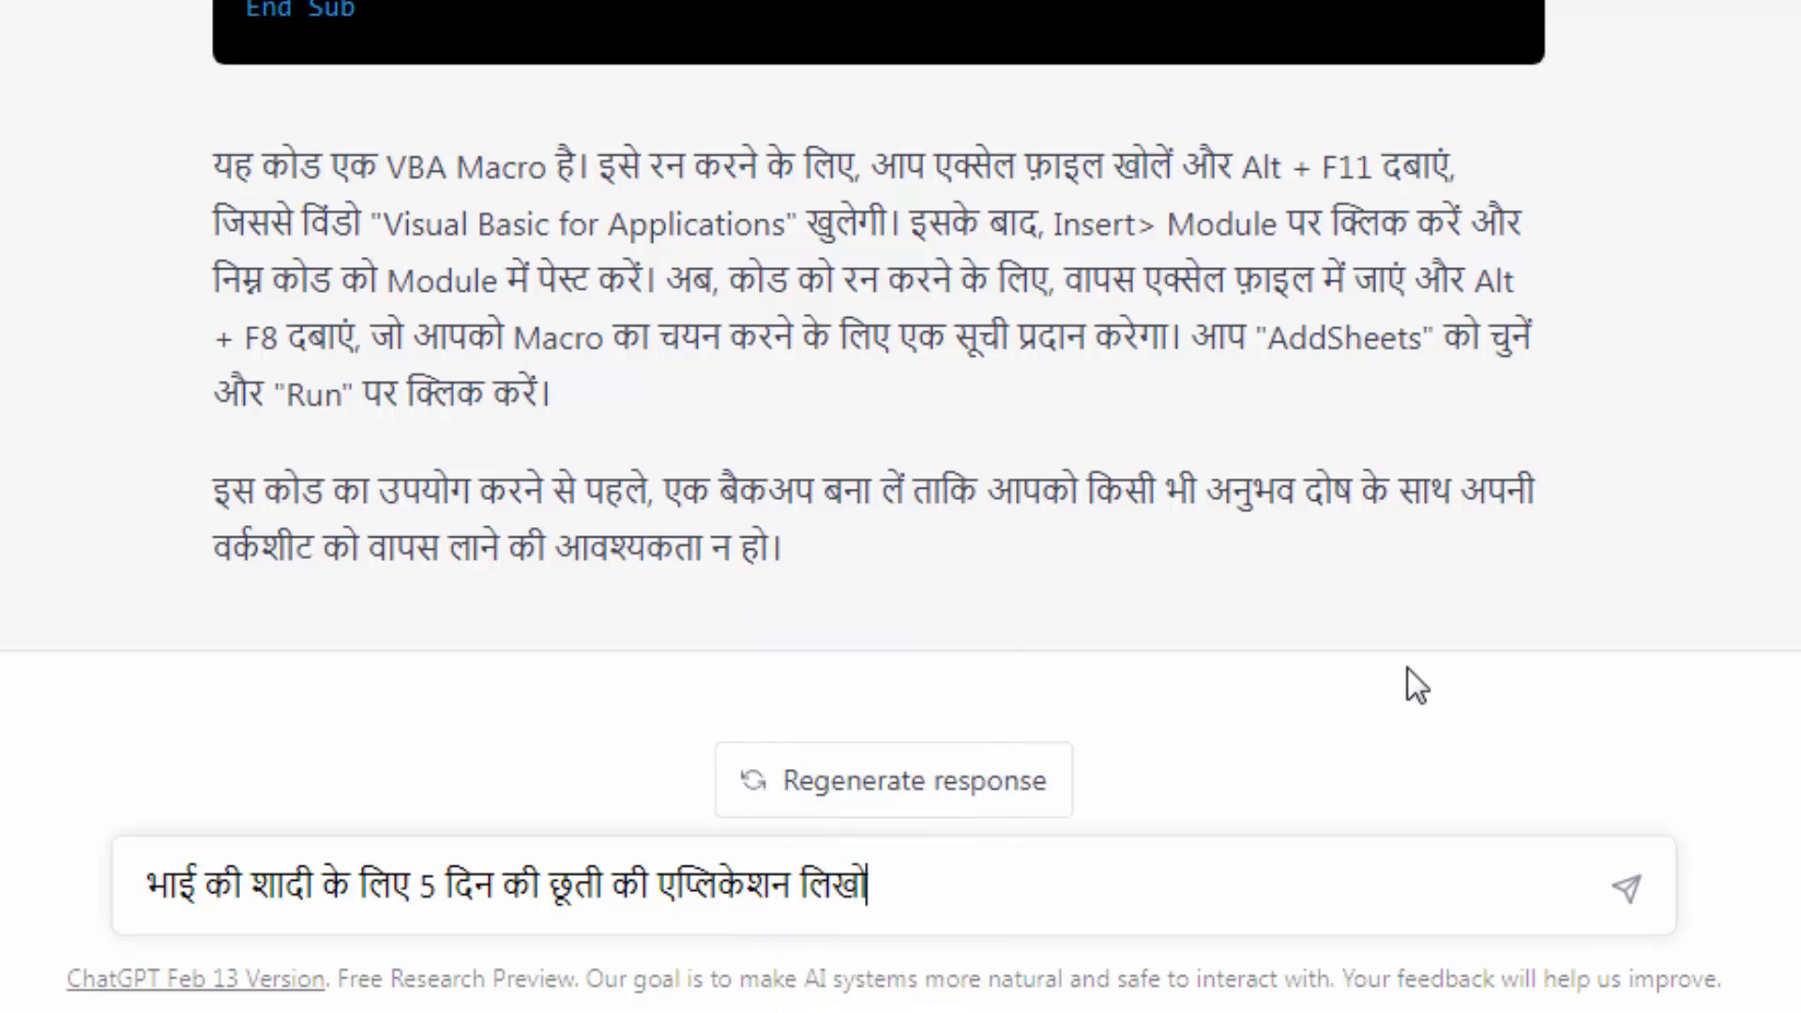
key(Return)
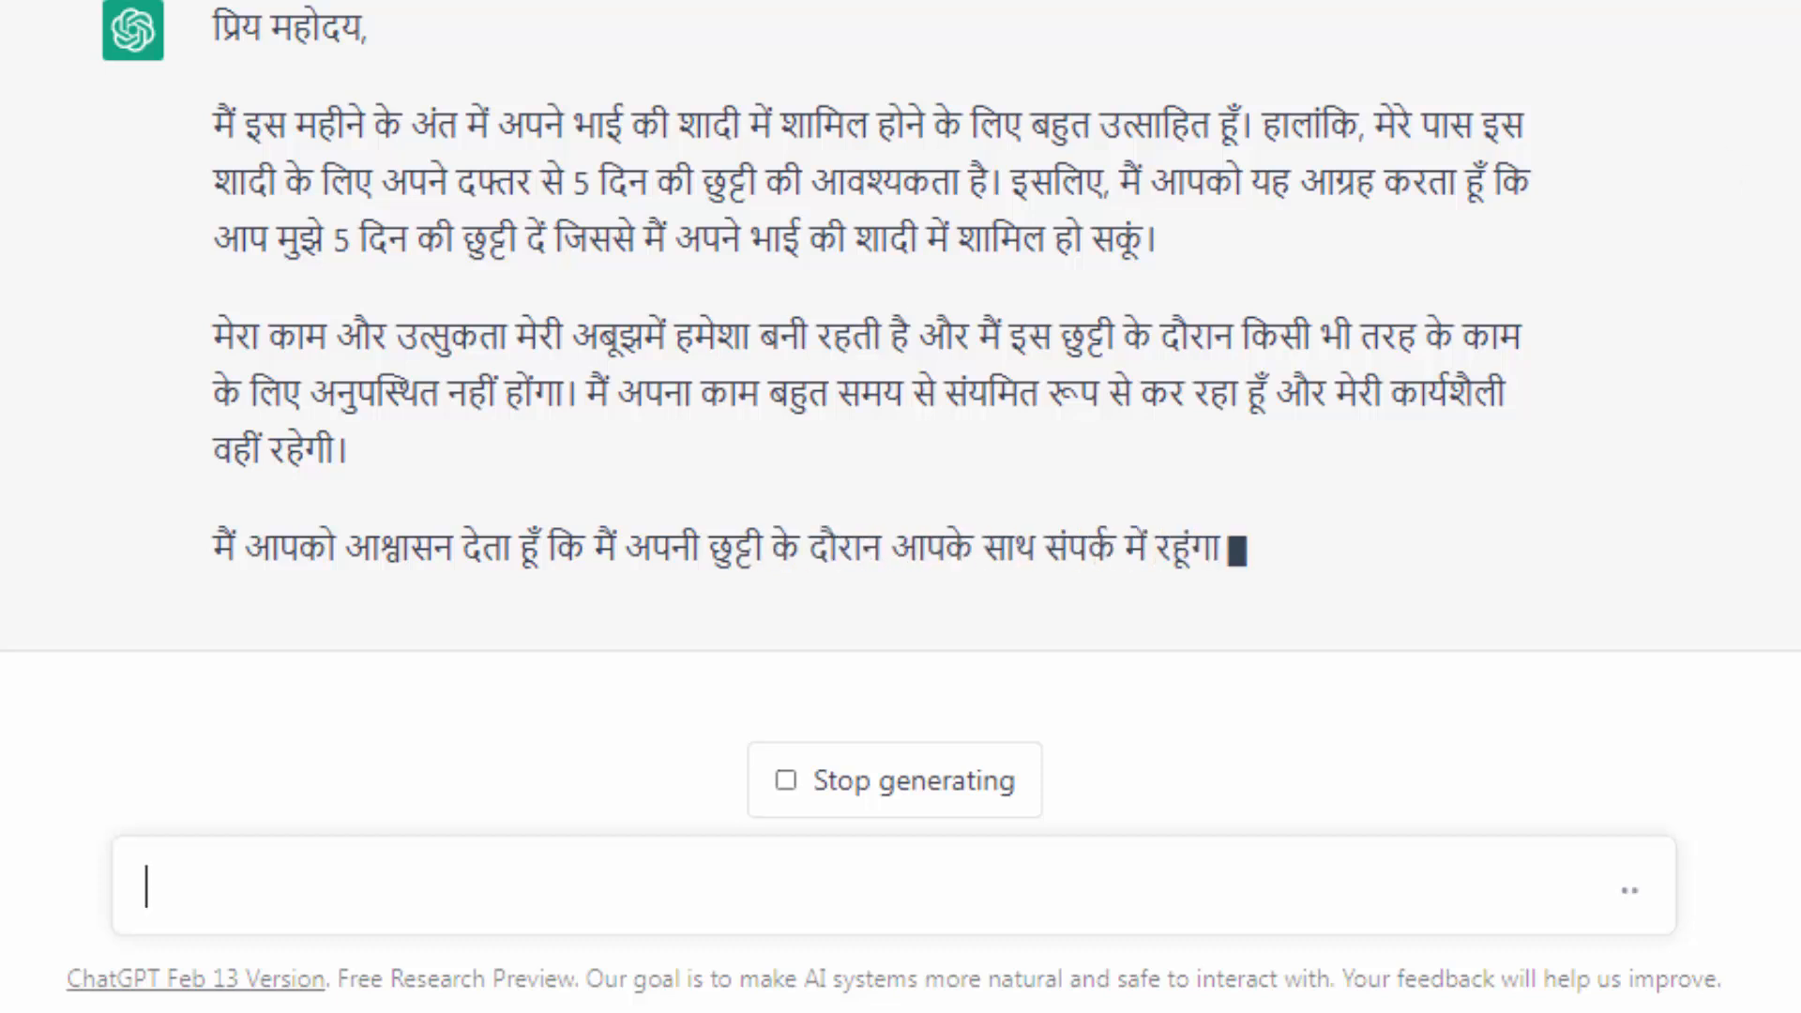
- Stop generating the reply and copy the text of the submitted leave application question
click(903, 802)
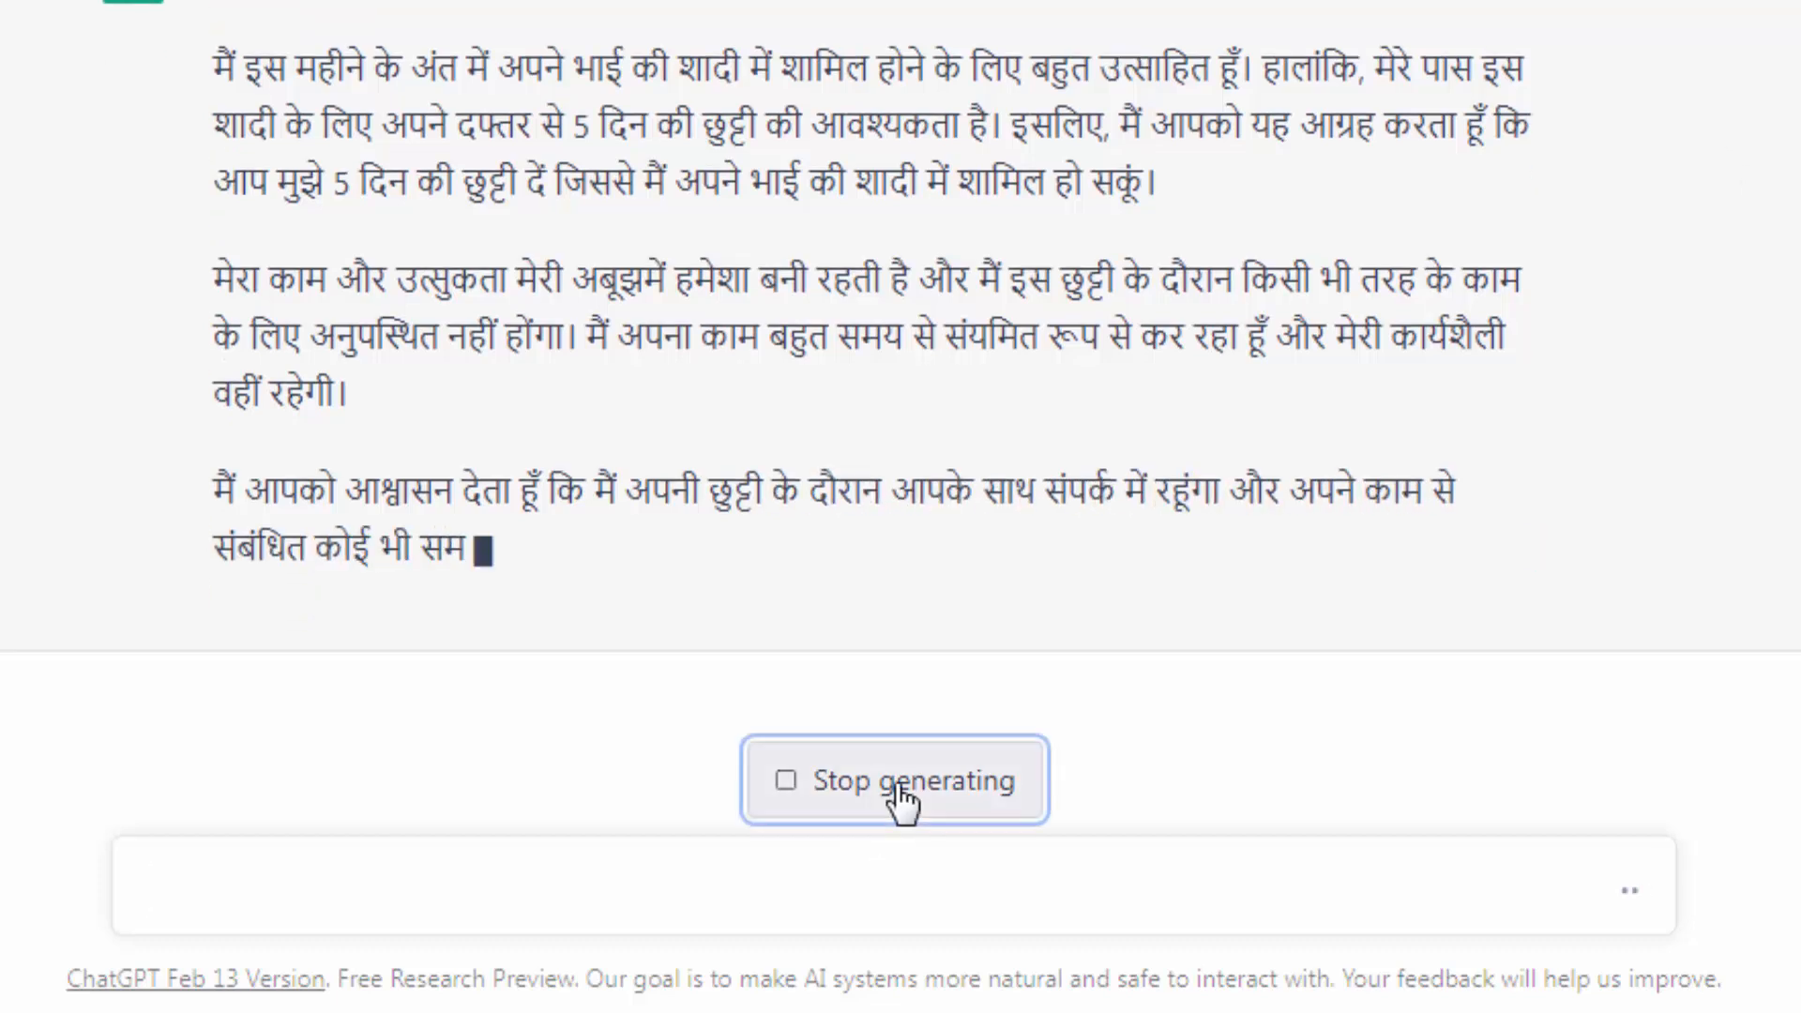
scroll(830, 563, up, 5)
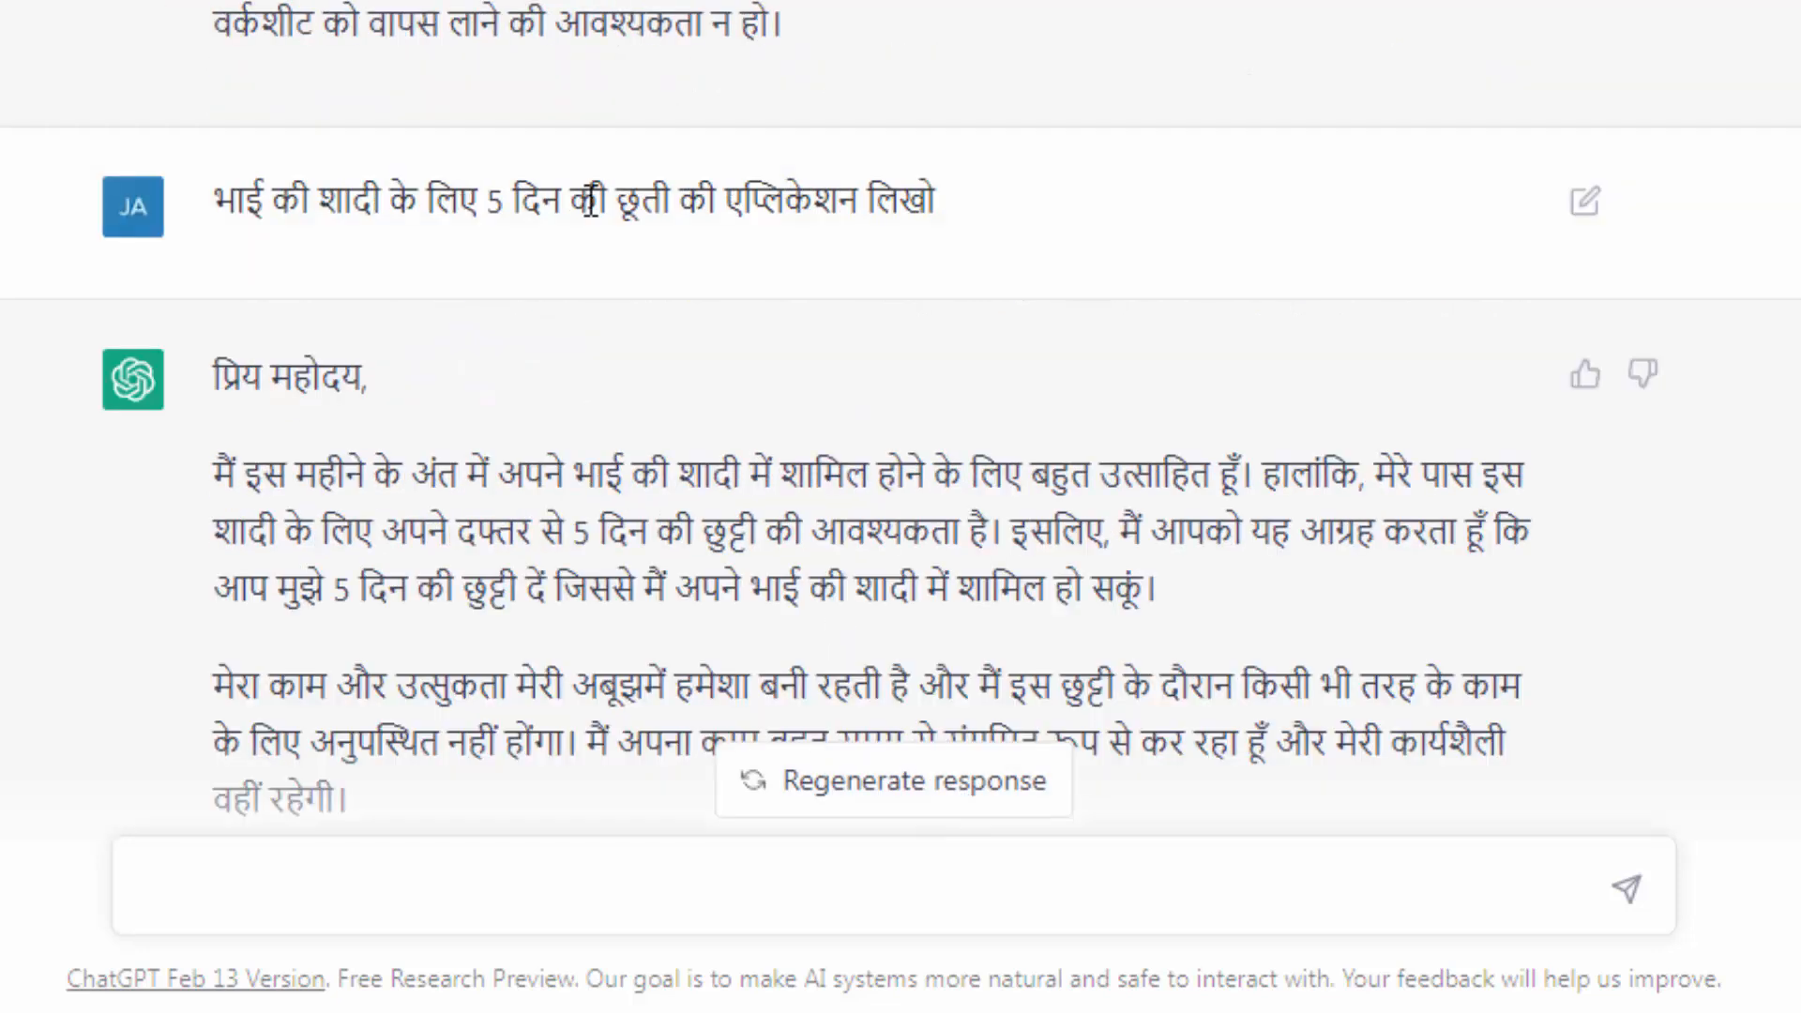
drag(218, 200, 1005, 194)
key(ctrl+c)
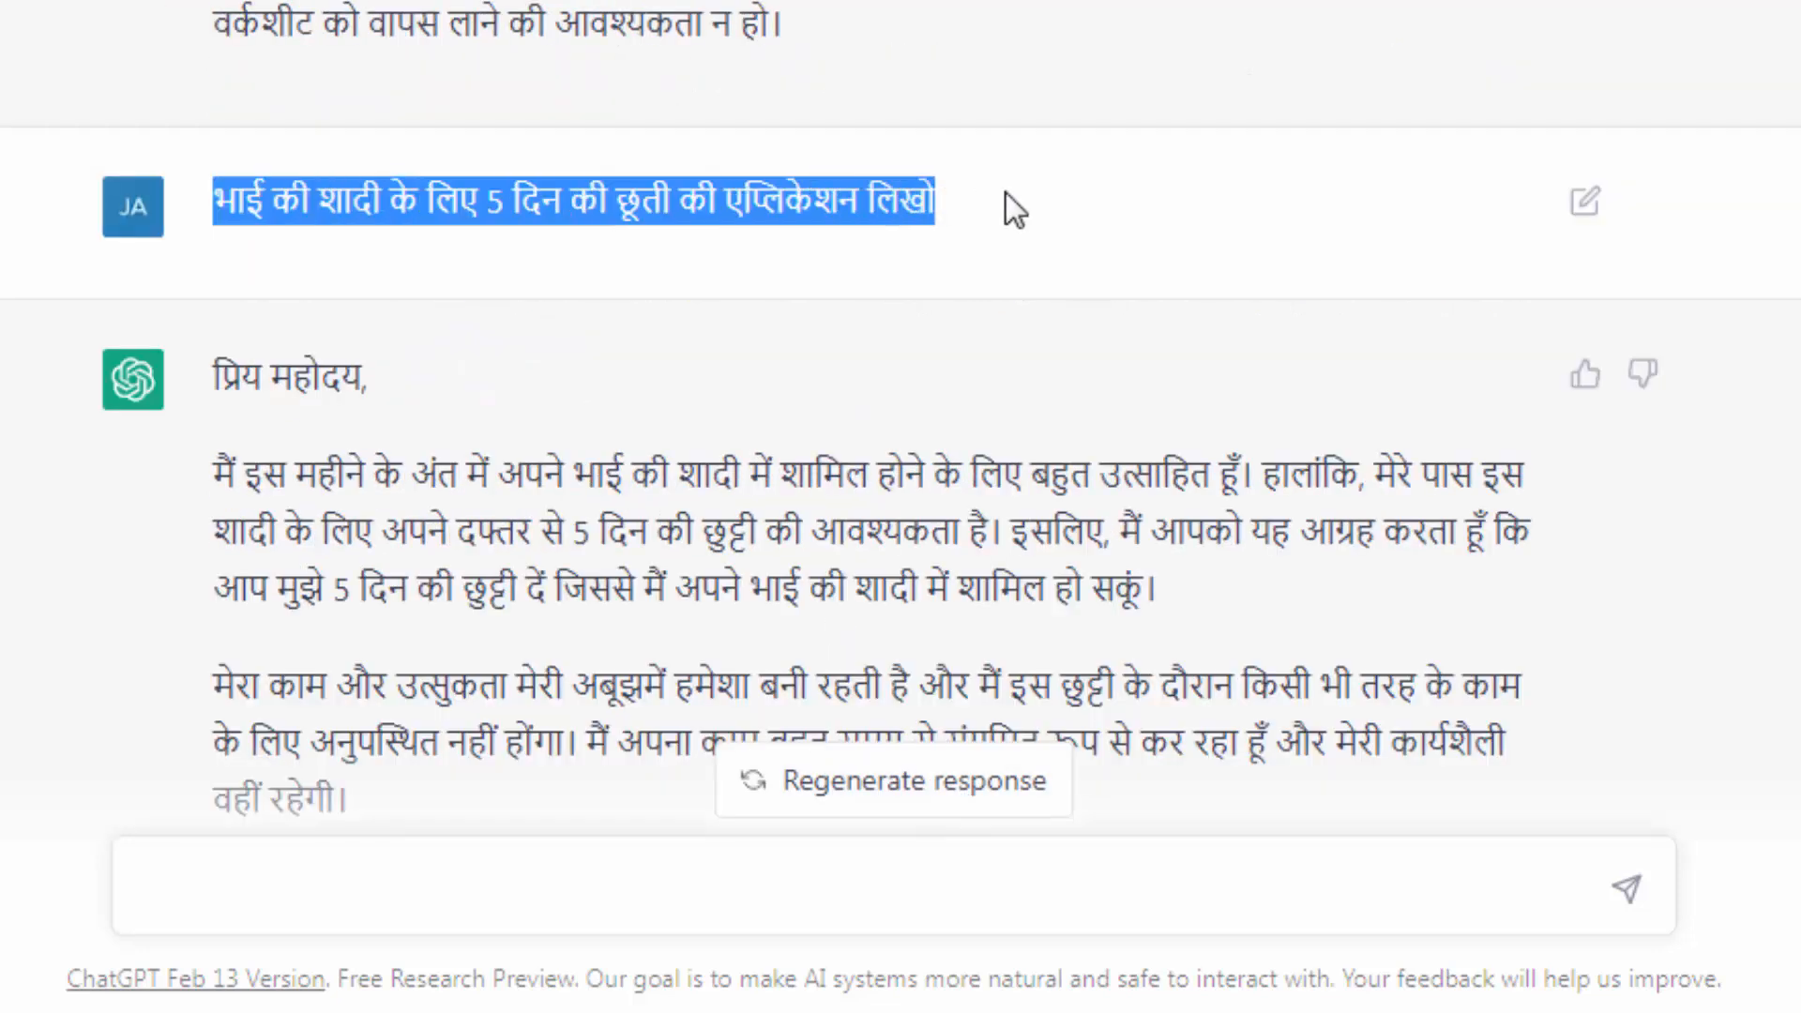
scroll(1185, 303, down, 5)
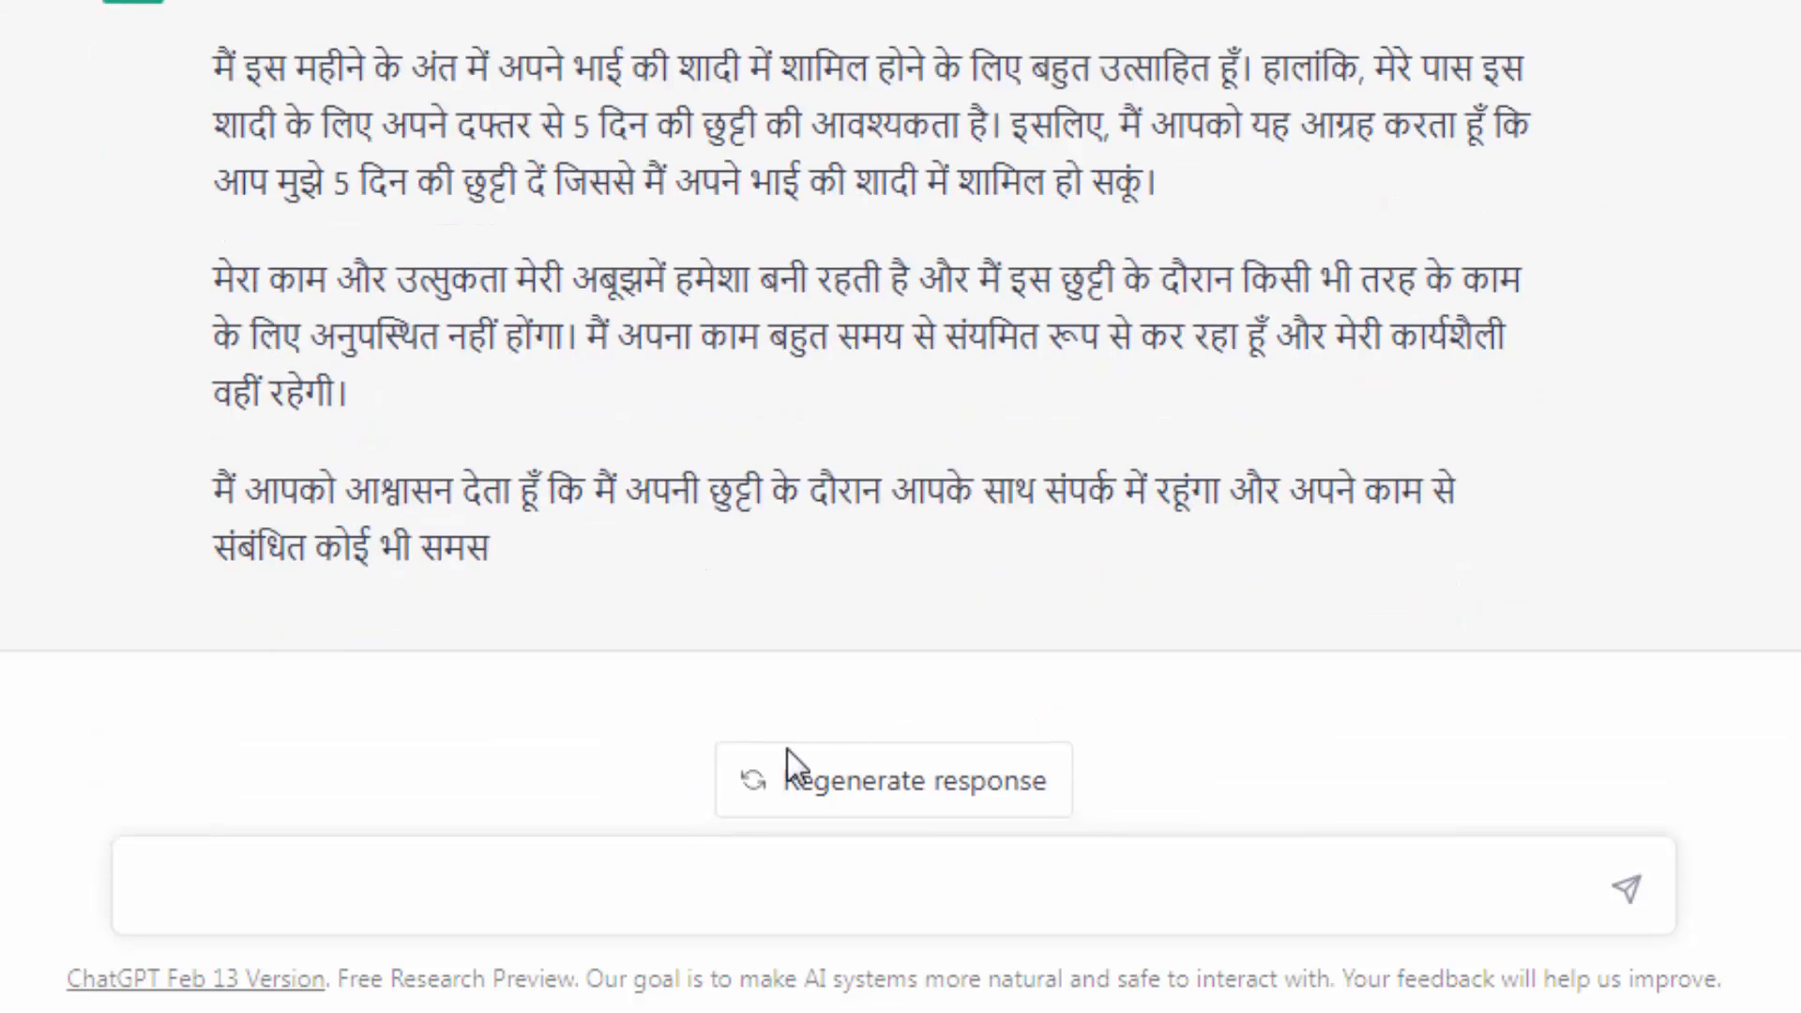
- Paste the copied question into a new message, append "बॉस को" and send it
click(337, 873)
key(ctrl+v)
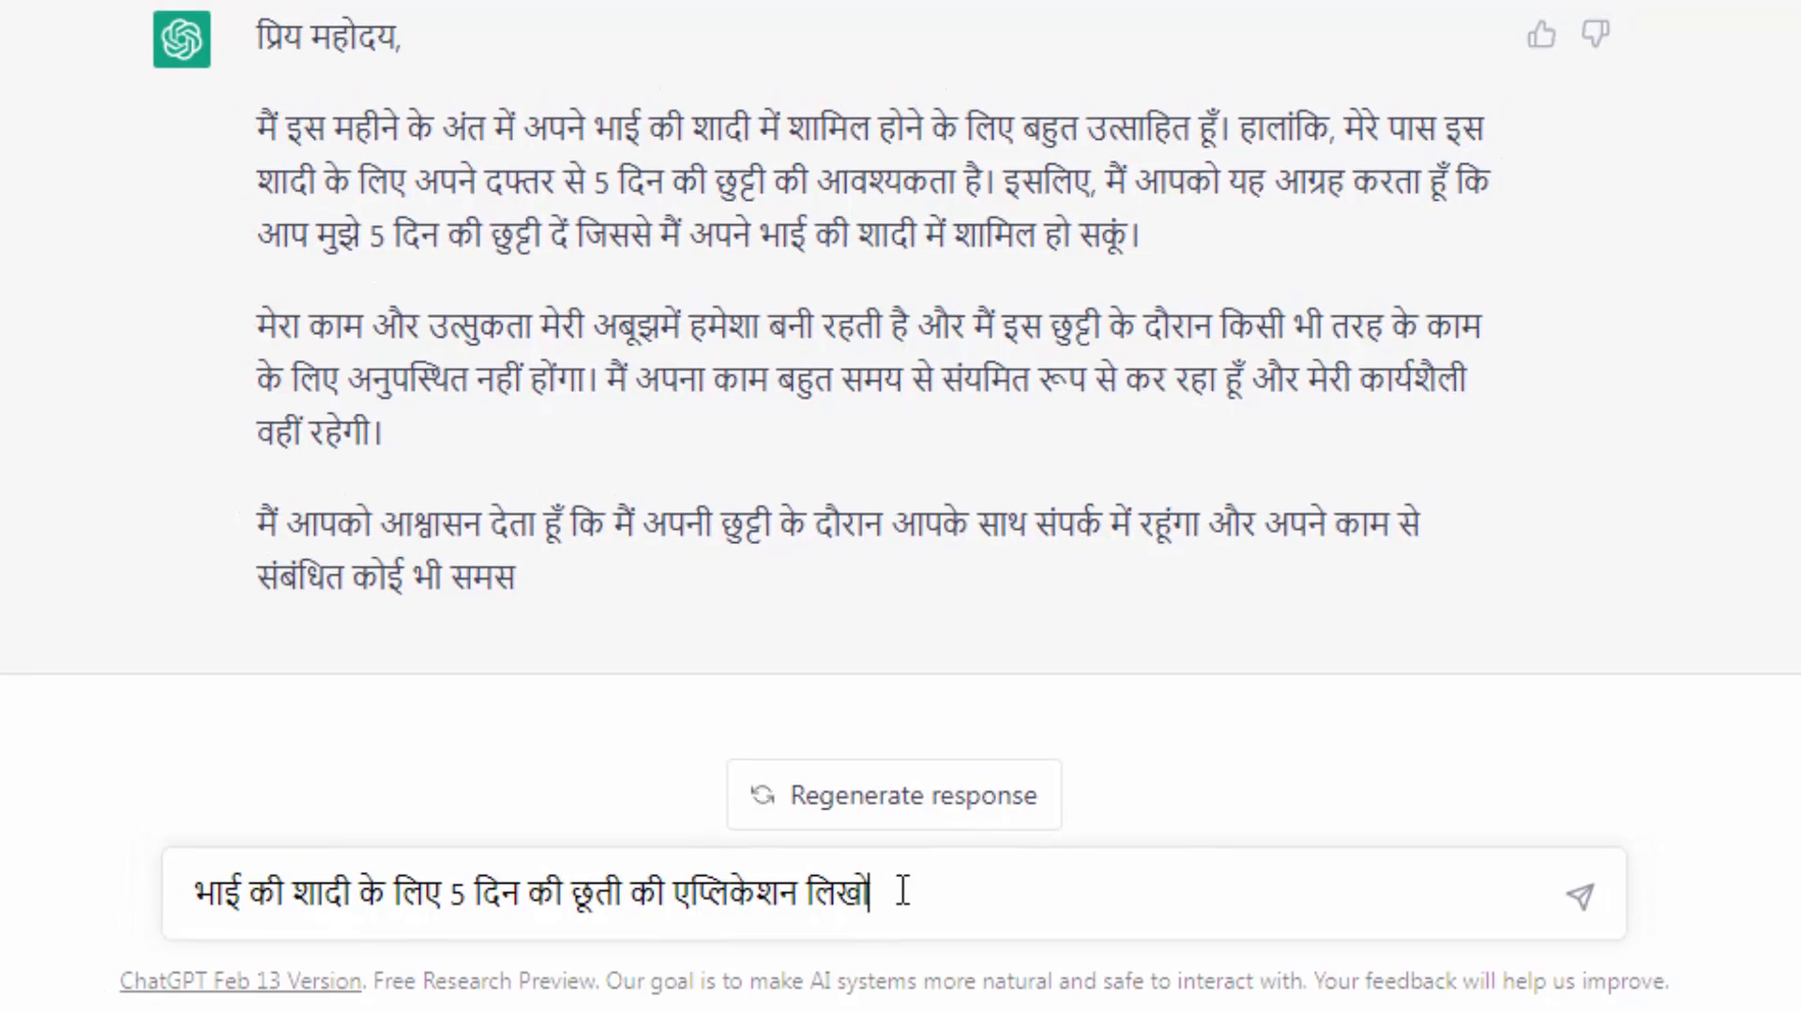
text(boss)
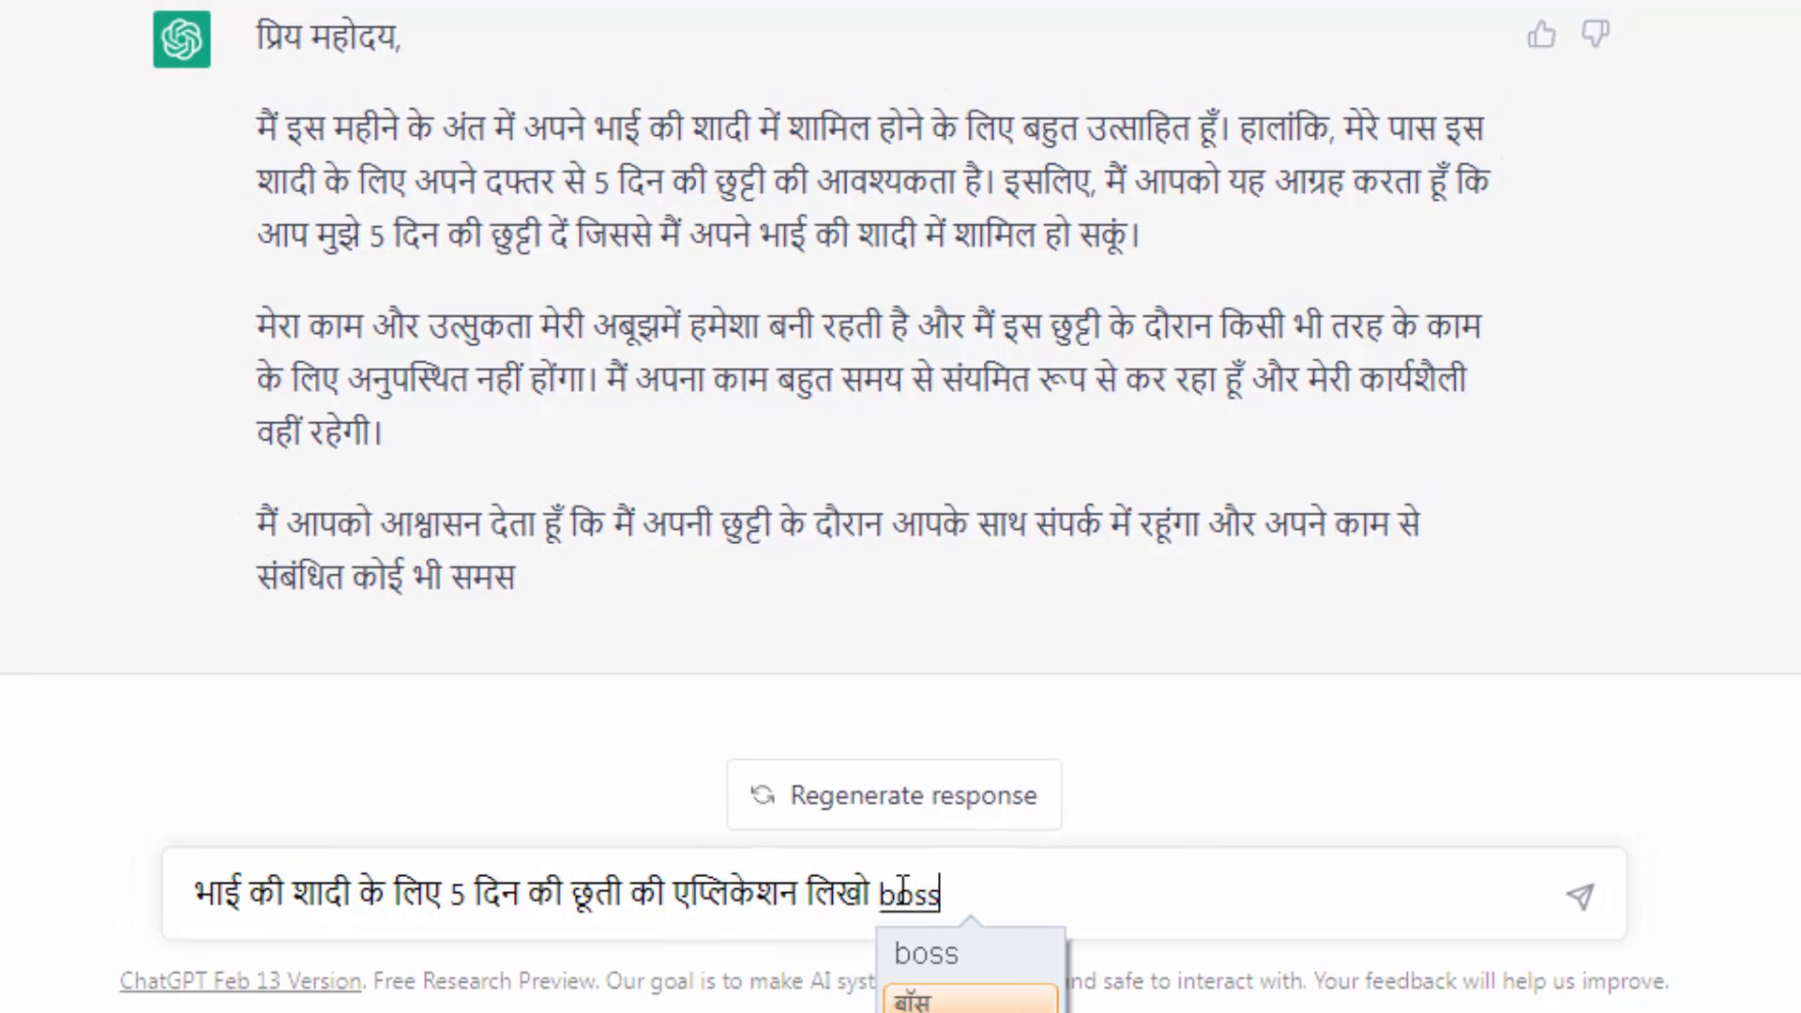
key(BackSpace)
key(BackSpace)
key(BackSpace)
key(BackSpace)
text(बॉस ko)
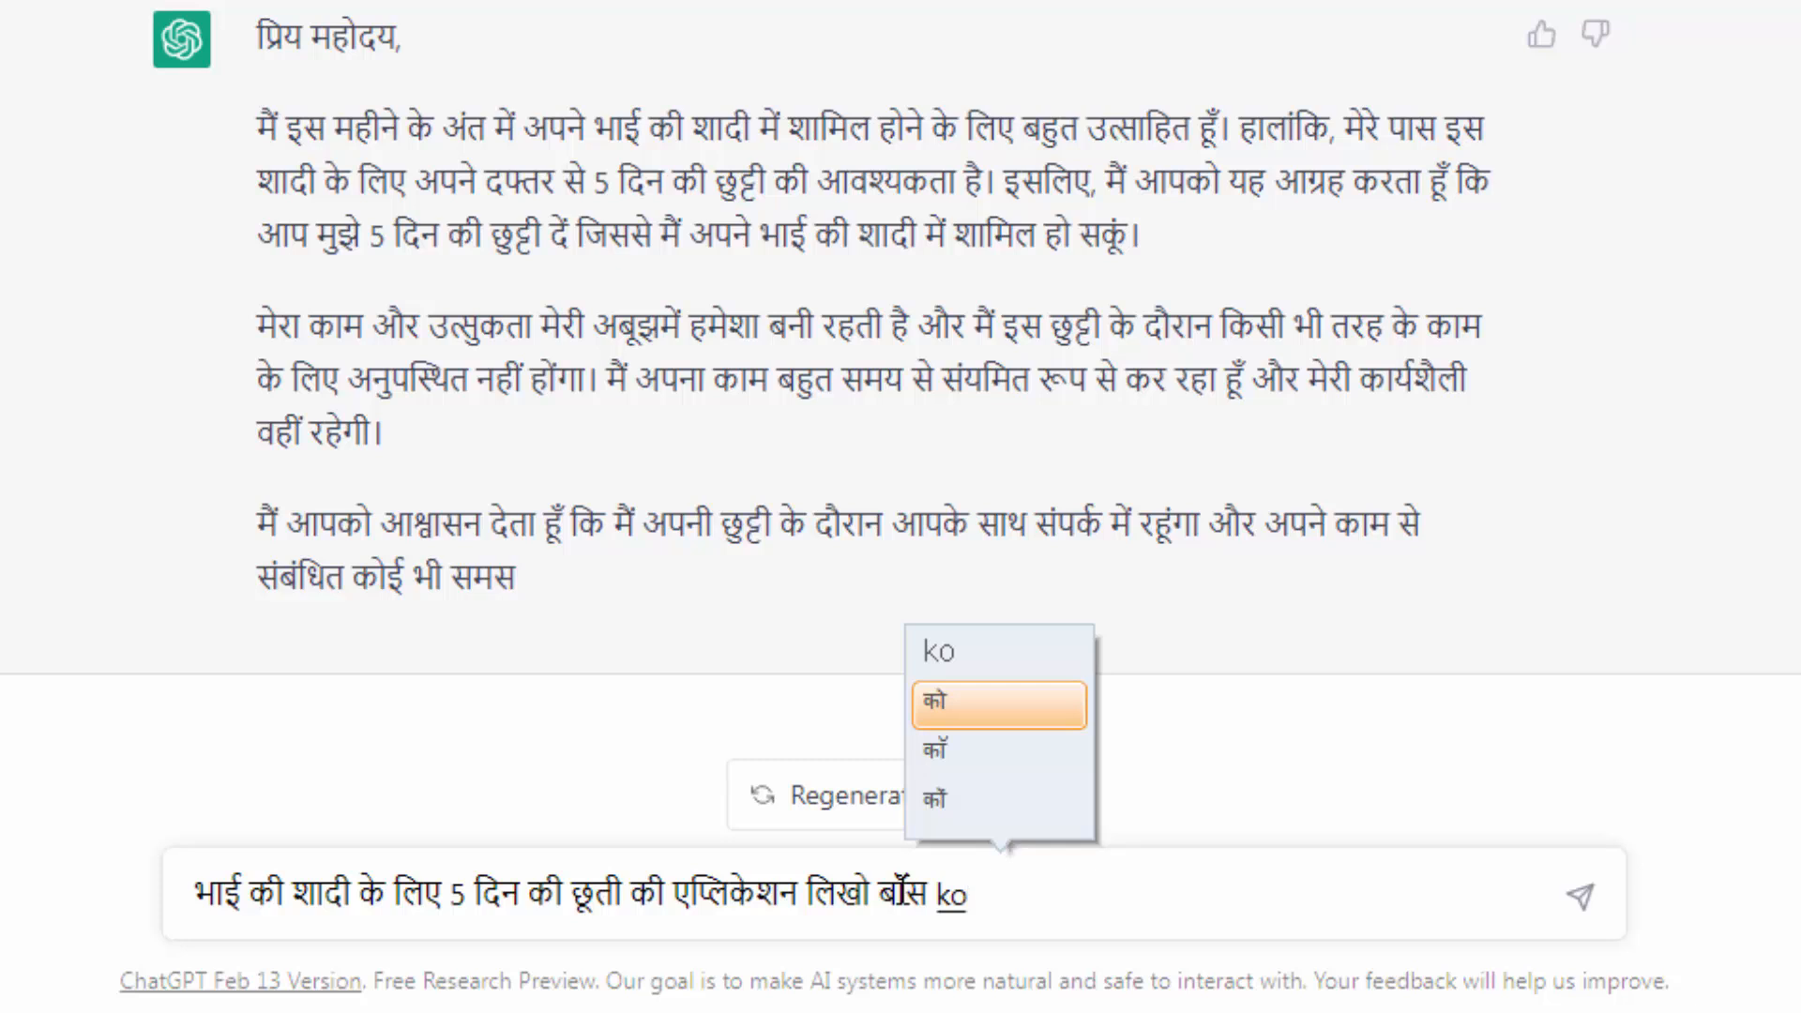
key(Return)
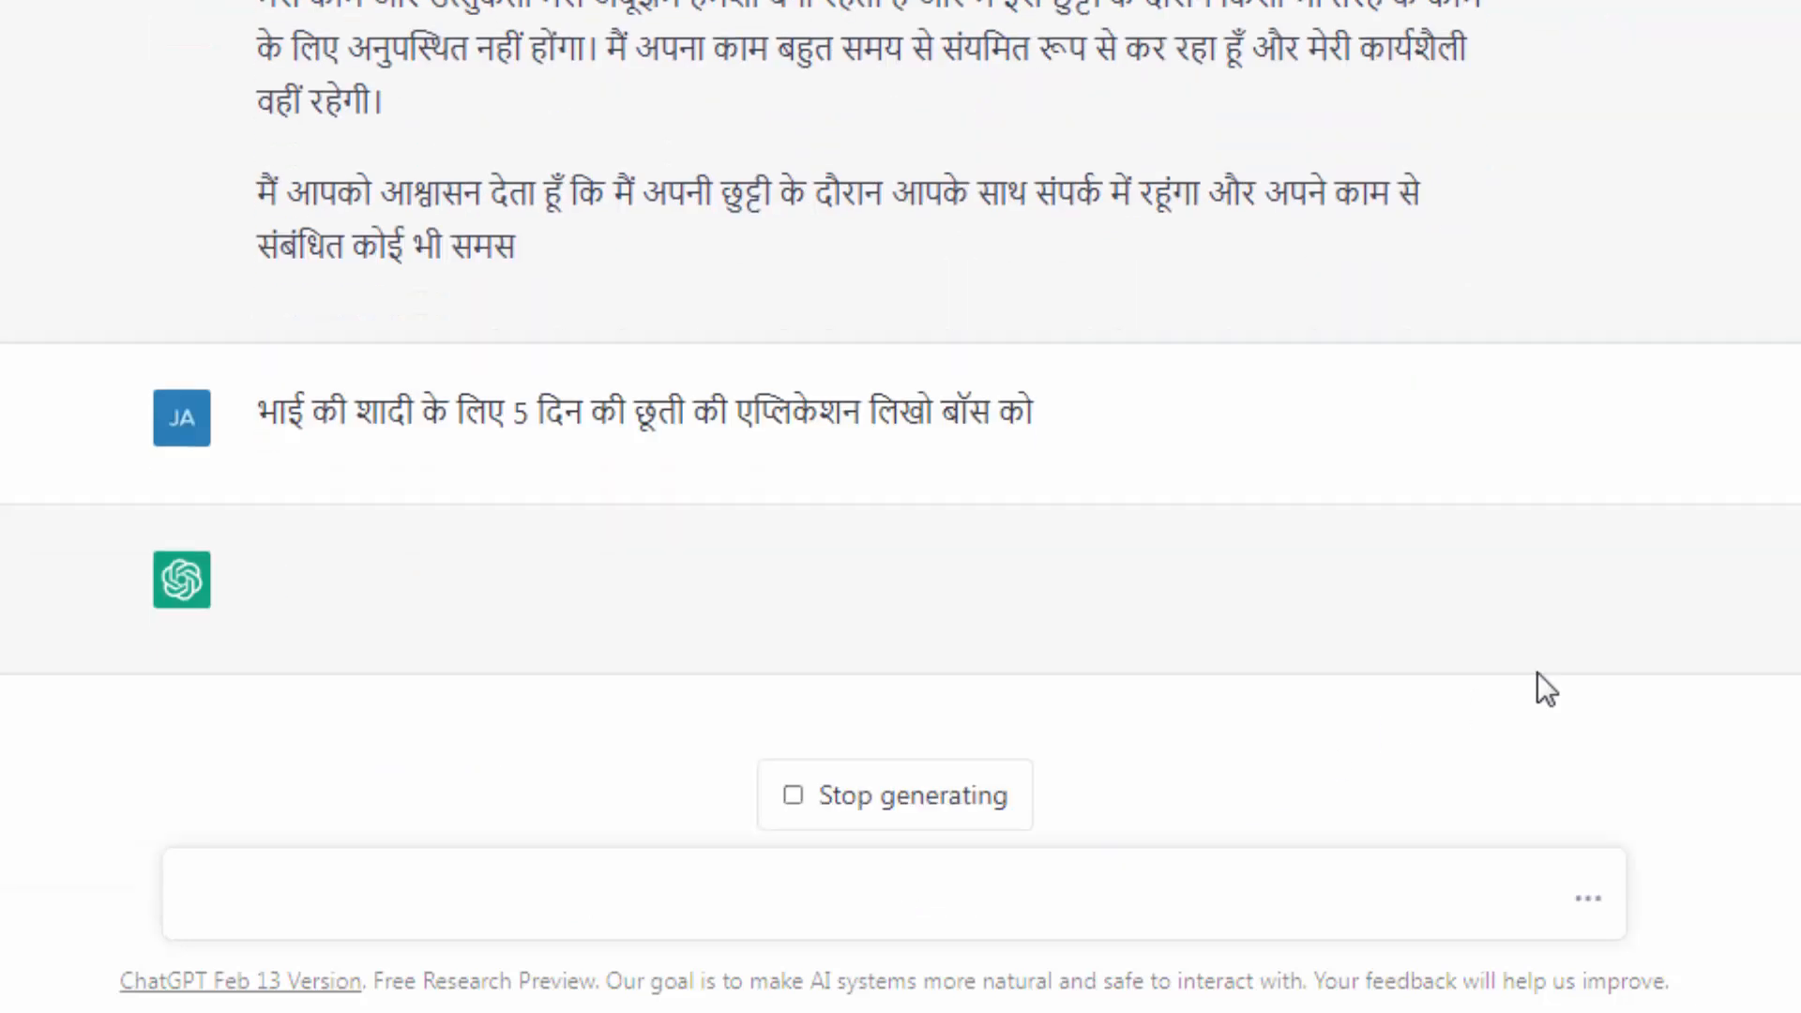